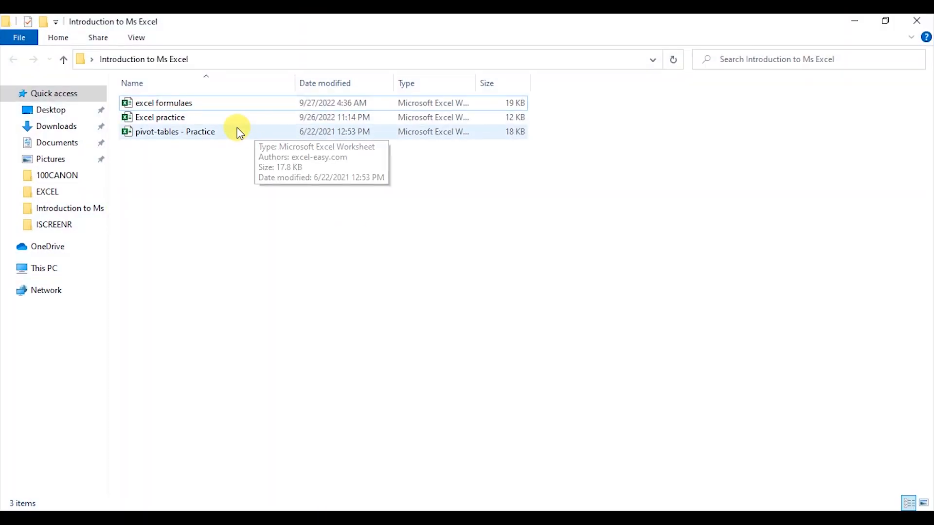
# Step: Open the Excel practice workbook from the Introduction to Ms Excel folder and maximize its window
pyautogui.doubleClick(218, 123)
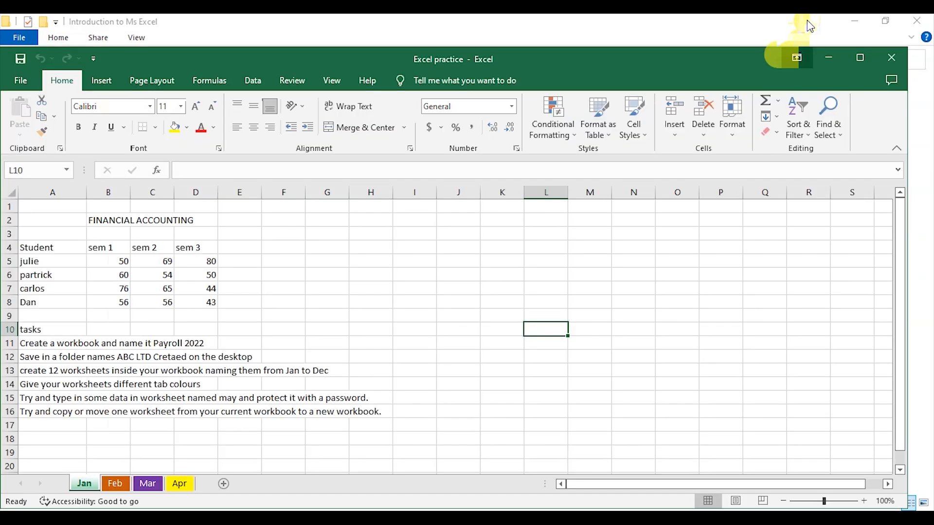
pyautogui.click(864, 59)
pyautogui.click(461, 251)
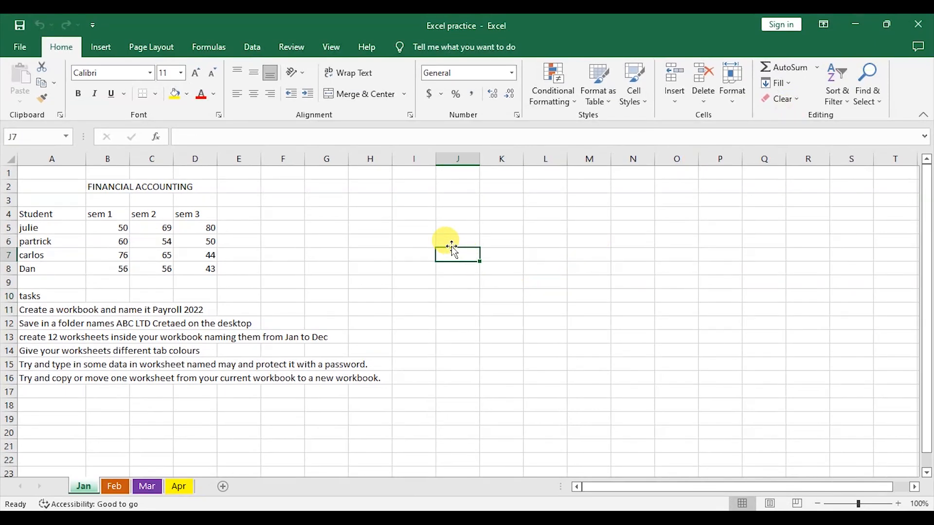
pyautogui.click(470, 215)
pyautogui.click(387, 183)
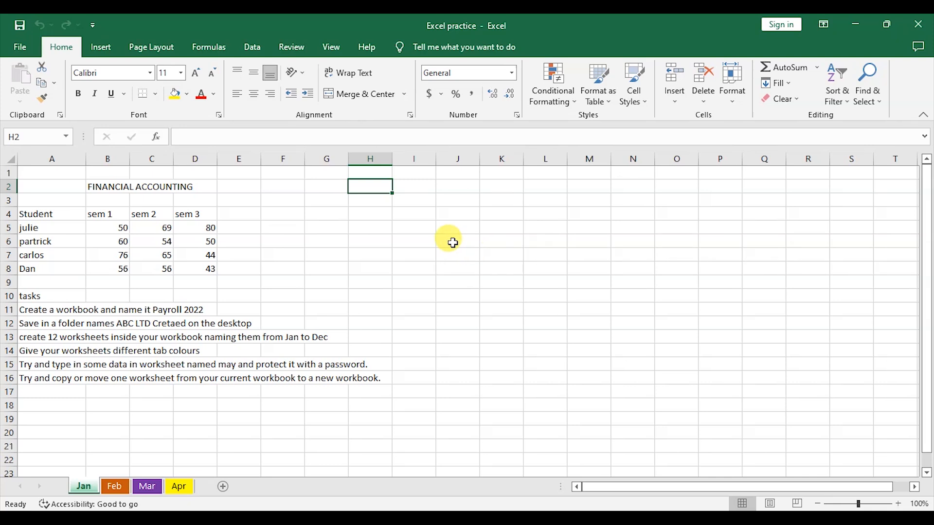
# Step: Create a blank workbook and save it as Cell referencing in the Introduction to Ms Excel folder
pyautogui.hotkey('ctrl', 'n')
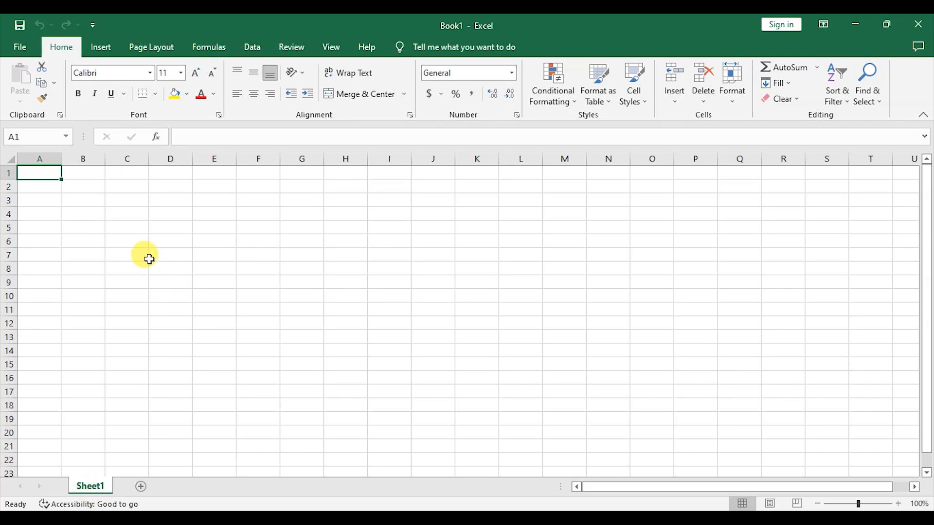
pyautogui.click(24, 45)
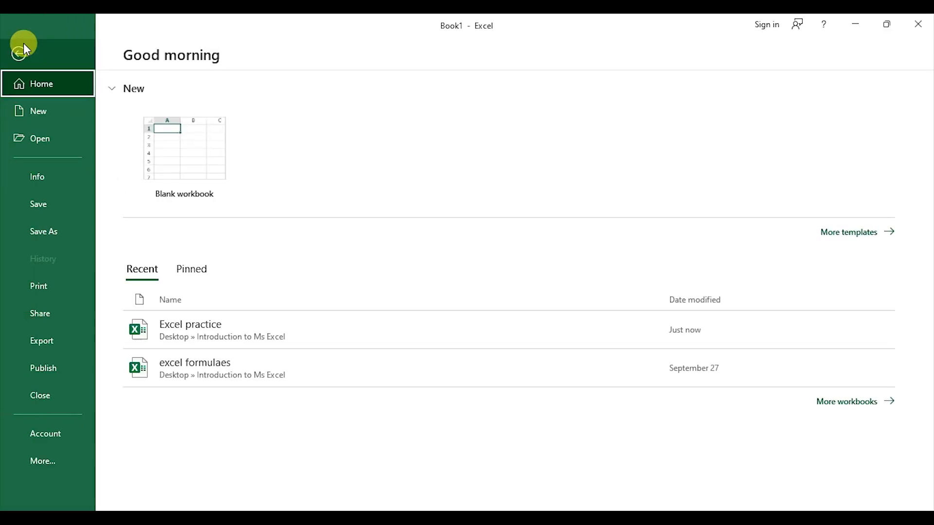
pyautogui.click(42, 199)
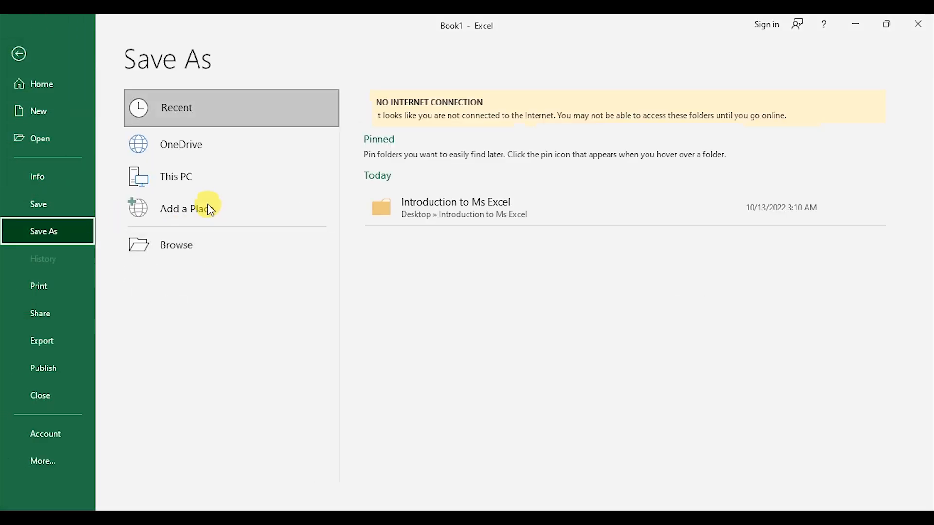
pyautogui.click(417, 205)
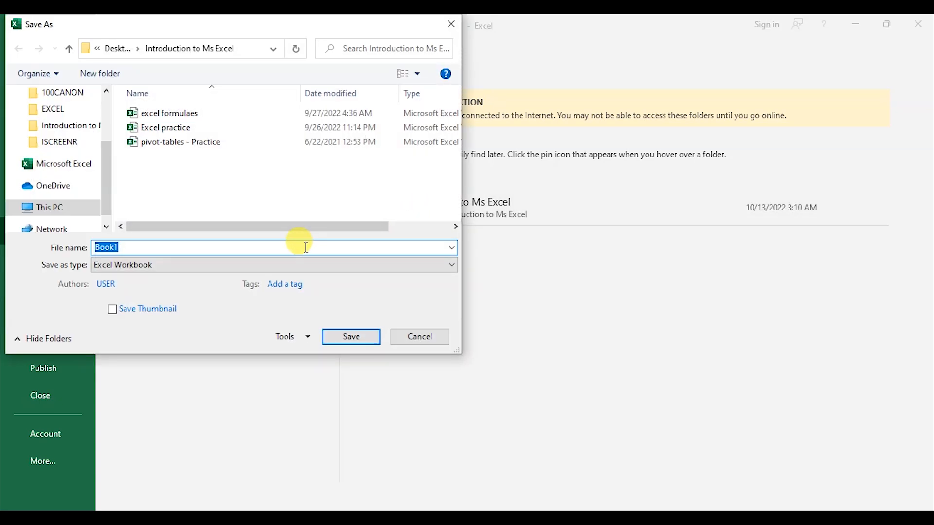
pyautogui.write('Cell referencing')
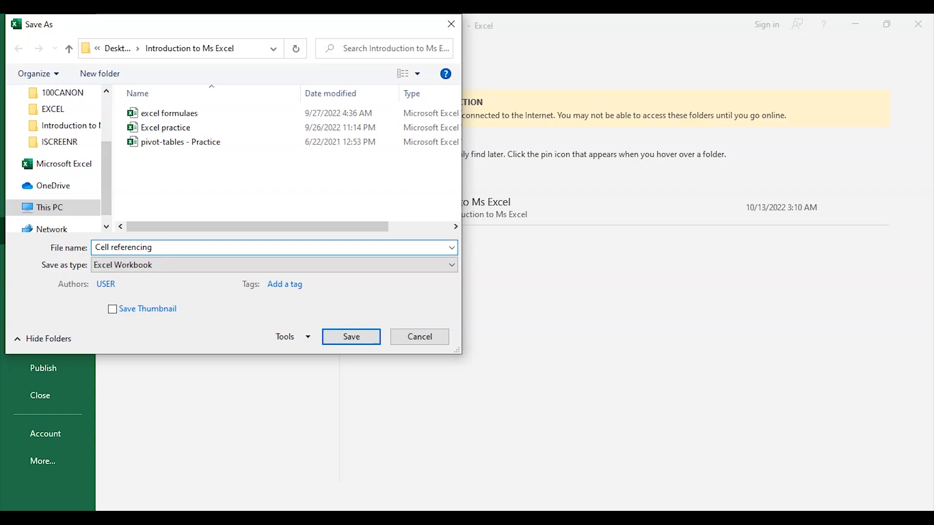
pyautogui.click(355, 335)
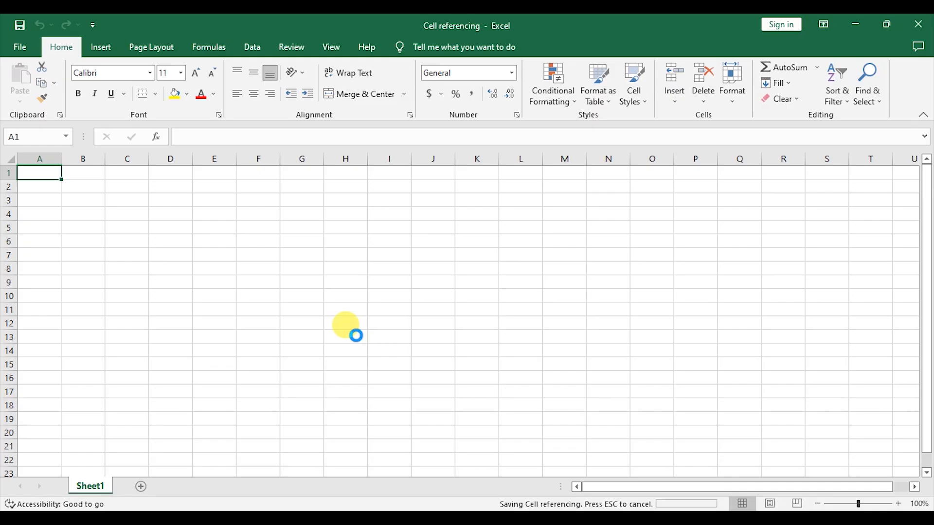
# Step: Rename the worksheet Sheet1 as Mixed Cell referencing
pyautogui.click(73, 175)
pyautogui.click(42, 173)
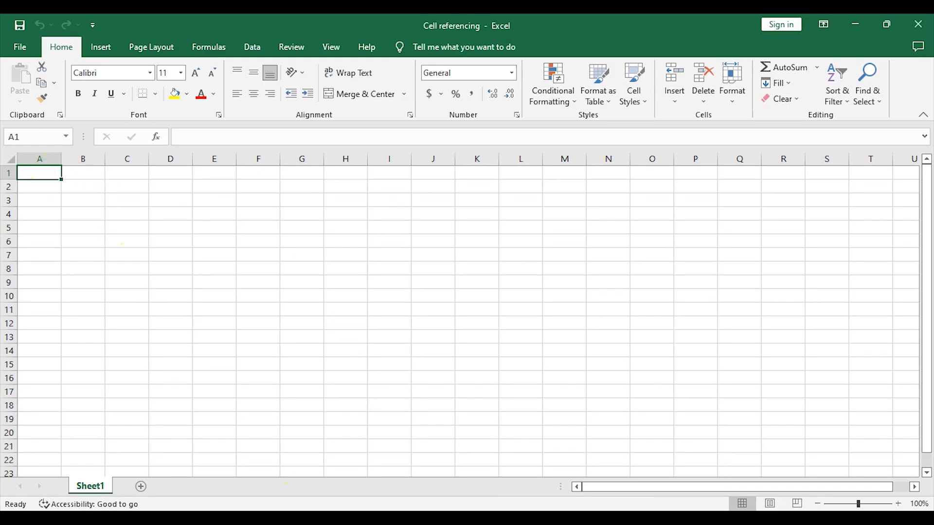
pyautogui.rightClick(96, 488)
pyautogui.click(128, 354)
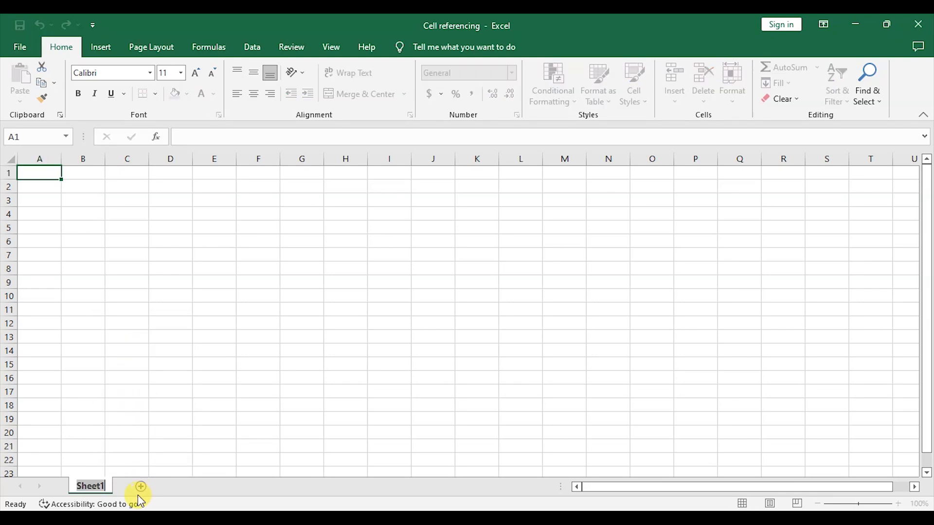
pyautogui.write('Mi')
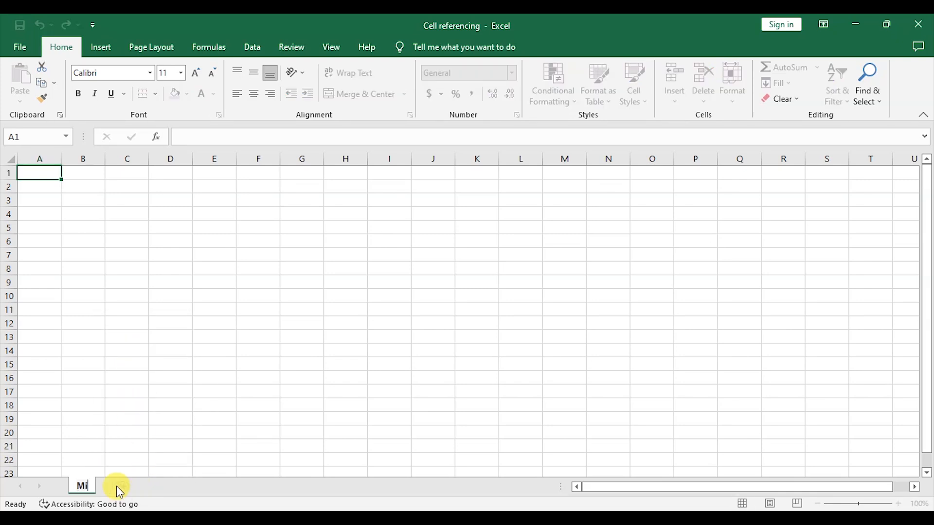
pyautogui.write('xed Cell refer')
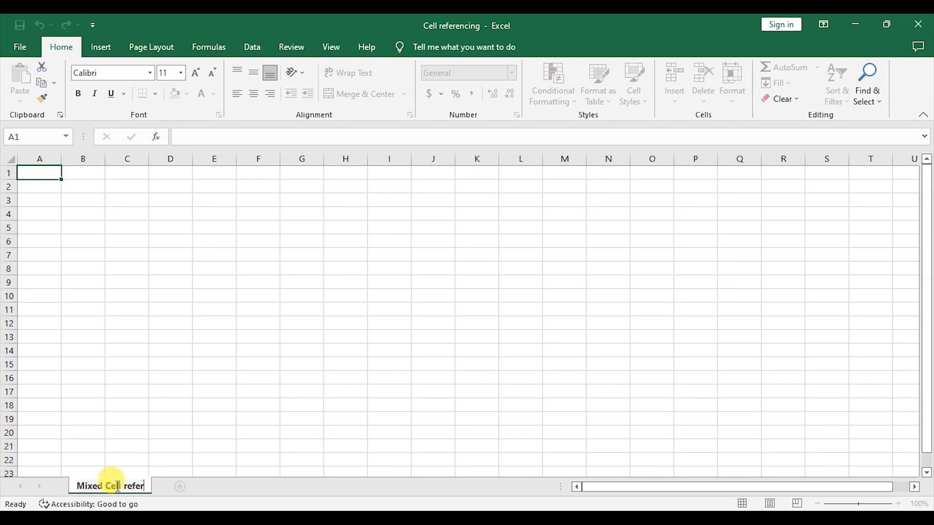
pyautogui.write('encing')
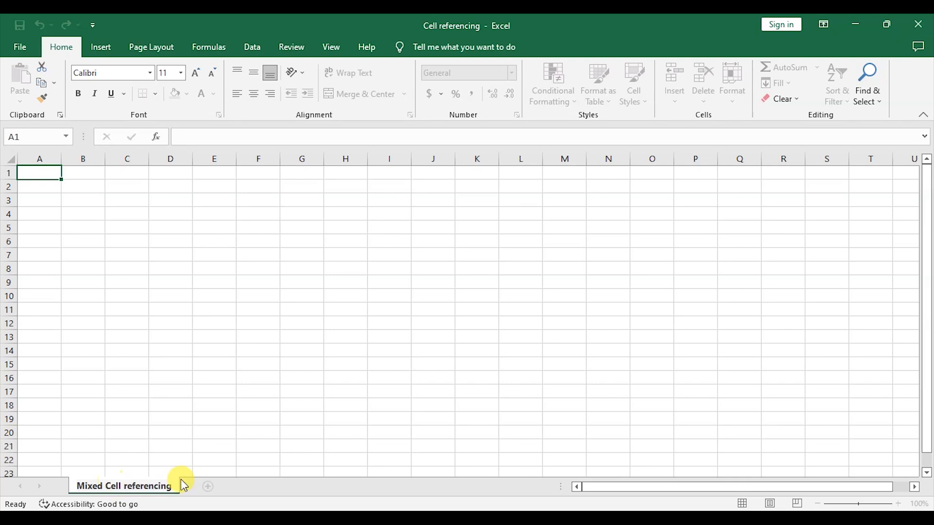
pyautogui.click(200, 406)
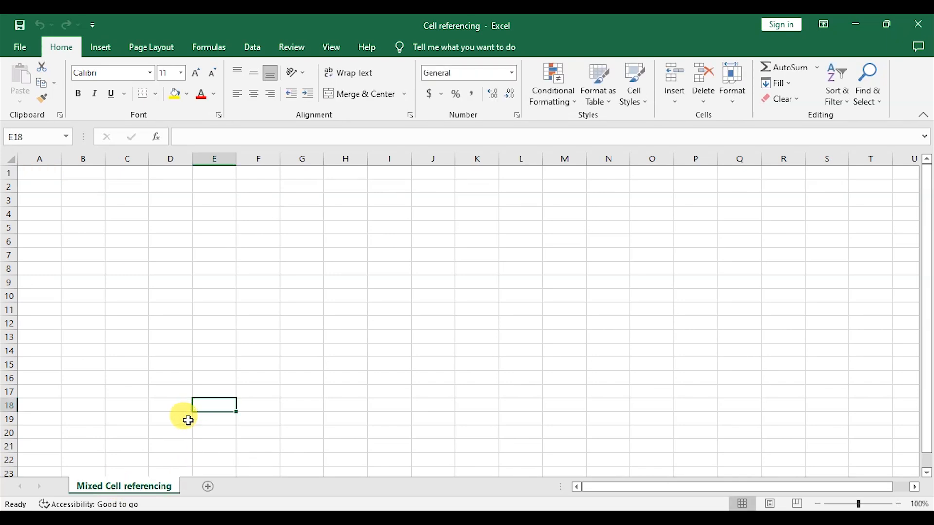
pyautogui.click(126, 253)
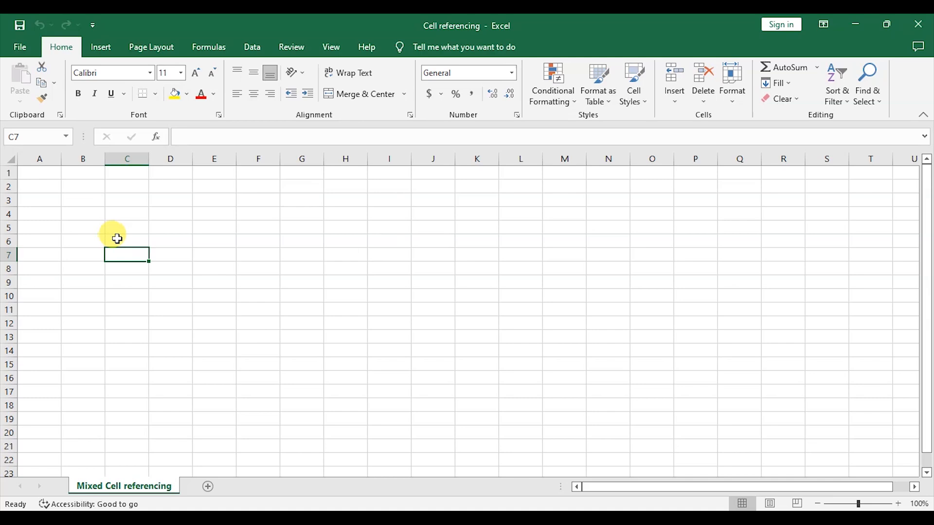
pyautogui.click(76, 201)
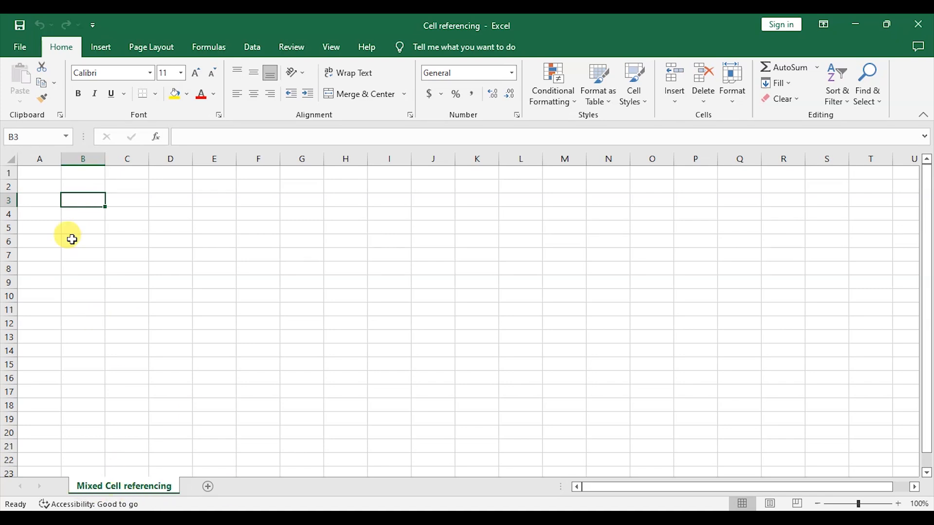
# Step: Replace the word Mixed in the worksheet's name so that it reads Relative Cell referencing
pyautogui.rightClick(121, 493)
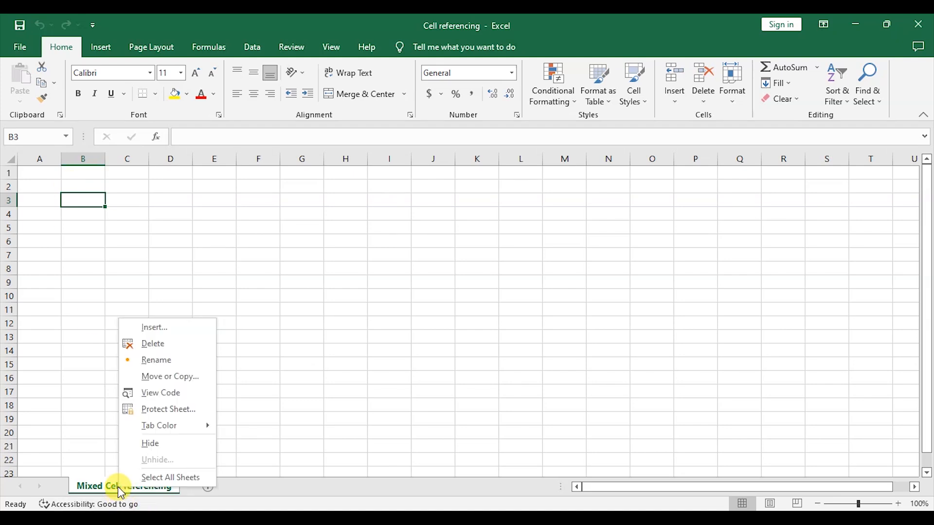
pyautogui.click(173, 358)
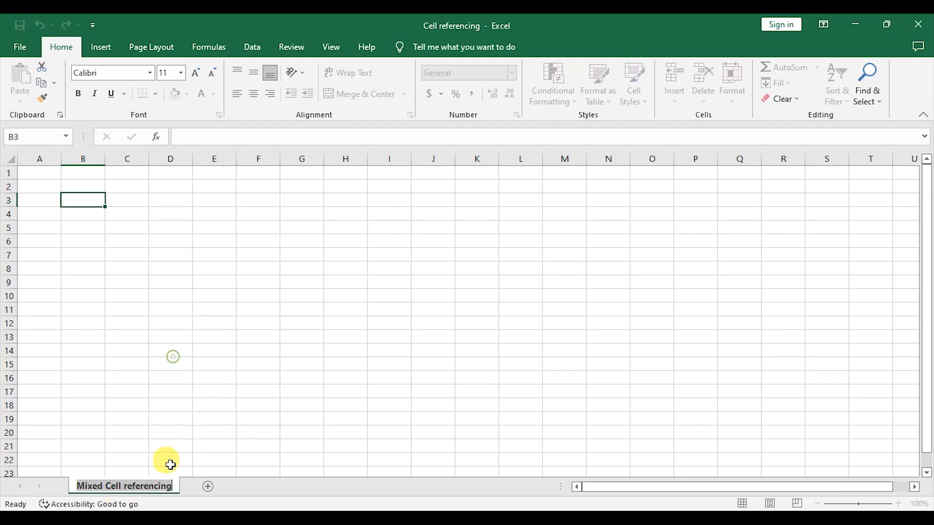
pyautogui.click(105, 485)
pyautogui.press('BackSpace')
pyautogui.press('BackSpace')
pyautogui.press('BackSpace')
pyautogui.press('BackSpace')
pyautogui.press('BackSpace')
pyautogui.press('Delete')
pyautogui.write('Relati')
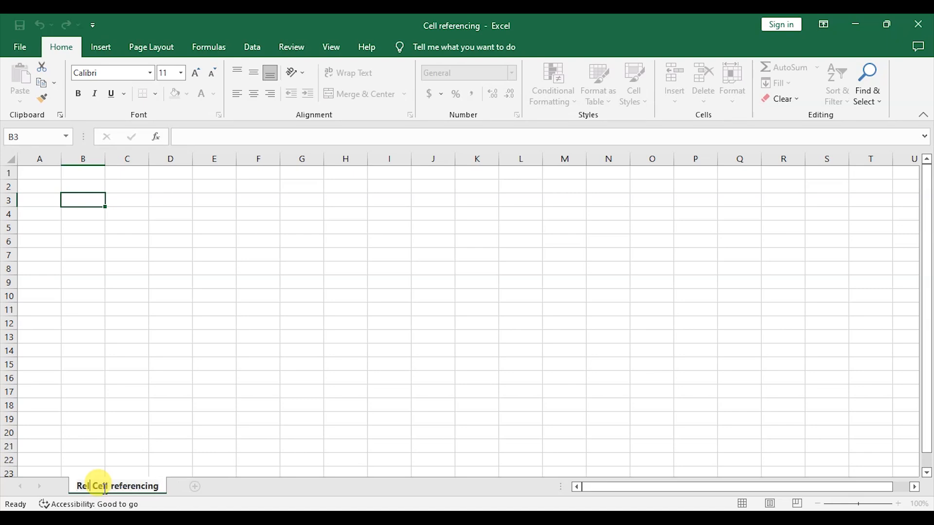
pyautogui.write('ve')
pyautogui.press('Return')
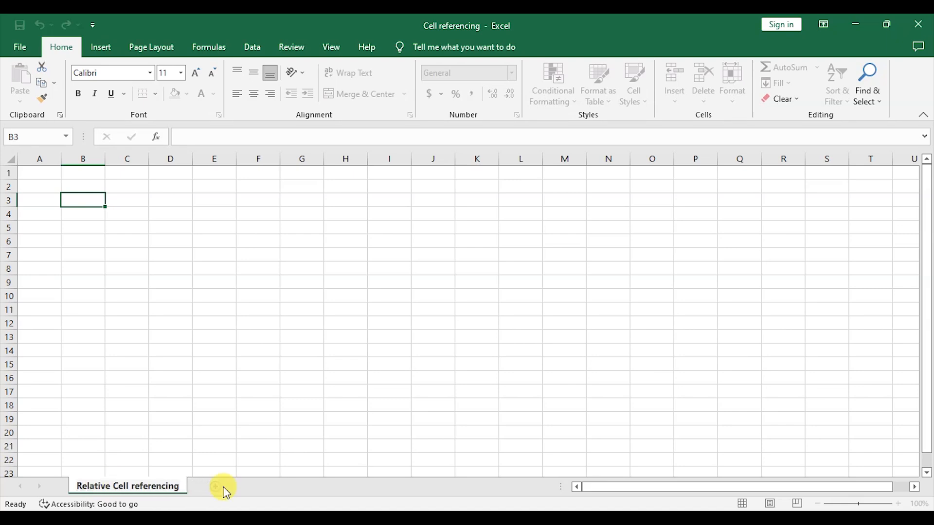
# Step: Enter the title ABC LIMITED COOKING FAT DISTRIBUTORS in cell B3
pyautogui.click(100, 213)
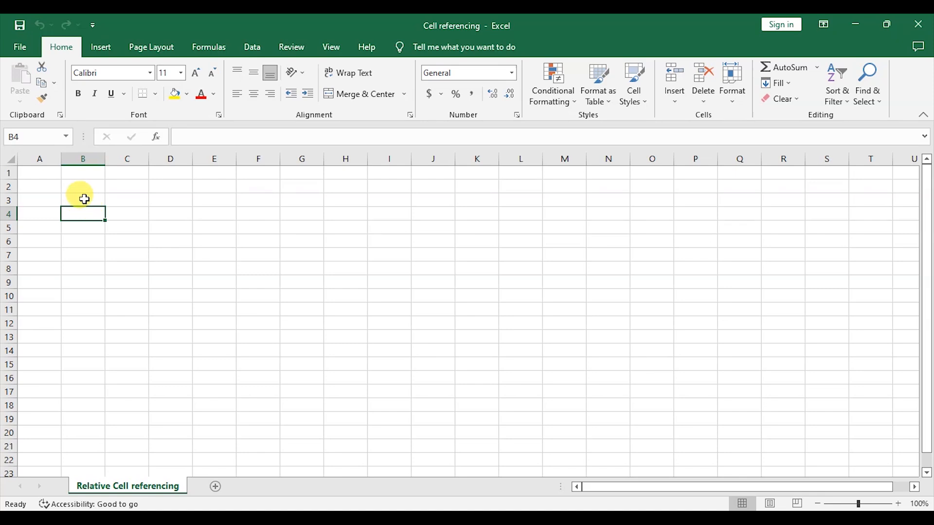
pyautogui.click(84, 199)
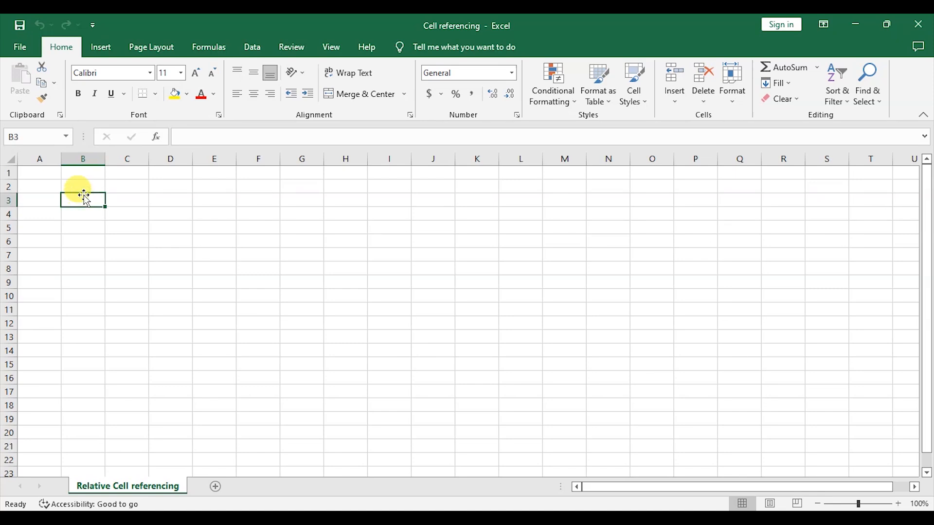
pyautogui.write('ABC')
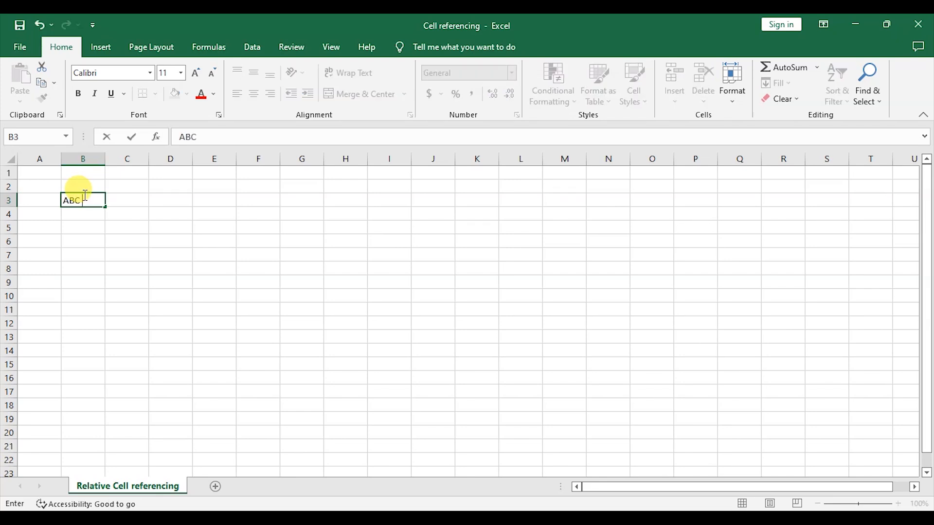
pyautogui.write(' LIMITED COO')
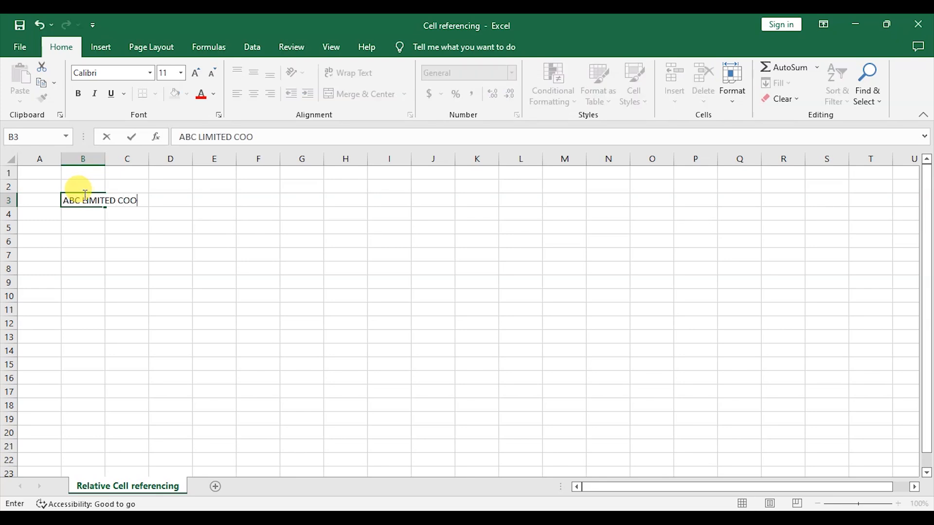
pyautogui.write('KING FAT DISTRI')
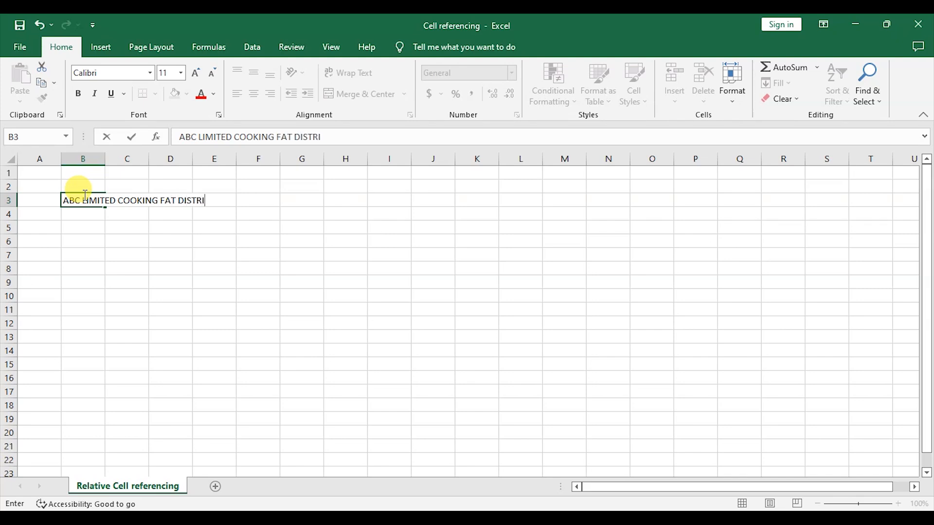
pyautogui.write('BUTORS')
pyautogui.click(227, 217)
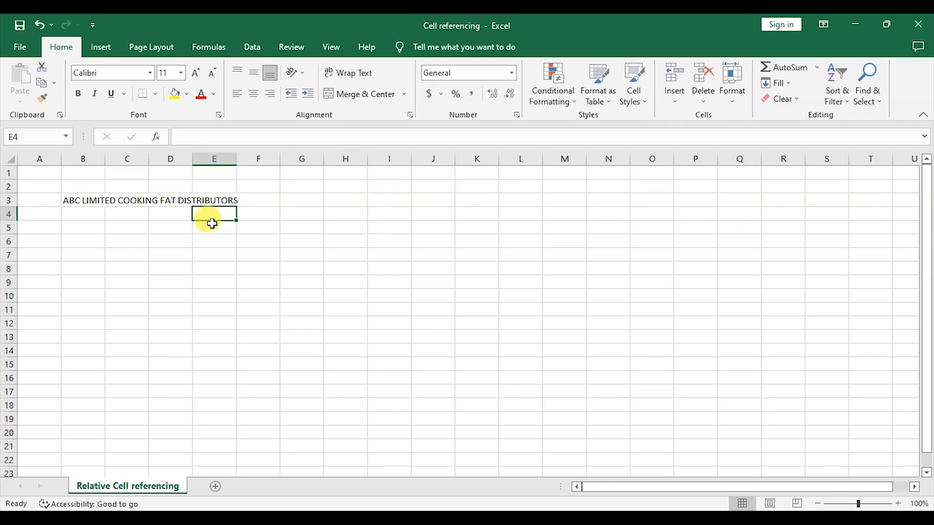
# Step: Enter the heading PRODUCT in cell A4 and widen column A
pyautogui.click(44, 215)
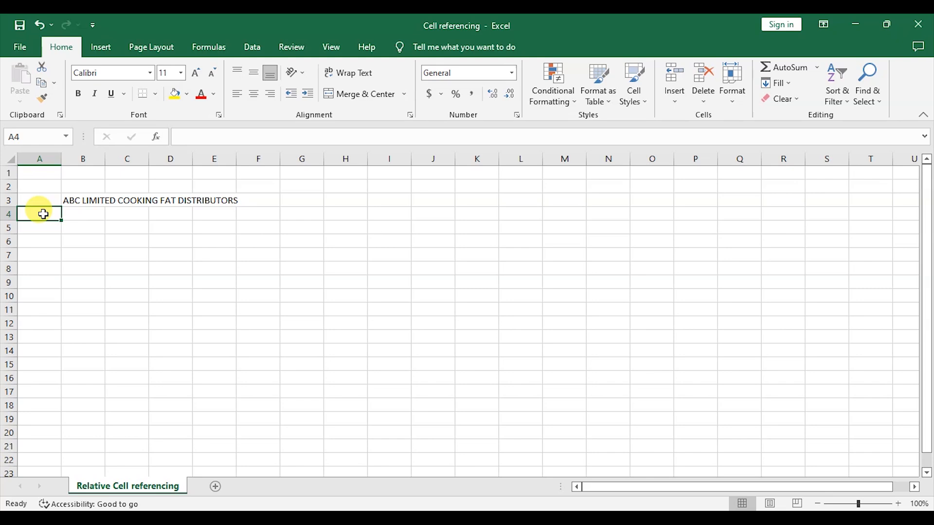
pyautogui.write('PRODUCT')
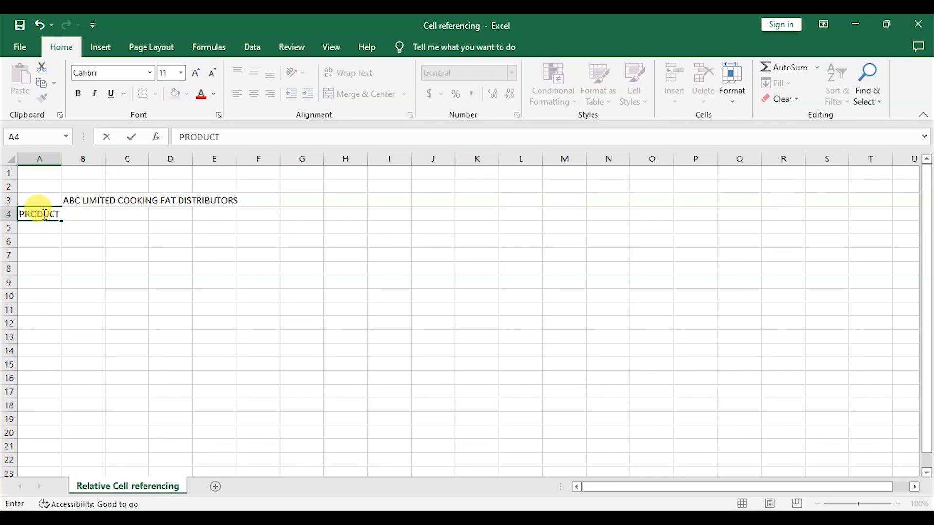
pyautogui.click(87, 202)
pyautogui.moveTo(62, 158); pyautogui.dragTo(85, 159)
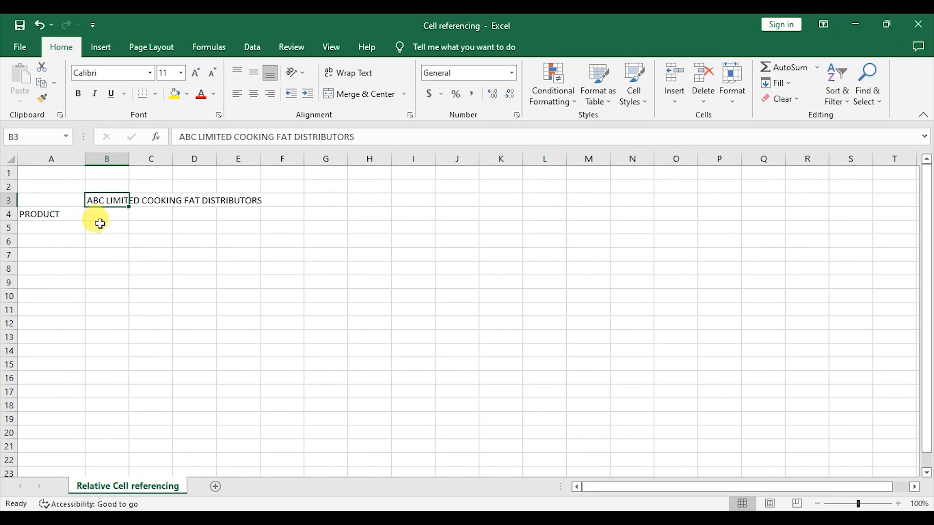
# Step: Enter the column heading QTR 1 in cell B4, beside the PRODUCT heading
pyautogui.click(98, 217)
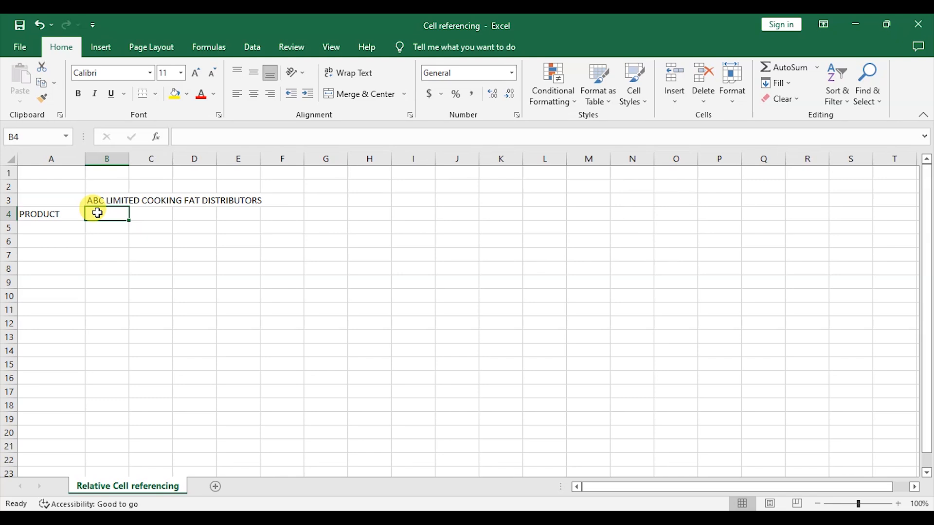
pyautogui.write('QUATER')
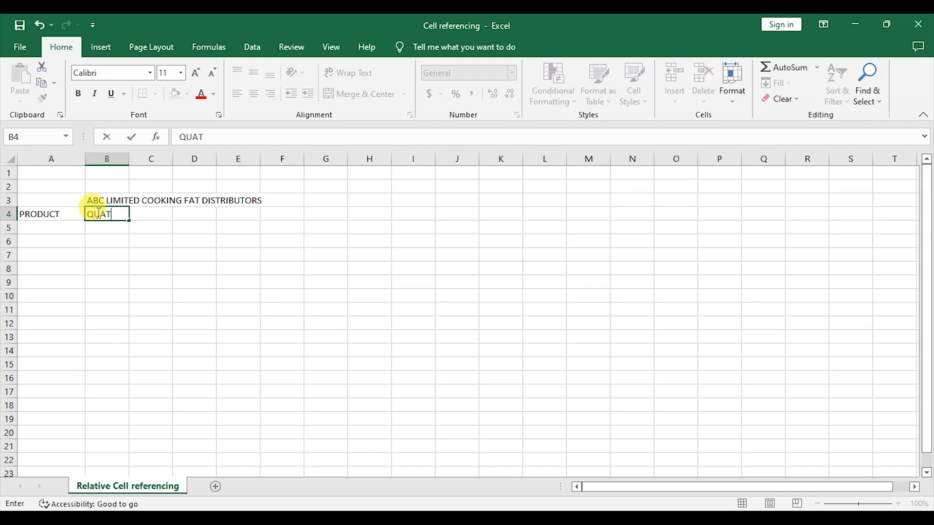
pyautogui.press('BackSpace')
pyautogui.press('BackSpace')
pyautogui.press('BackSpace')
pyautogui.write('RTER 1')
pyautogui.press('BackSpace')
pyautogui.press('BackSpace')
pyautogui.press('BackSpace')
pyautogui.press('BackSpace')
pyautogui.press('BackSpace')
pyautogui.press('BackSpace')
pyautogui.press('BackSpace')
pyautogui.press('BackSpace')
pyautogui.write('TR 1')
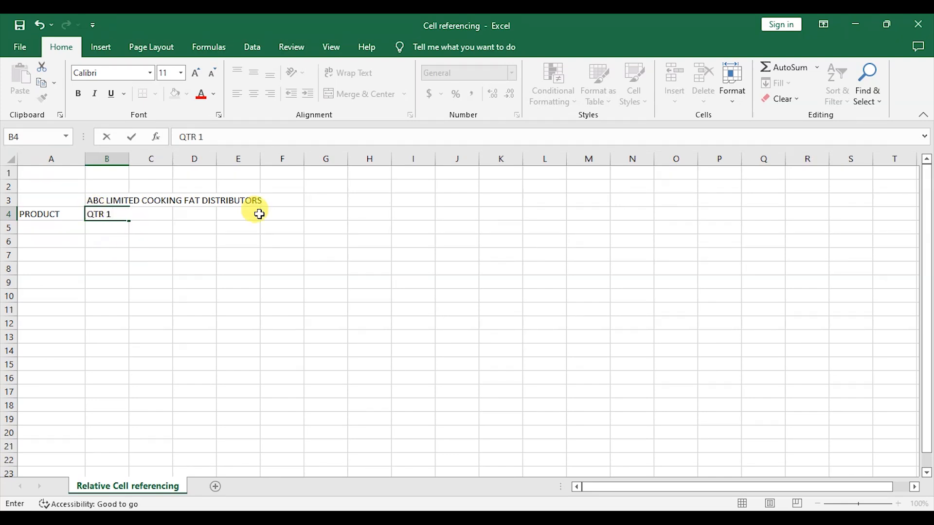
pyautogui.click(150, 214)
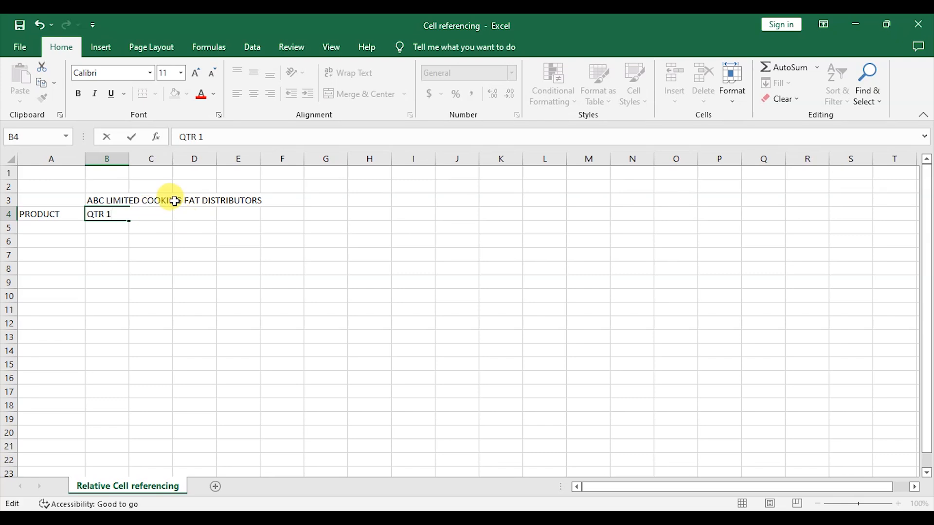
pyautogui.click(184, 232)
pyautogui.click(164, 214)
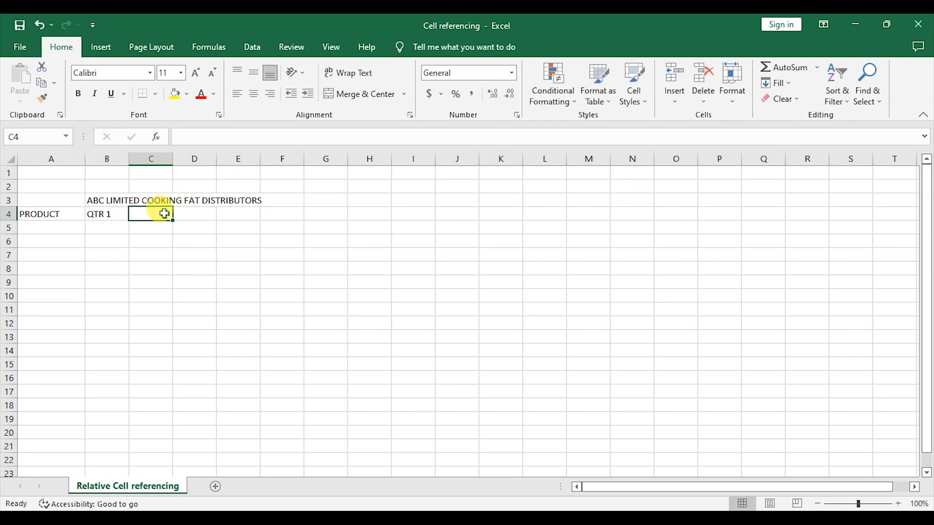
# Step: Enter the column headings QTR 2, QTR3 and QTR 4 in cells C4, D4 and E4
pyautogui.write('QTR')
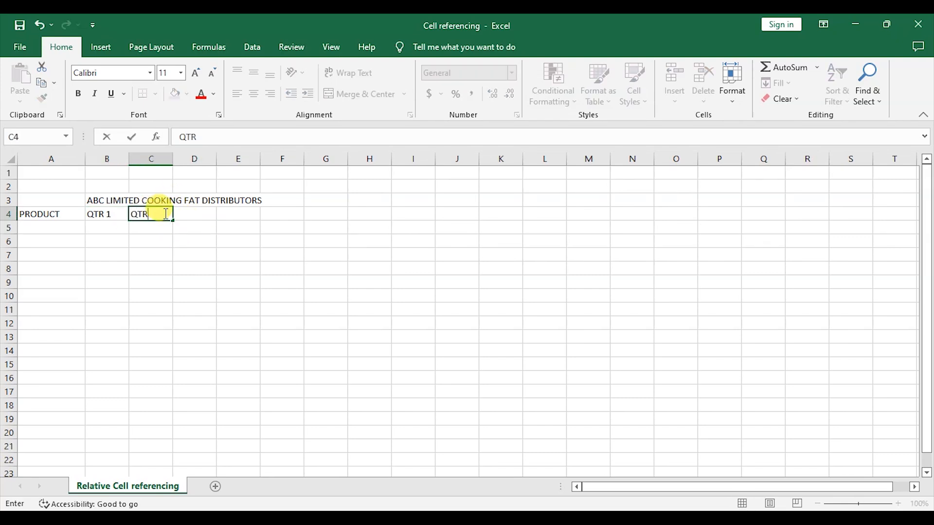
pyautogui.write(' 2')
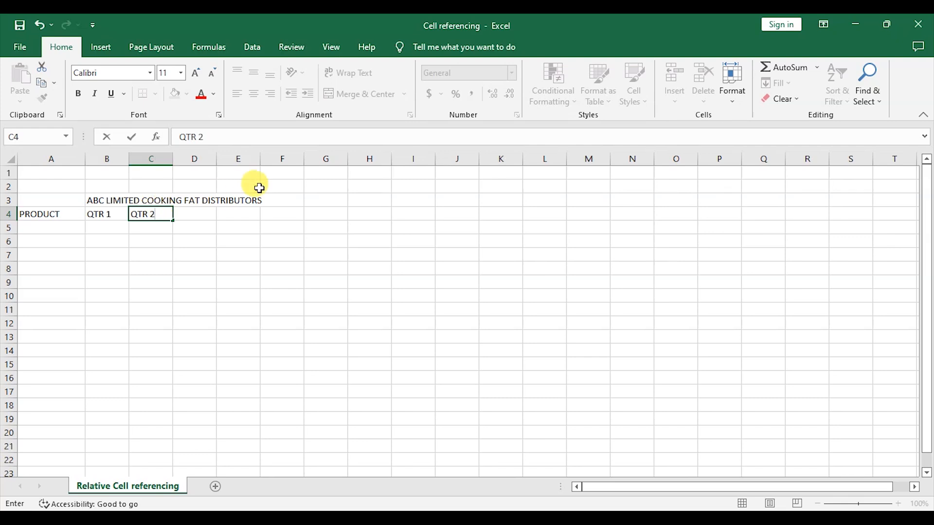
pyautogui.click(199, 215)
pyautogui.write('QTR3')
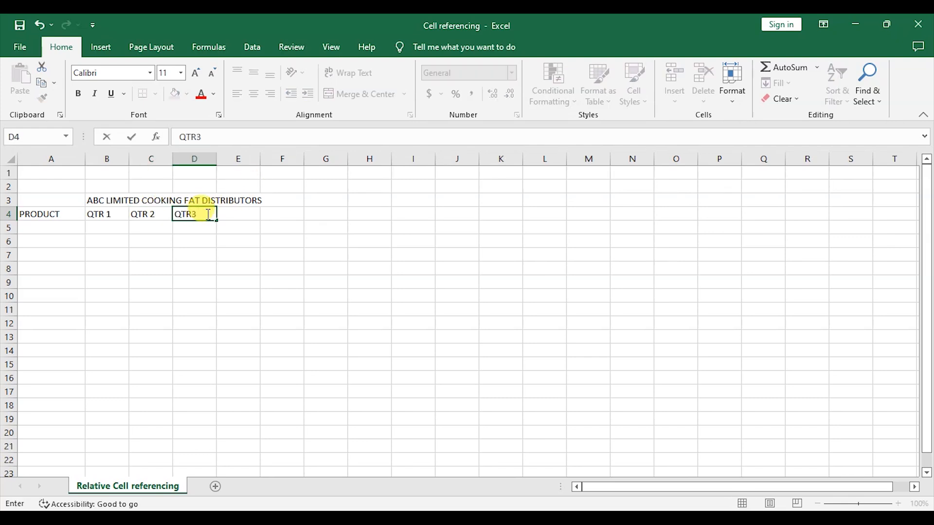
pyautogui.click(240, 213)
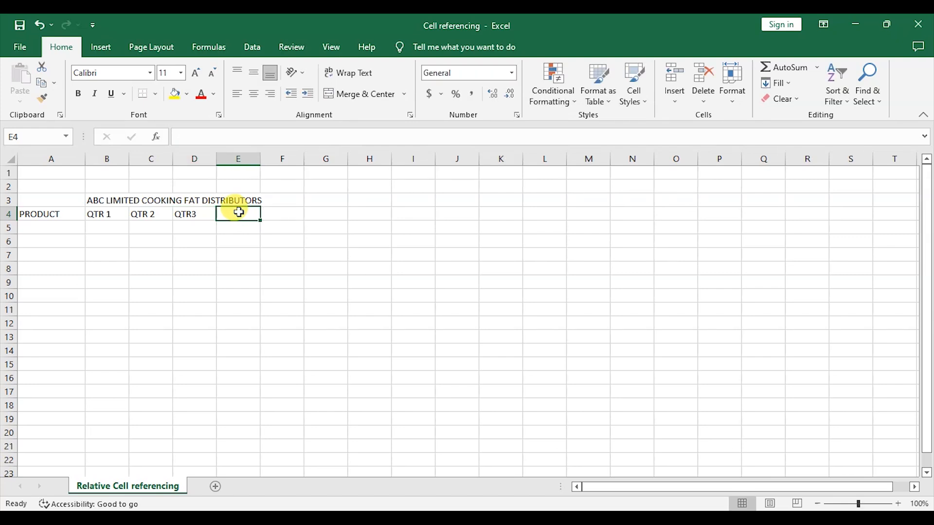
pyautogui.write('QTR')
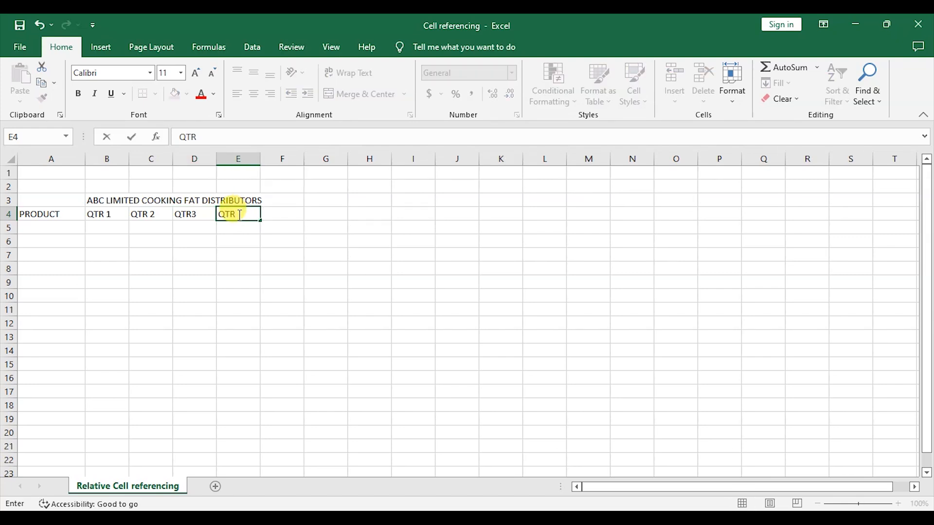
pyautogui.write('4')
pyautogui.press('BackSpace')
pyautogui.write('4')
# Step: Add the missing space in cell D4 so it reads QTR 3, and enter the heading TOTAL in cell F4
pyautogui.click(185, 214)
pyautogui.doubleClick(194, 214)
pyautogui.click(286, 223)
pyautogui.click(287, 214)
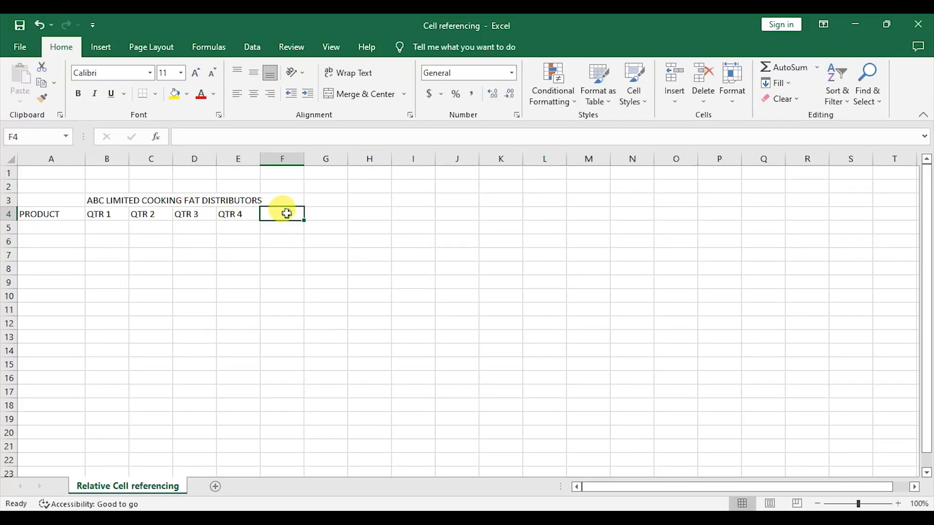
pyautogui.write('TOTAL')
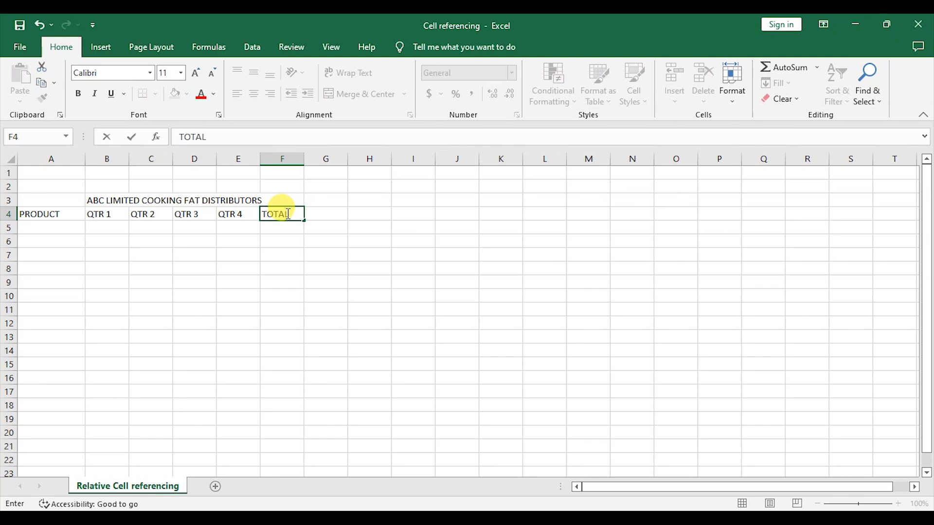
# Step: List the products KIMBO, ELIANTO, ZENTA and CHIPOO in cells A5 to A8 under the PRODUCT heading
pyautogui.click(44, 227)
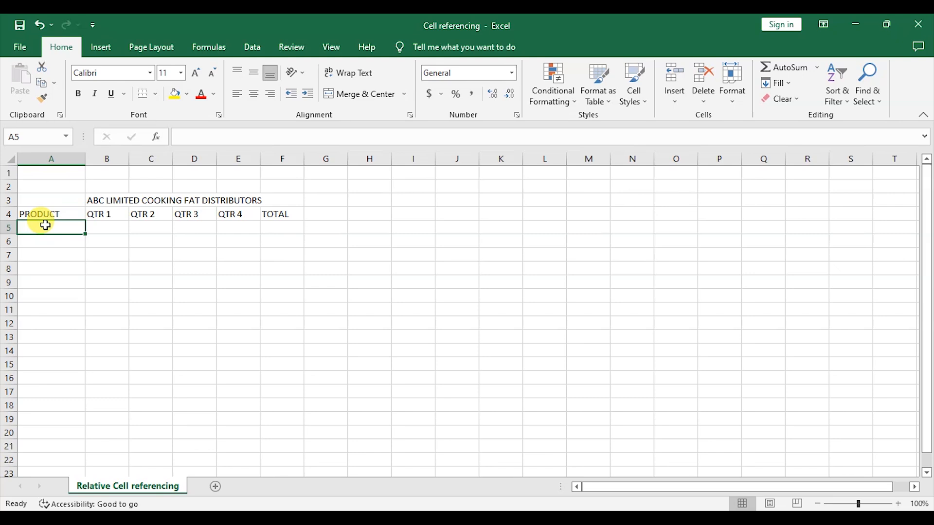
pyautogui.write('KIMBO')
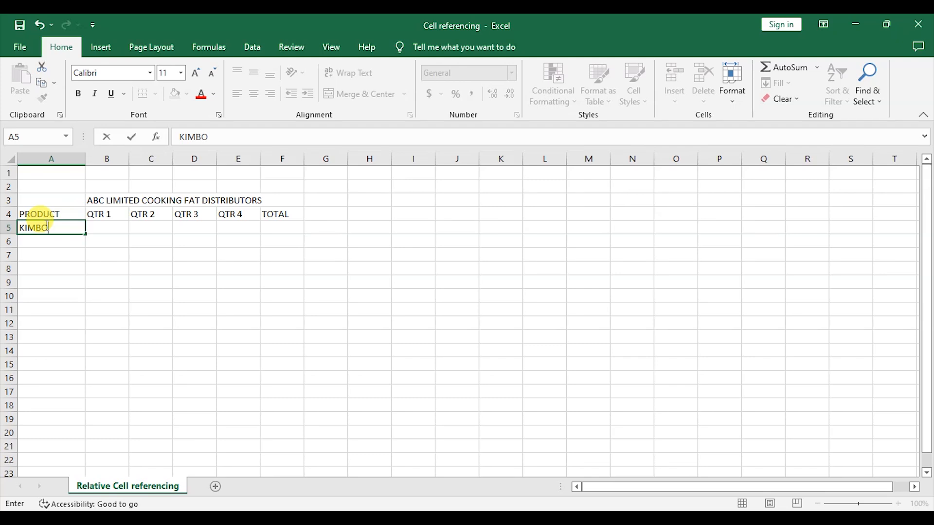
pyautogui.press('Return')
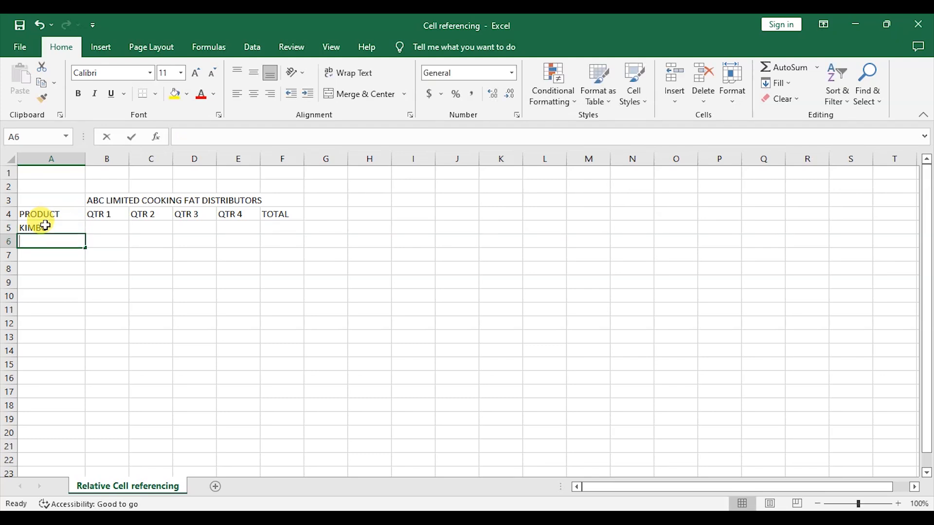
pyautogui.write('ELIANTO')
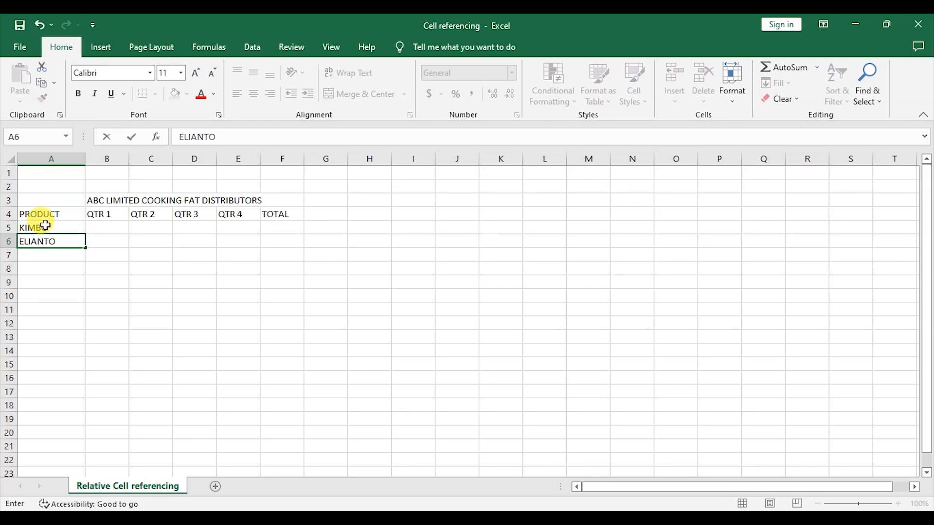
pyautogui.press('Return')
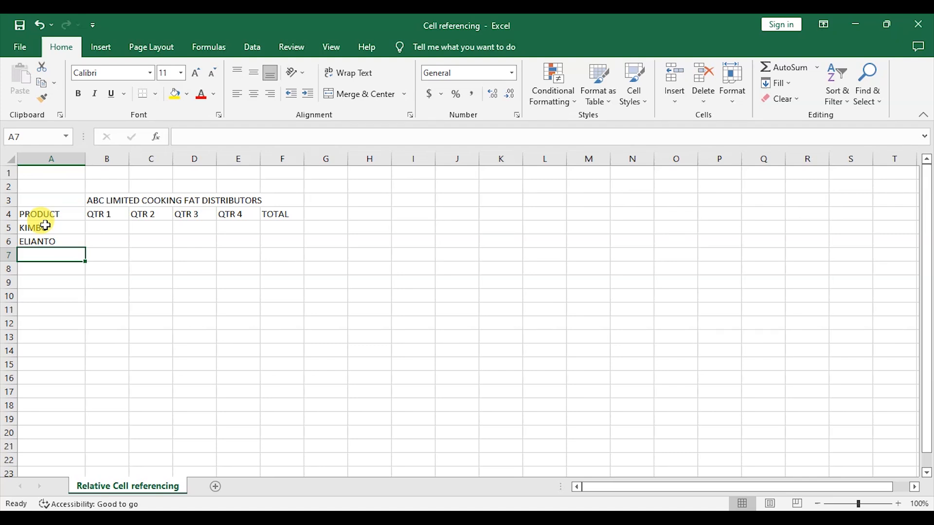
pyautogui.write('ZENYA')
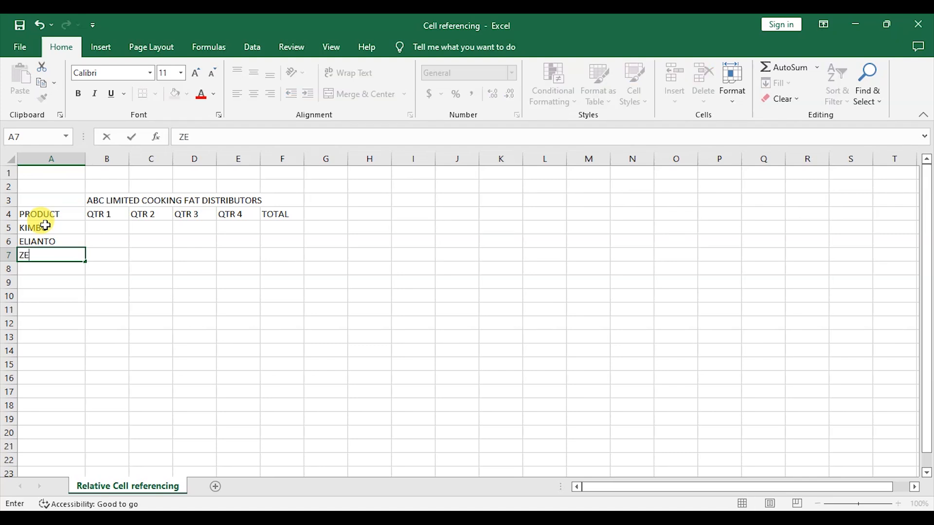
pyautogui.press('BackSpace')
pyautogui.press('BackSpace')
pyautogui.write('TA')
pyautogui.press('Return')
pyautogui.write('CHIPOO')
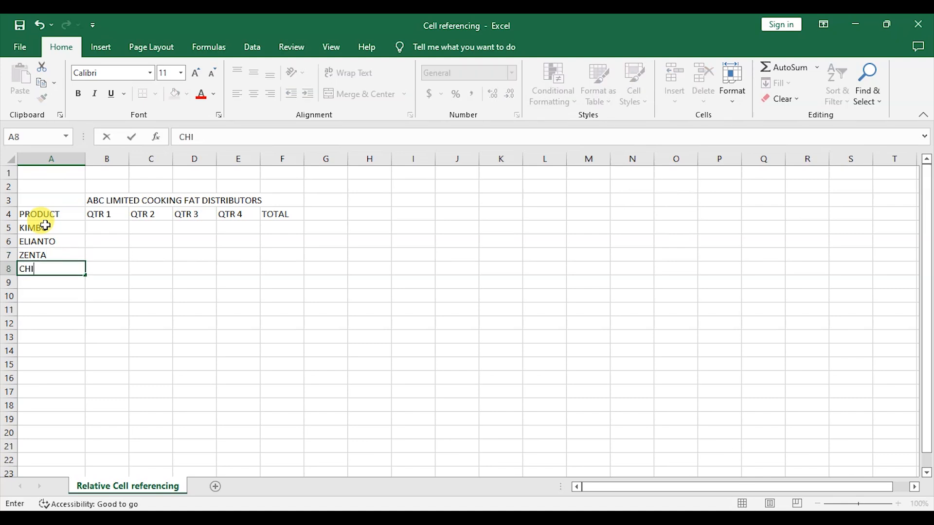
# Step: Enter the KIMBO figures 4500, 2340, 2500 and 756 for QTR 1 to QTR 4 in cells B5 to E5
pyautogui.click(102, 226)
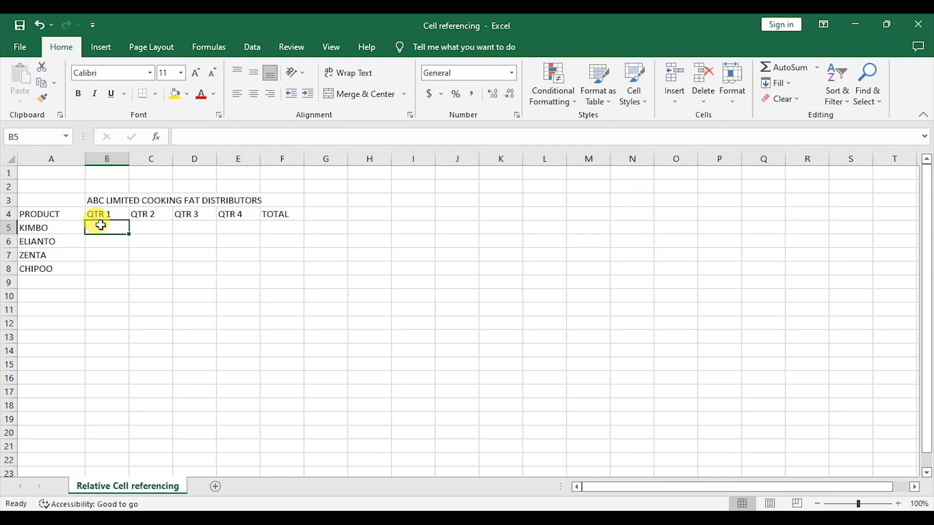
pyautogui.write('4500')
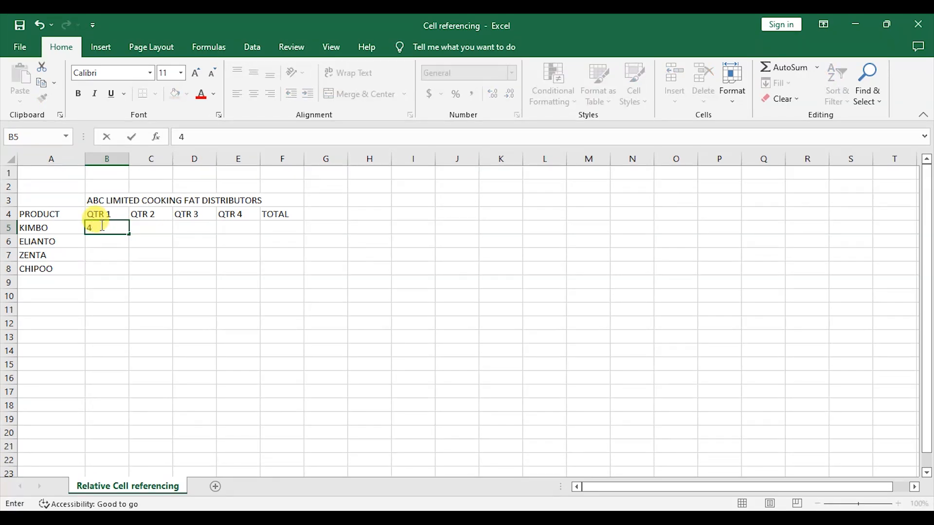
pyautogui.click(152, 226)
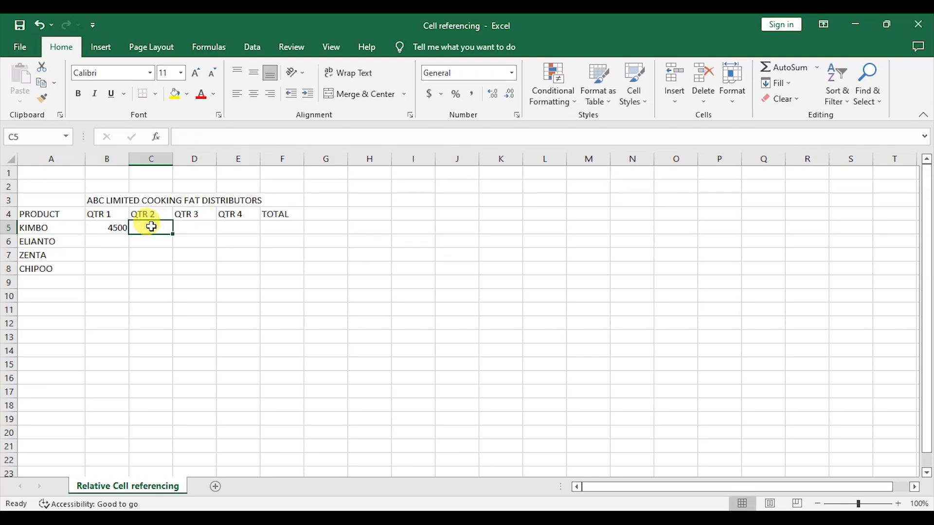
pyautogui.write('2340')
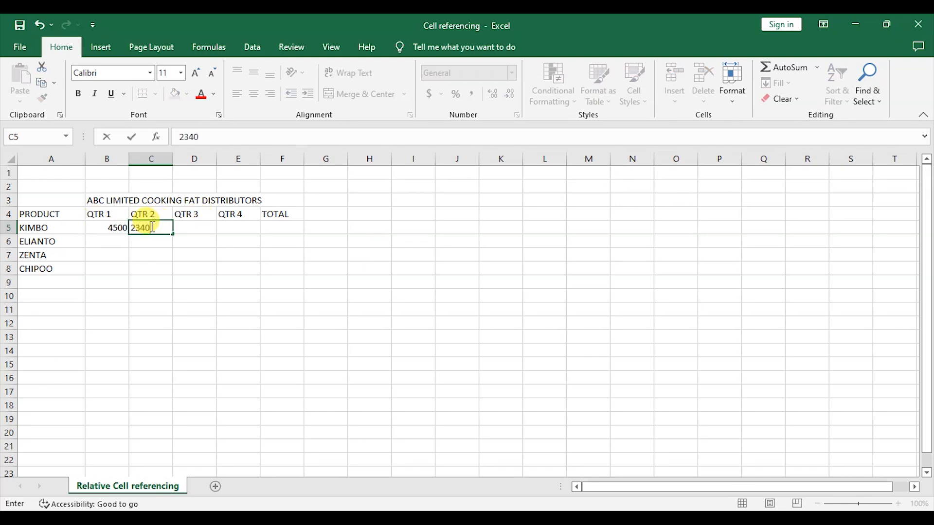
pyautogui.press('Tab')
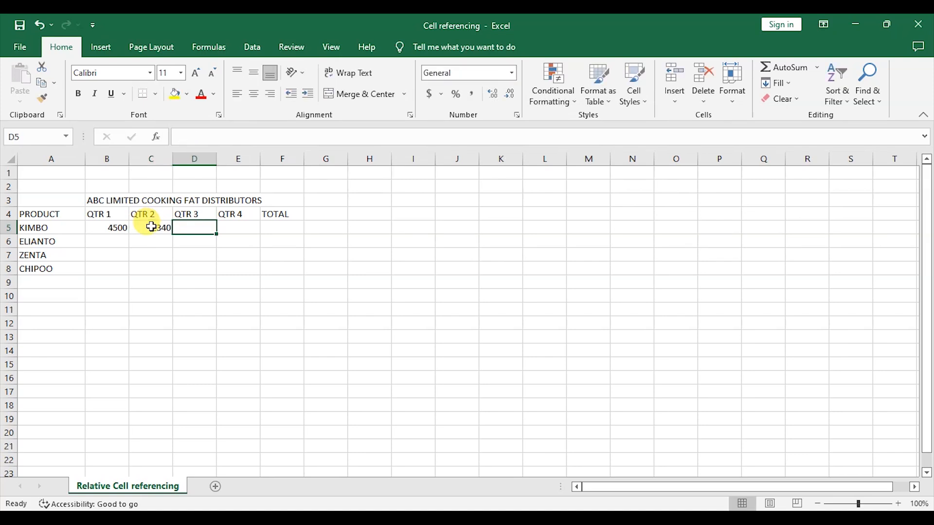
pyautogui.write('2500')
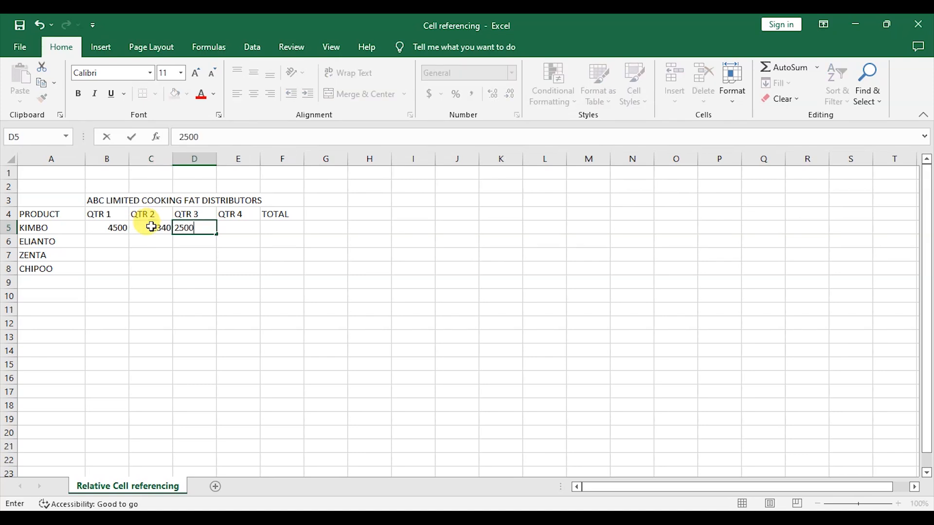
pyautogui.press('Tab')
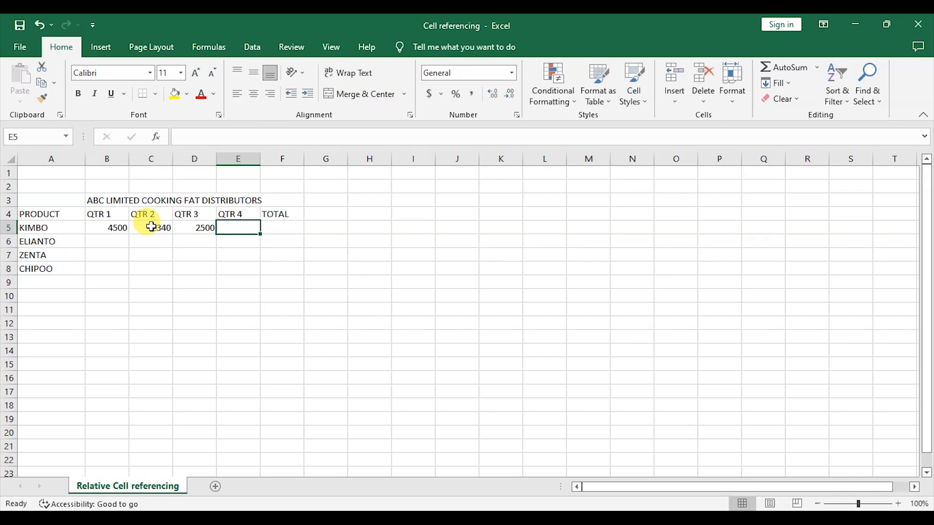
pyautogui.write('756')
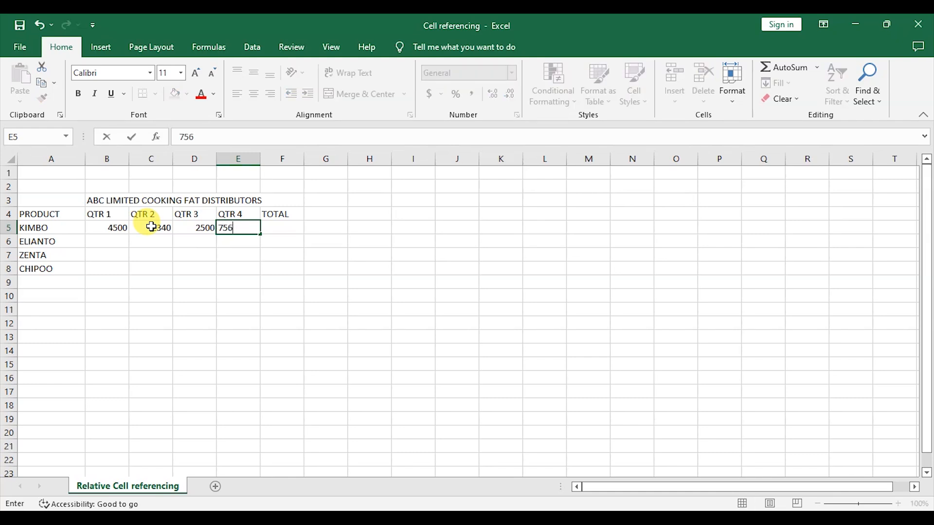
# Step: Enter the ELIANTO figures 3200, 3401, 1510 and 2305 for QTR 1 to QTR 4 in cells B6 to E6
pyautogui.click(111, 239)
pyautogui.write('3200')
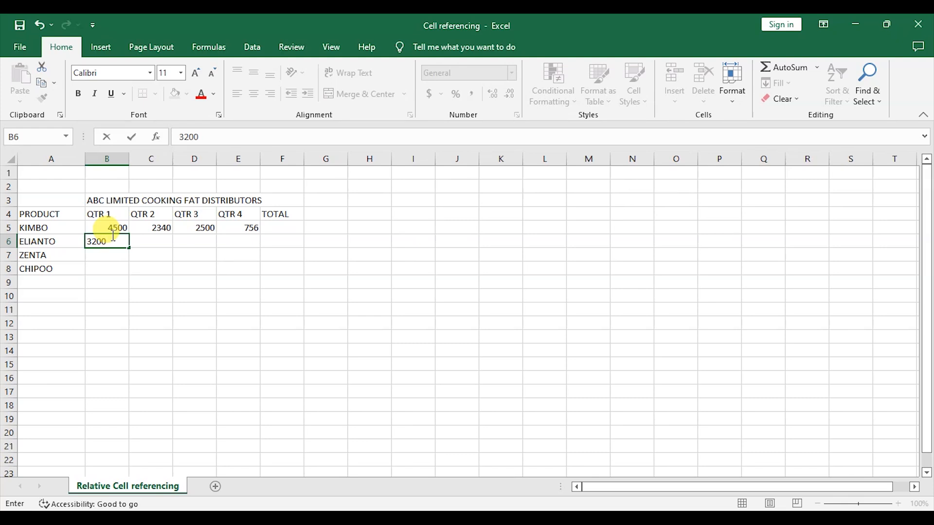
pyautogui.press('Tab')
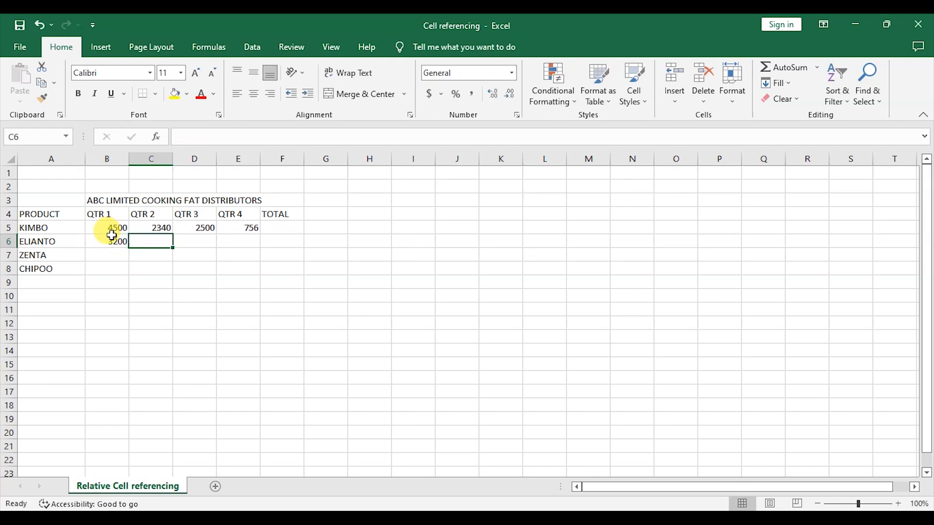
pyautogui.write('3401')
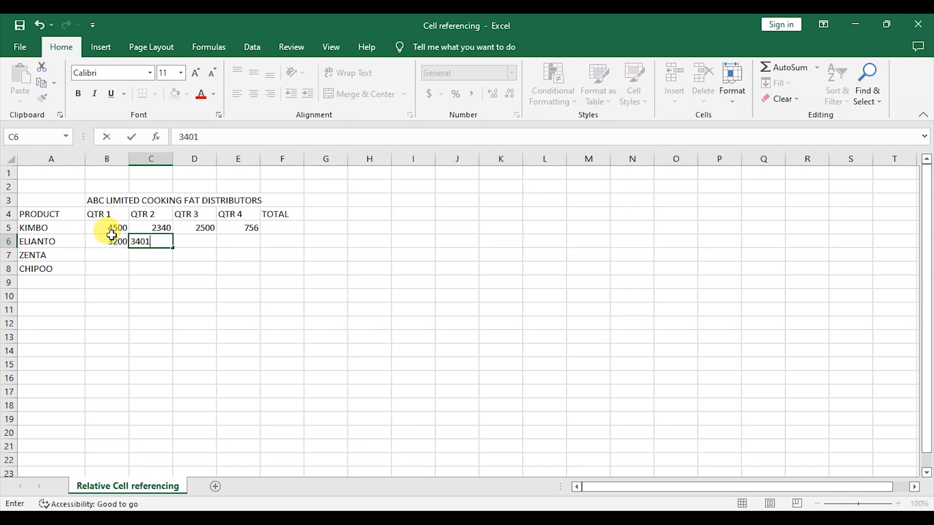
pyautogui.click(195, 242)
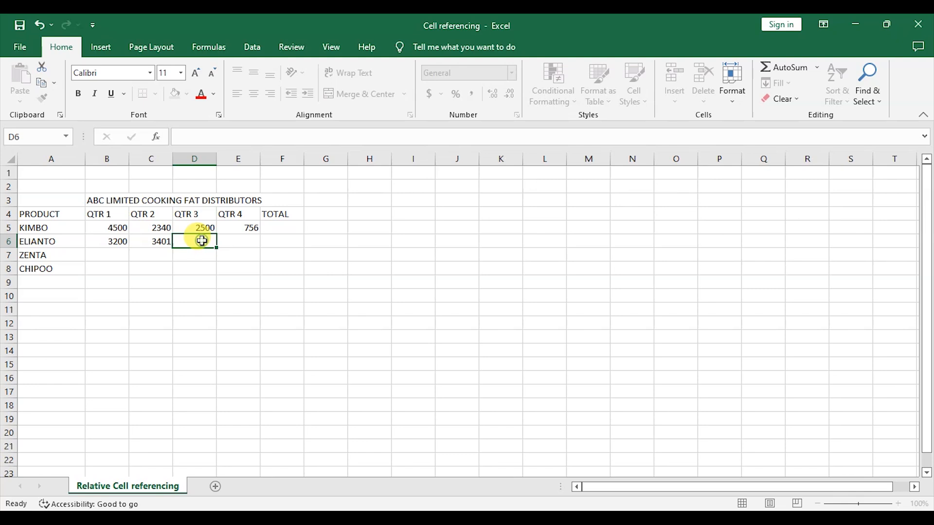
pyautogui.write('1510')
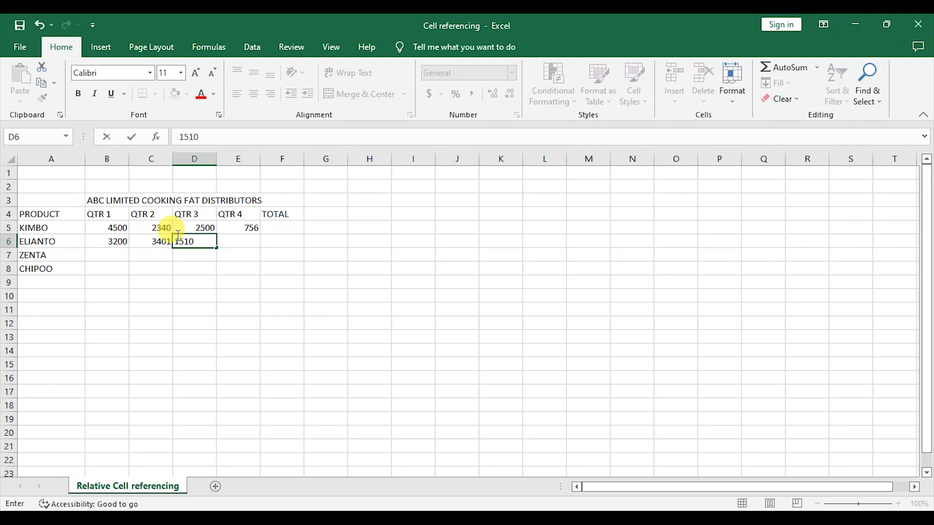
pyautogui.press('Tab')
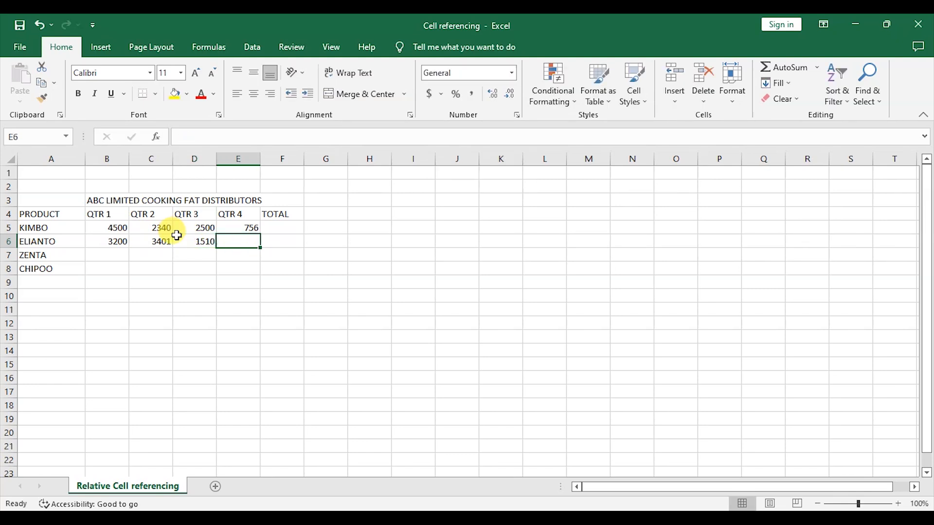
pyautogui.write('2305')
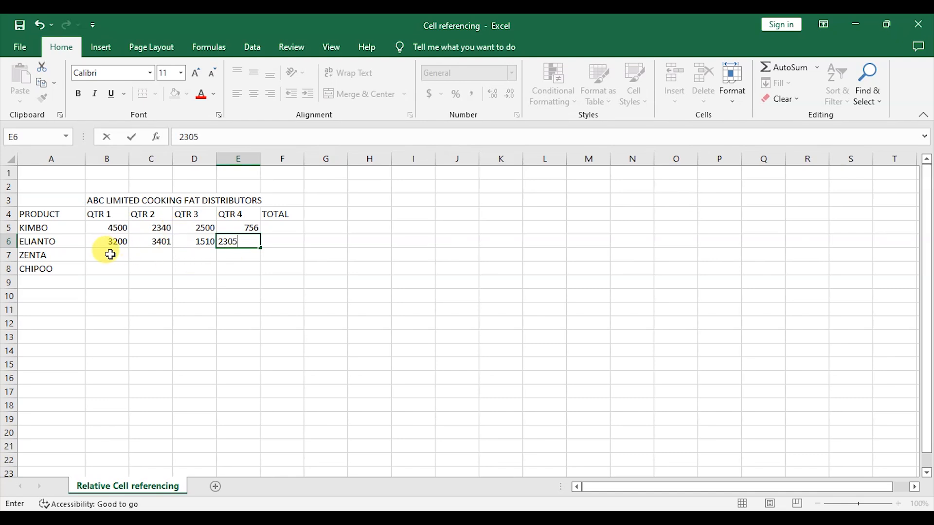
# Step: Enter the ZENTA figures 1110, 2350, 3468 and 2547 for QTR 1 to QTR 4 in cells B7 to E7
pyautogui.click(109, 253)
pyautogui.write('1')
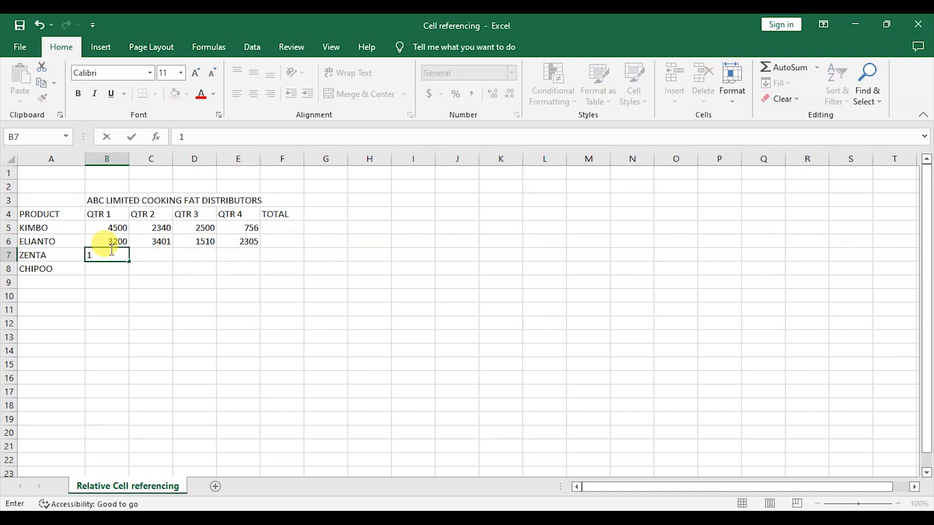
pyautogui.write('110')
pyautogui.press('Tab')
pyautogui.write('2350')
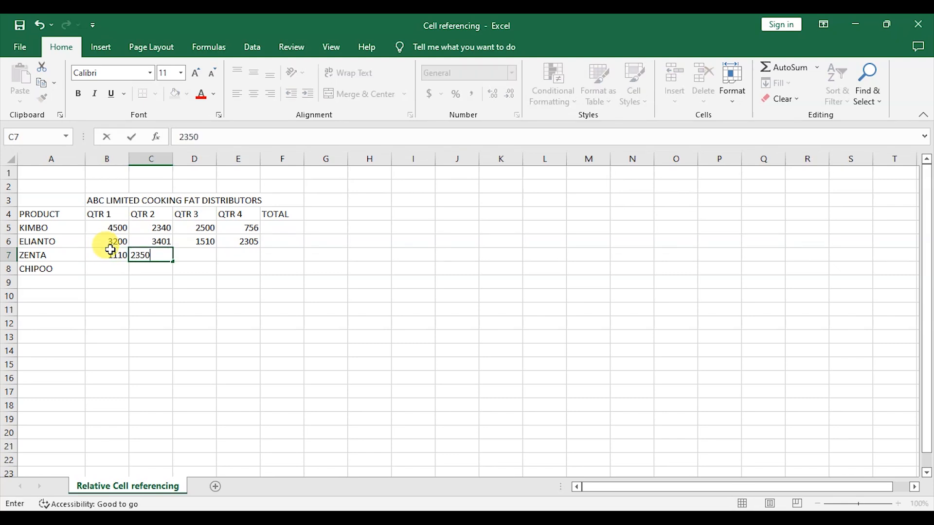
pyautogui.press('Tab')
pyautogui.write('3')
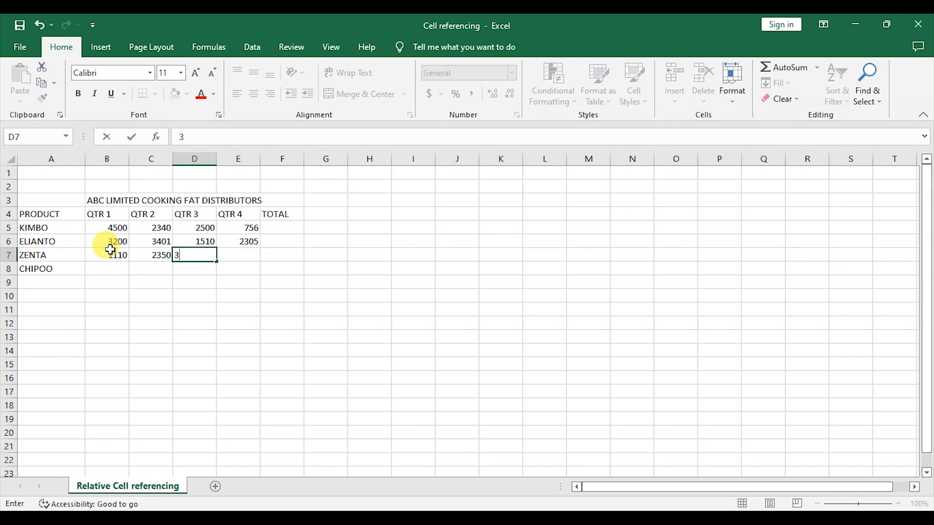
pyautogui.write('468')
pyautogui.press('Tab')
pyautogui.write('2547')
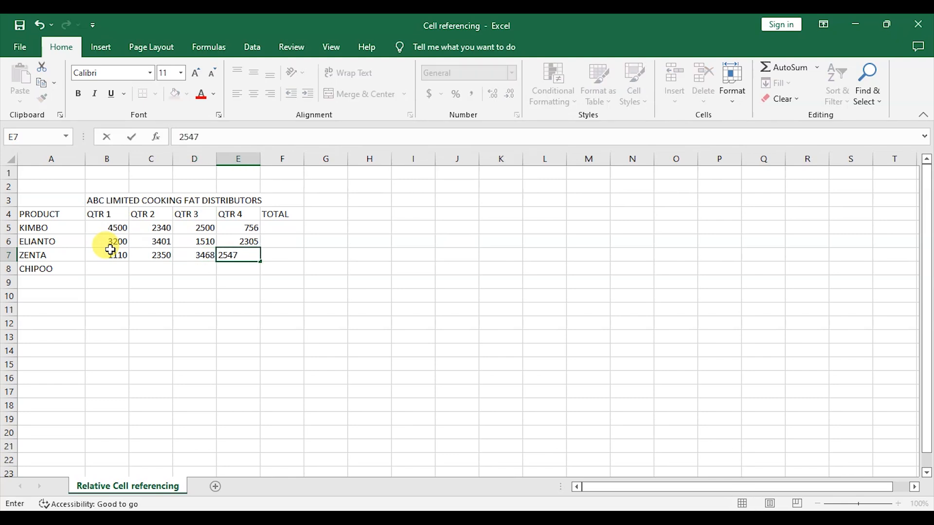
pyautogui.press('Return')
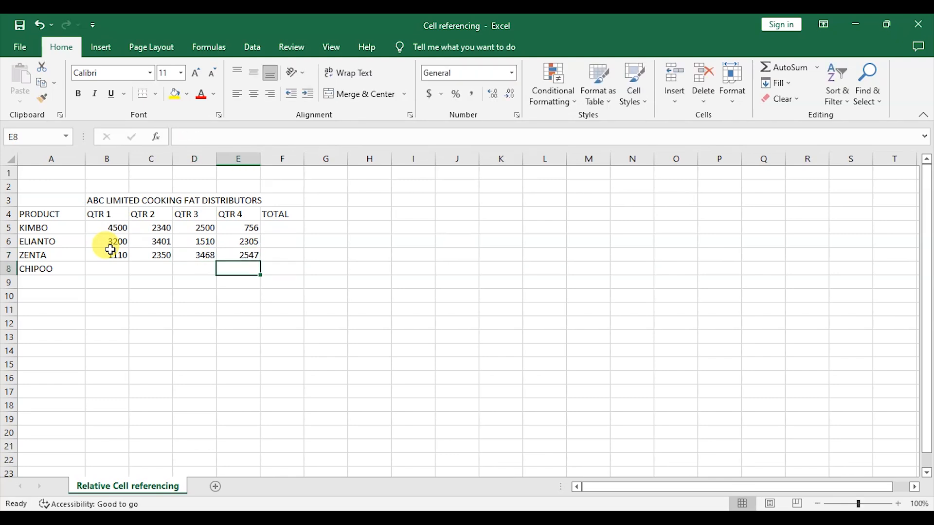
# Step: Enter the CHIPOO figures 3400, 0, 5210 and 2000 for QTR 1 to QTR 4 in cells B8 to E8
pyautogui.write('3400')
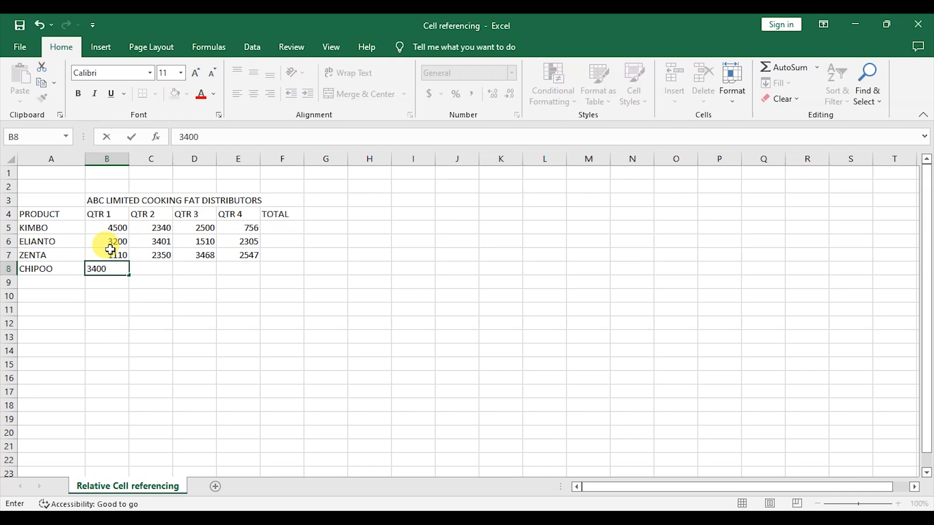
pyautogui.press('Tab')
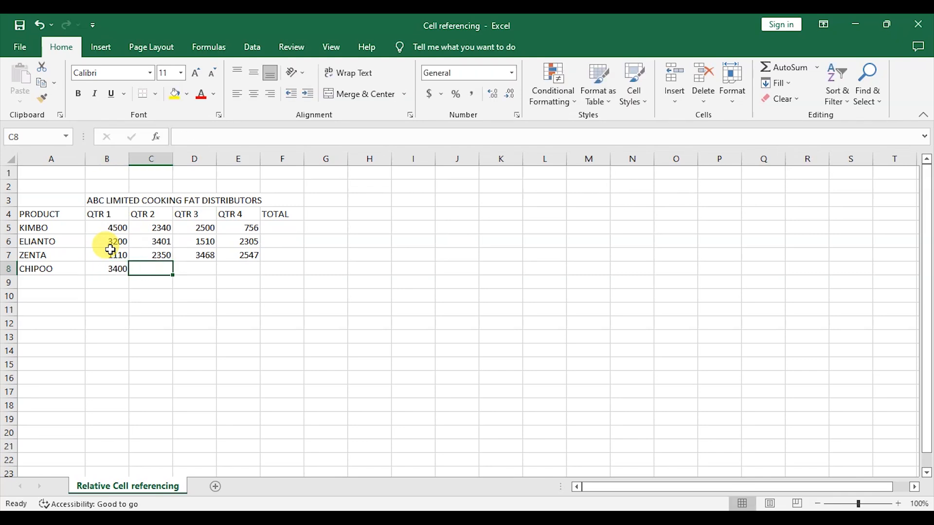
pyautogui.write('-')
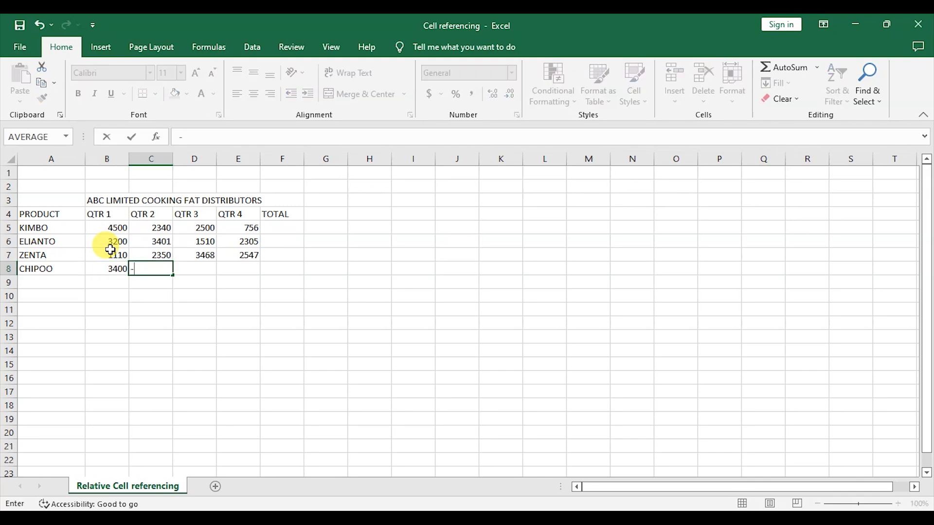
pyautogui.press('Escape')
pyautogui.write('0')
pyautogui.press('Tab')
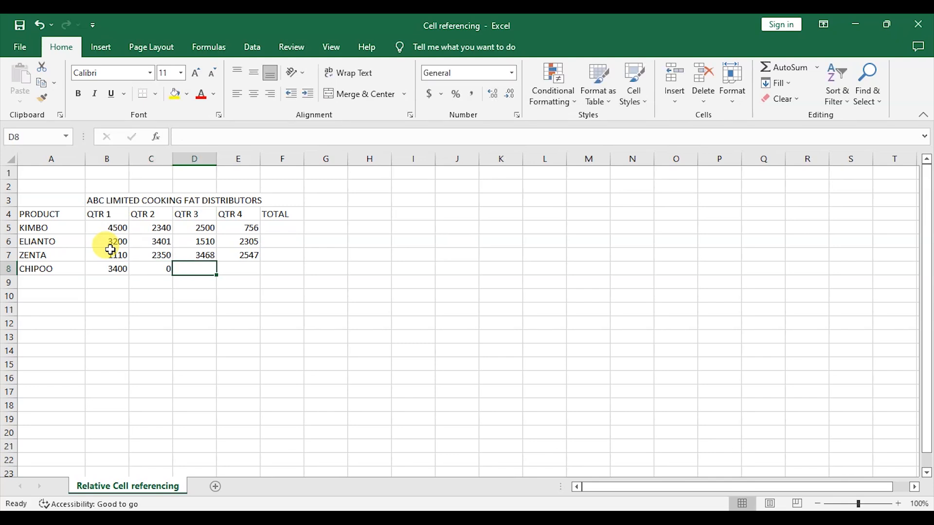
pyautogui.write('5210')
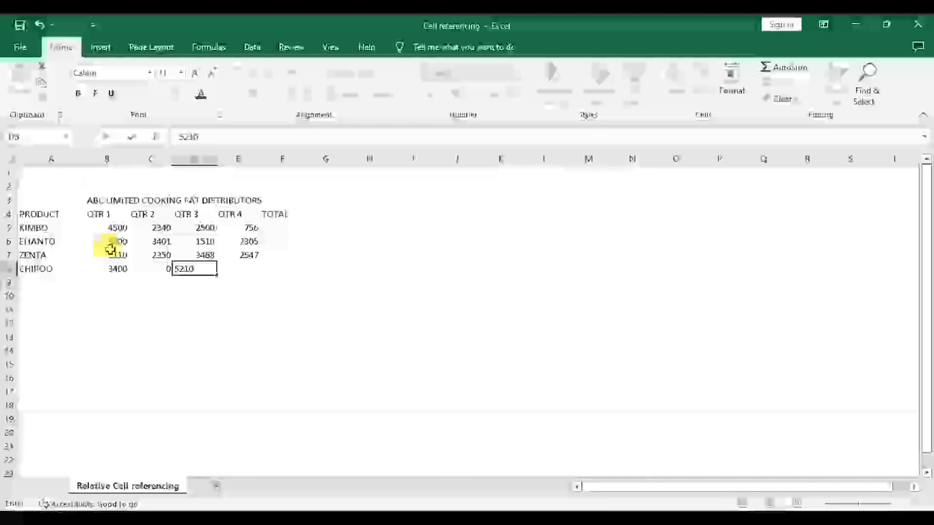
pyautogui.press('Tab')
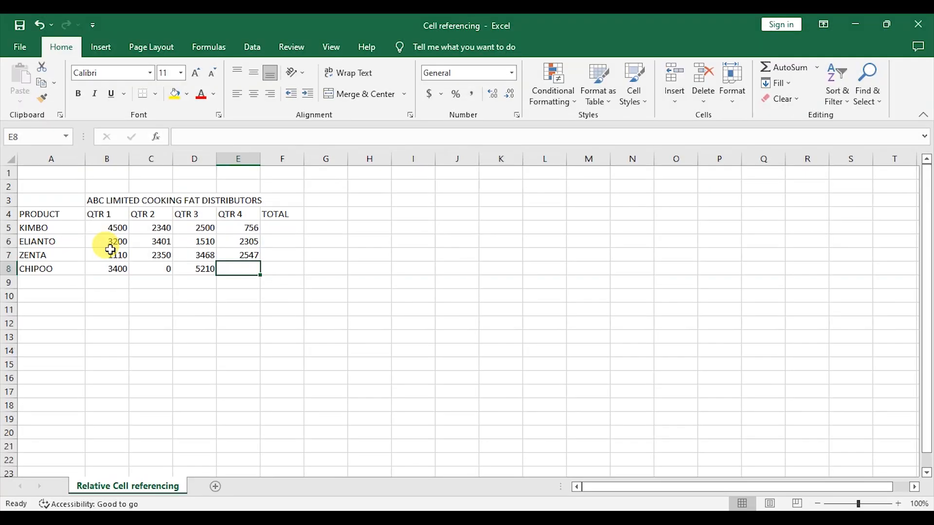
pyautogui.write('2000')
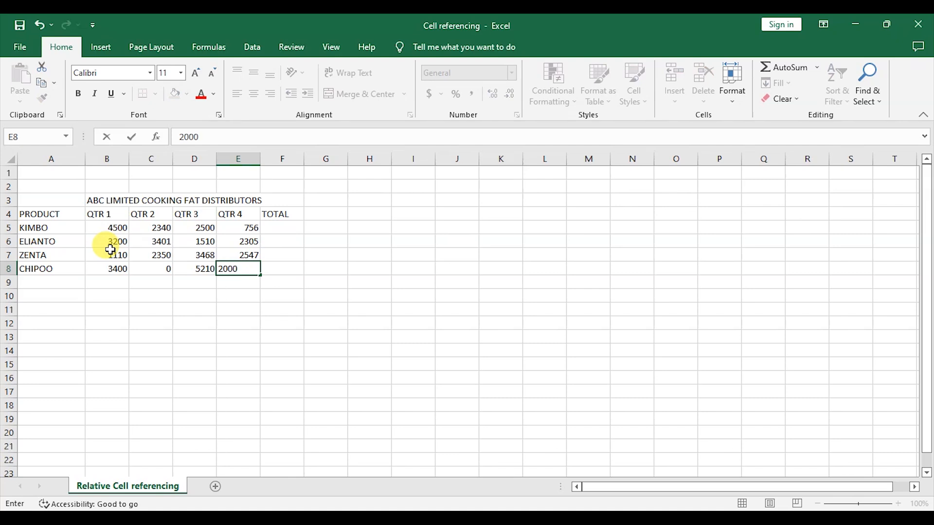
pyautogui.press('Return')
pyautogui.click(290, 308)
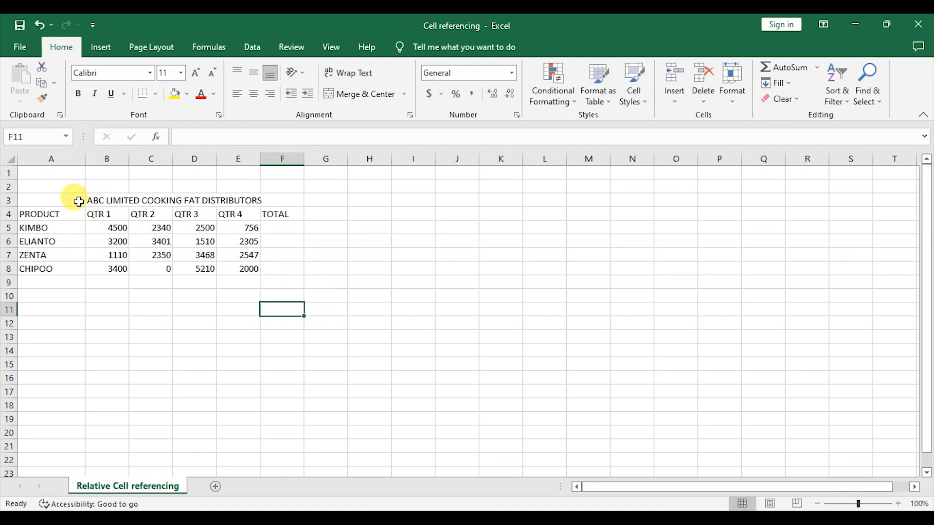
# Step: Add the row labels TOTAL and ANNUAL SALES in cells A9 and A10 below the product list
pyautogui.moveTo(69, 195); pyautogui.dragTo(94, 225)
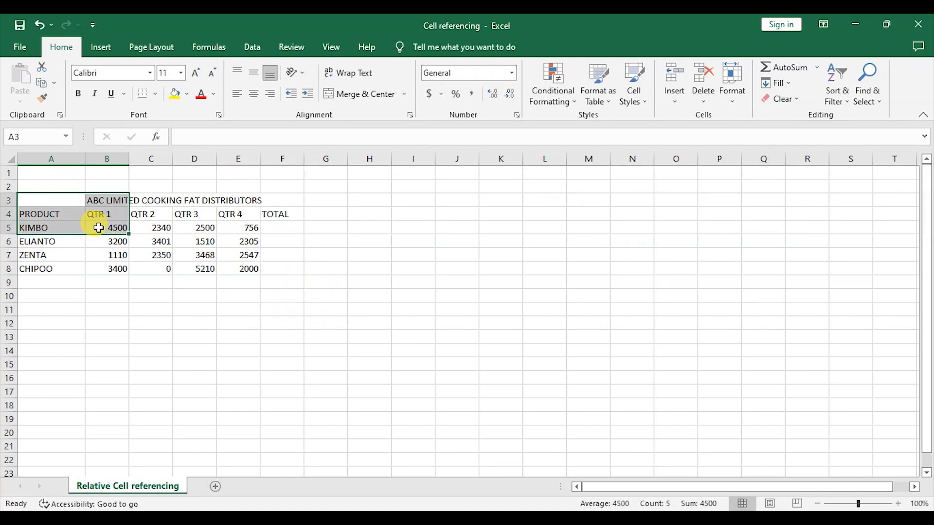
pyautogui.click(273, 334)
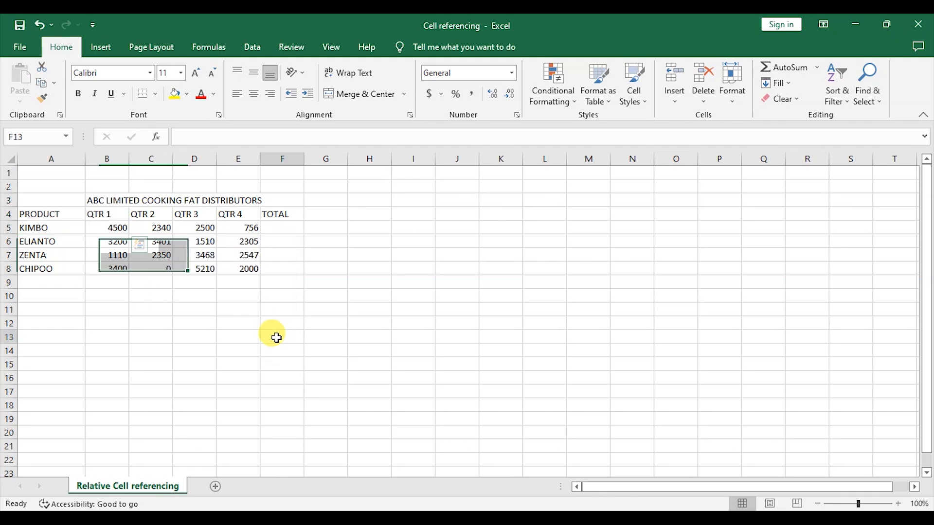
pyautogui.click(39, 283)
pyautogui.write('TOTAL')
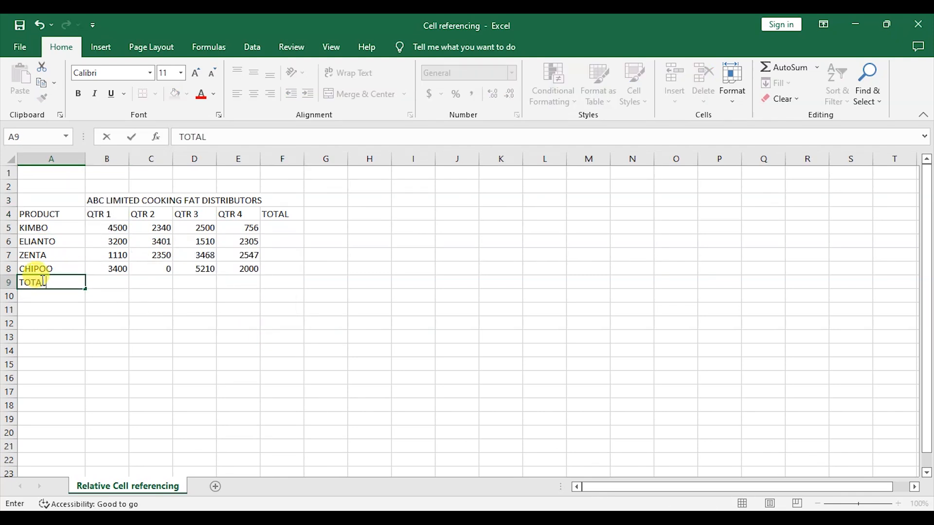
pyautogui.press('Return')
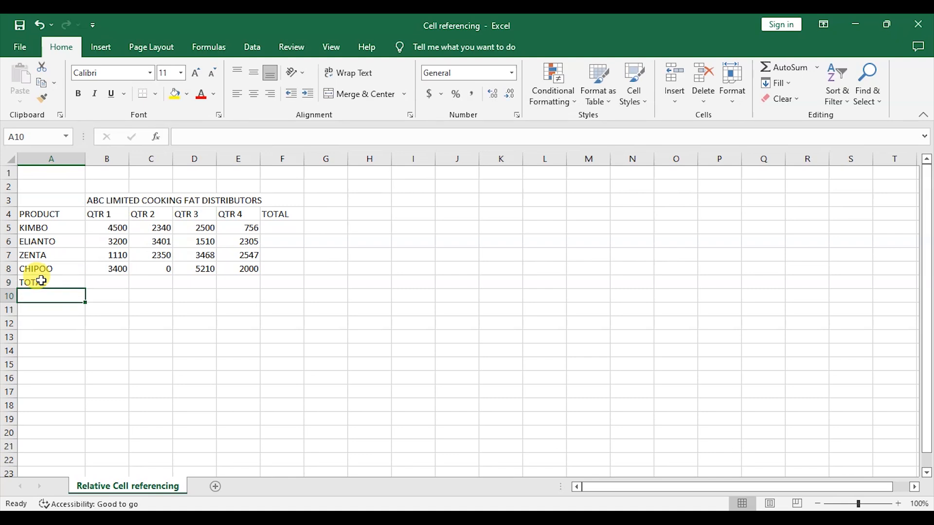
pyautogui.write('A')
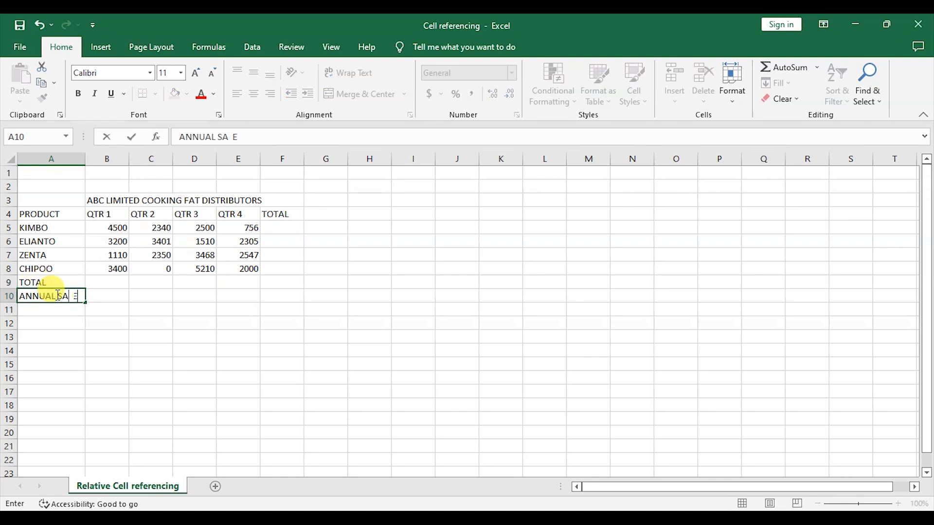
pyautogui.write('NNUAL SALES')
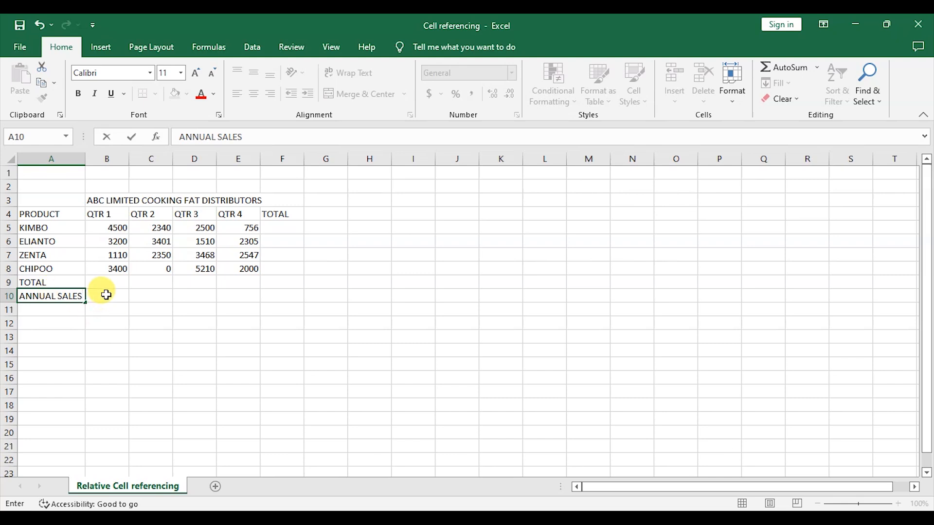
pyautogui.click(107, 294)
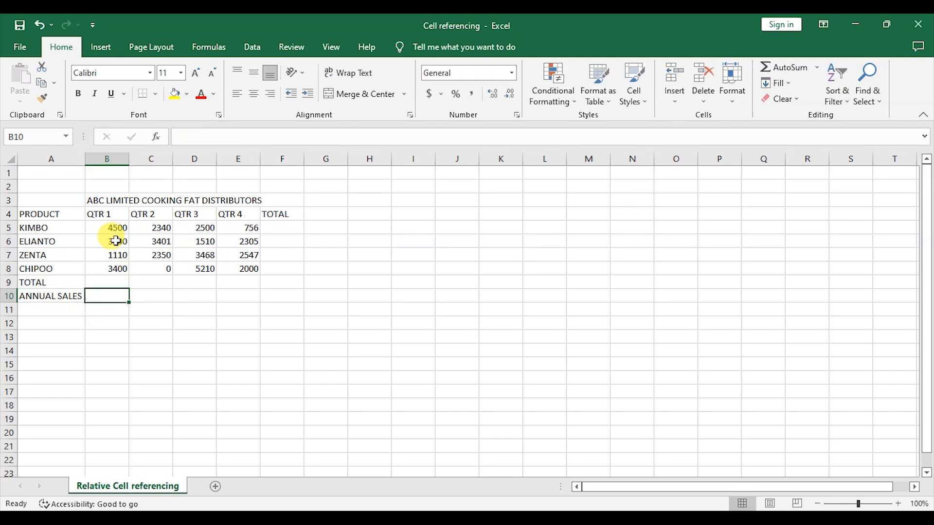
# Step: Apply All Borders to the whole table in cells A3 to F10
pyautogui.moveTo(38, 201); pyautogui.dragTo(267, 294)
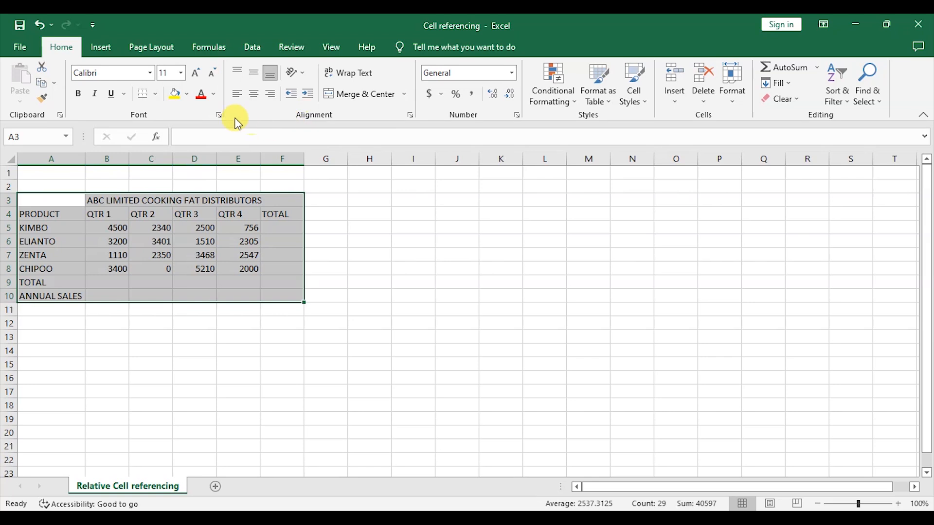
pyautogui.click(161, 97)
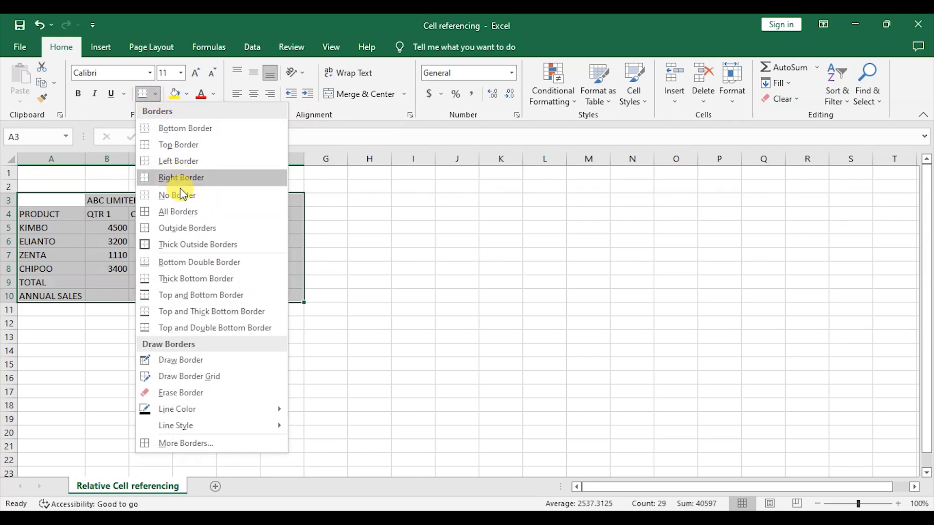
pyautogui.click(184, 210)
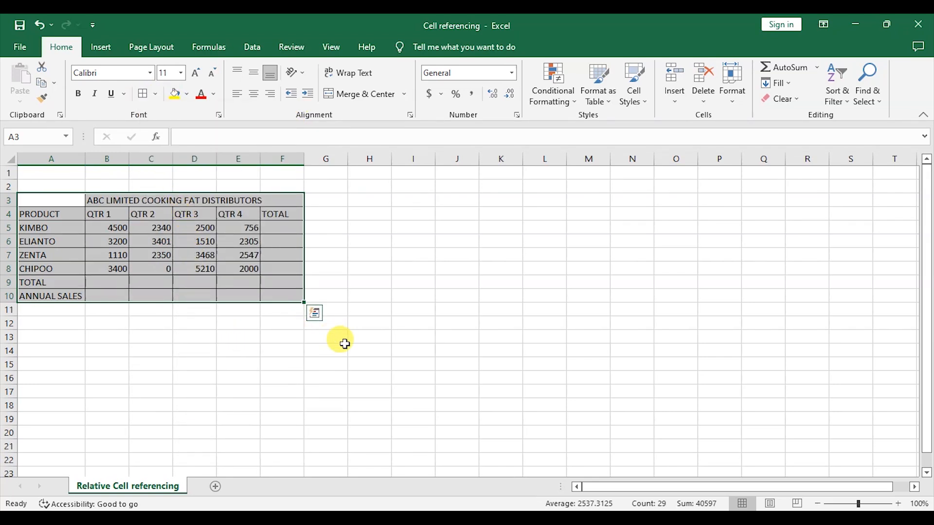
pyautogui.click(358, 281)
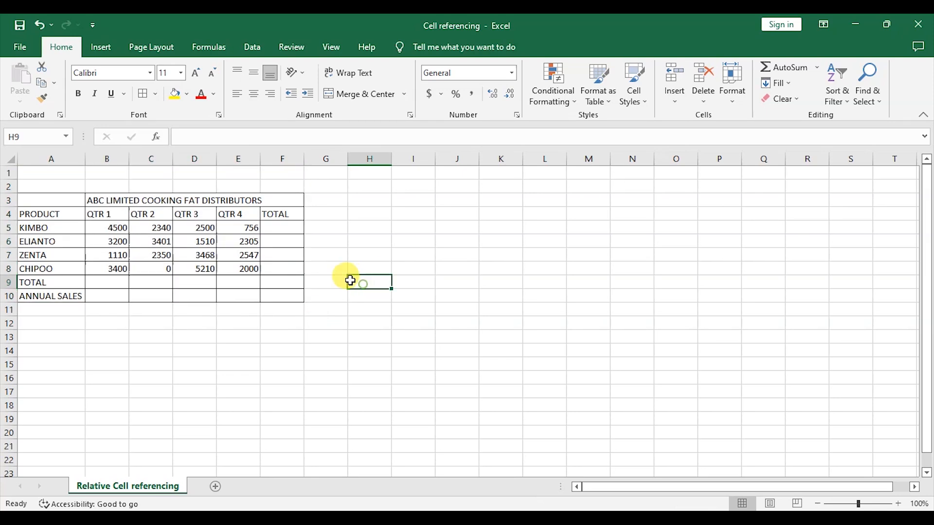
# Step: Delete the unused cells C9 to F10 beside the TOTAL and ANNUAL SALES rows, shifting cells left
pyautogui.moveTo(140, 281); pyautogui.dragTo(269, 294)
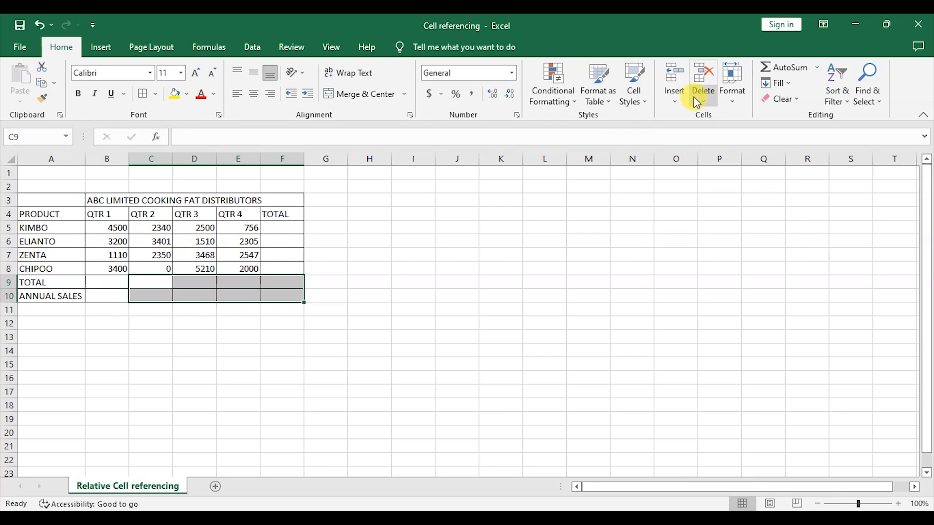
pyautogui.click(707, 103)
pyautogui.click(719, 115)
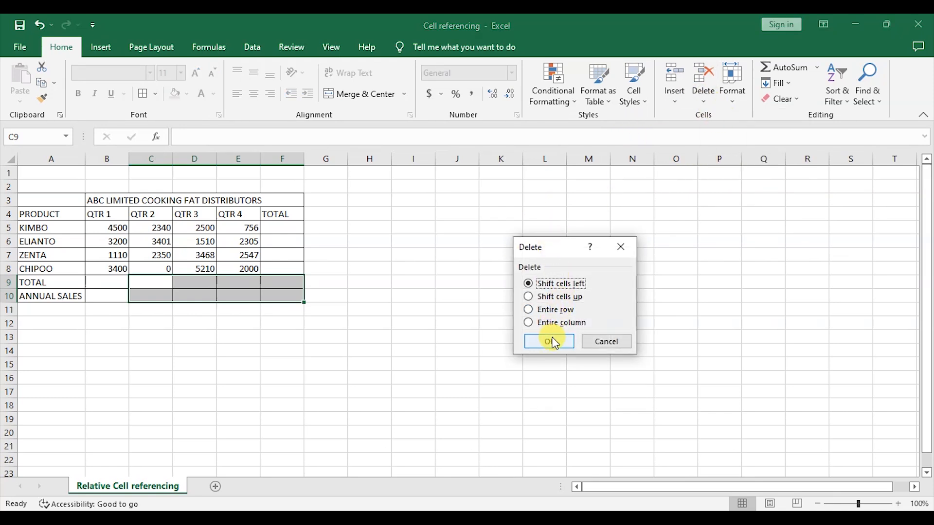
pyautogui.click(555, 343)
pyautogui.click(357, 347)
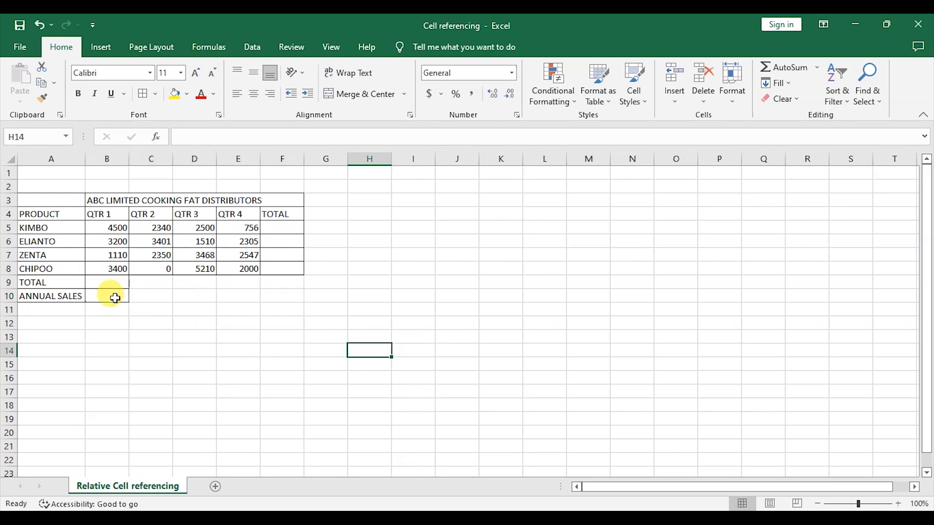
# Step: Widen columns A to F of the table slightly
pyautogui.moveTo(131, 159); pyautogui.dragTo(101, 159)
pyautogui.moveTo(200, 161); pyautogui.dragTo(371, 159)
pyautogui.click(50, 198)
pyautogui.moveTo(60, 212); pyautogui.dragTo(89, 253)
# Step: Merge and center the title ABC LIMITED COOKING FAT DISTRIBUTORS across cells A3 to F3
pyautogui.click(39, 199)
pyautogui.moveTo(39, 198); pyautogui.dragTo(336, 196)
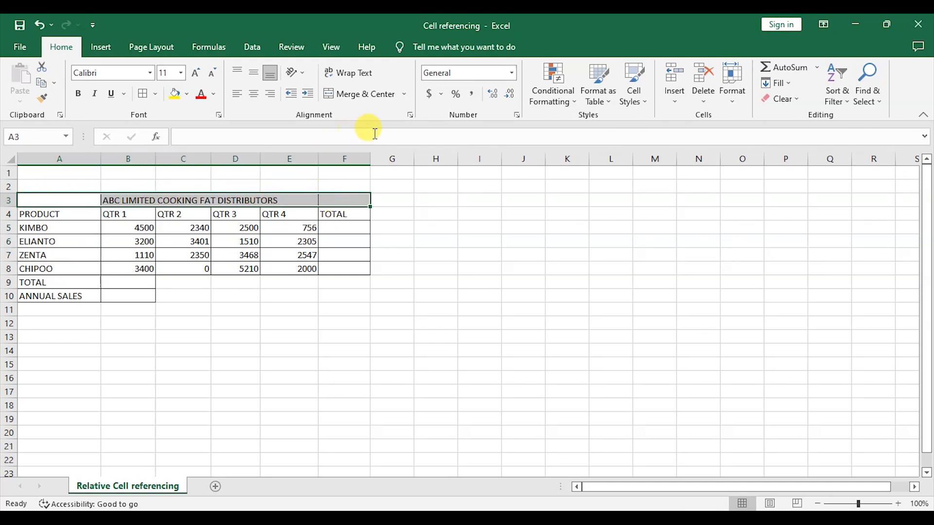
pyautogui.click(404, 94)
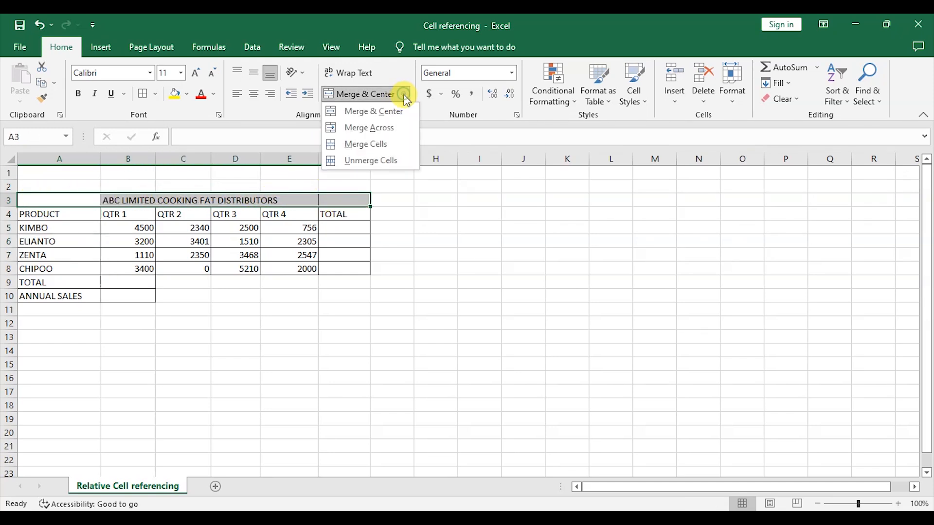
pyautogui.click(381, 111)
# Step: Make the merged table title bold and increase its font size by four size steps
pyautogui.click(78, 94)
pyautogui.click(194, 74)
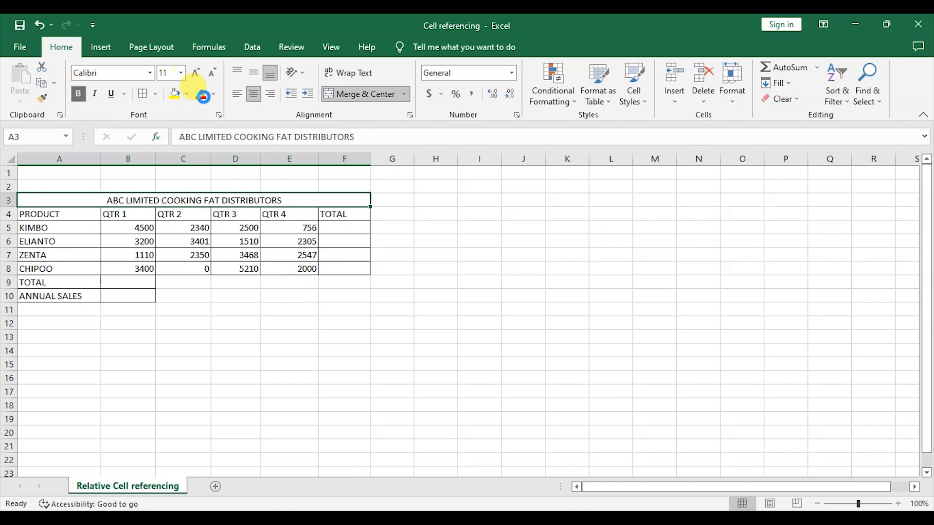
pyautogui.click(195, 74)
pyautogui.click(194, 74)
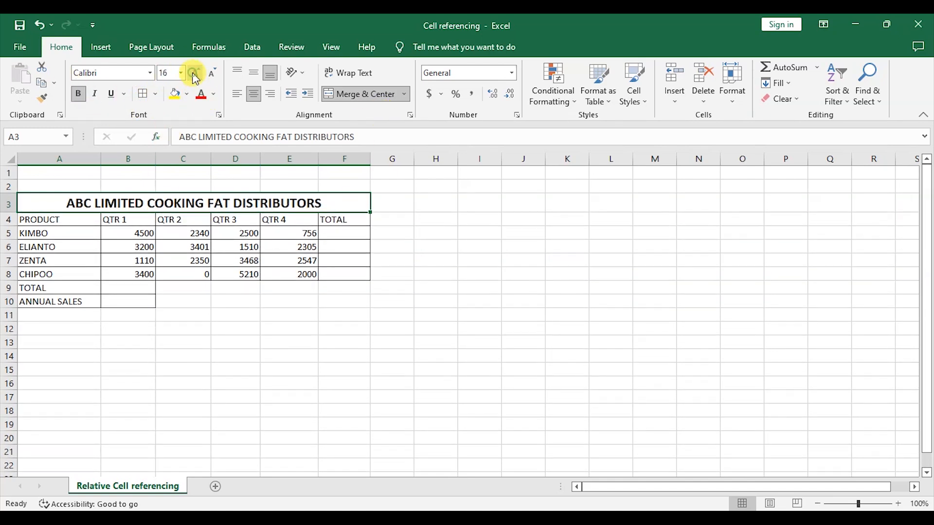
pyautogui.click(195, 74)
pyautogui.click(285, 410)
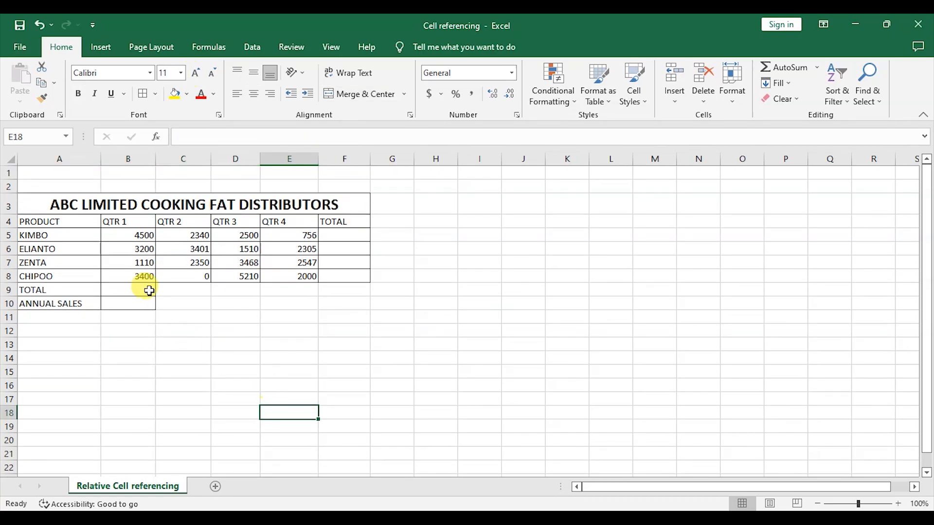
# Step: Set the font size of cells A4 to F10 to 16 and widen columns A and B
pyautogui.moveTo(38, 220); pyautogui.dragTo(324, 303)
pyautogui.click(196, 74)
pyautogui.click(196, 74)
pyautogui.click(196, 74)
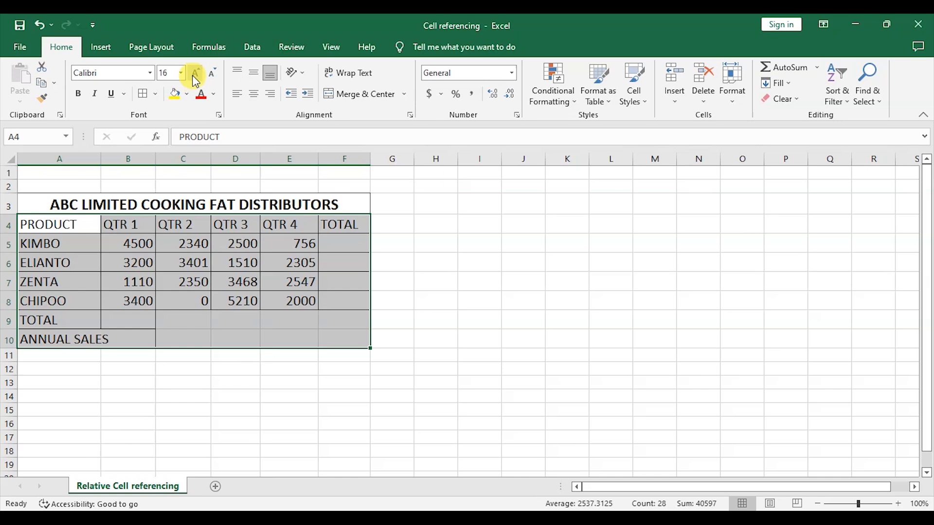
pyautogui.click(434, 369)
pyautogui.moveTo(101, 159); pyautogui.dragTo(145, 159)
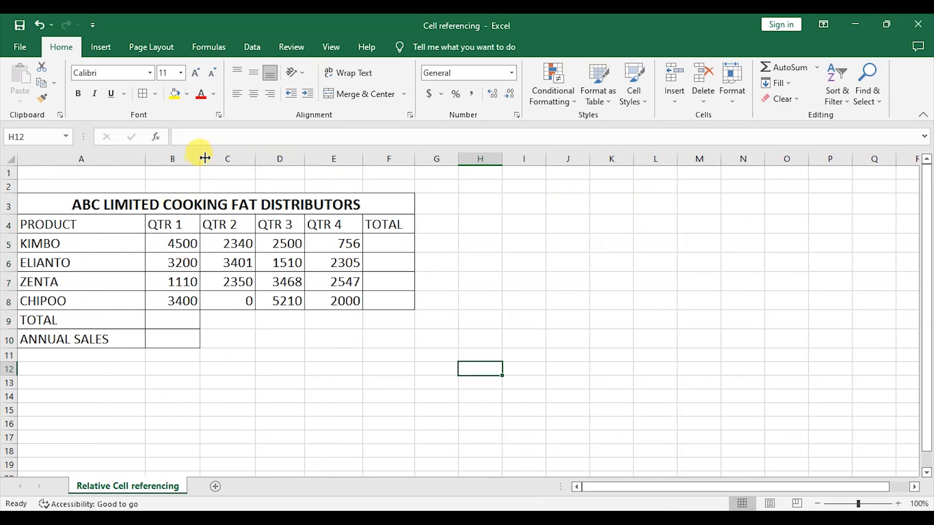
pyautogui.moveTo(203, 154); pyautogui.dragTo(215, 155)
# Step: Make the column headings in A4 to F4 and the row labels in A5 to A10 bold
pyautogui.moveTo(43, 224); pyautogui.dragTo(399, 226)
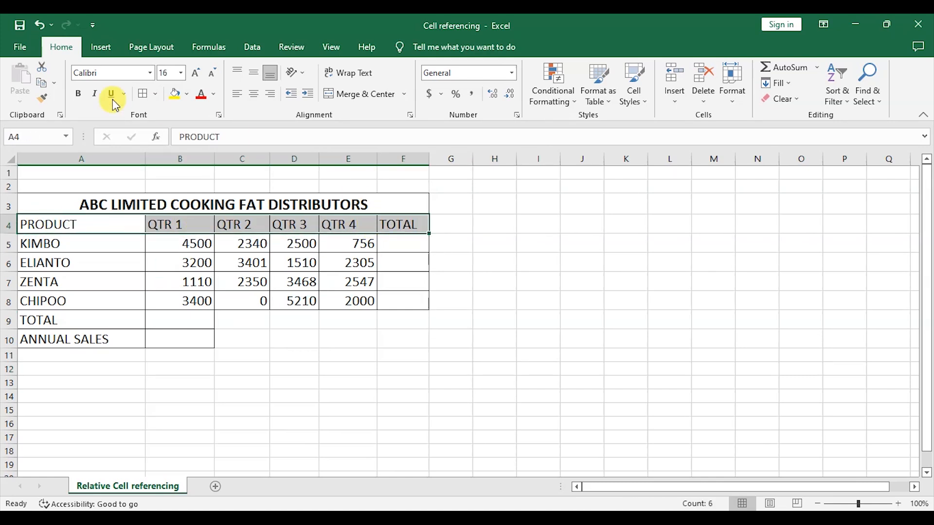
pyautogui.click(77, 94)
pyautogui.moveTo(296, 387); pyautogui.dragTo(340, 421)
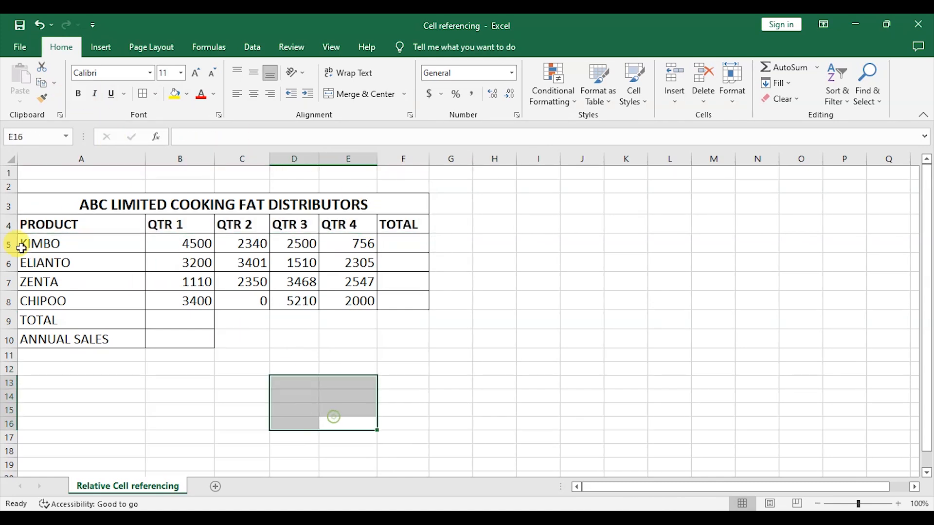
pyautogui.moveTo(52, 250); pyautogui.dragTo(80, 340)
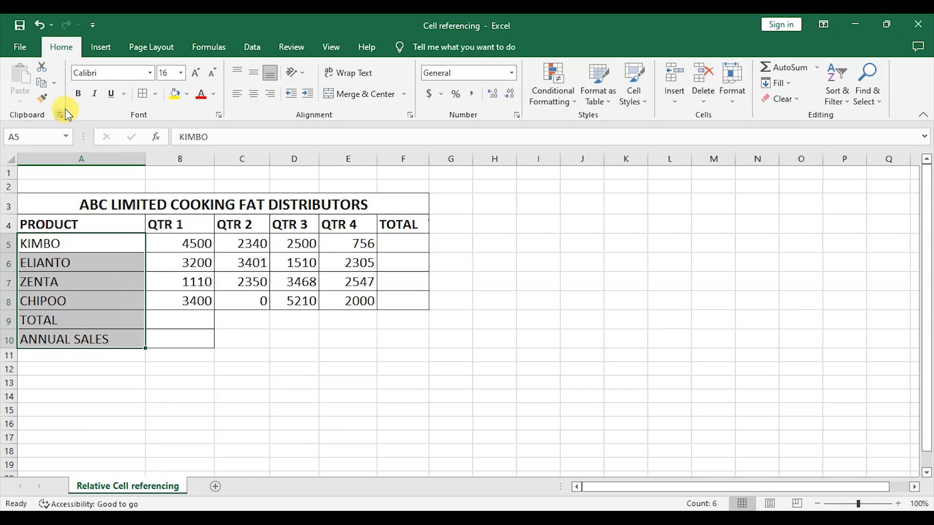
pyautogui.click(80, 96)
pyautogui.click(294, 424)
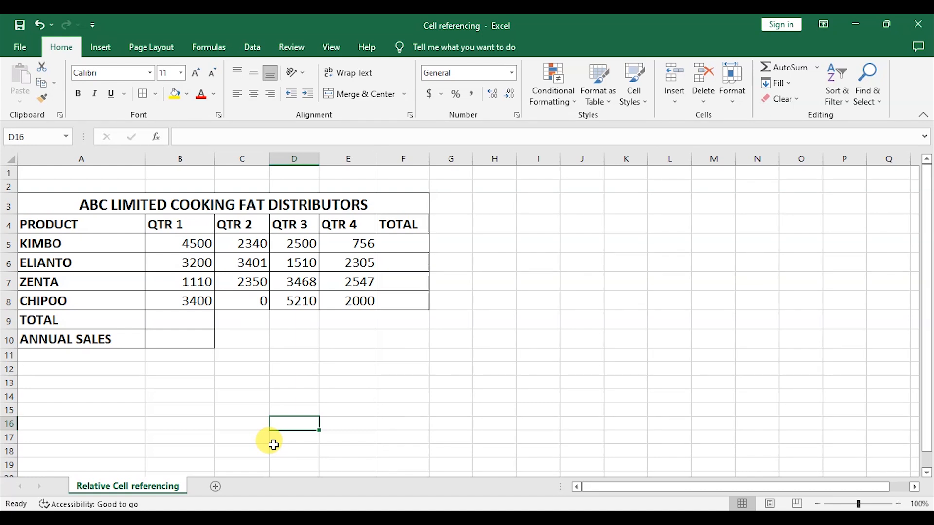
# Step: Widen the TOTAL column F and select the KIMBO total cell F5
pyautogui.moveTo(429, 157); pyautogui.dragTo(490, 154)
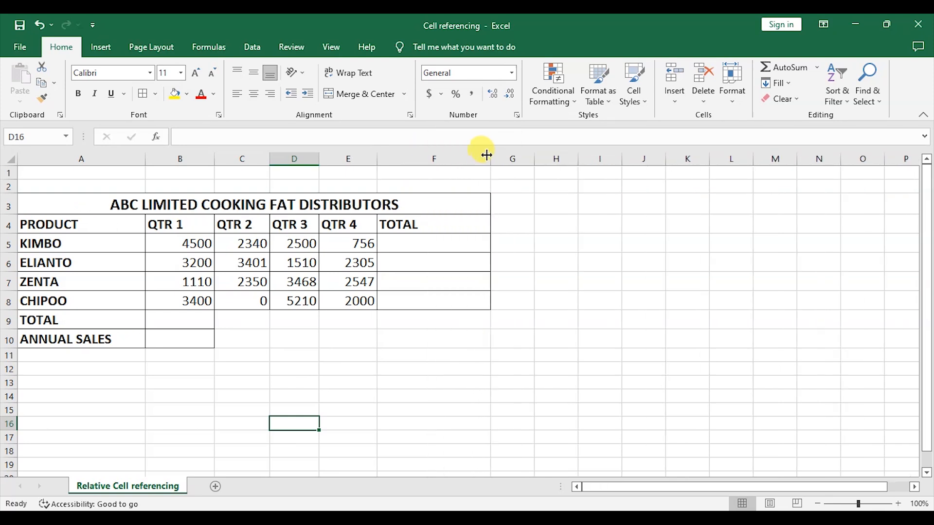
pyautogui.click(423, 245)
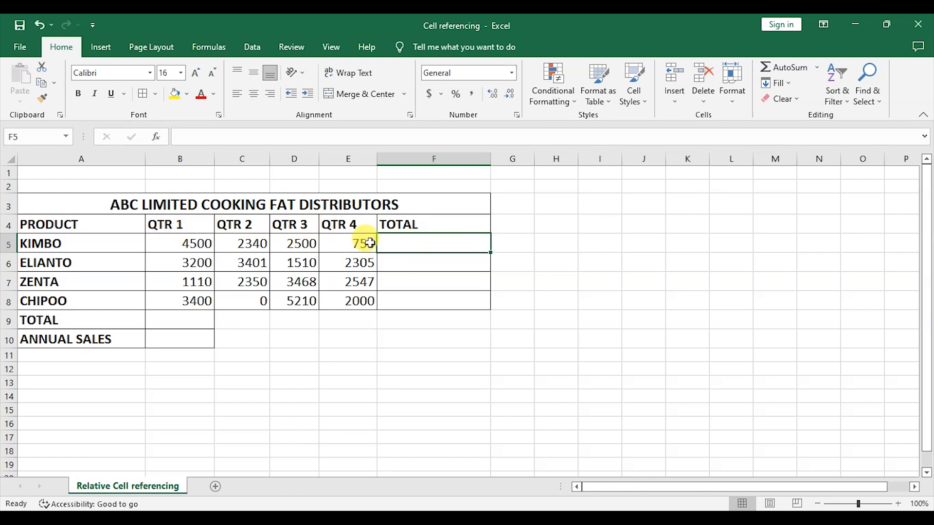
# Step: Enter the formula =B5+C5+D5+E5 in the KIMBO total cell F5
pyautogui.write('=')
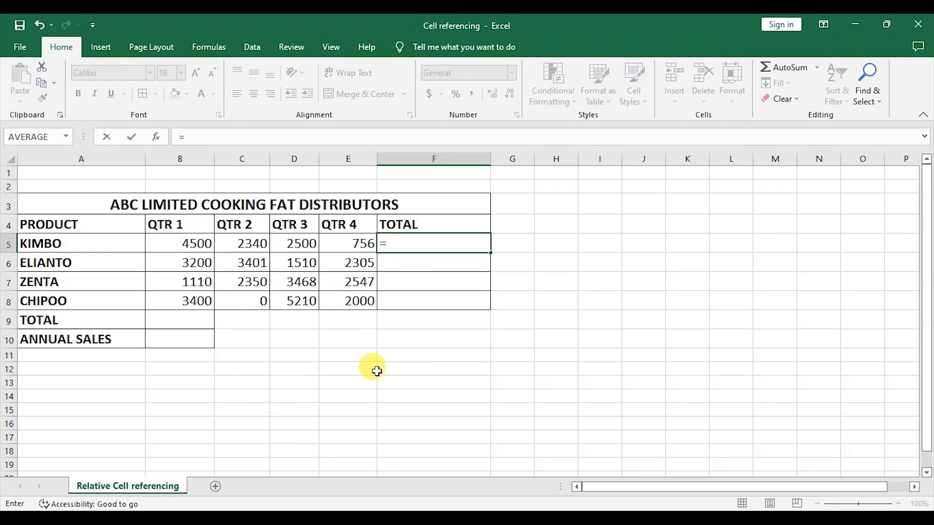
pyautogui.click(187, 244)
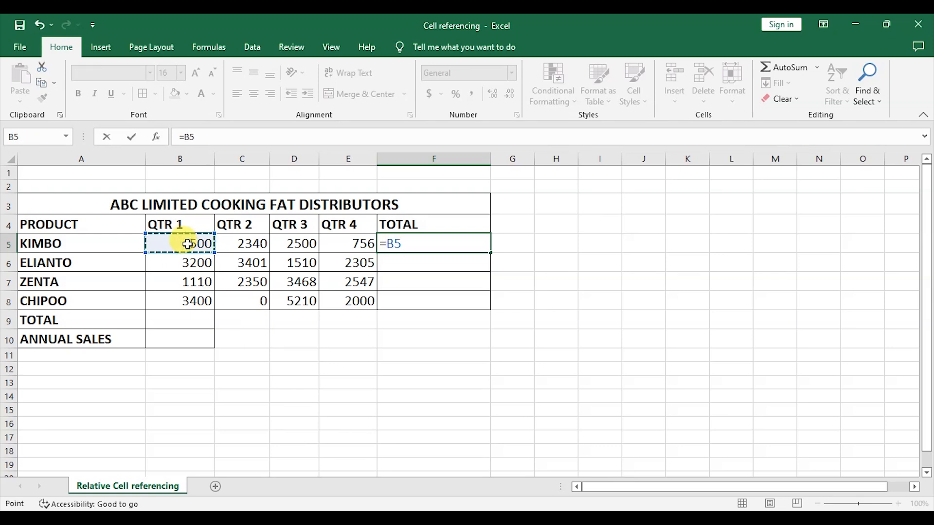
pyautogui.write('+')
pyautogui.click(246, 244)
pyautogui.write('+')
pyautogui.click(309, 246)
pyautogui.write('+')
pyautogui.click(341, 243)
pyautogui.write('+')
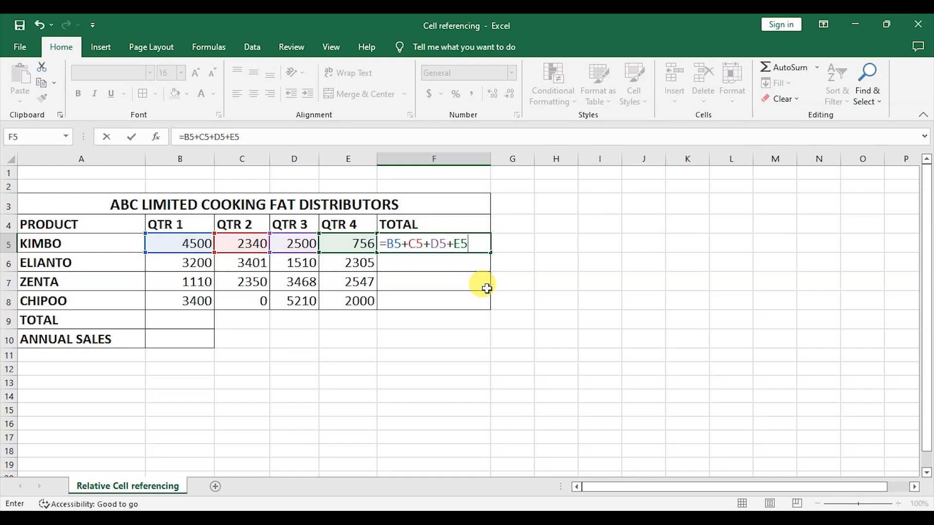
pyautogui.press('Return')
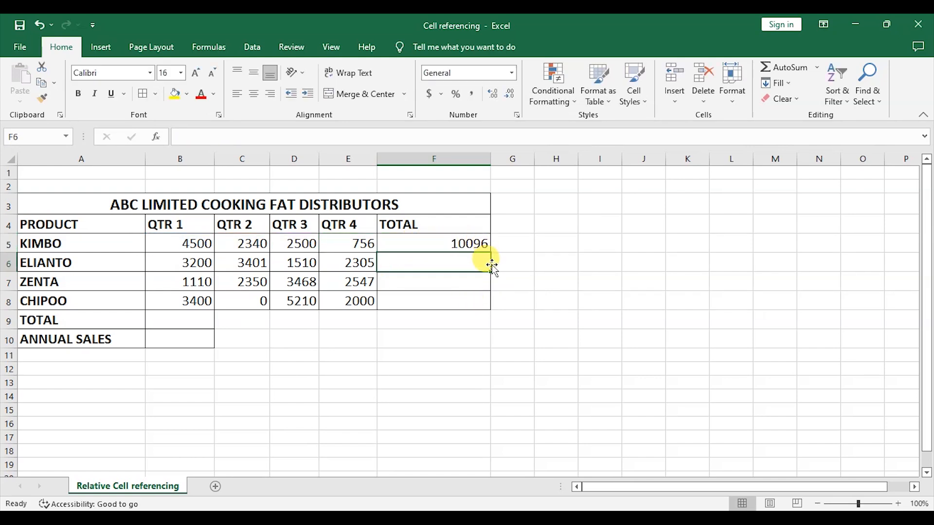
# Step: Format the KIMBO total in F5 with a thousands separator and no decimal places
pyautogui.click(467, 244)
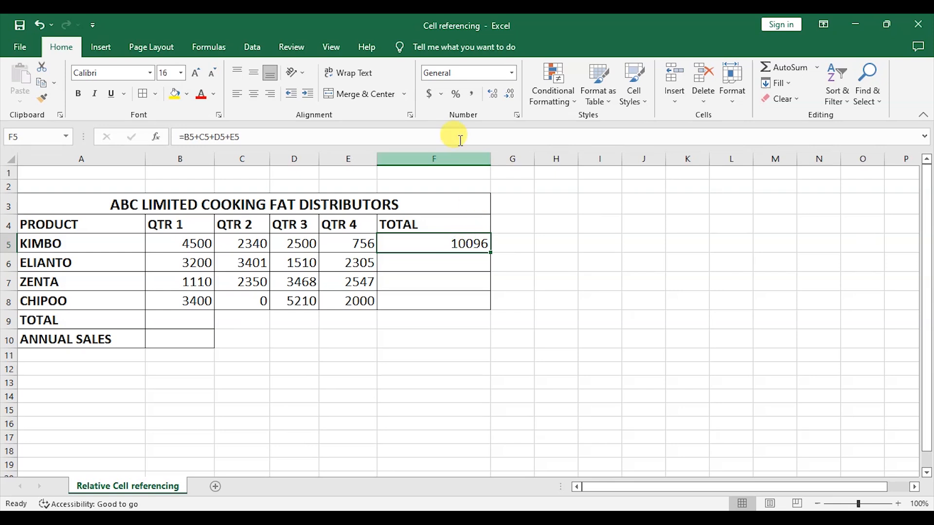
pyautogui.click(474, 94)
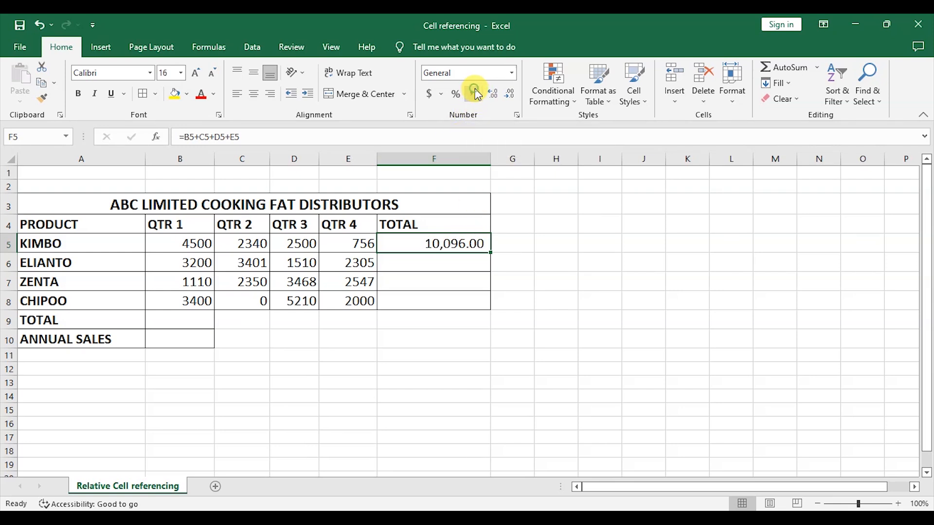
pyautogui.click(496, 97)
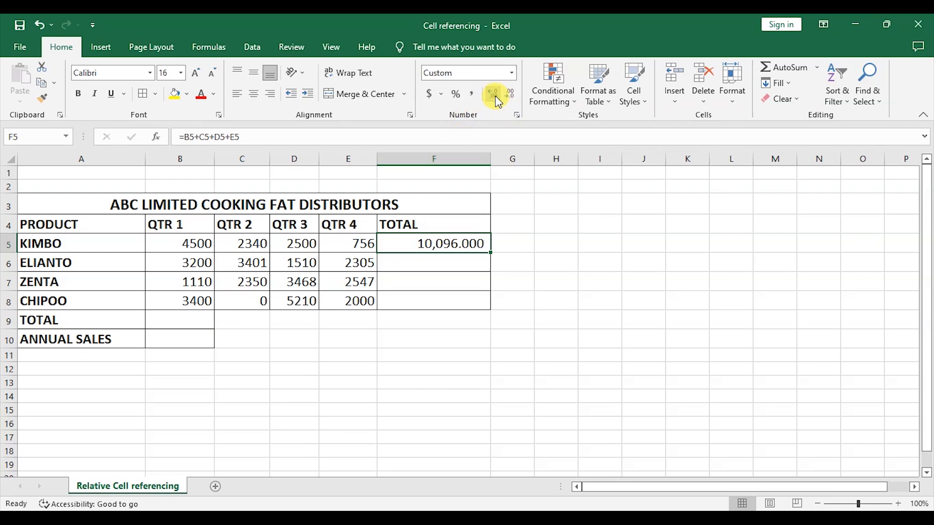
pyautogui.click(509, 98)
pyautogui.click(509, 100)
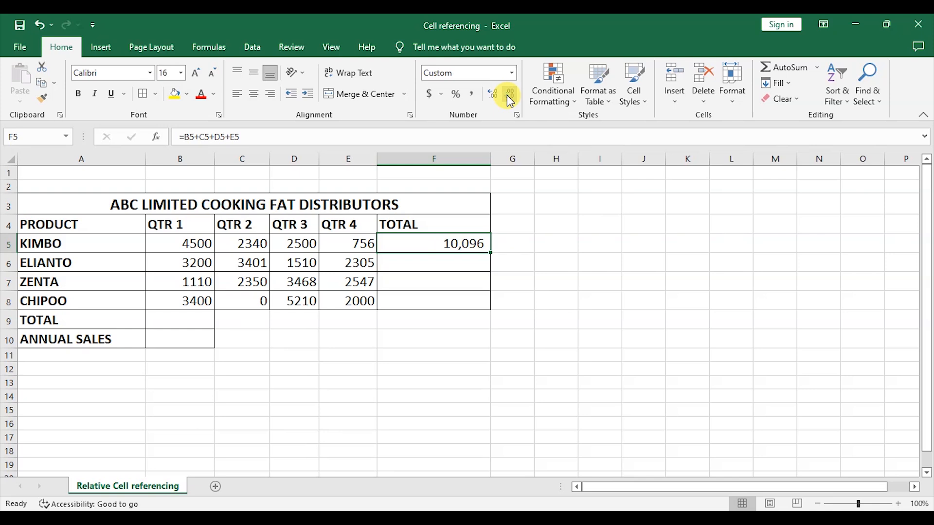
# Step: Fill the total formula from F5 down through the product rows to F8
pyautogui.doubleClick(440, 242)
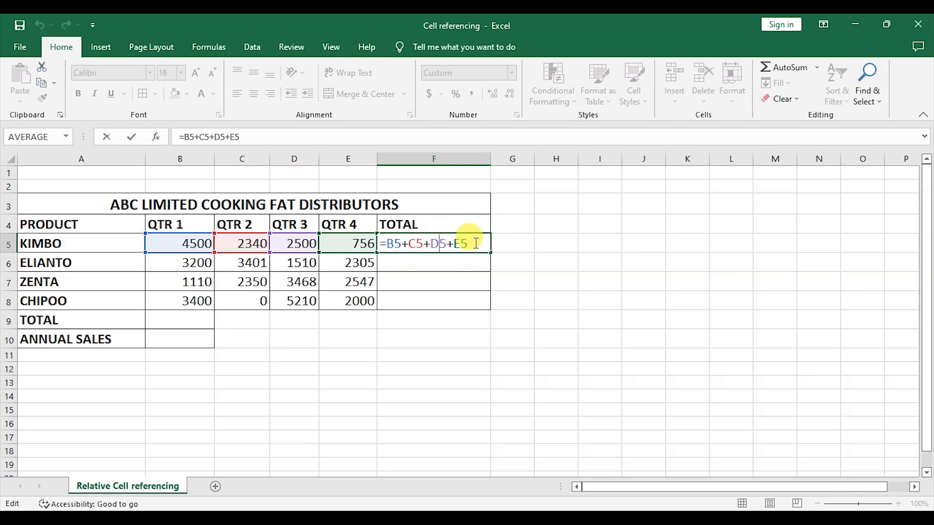
pyautogui.press('Return')
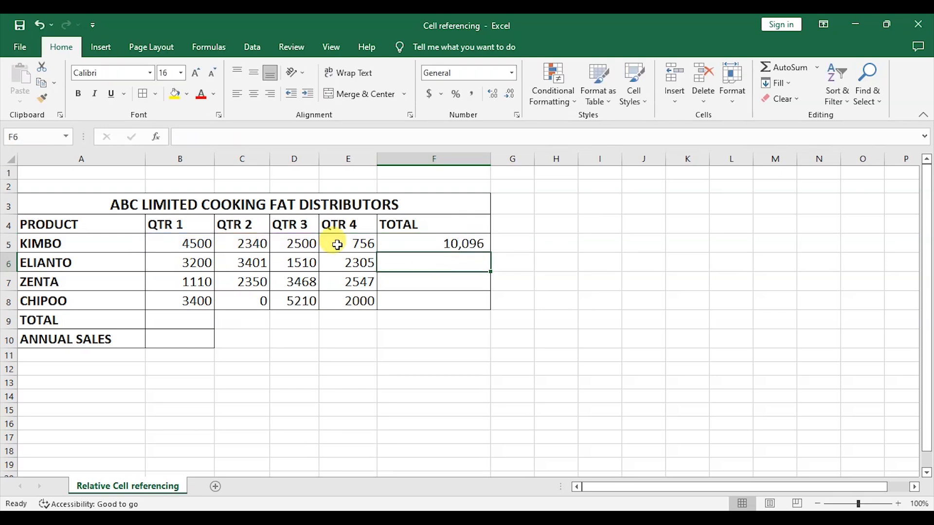
pyautogui.click(440, 246)
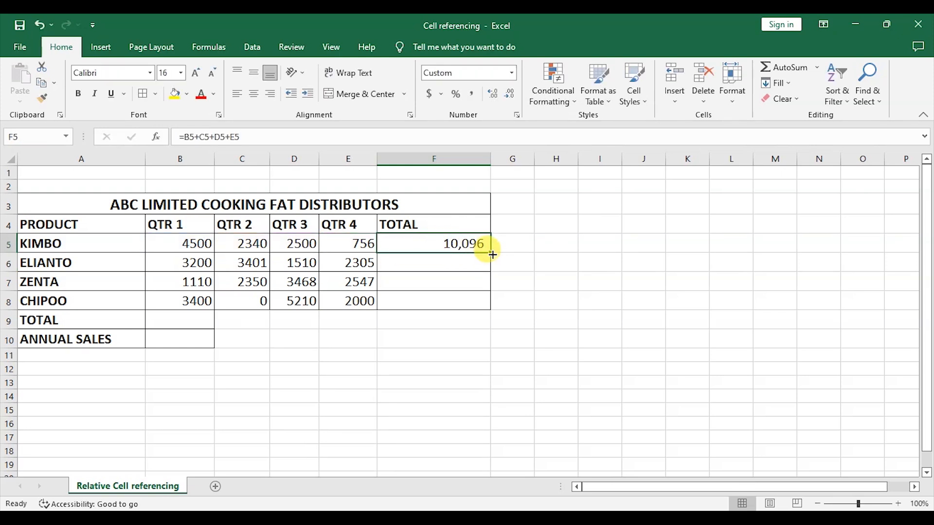
pyautogui.moveTo(492, 253); pyautogui.dragTo(491, 253)
pyautogui.moveTo(493, 252); pyautogui.dragTo(486, 302)
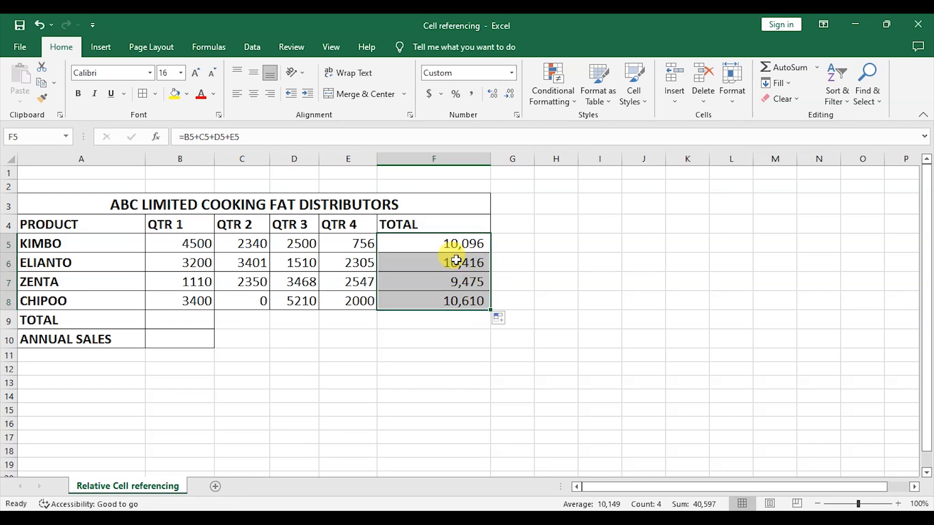
pyautogui.click(41, 27)
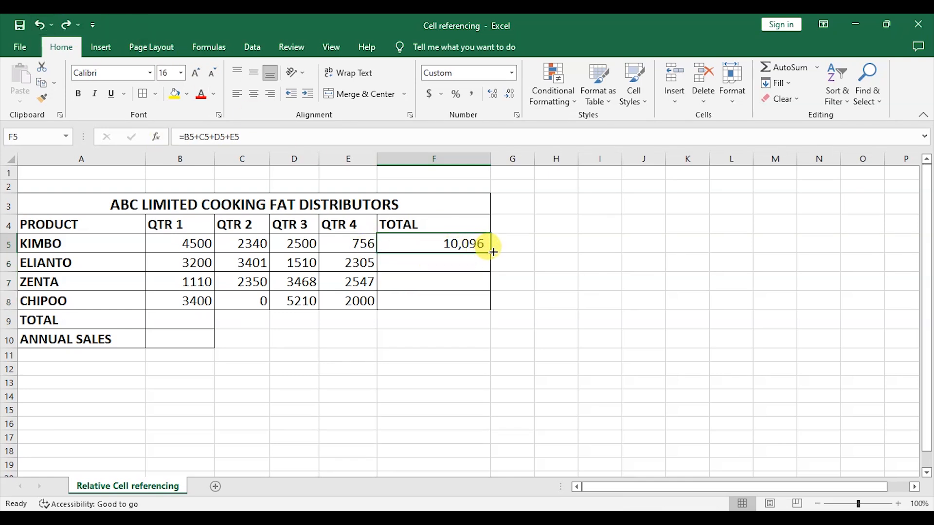
pyautogui.moveTo(492, 252); pyautogui.dragTo(482, 306)
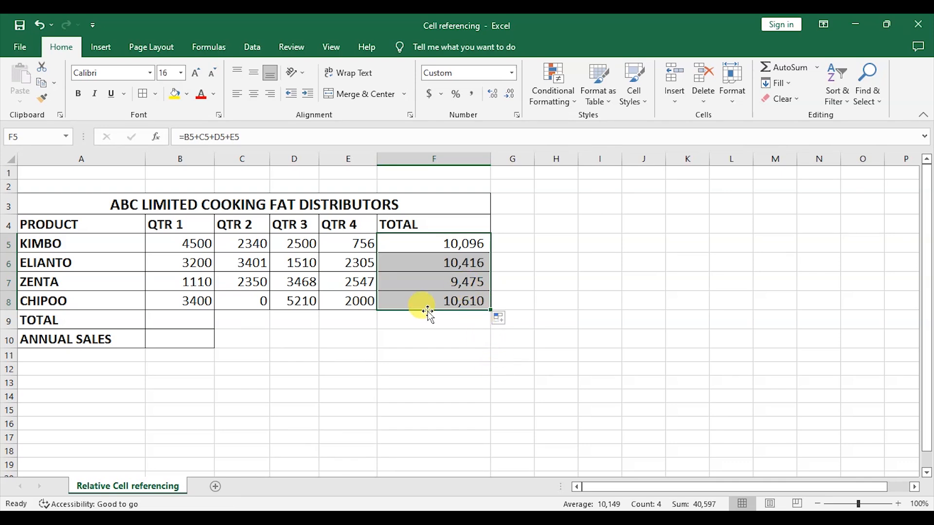
# Step: Compare the cell references in the KIMBO total formula in F5 with those in the ELIANTO total formula in F6
pyautogui.doubleClick(442, 261)
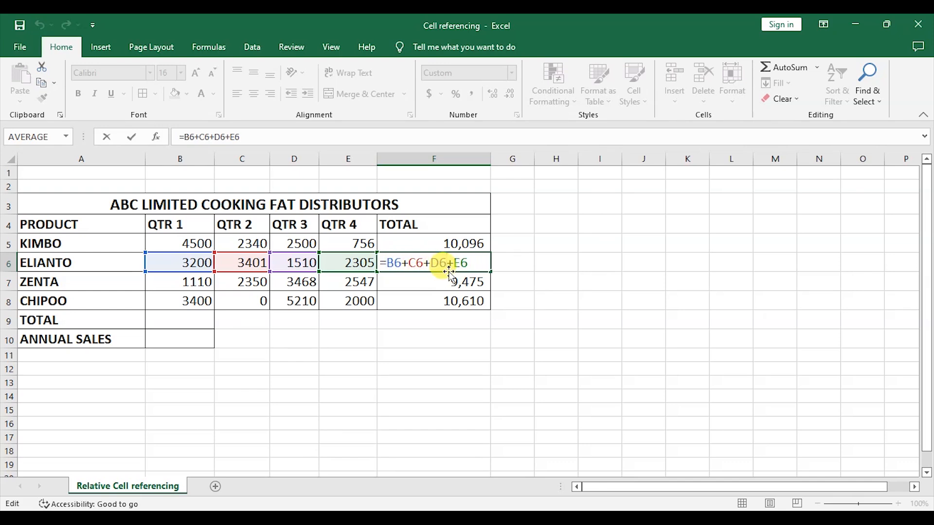
pyautogui.press('Return')
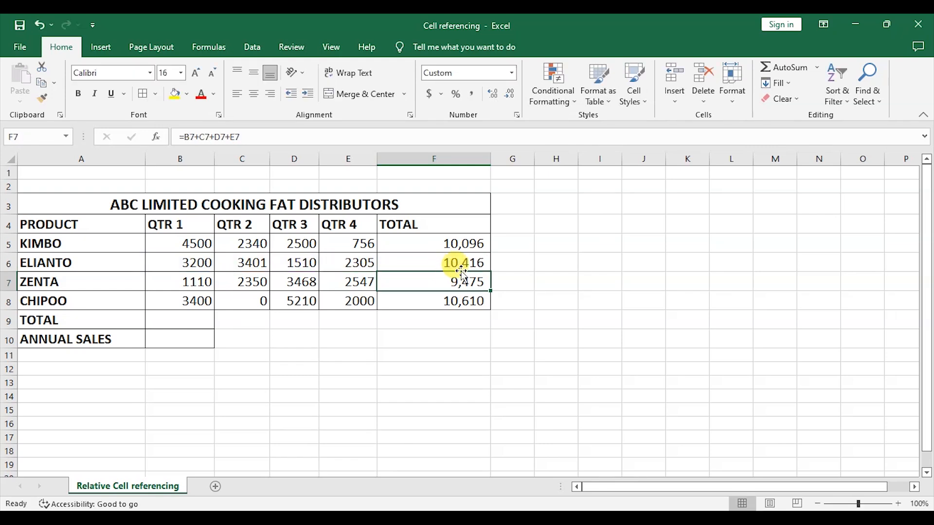
pyautogui.doubleClick(446, 243)
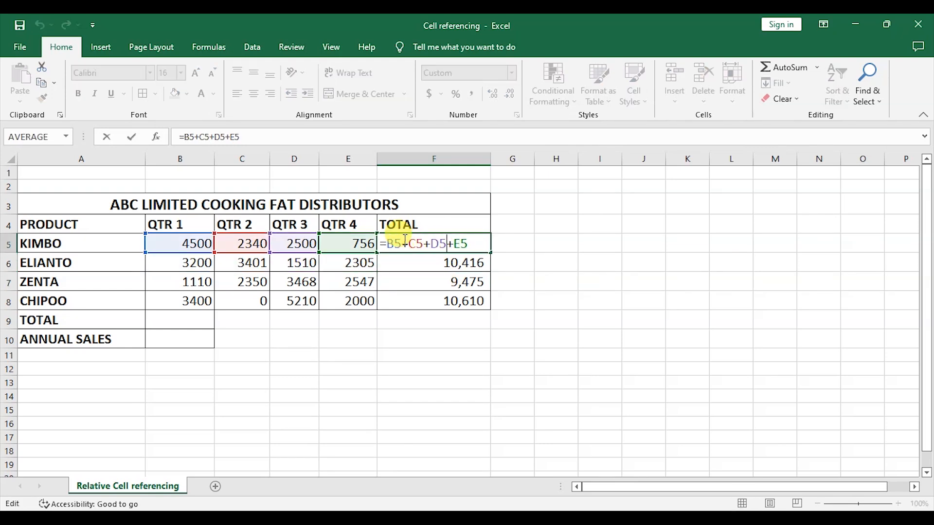
pyautogui.press('Return')
pyautogui.doubleClick(448, 262)
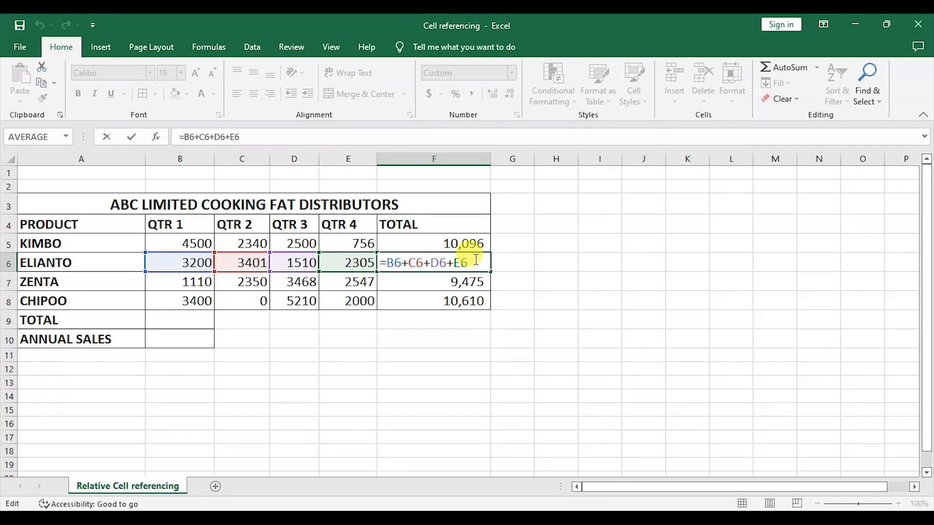
pyautogui.press('Return')
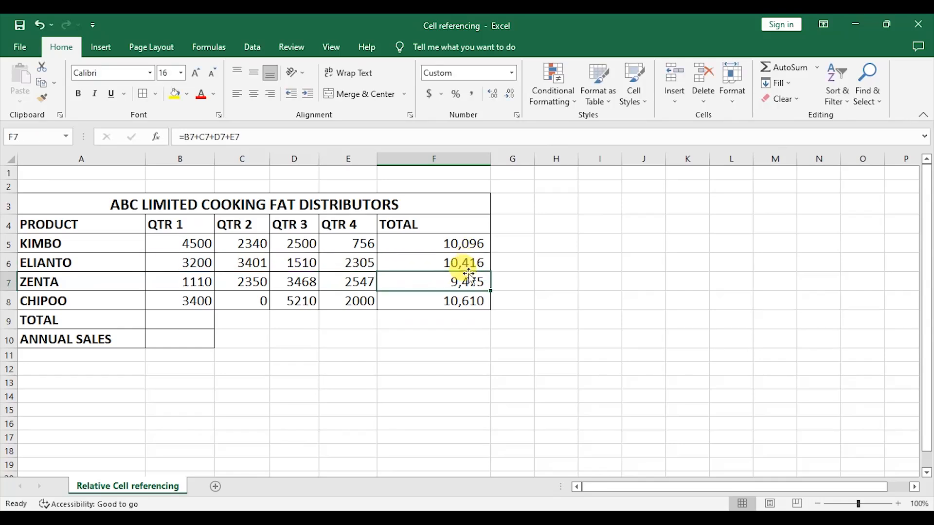
# Step: Examine the cell references in the ZENTA and CHIPOO total formulas in F7 and F8
pyautogui.doubleClick(447, 282)
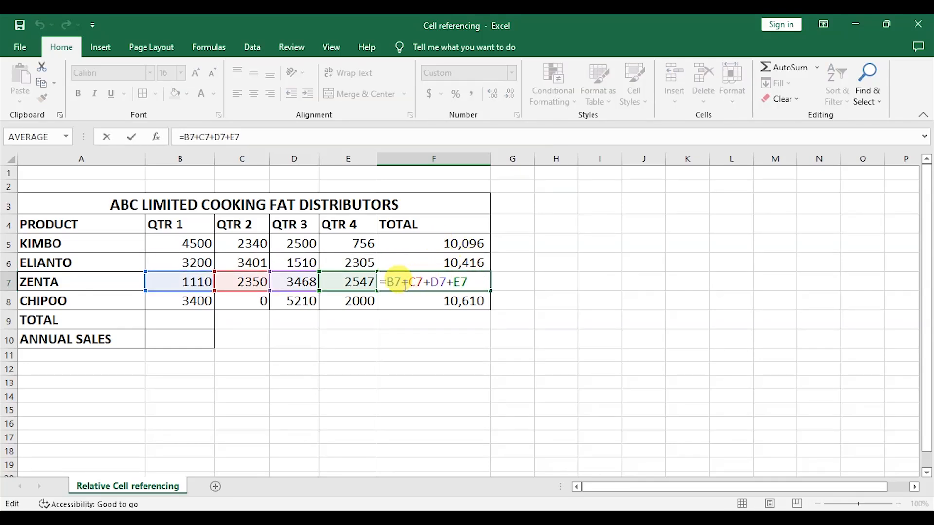
pyautogui.moveTo(400, 283); pyautogui.dragTo(385, 279)
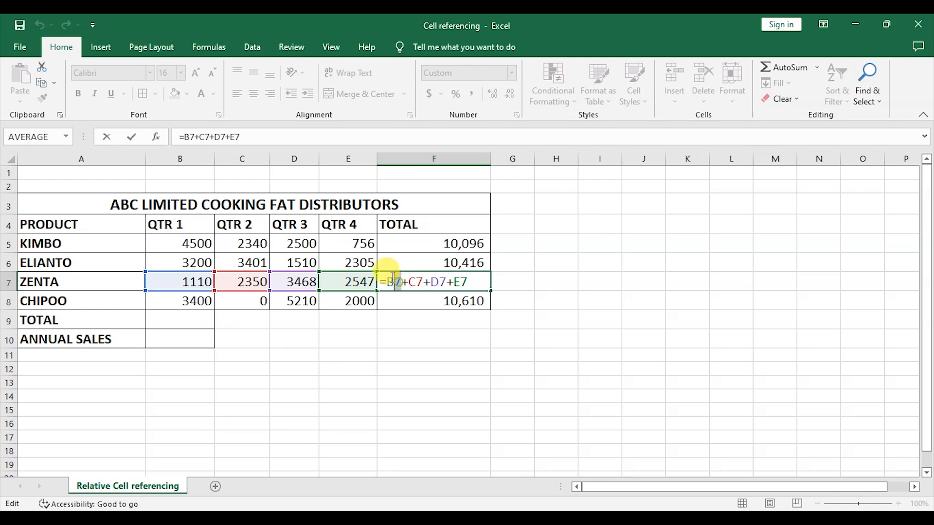
pyautogui.moveTo(424, 282)
pyautogui.mouseDown()
pyautogui.moveTo(411, 282)
pyautogui.moveTo(442, 282)
pyautogui.moveTo(434, 282)
pyautogui.mouseUp()
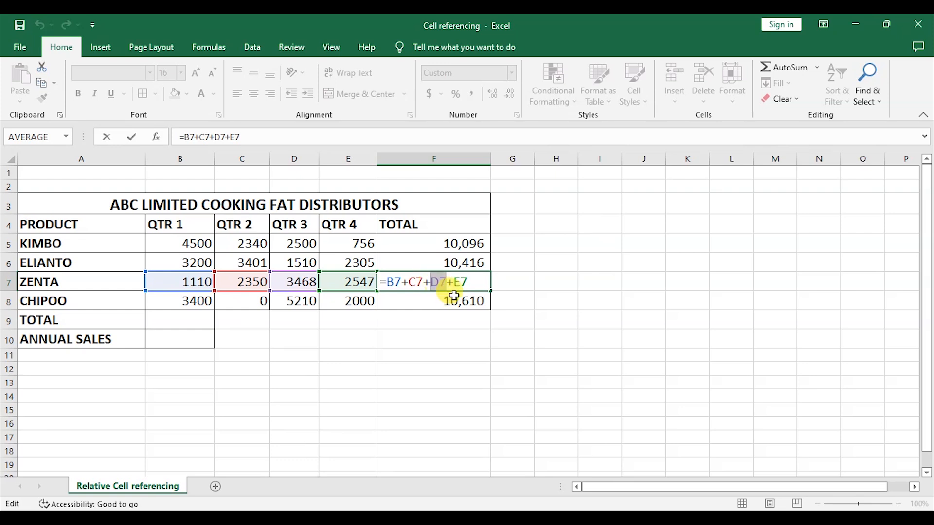
pyautogui.press('Return')
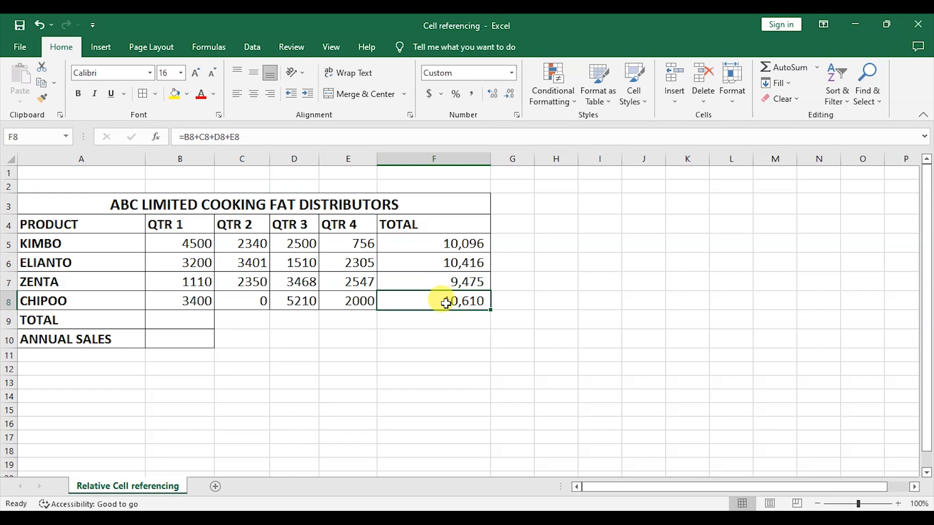
pyautogui.doubleClick(445, 302)
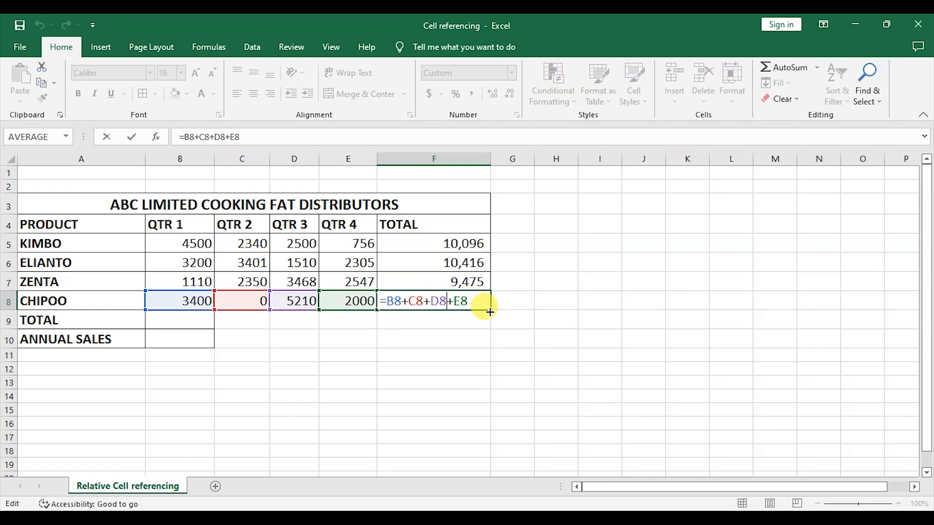
pyautogui.press('Return')
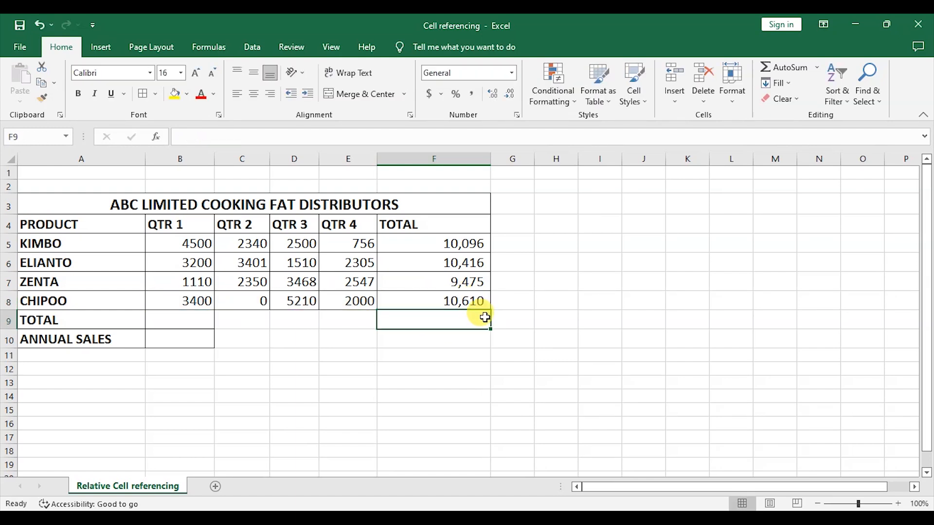
# Step: Review the original formula in F5 against its filled copy in the CHIPOO total cell F8
pyautogui.click(428, 242)
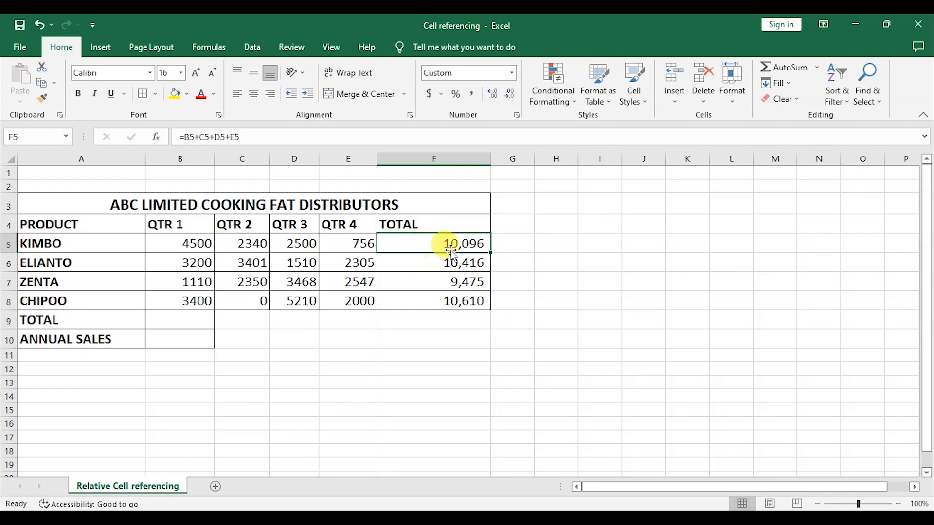
pyautogui.click(253, 138)
pyautogui.moveTo(253, 138); pyautogui.dragTo(177, 136)
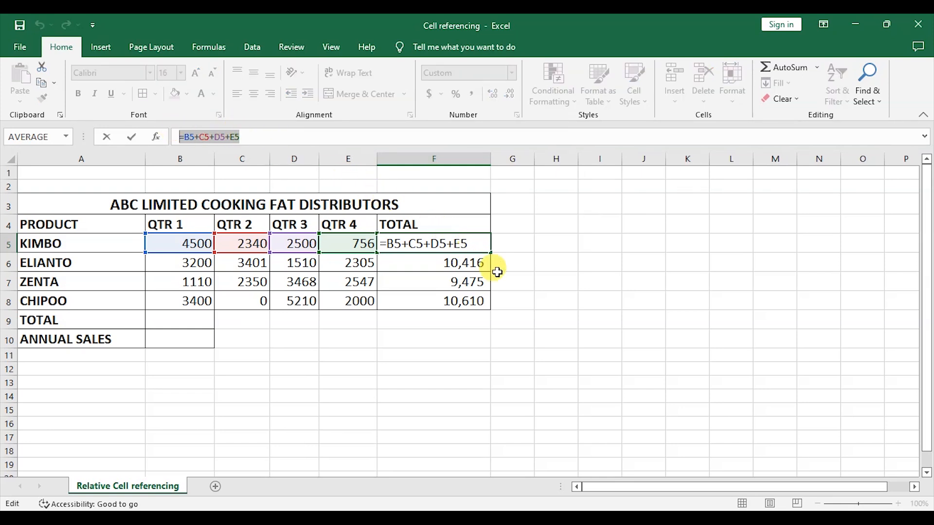
pyautogui.press('Return')
pyautogui.click(458, 303)
pyautogui.doubleClick(459, 302)
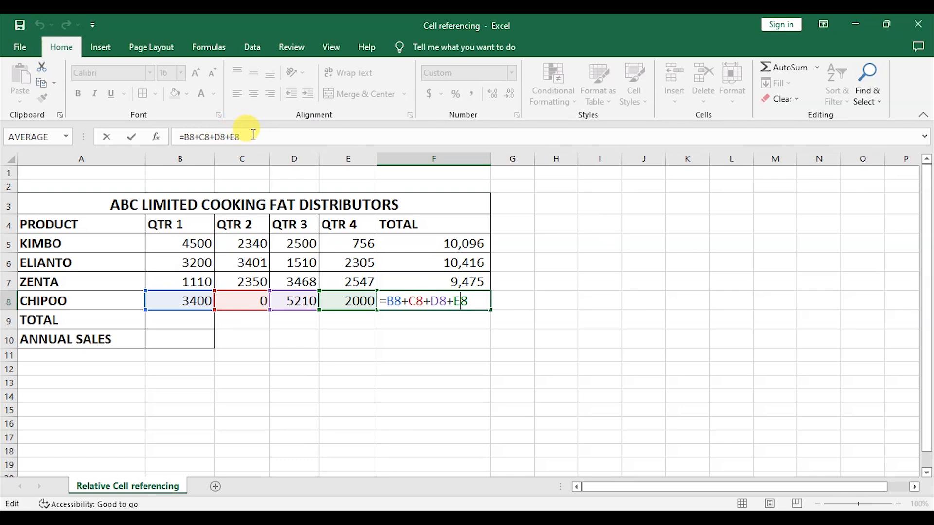
pyautogui.press('Return')
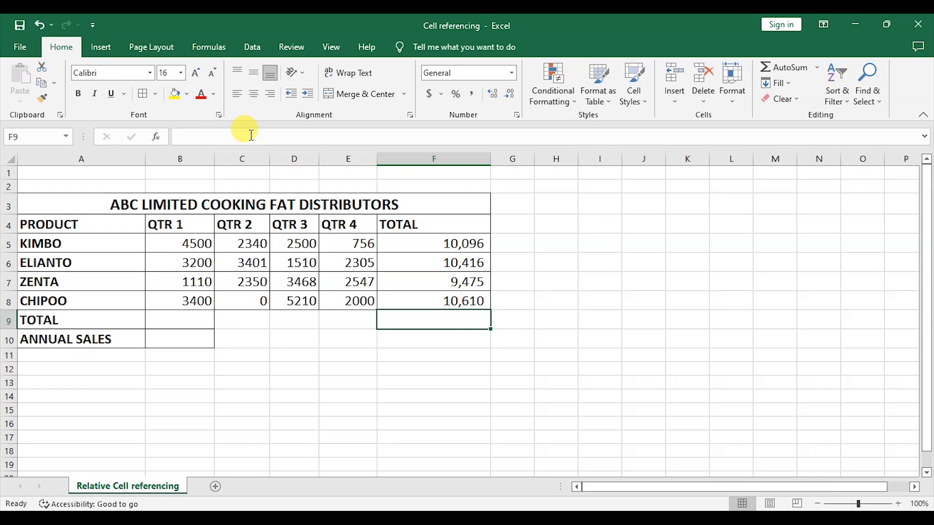
# Step: Apply borders to all cells of the TOTAL row from B9 to F9
pyautogui.doubleClick(352, 320)
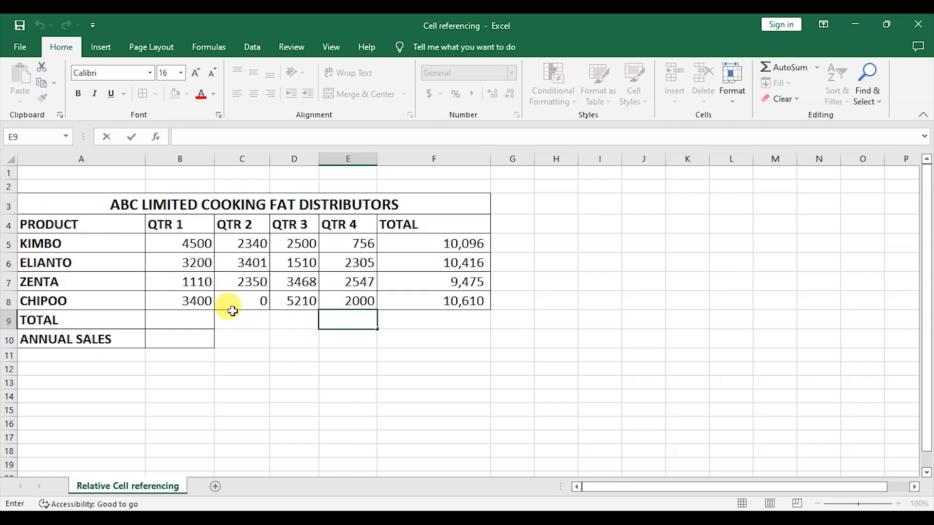
pyautogui.click(189, 316)
pyautogui.click(323, 392)
pyautogui.moveTo(194, 319); pyautogui.dragTo(432, 329)
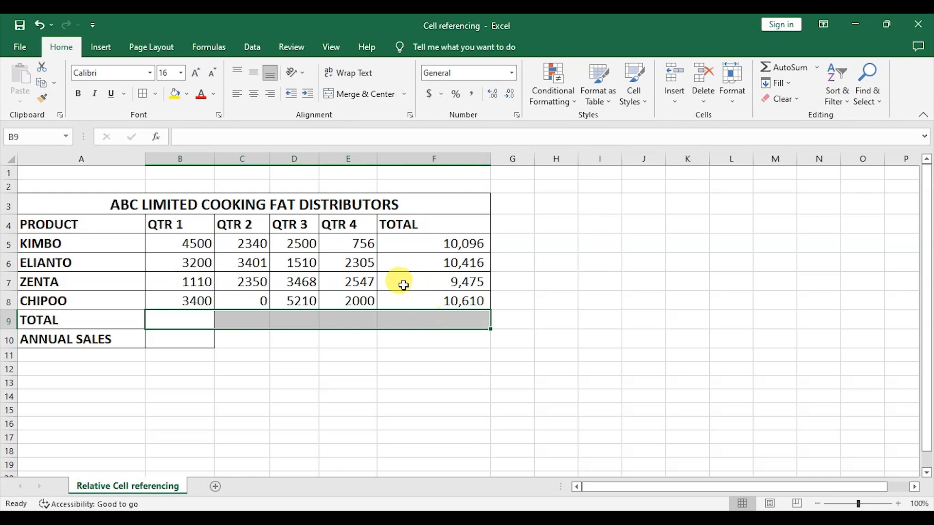
pyautogui.click(155, 94)
pyautogui.click(190, 213)
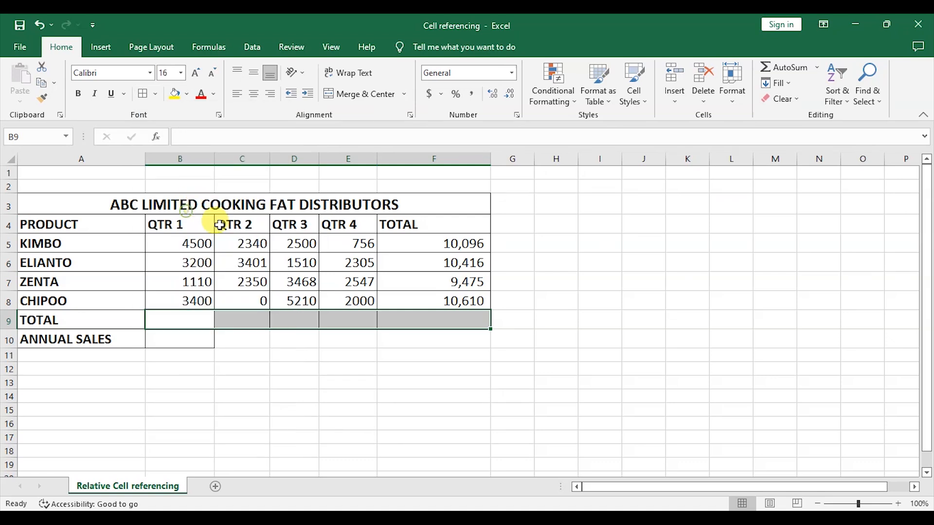
pyautogui.click(379, 369)
pyautogui.click(187, 320)
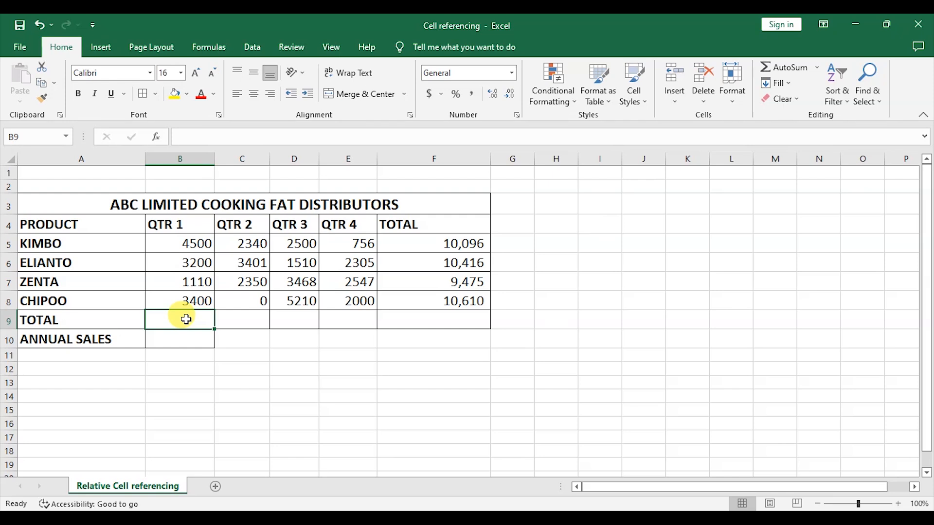
pyautogui.click(208, 51)
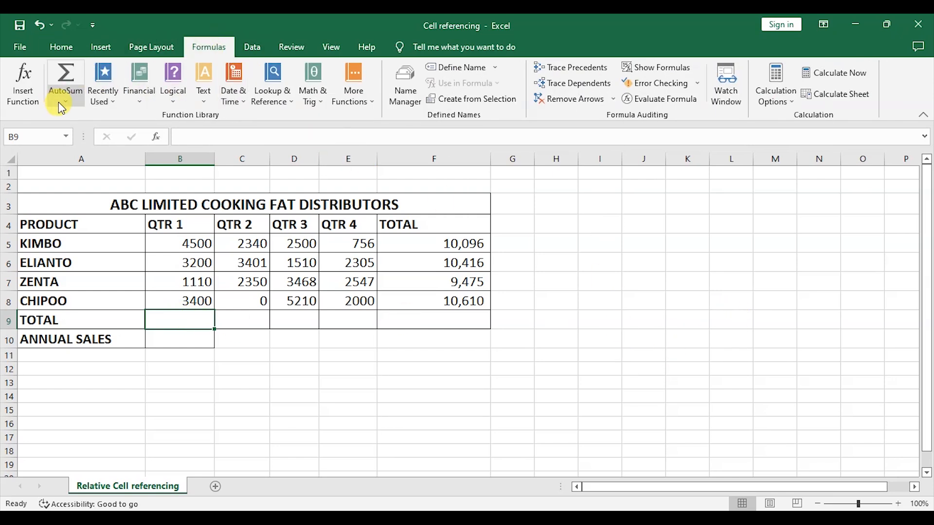
pyautogui.click(61, 107)
pyautogui.click(84, 116)
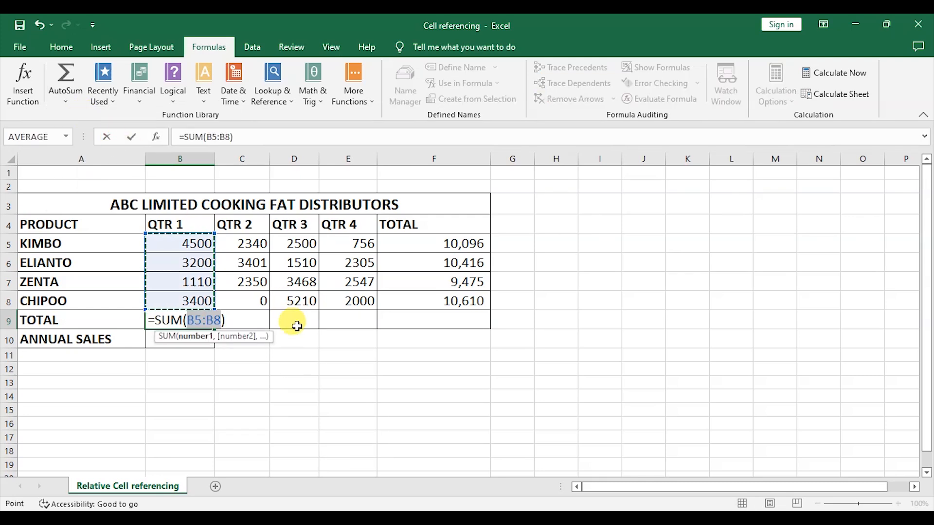
pyautogui.click(233, 319)
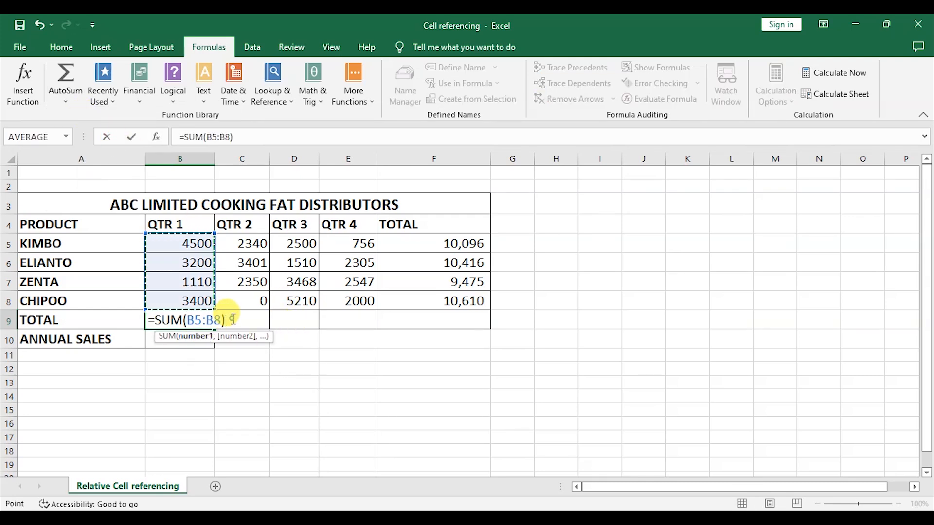
pyautogui.press('BackSpace')
pyautogui.press('BackSpace')
pyautogui.press('BackSpace')
pyautogui.press('BackSpace')
pyautogui.press('BackSpace')
pyautogui.press('BackSpace')
pyautogui.press('BackSpace')
pyautogui.press('BackSpace')
pyautogui.press('BackSpace')
pyautogui.press('BackSpace')
pyautogui.press('BackSpace')
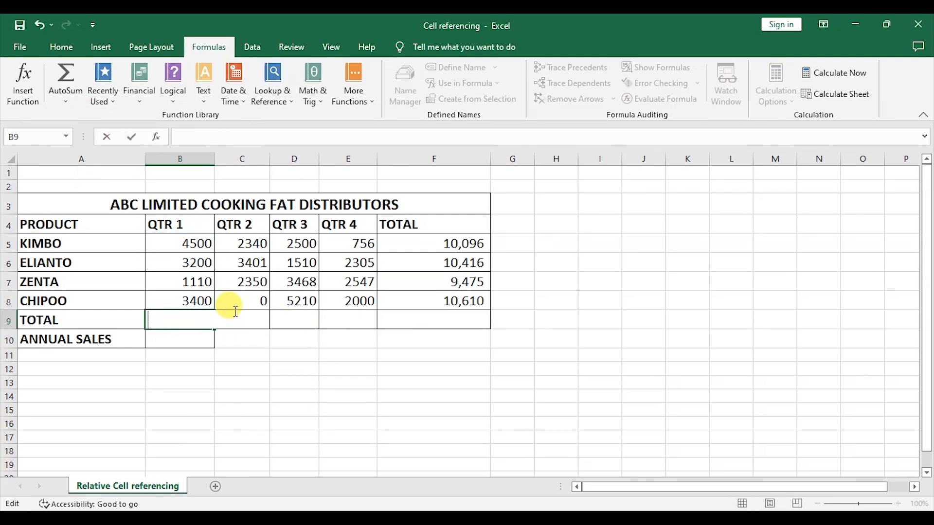
# Step: Enter =SUM(B5:B8) in B9 to total the QTR 1 sales of all products
pyautogui.write('=')
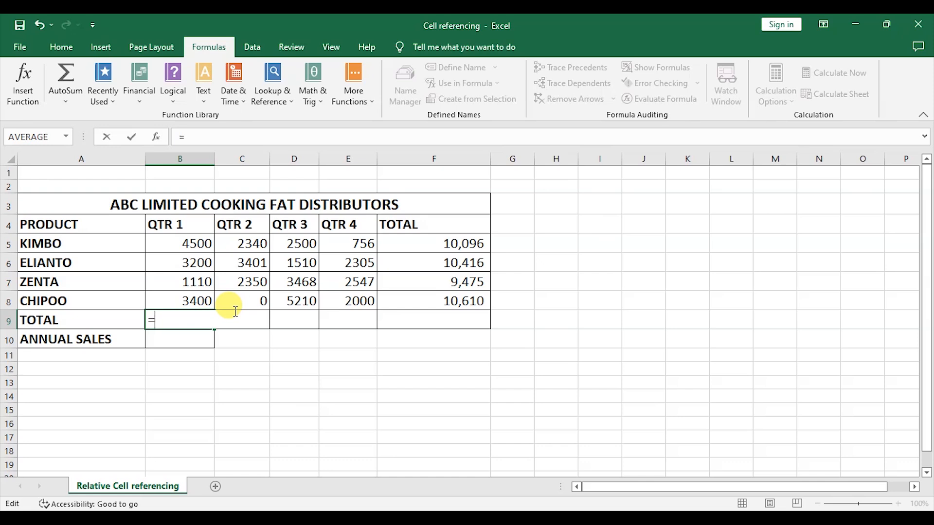
pyautogui.write('SUM')
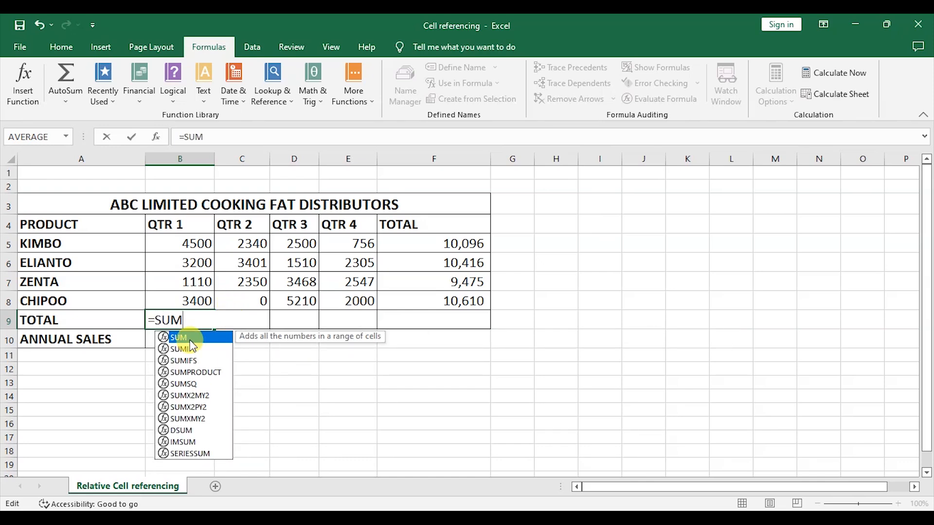
pyautogui.write('(')
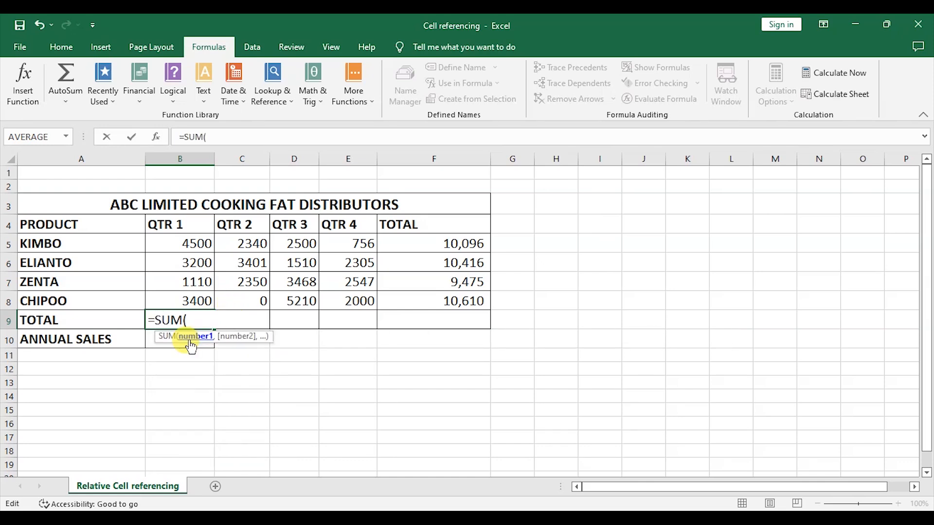
pyautogui.click(189, 243)
pyautogui.moveTo(190, 243); pyautogui.dragTo(185, 298)
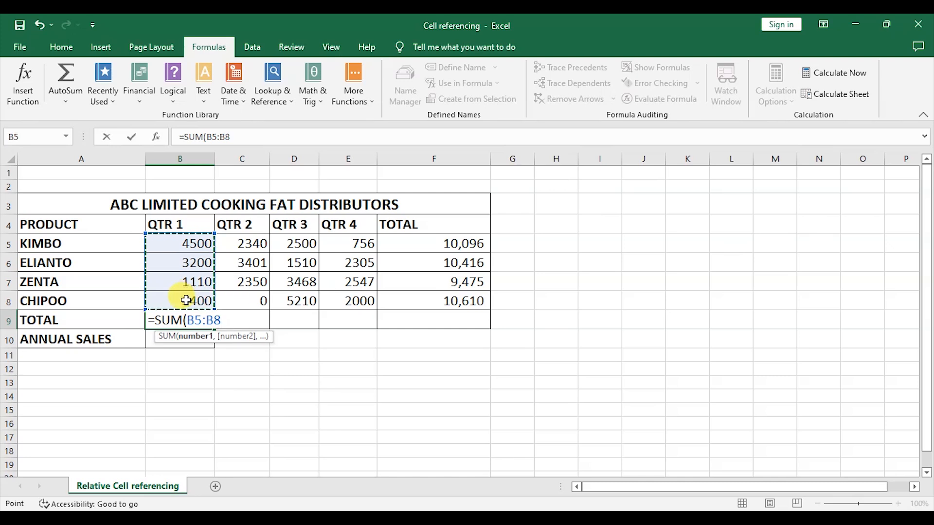
pyautogui.write(')')
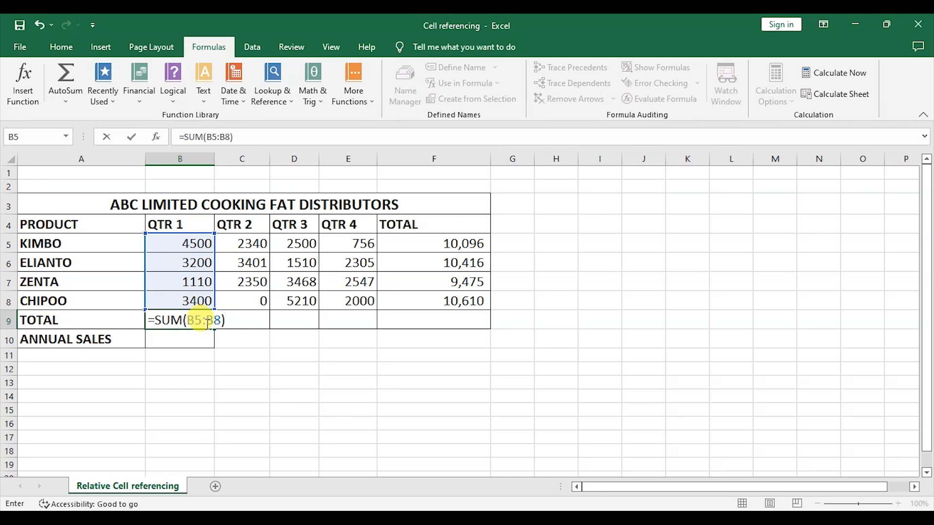
pyautogui.press('Return')
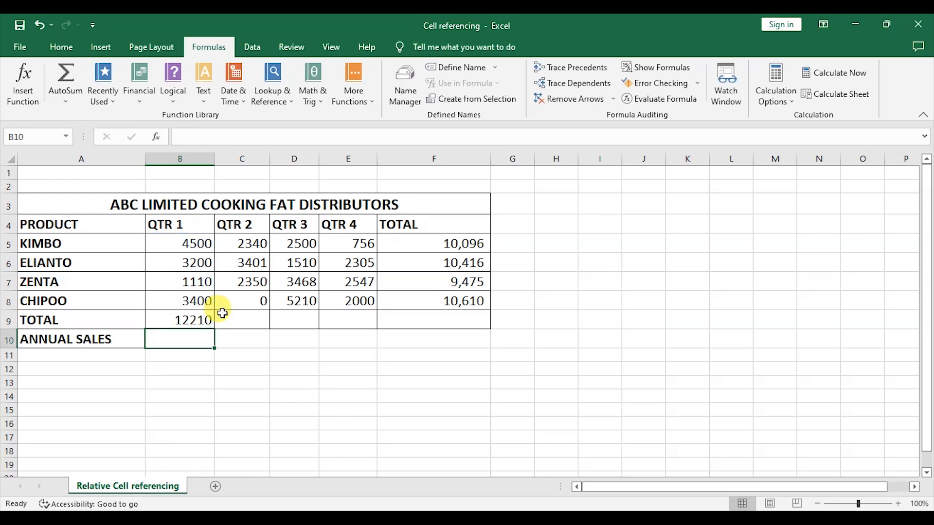
# Step: Format the QTR 1 total in B9 with a thousands separator and no decimal places
pyautogui.click(189, 317)
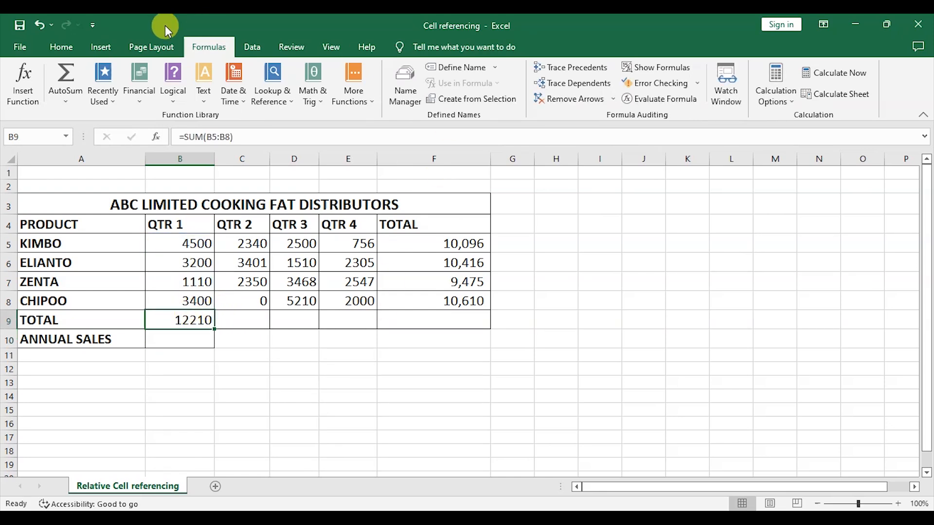
pyautogui.click(62, 47)
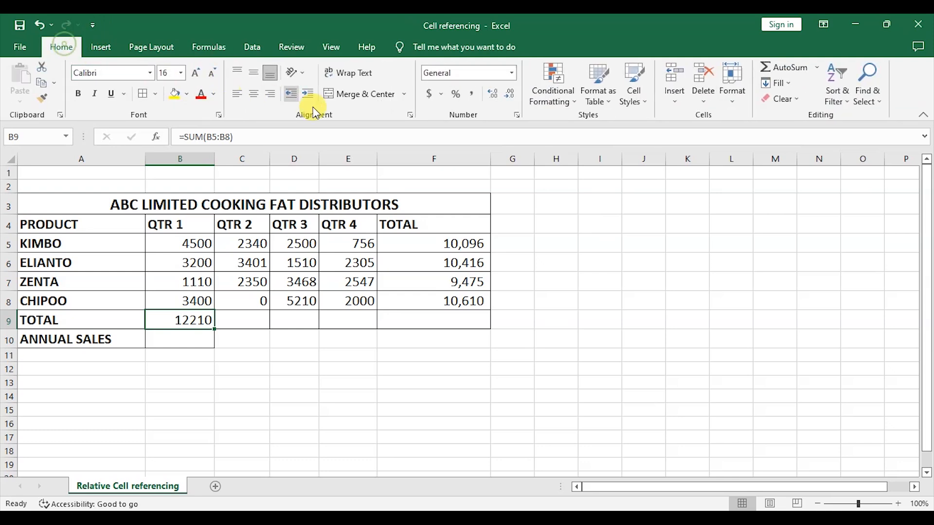
pyautogui.click(472, 94)
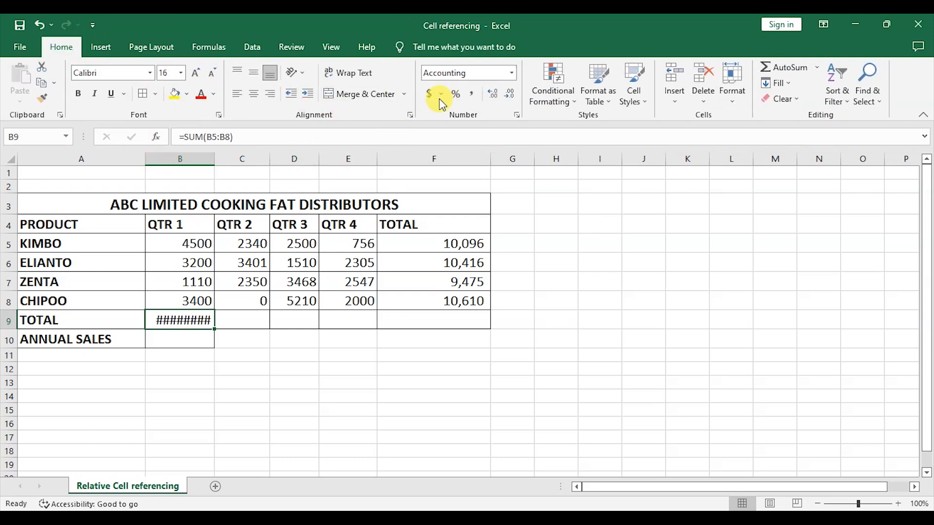
pyautogui.click(509, 94)
pyautogui.click(510, 94)
pyautogui.doubleClick(189, 322)
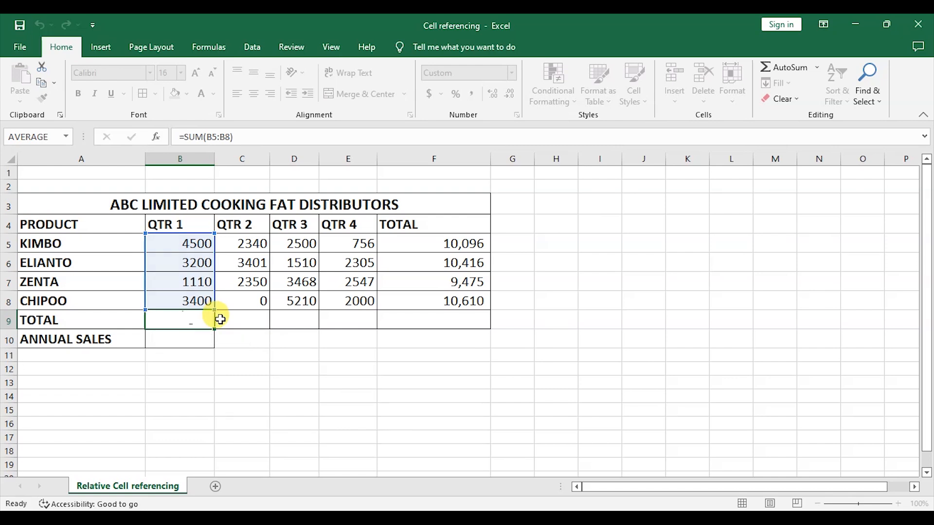
pyautogui.press('Return')
# Step: Fill the QTR 1 total formula from B9 across to F9 and widen column D to fit its total
pyautogui.click(206, 319)
pyautogui.moveTo(215, 329); pyautogui.dragTo(447, 324)
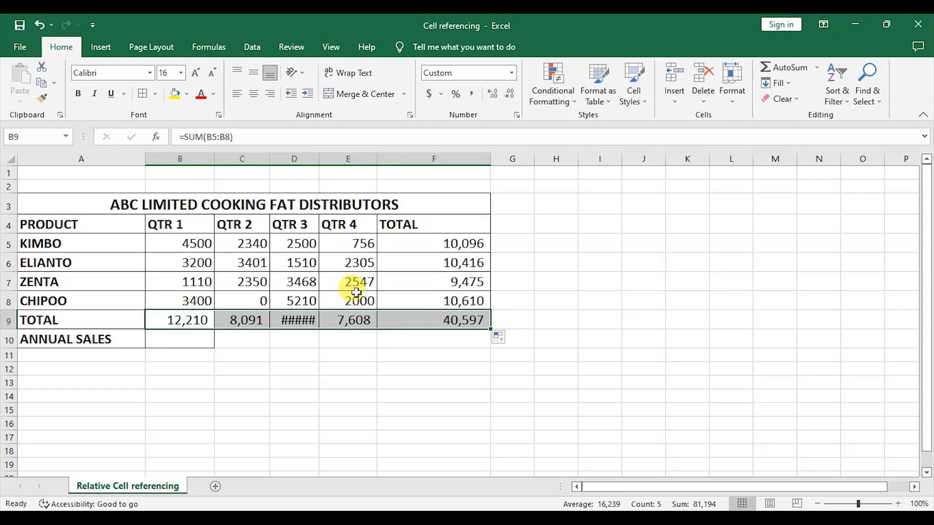
pyautogui.moveTo(321, 159); pyautogui.dragTo(331, 158)
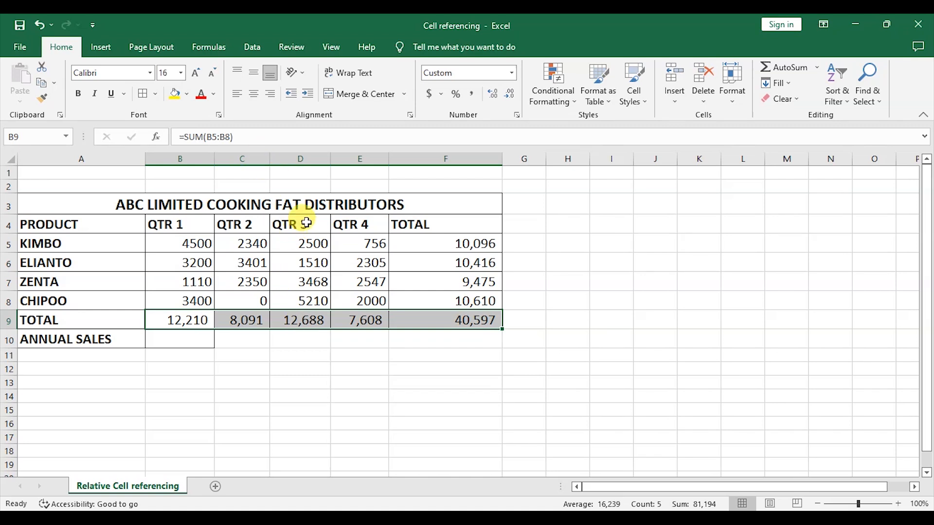
# Step: Compare the cell references in the QTR 2 total formula in C9 with those in the QTR 1 formula in B9
pyautogui.doubleClick(243, 322)
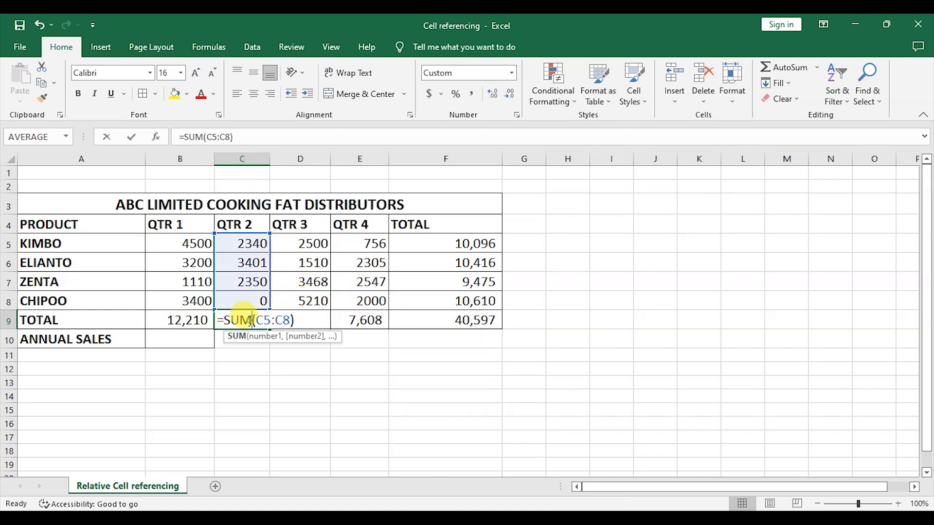
pyautogui.press('Return')
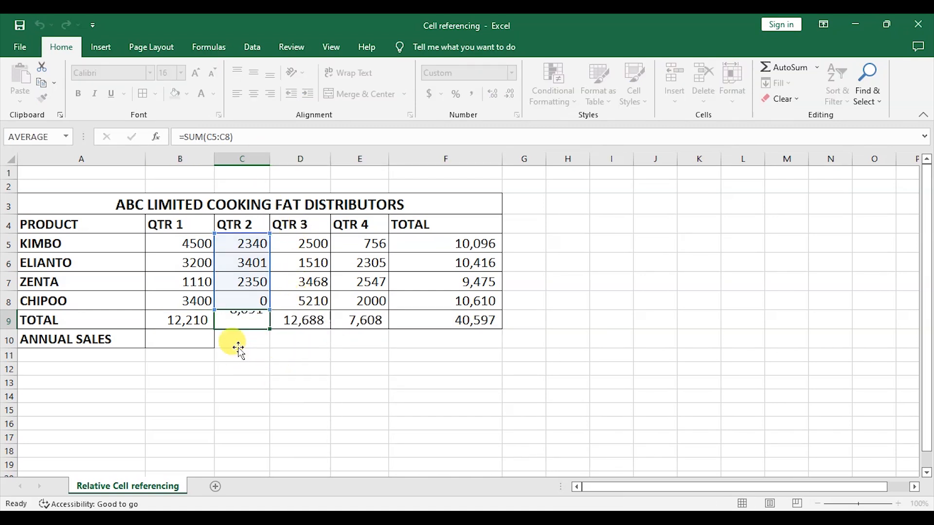
pyautogui.click(192, 318)
pyautogui.doubleClick(192, 319)
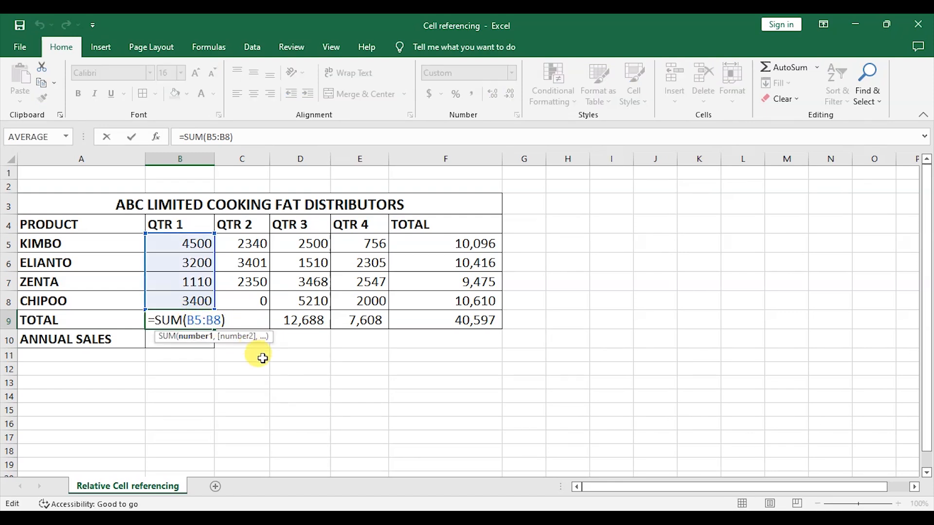
pyautogui.press('Return')
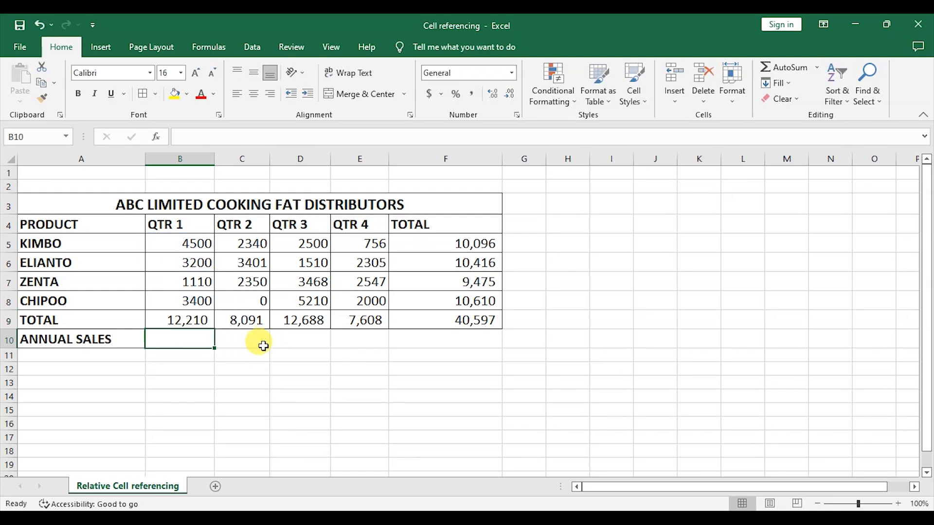
pyautogui.doubleClick(250, 321)
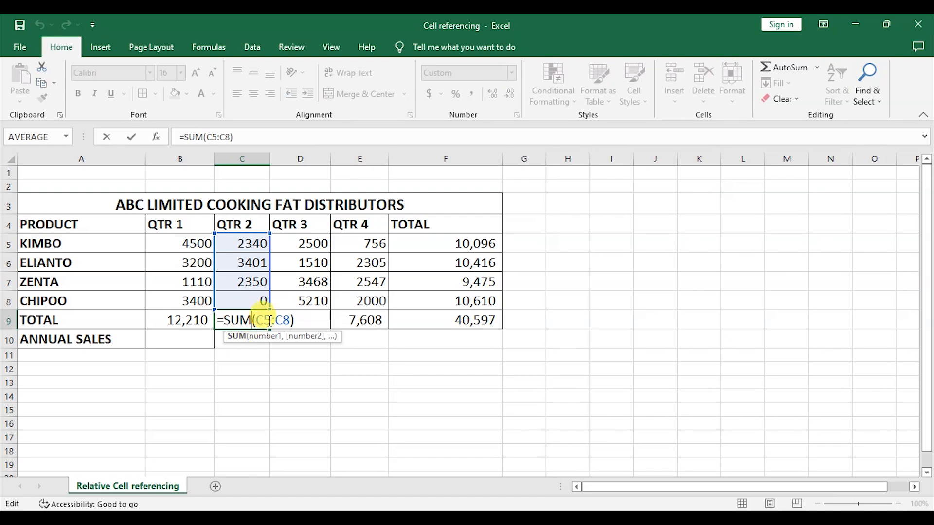
pyautogui.press('Return')
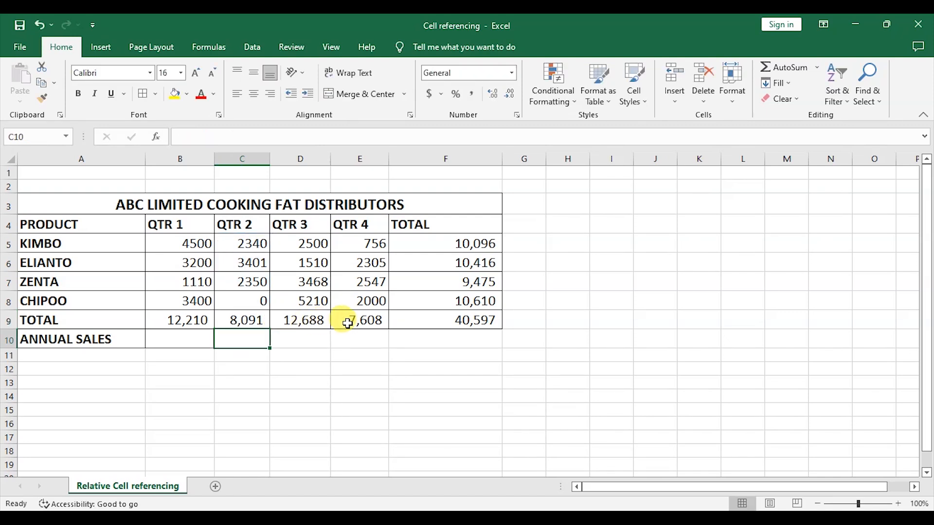
# Step: Examine the cell references in the QTR 4 total formula in E9 and the overall total formula in F9
pyautogui.doubleClick(343, 322)
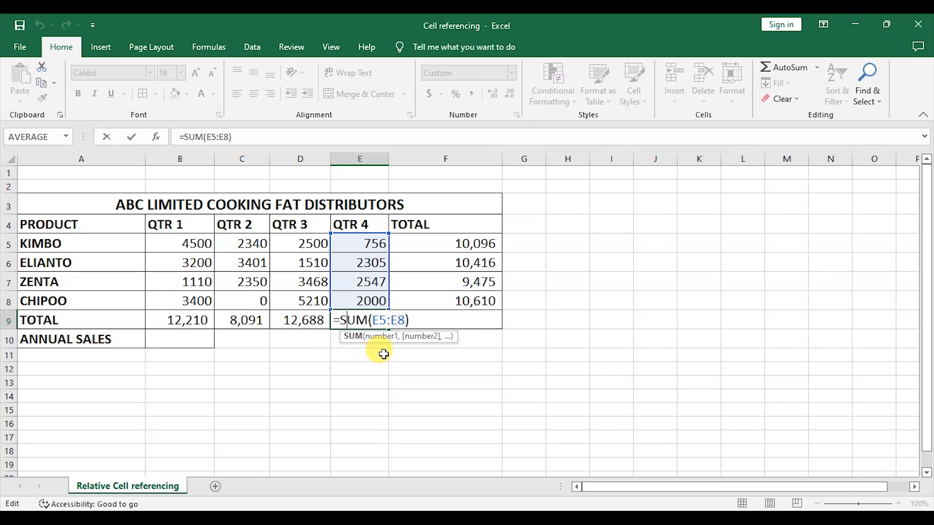
pyautogui.press('Return')
pyautogui.doubleClick(438, 319)
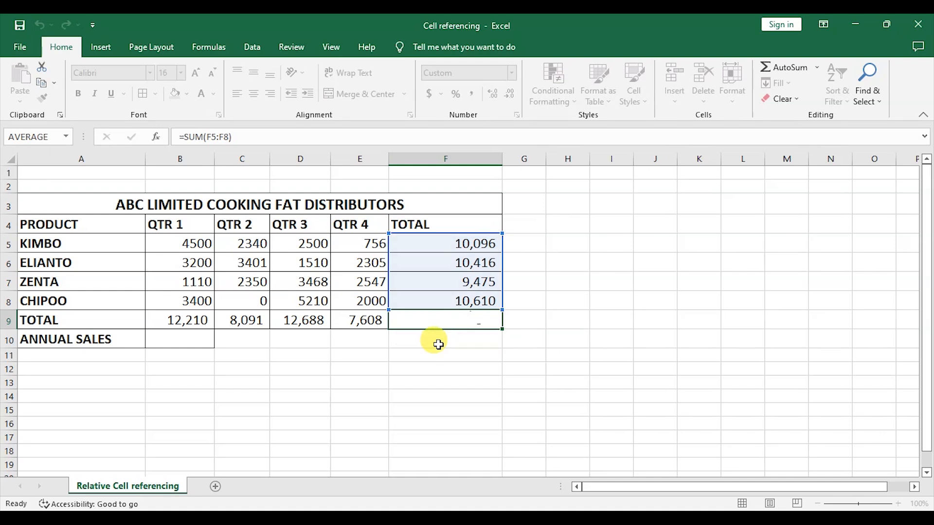
pyautogui.press('Return')
# Step: Review the original SUM formula in B9 against its filled copy in C9
pyautogui.click(179, 321)
pyautogui.doubleClick(179, 321)
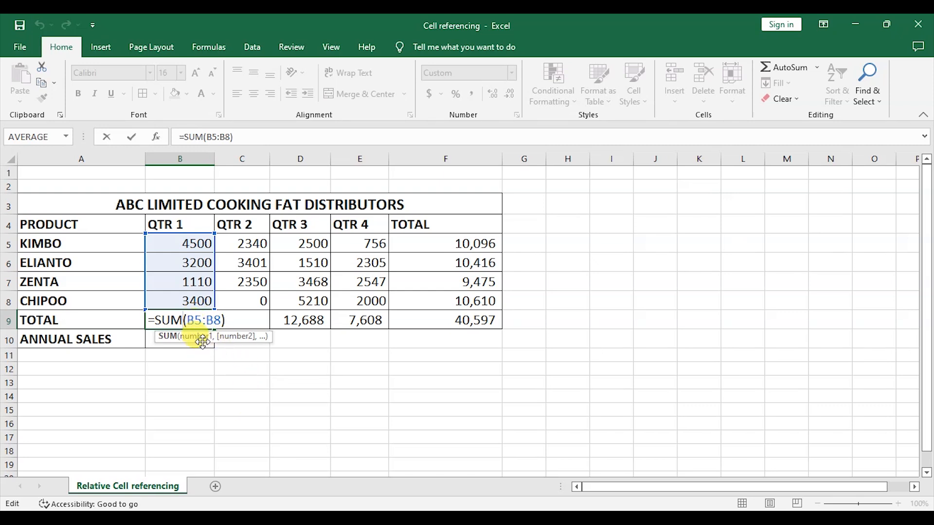
pyautogui.press('Return')
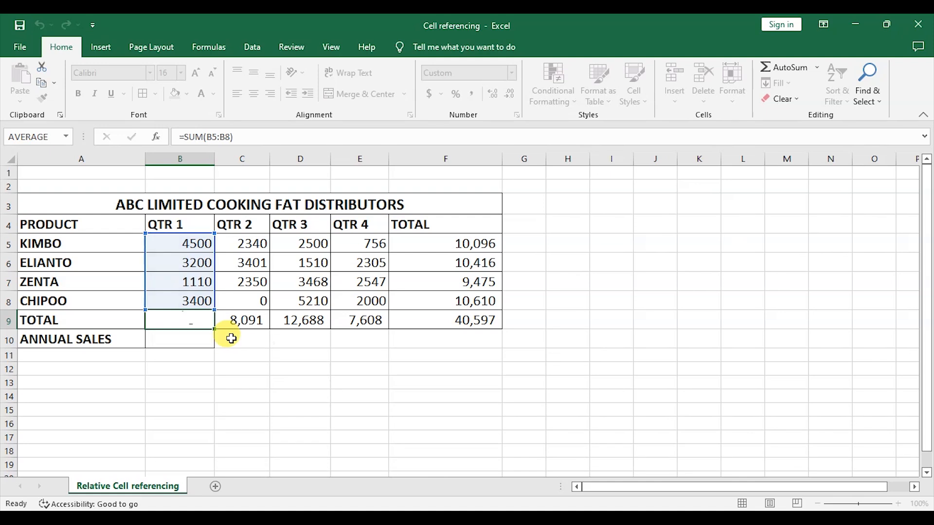
pyautogui.doubleClick(240, 320)
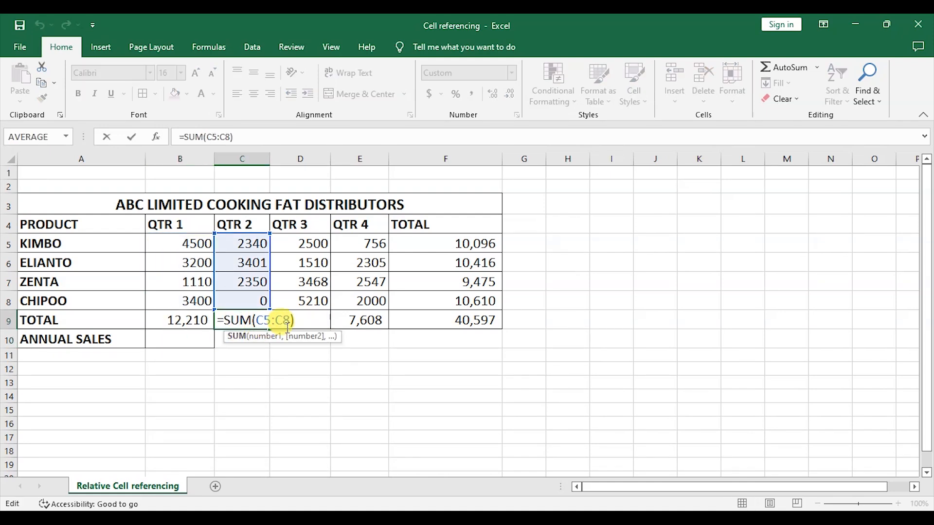
pyautogui.press('Return')
# Step: Check how the column references shift in the filled total formulas in D9, E9 and F9
pyautogui.click(310, 319)
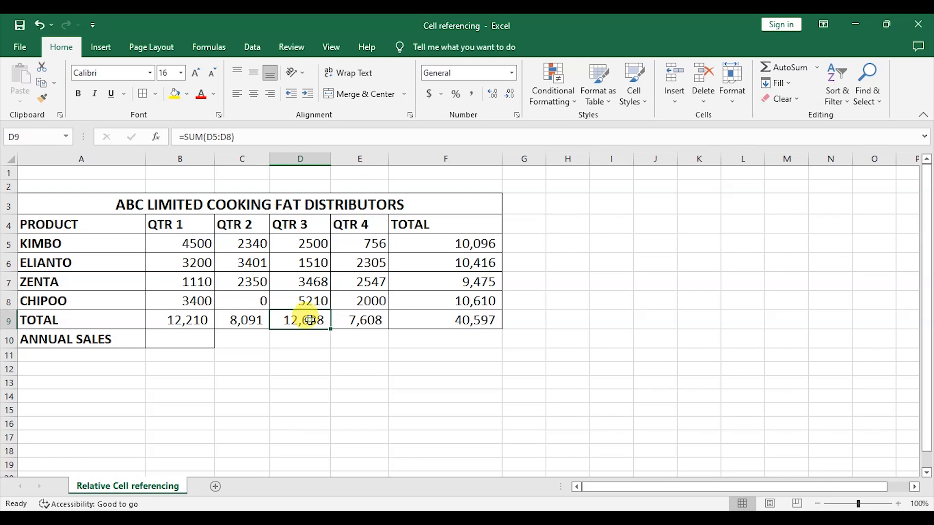
pyautogui.doubleClick(310, 320)
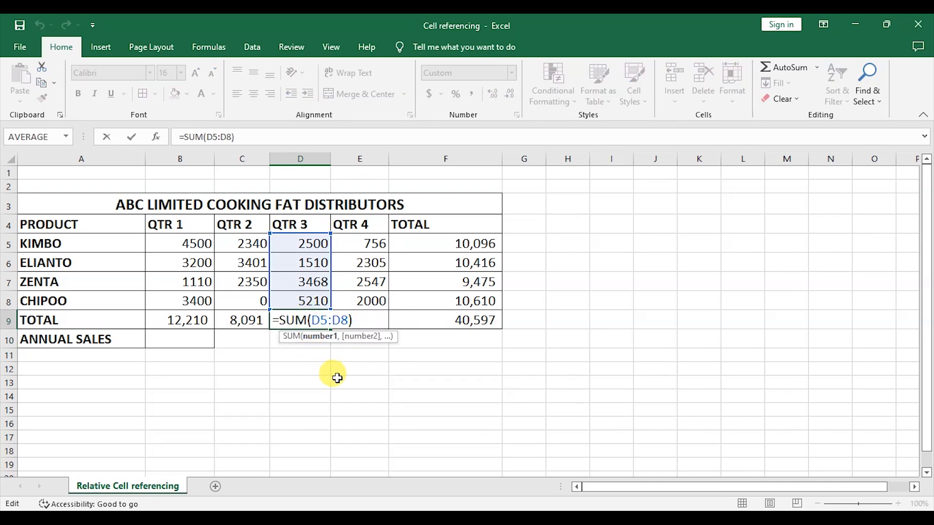
pyautogui.press('Return')
pyautogui.doubleClick(360, 320)
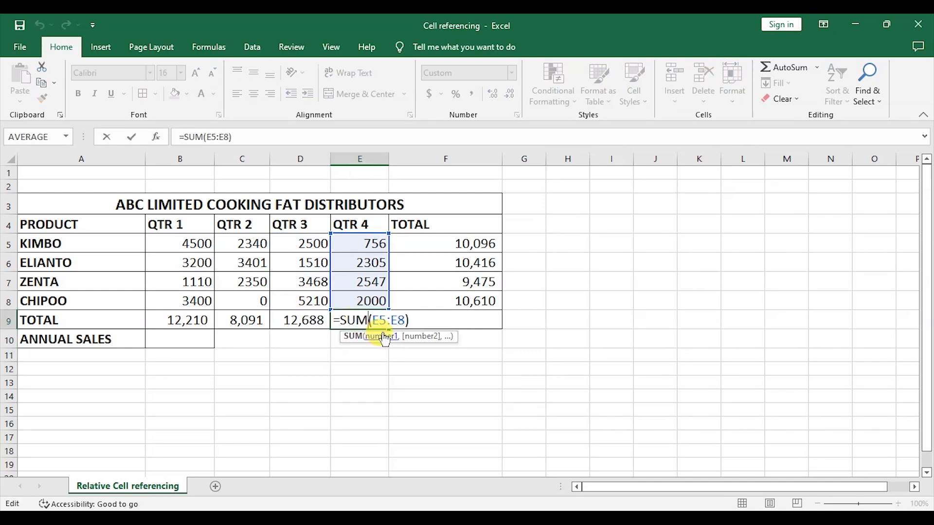
pyautogui.press('Return')
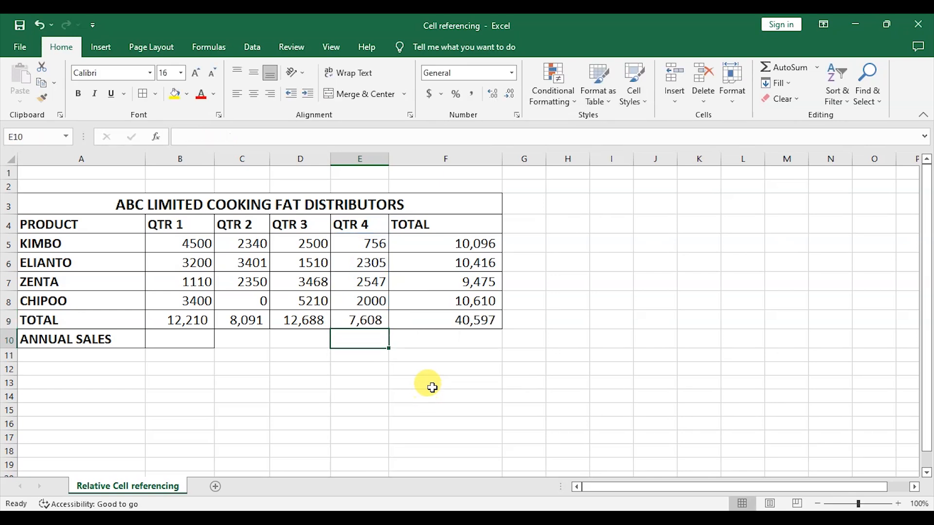
pyautogui.doubleClick(452, 320)
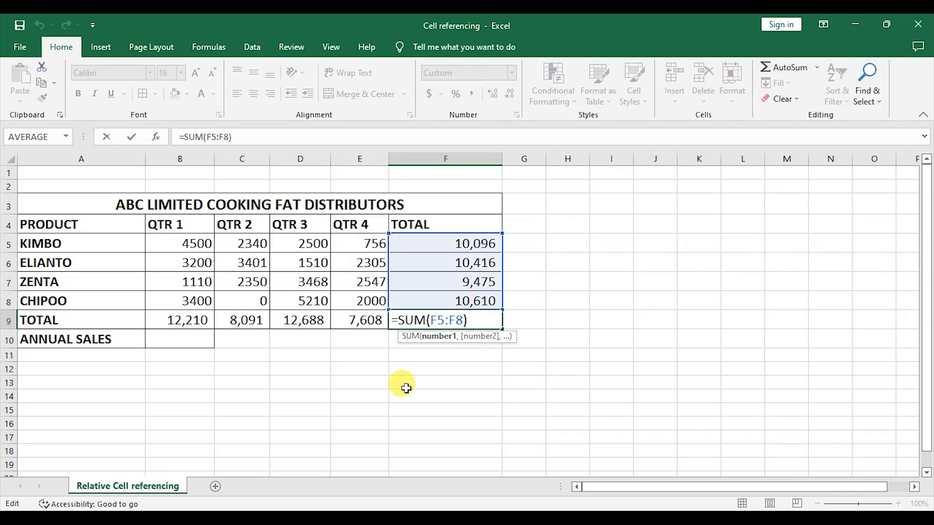
pyautogui.press('Return')
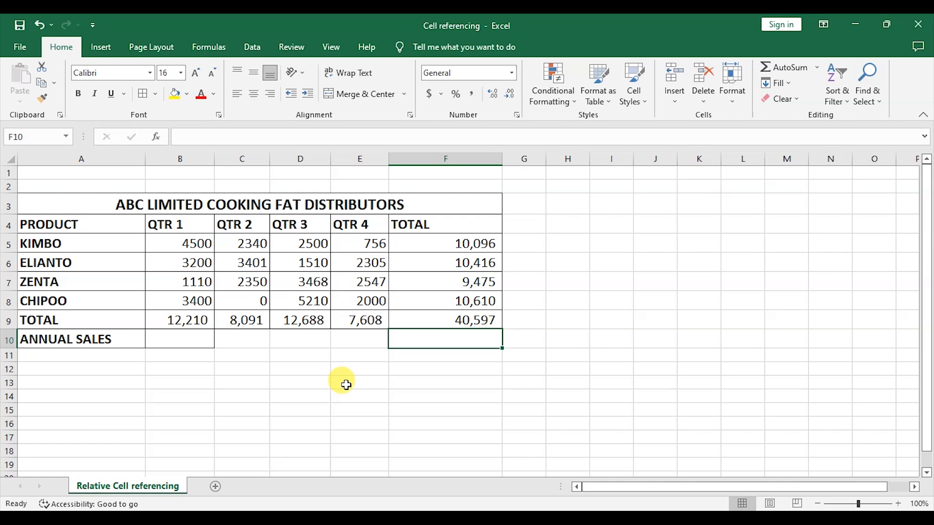
pyautogui.click(283, 365)
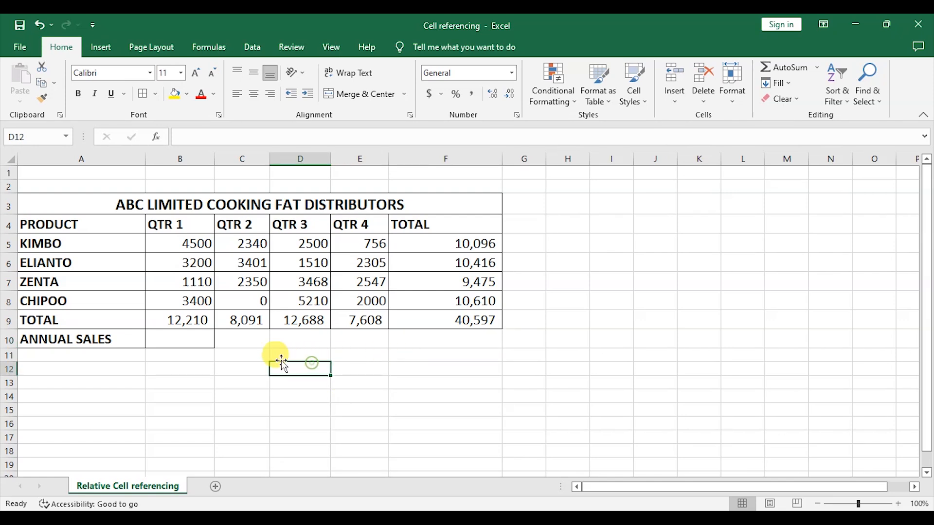
# Step: Calculate the annual sales in B10 with the formula =F9*4
pyautogui.click(188, 339)
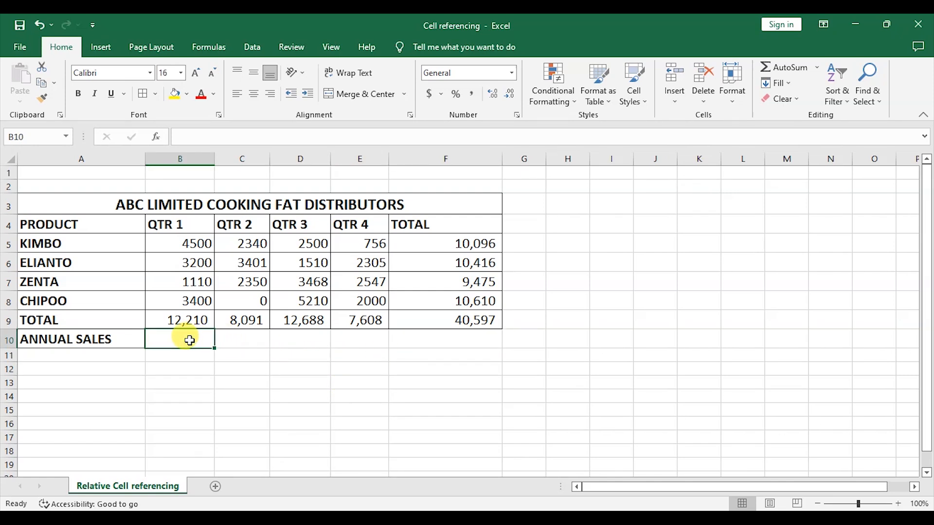
pyautogui.write('=')
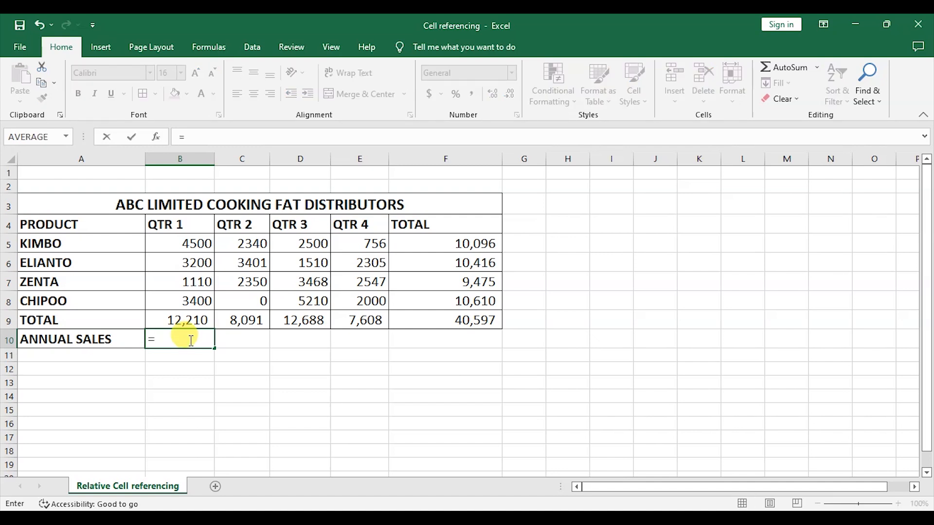
pyautogui.click(432, 315)
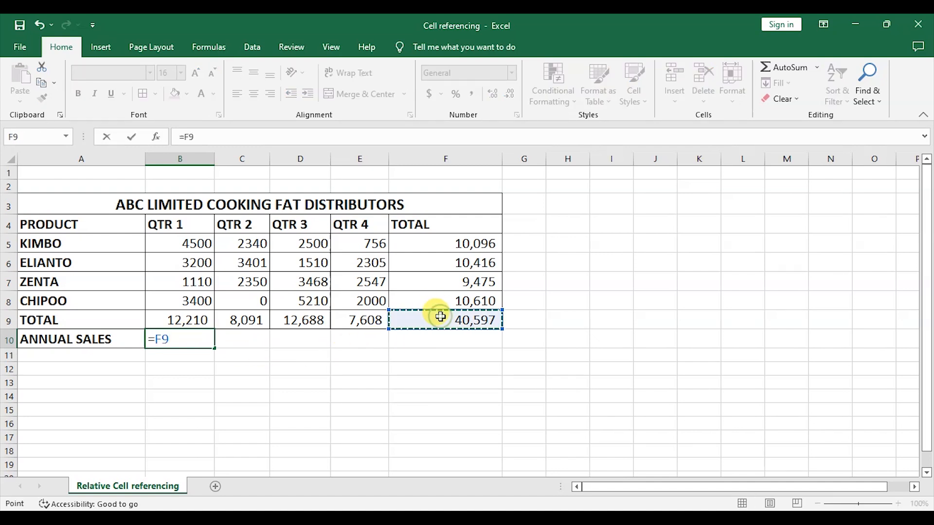
pyautogui.write('*')
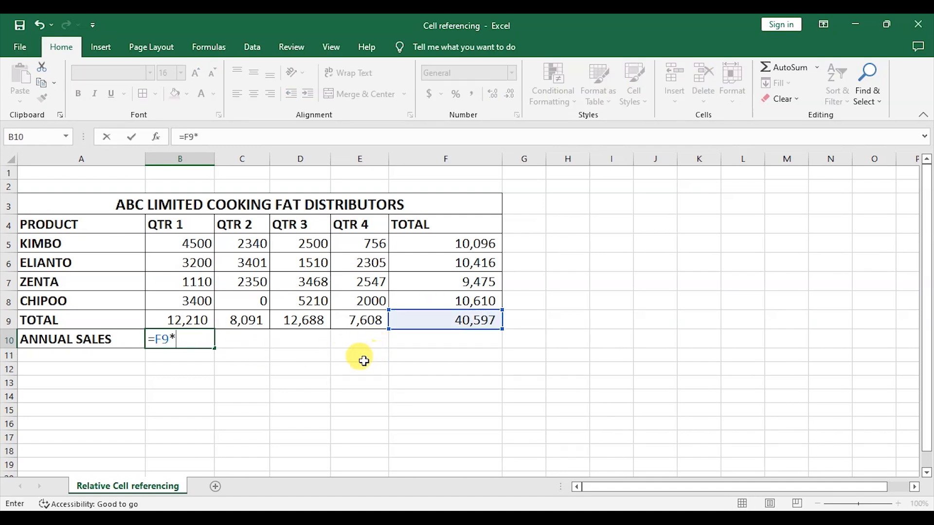
pyautogui.write('4')
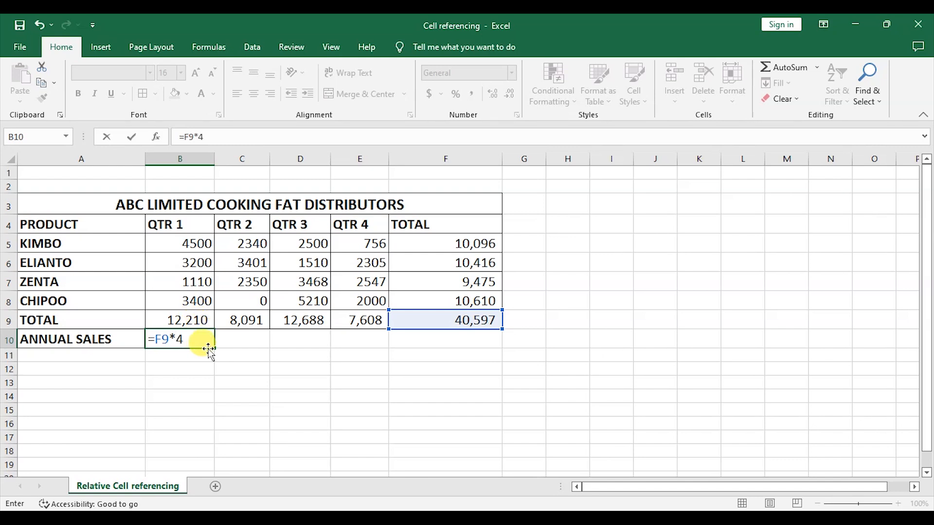
pyautogui.press('Return')
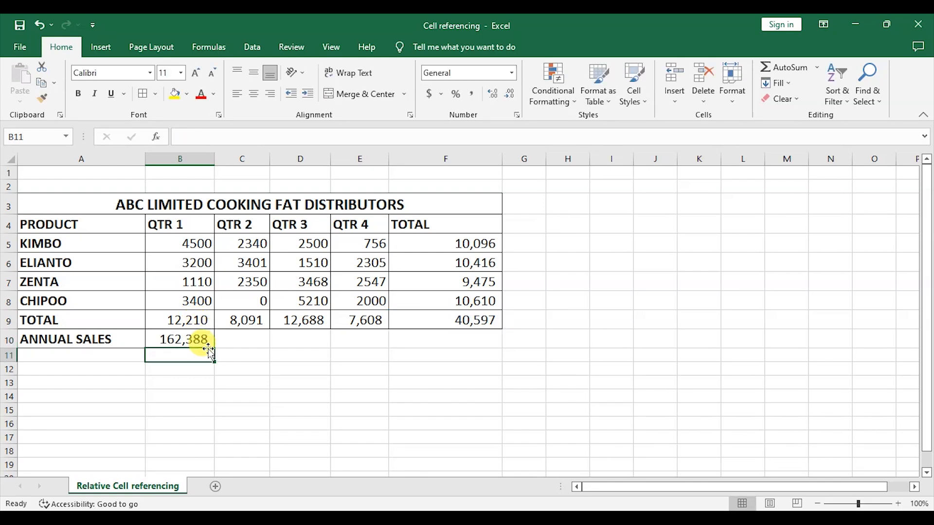
pyautogui.click(226, 341)
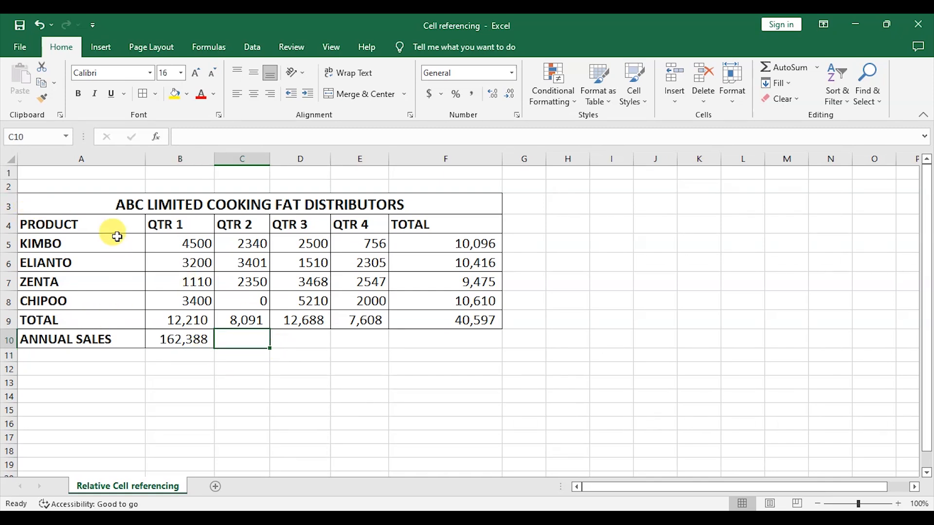
# Step: Format the merged title ABC LIMITED COOKING FAT DISTRIBUTORS with a blue font and a light orange fill
pyautogui.click(63, 202)
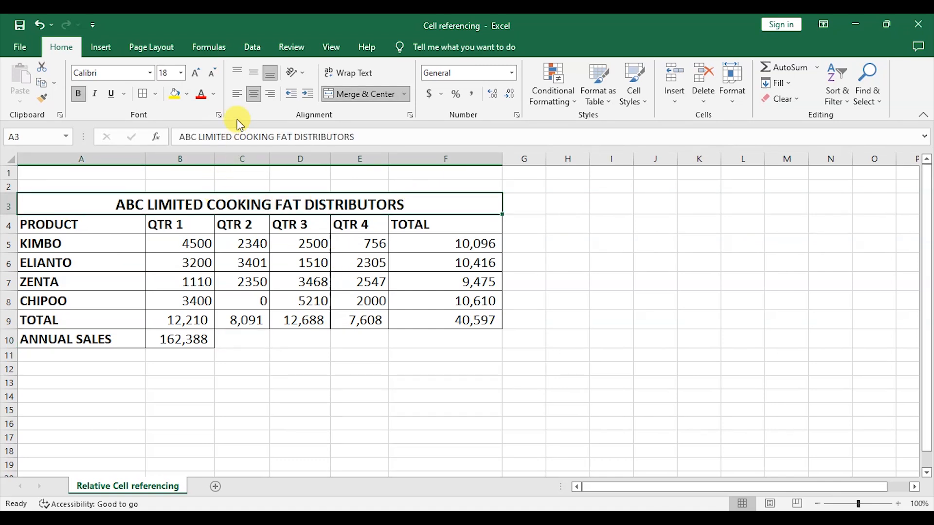
pyautogui.click(213, 94)
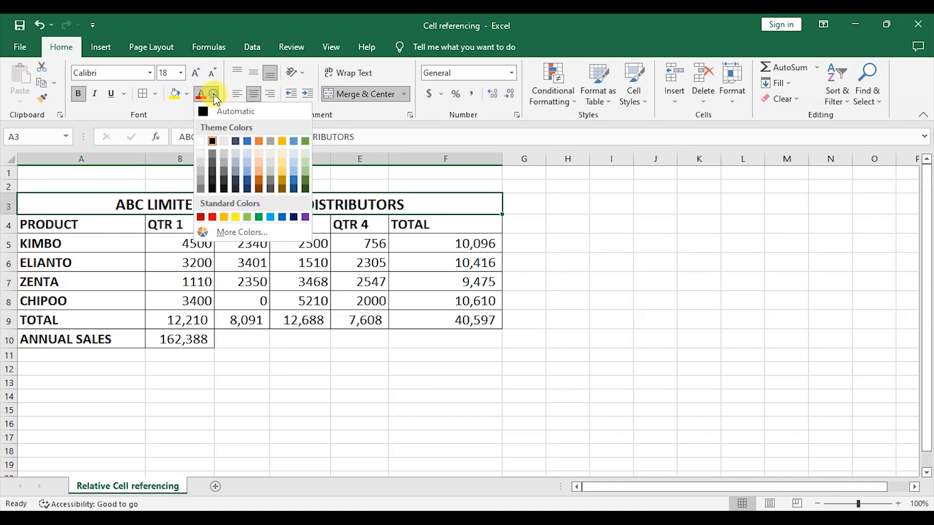
pyautogui.click(251, 144)
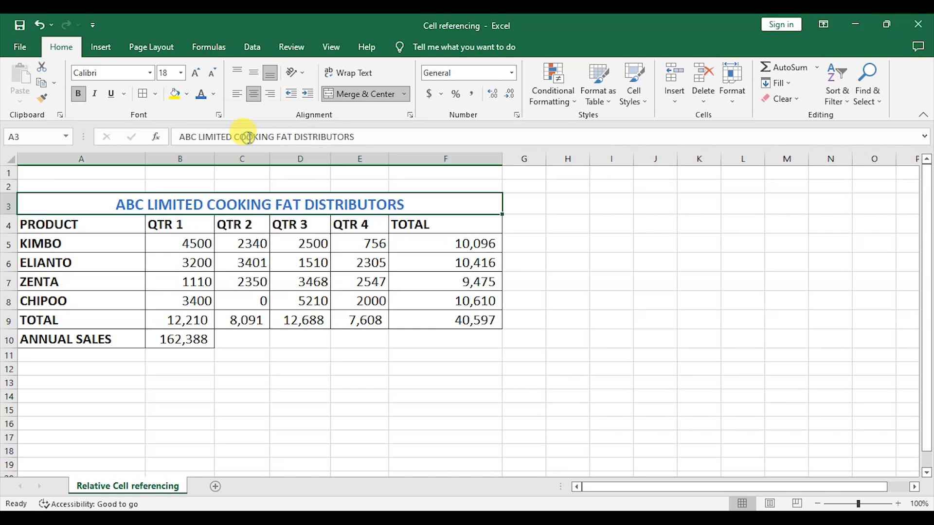
pyautogui.click(187, 94)
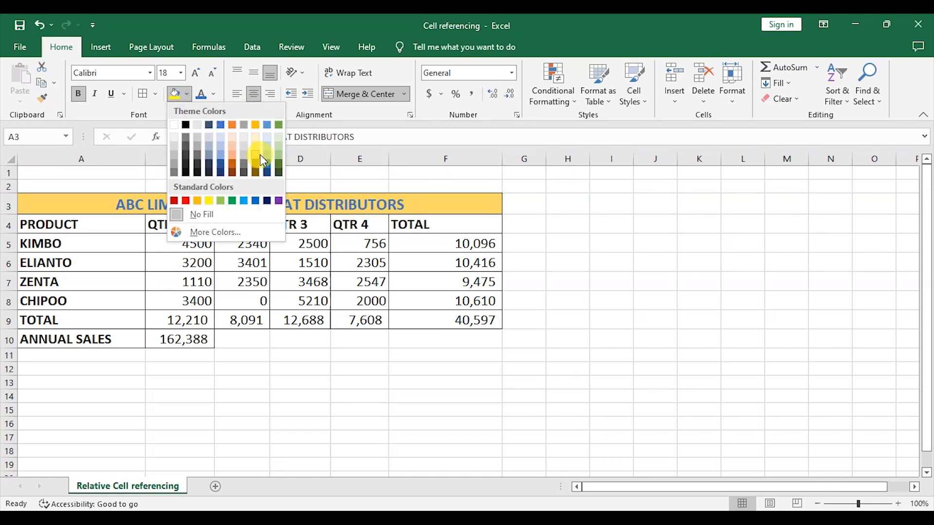
pyautogui.click(232, 153)
pyautogui.click(410, 435)
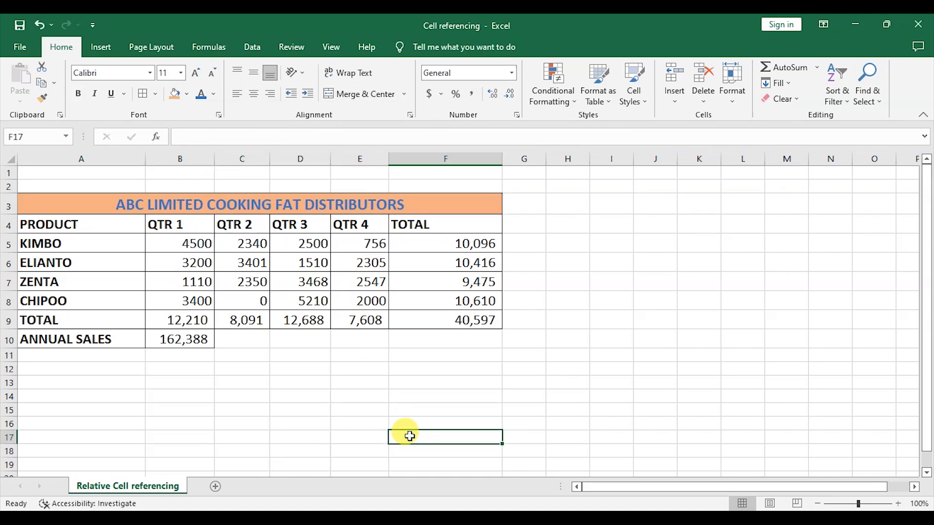
# Step: Fill the table range A4:F9, from the header row through the TOTAL row, with light green
pyautogui.click(93, 231)
pyautogui.moveTo(78, 242); pyautogui.dragTo(410, 320)
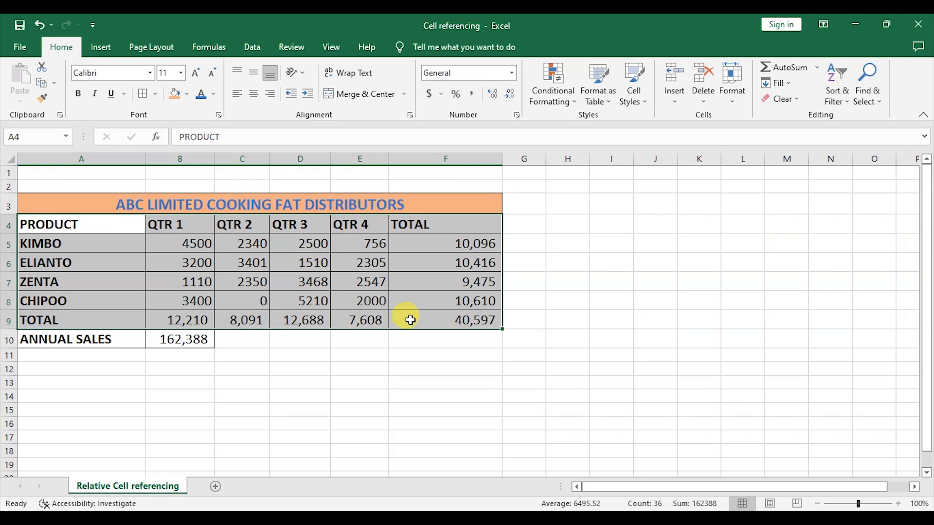
pyautogui.click(186, 94)
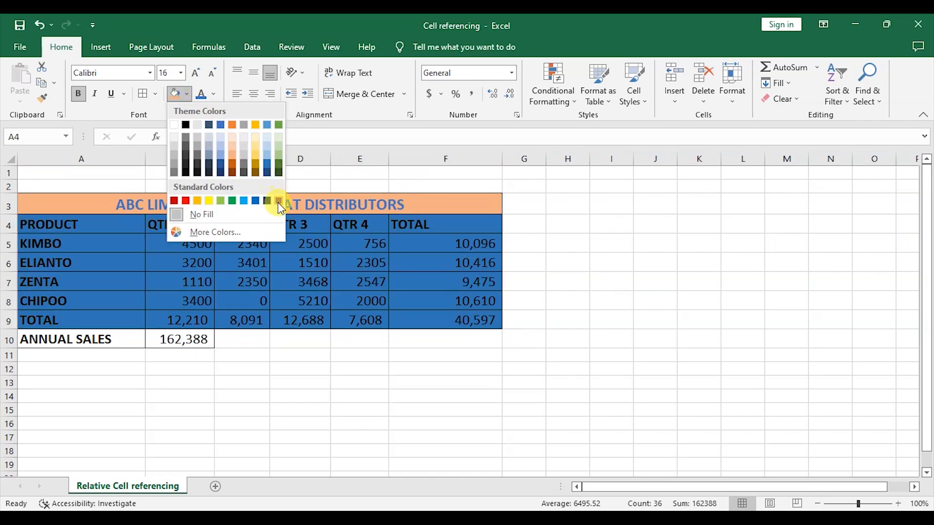
pyautogui.click(278, 151)
pyautogui.click(353, 381)
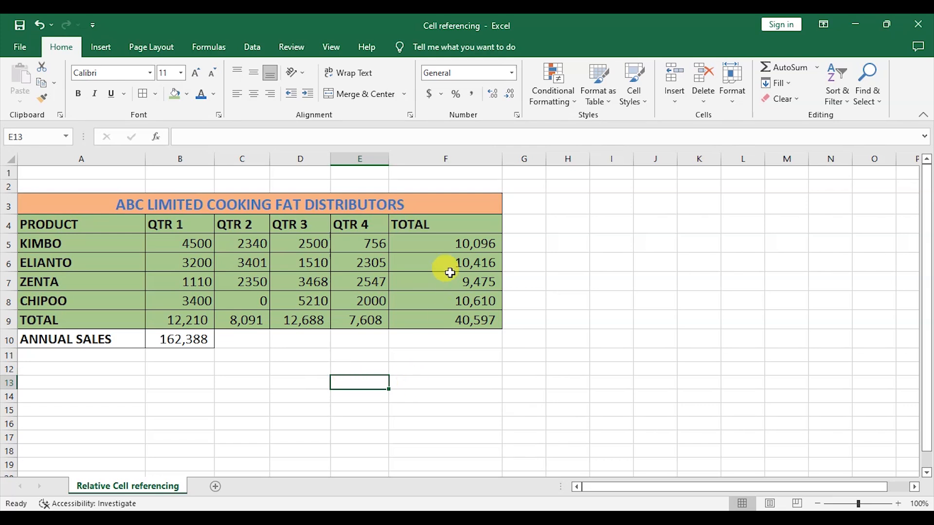
# Step: Fill the TOTAL column cells F4:F9 with the standard green colour
pyautogui.moveTo(444, 224); pyautogui.dragTo(453, 317)
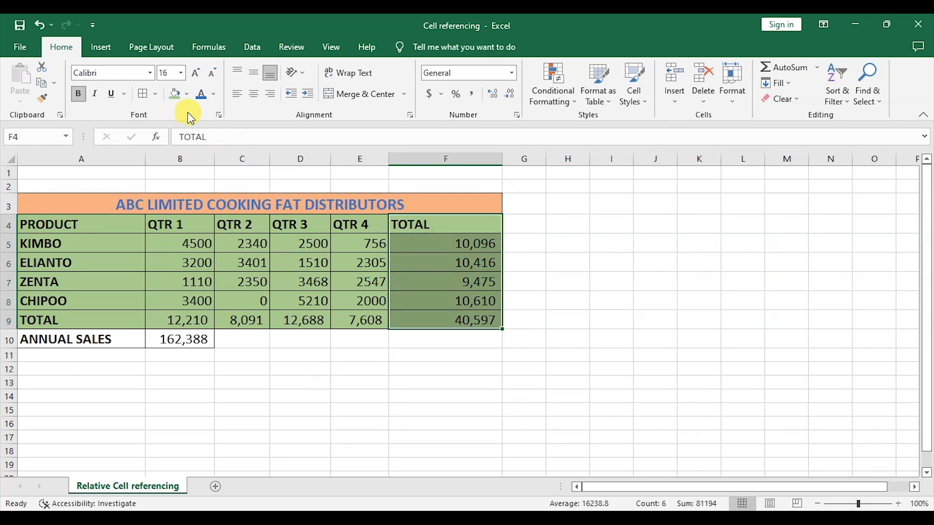
pyautogui.click(186, 93)
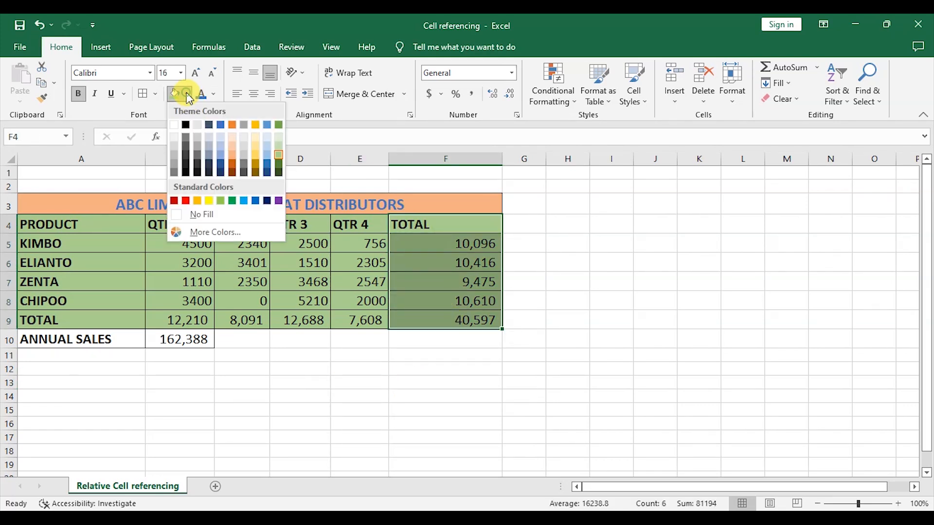
pyautogui.click(233, 201)
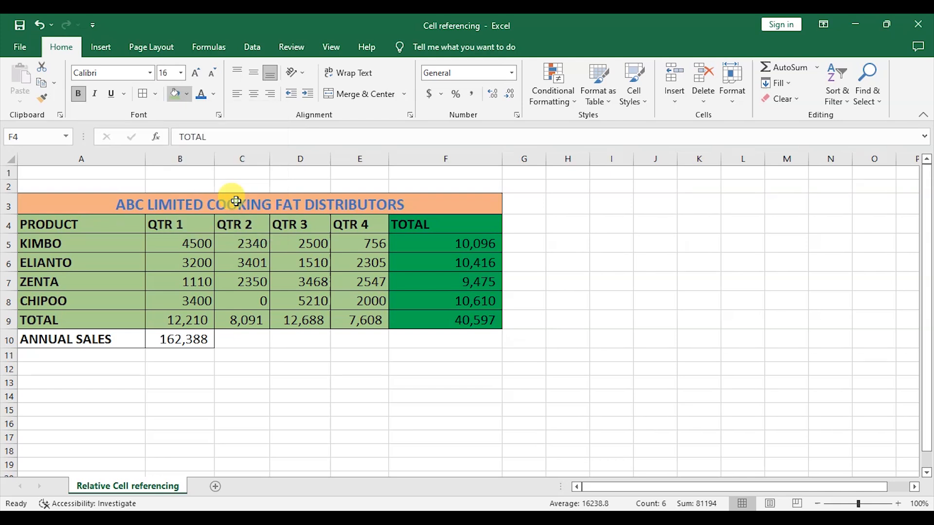
pyautogui.click(361, 396)
# Step: Fill the ANNUAL SALES label and its value in A10:B10 with light gold
pyautogui.click(69, 338)
pyautogui.moveTo(112, 339); pyautogui.dragTo(163, 339)
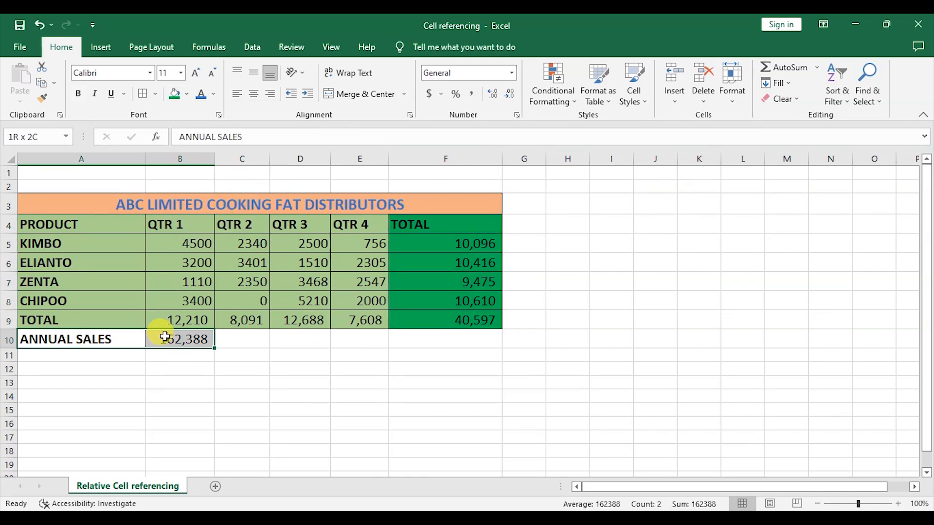
pyautogui.click(186, 94)
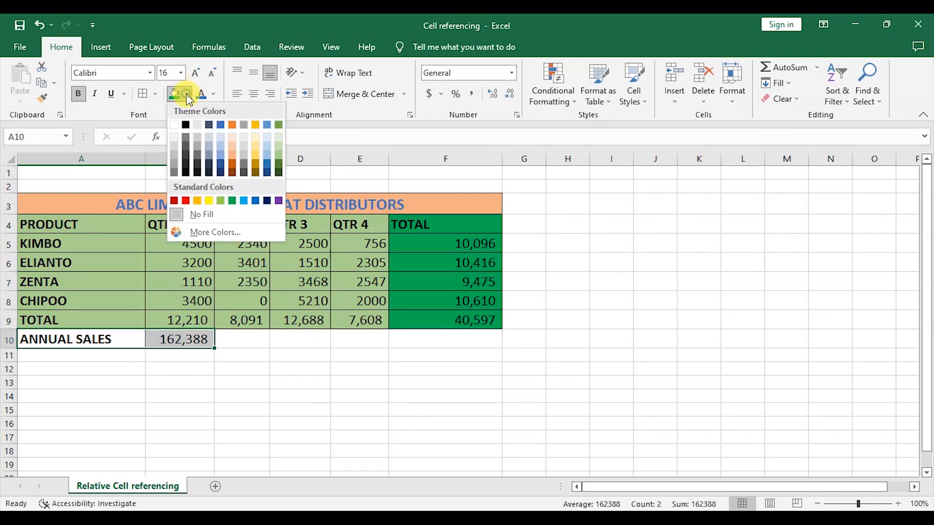
pyautogui.click(255, 145)
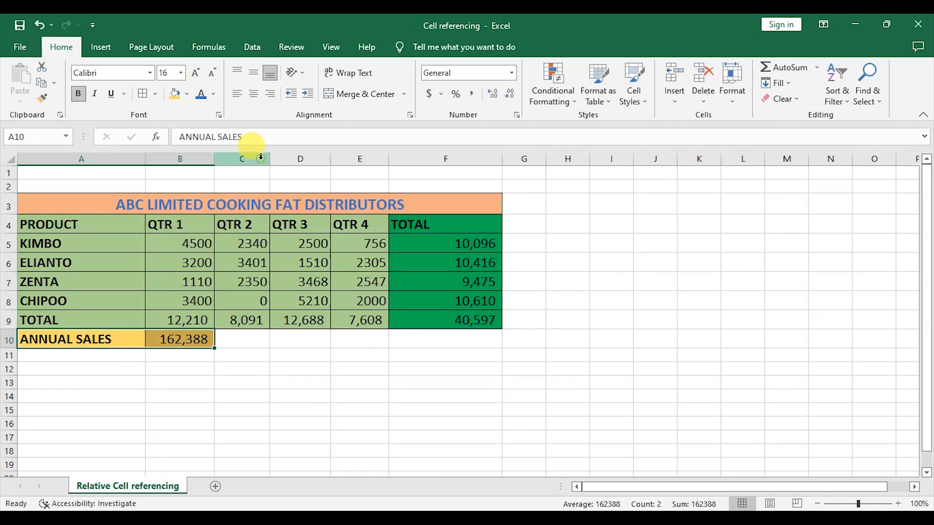
pyautogui.click(355, 383)
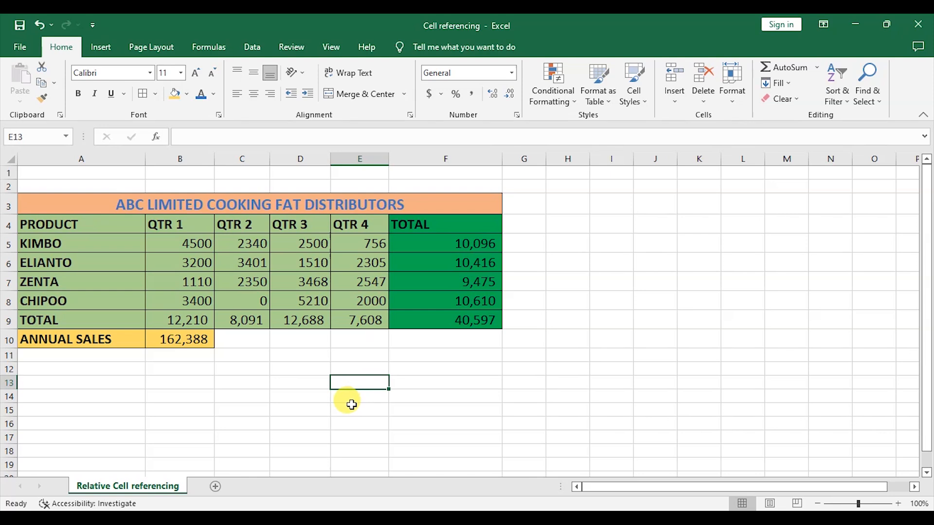
pyautogui.click(333, 368)
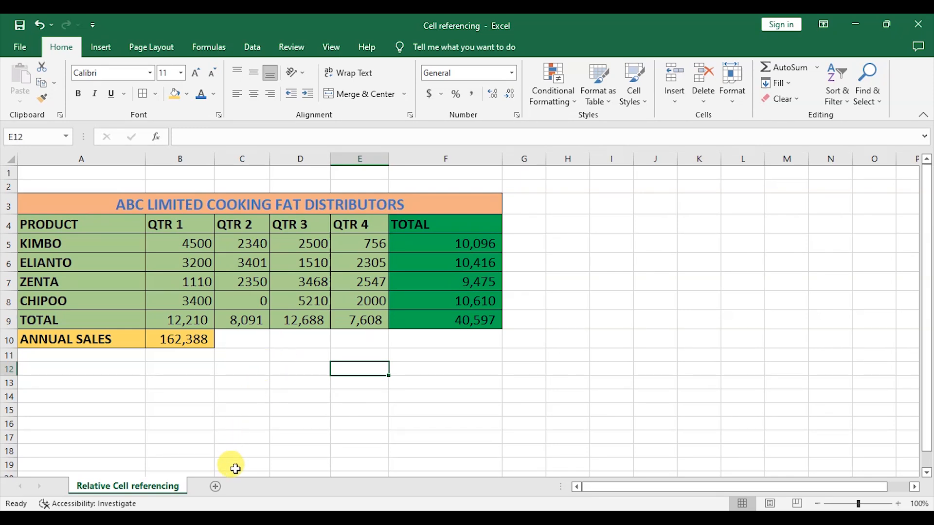
# Step: Set the tab colour of the Relative Cell referencing sheet to dark orange
pyautogui.rightClick(125, 492)
pyautogui.moveTo(163, 427)
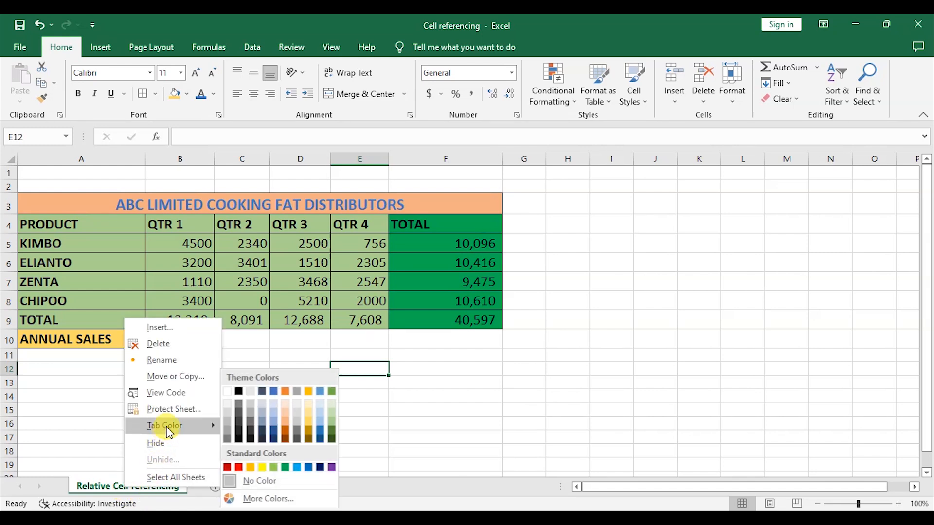
pyautogui.click(284, 430)
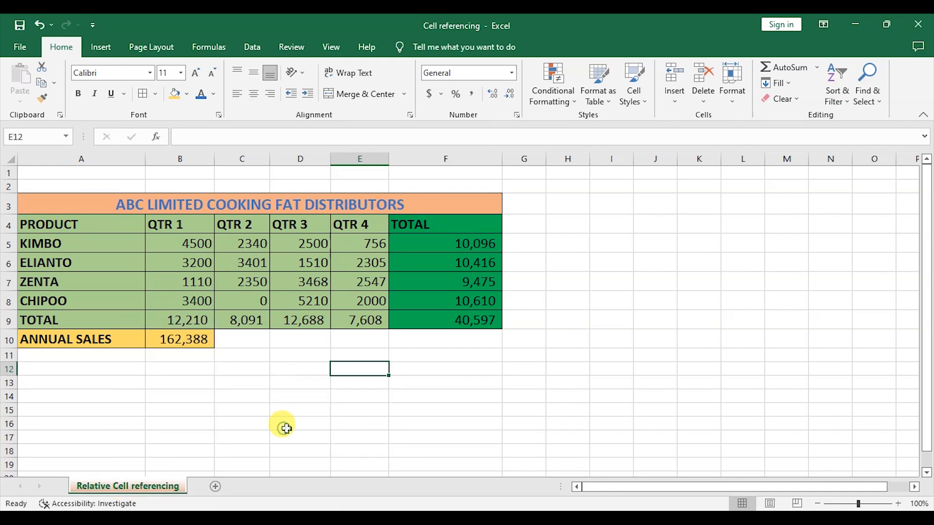
# Step: Add a new worksheet and rename it Absolute Cell referencing
pyautogui.click(216, 487)
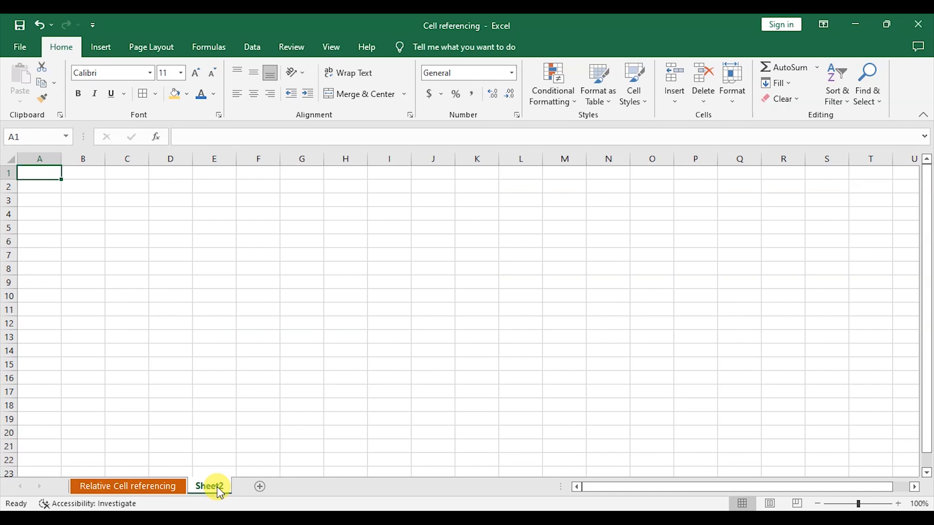
pyautogui.rightClick(219, 491)
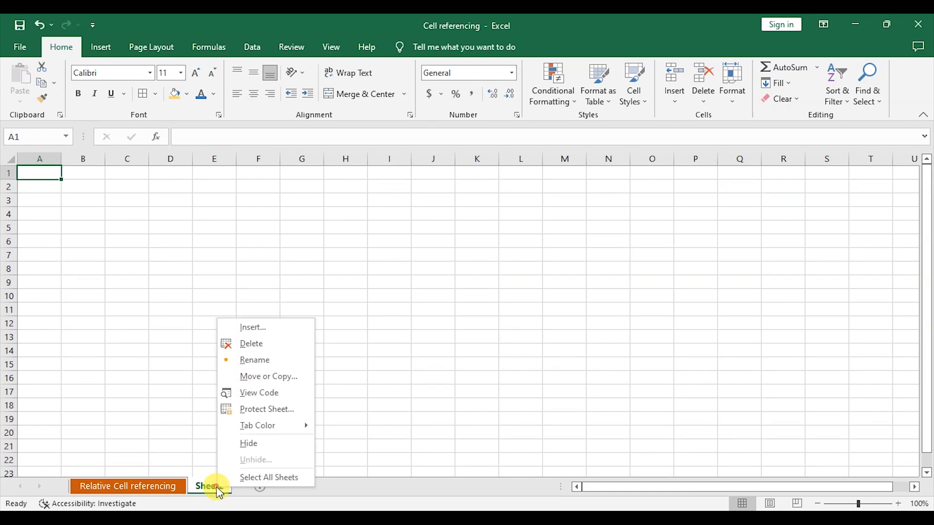
pyautogui.click(265, 360)
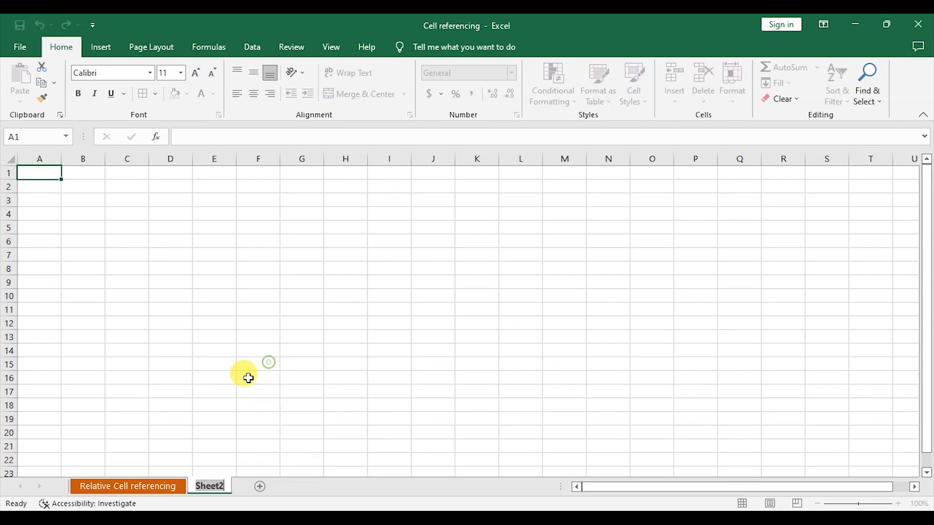
pyautogui.write('A')
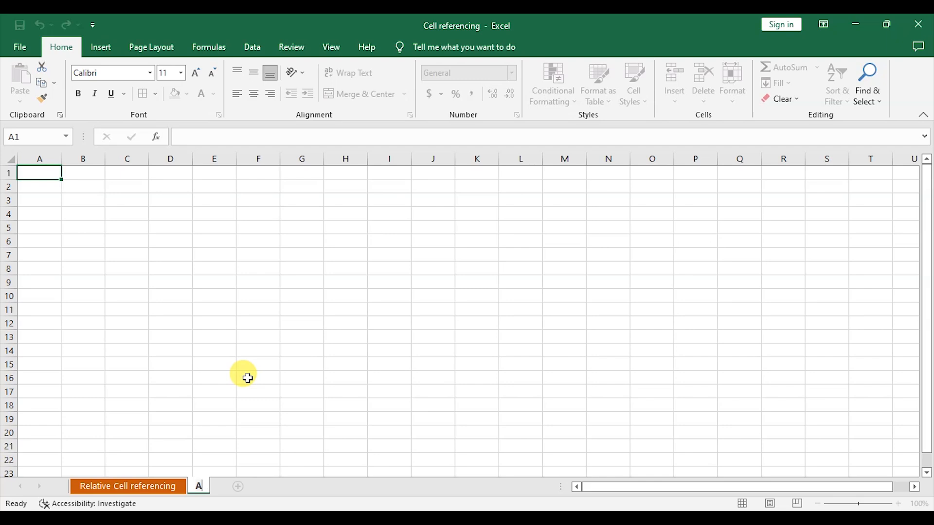
pyautogui.write('bsolut')
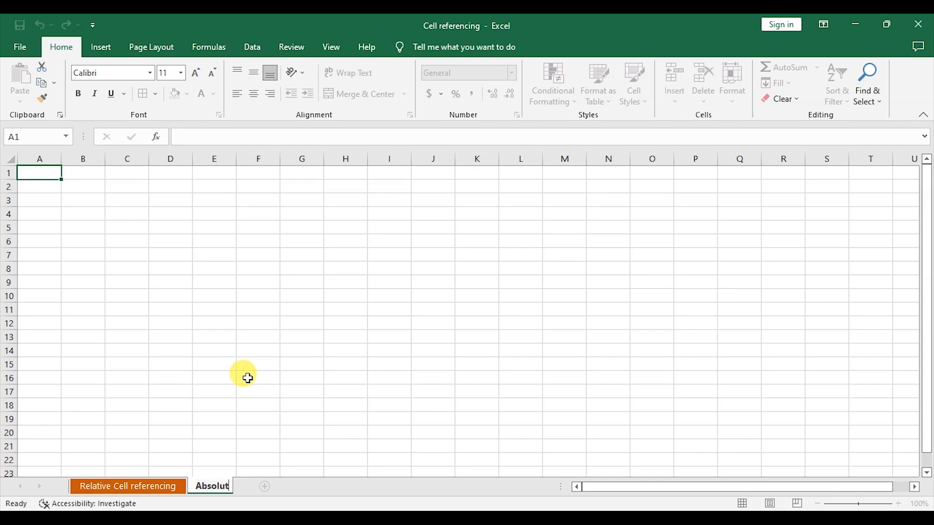
pyautogui.write('e Cell')
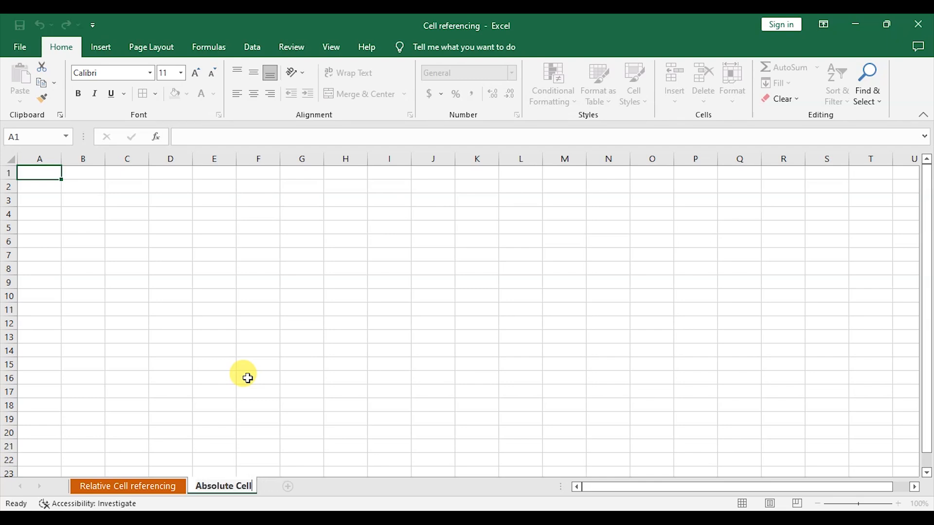
pyautogui.write(' referencing')
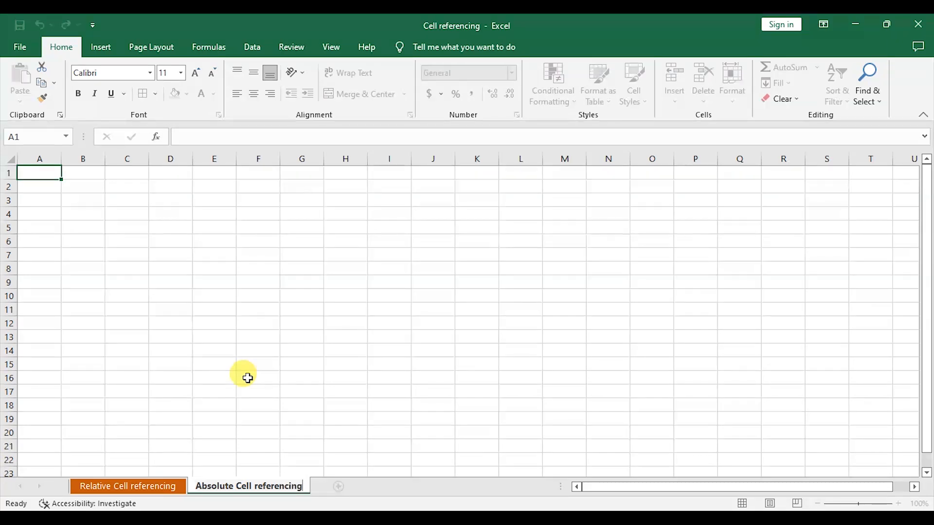
pyautogui.press('Return')
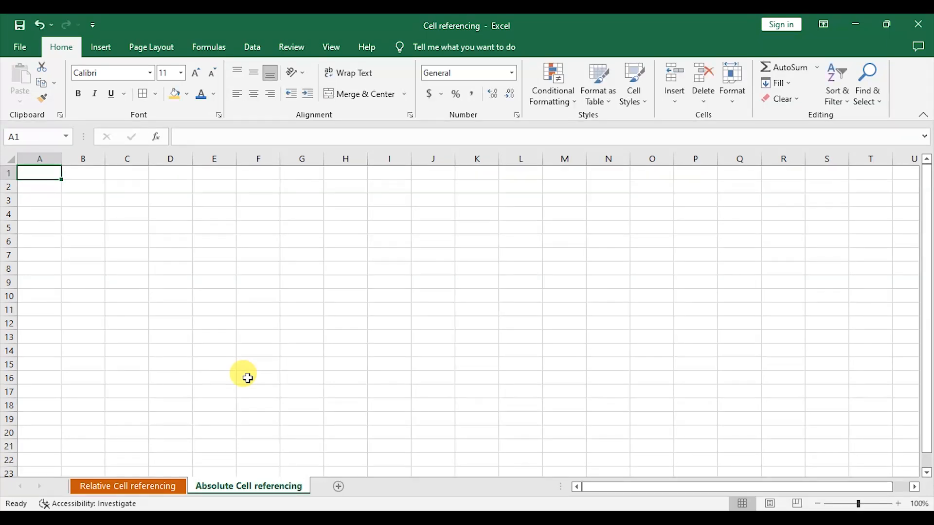
# Step: Set the tab colour of the Absolute Cell referencing sheet to the theme blue and compare both sheet tabs
pyautogui.click(145, 485)
pyautogui.click(220, 489)
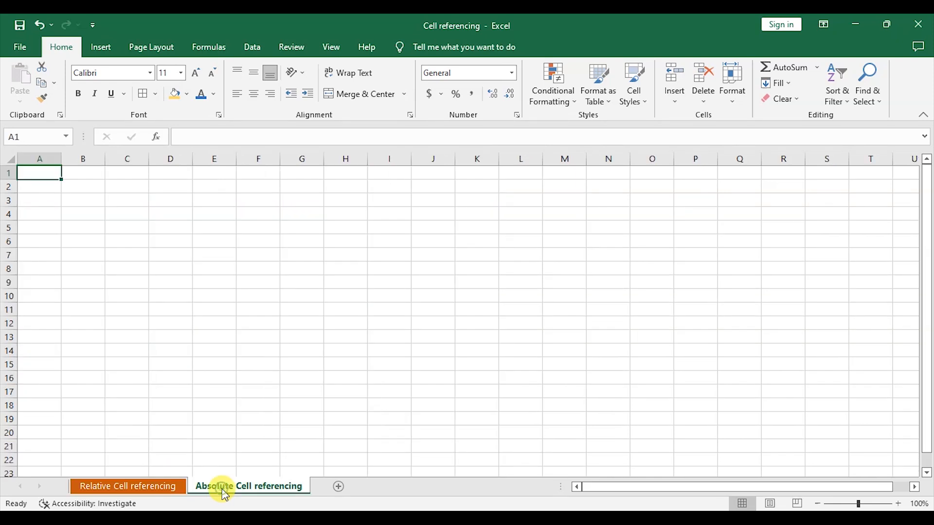
pyautogui.rightClick(222, 489)
pyautogui.moveTo(279, 429)
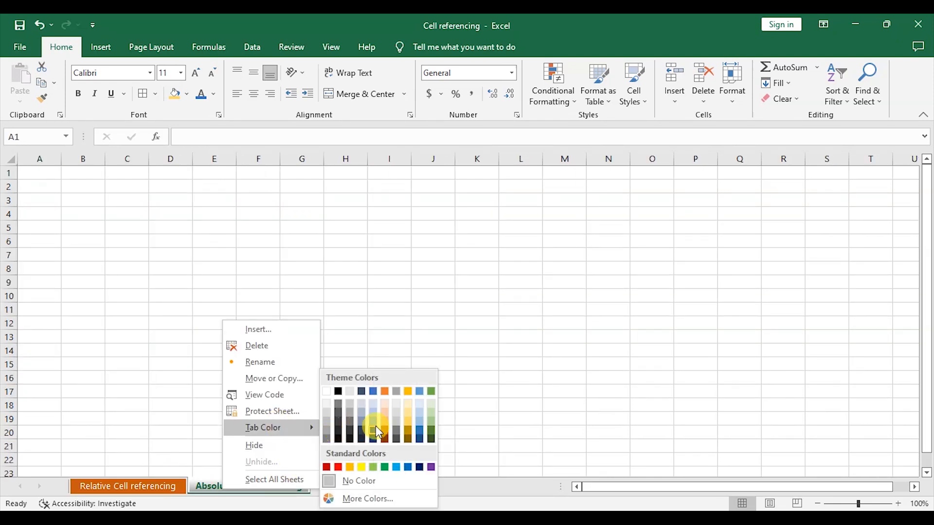
pyautogui.click(373, 390)
pyautogui.click(156, 487)
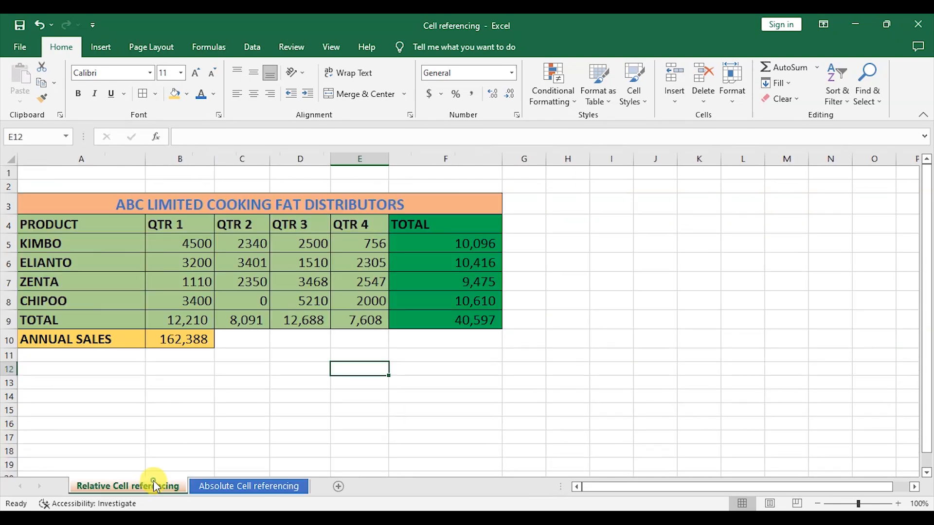
pyautogui.click(246, 487)
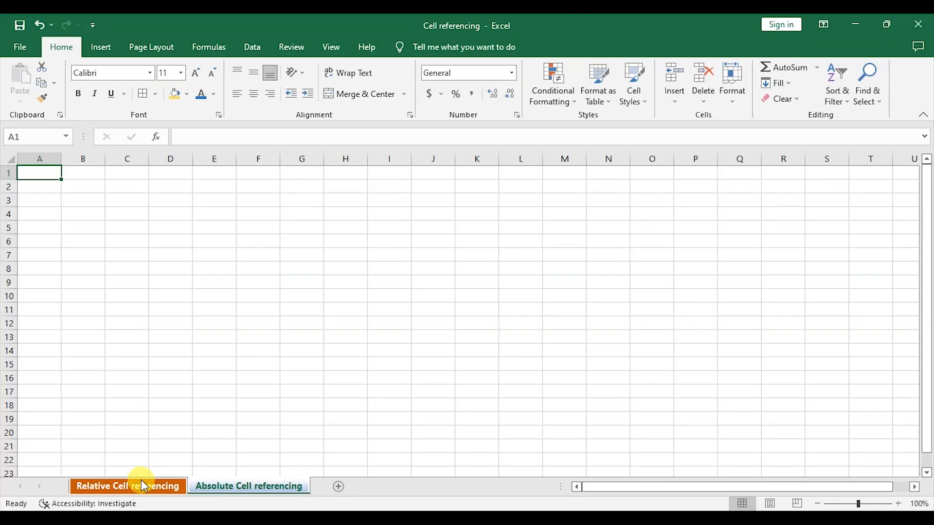
pyautogui.click(141, 481)
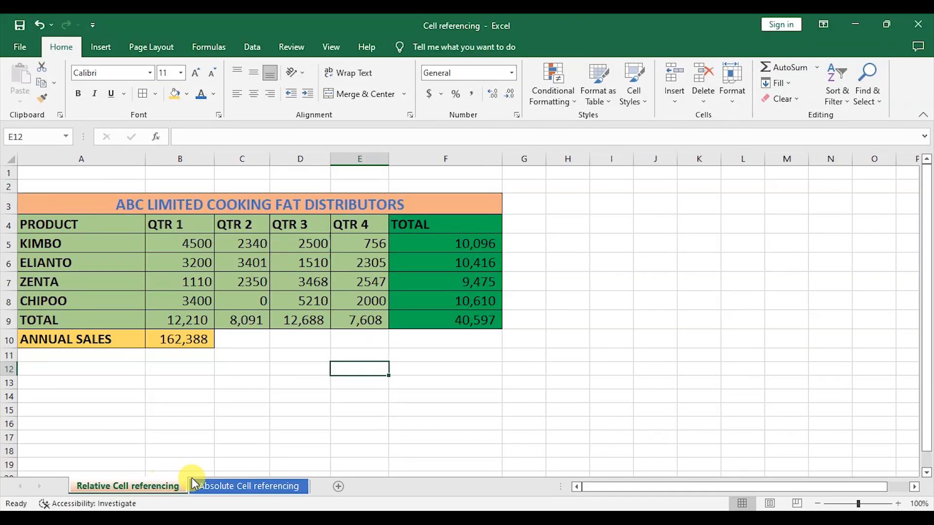
# Step: Enter the title XYZ UNIVERSAL TRADERS in cell C2 of the Absolute Cell referencing sheet
pyautogui.click(224, 487)
pyautogui.click(123, 187)
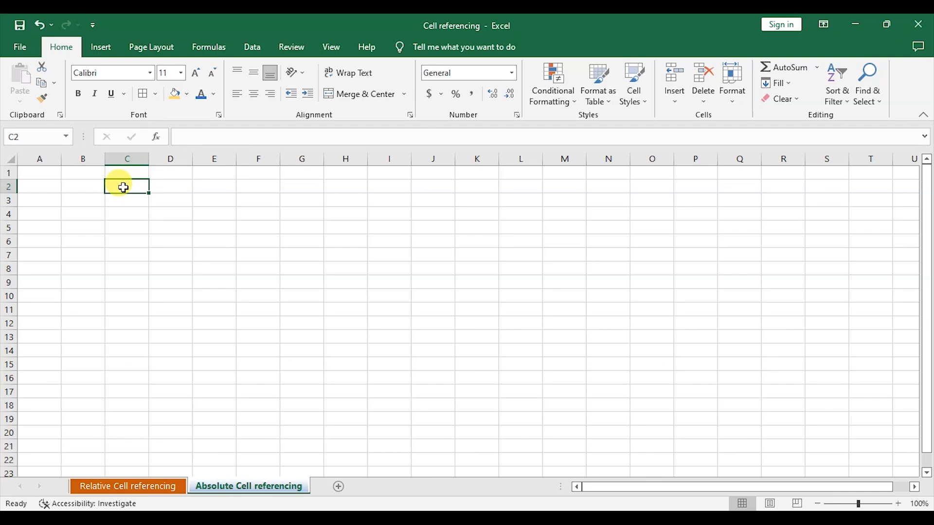
pyautogui.write('XYZ')
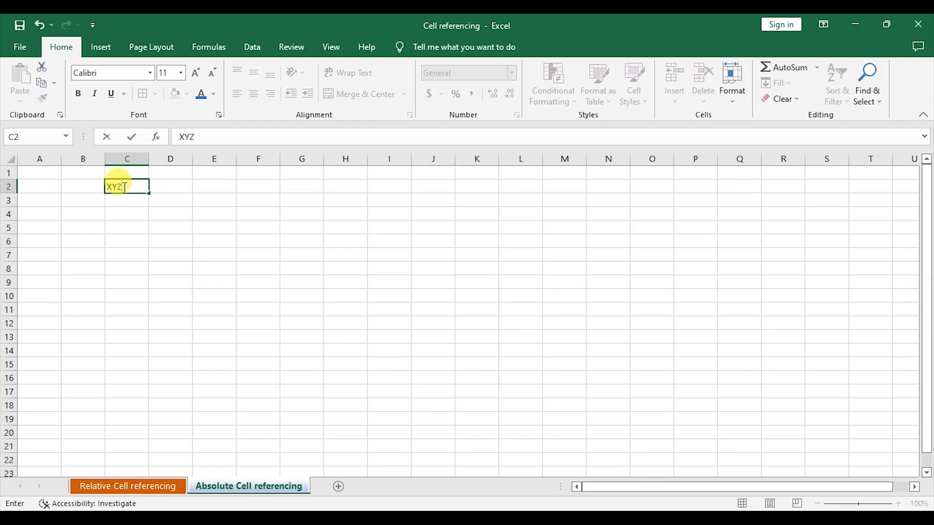
pyautogui.write(' UNIVERSAL TRADERS')
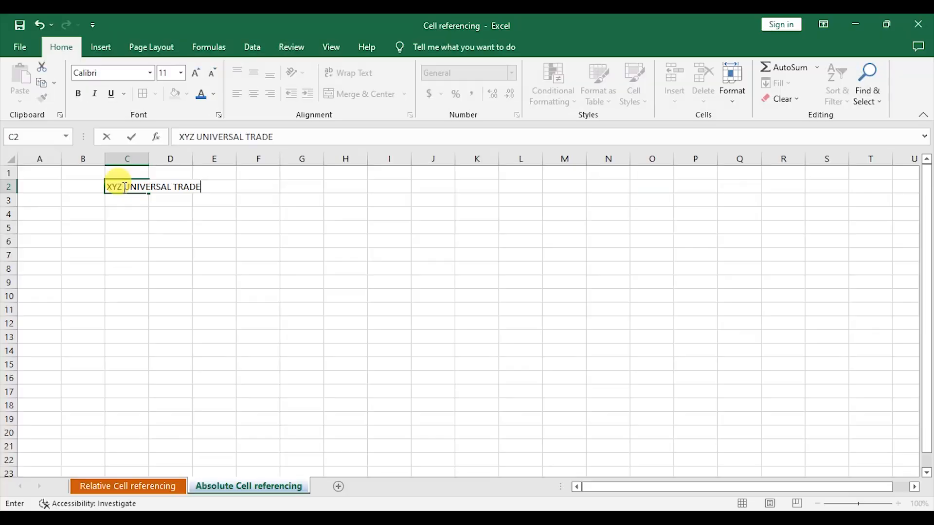
# Step: Enter the subtitle ANALYSIS OF PRODUCT SALES FOR THE YEAR ENDED 2022 in cell B3
pyautogui.click(71, 200)
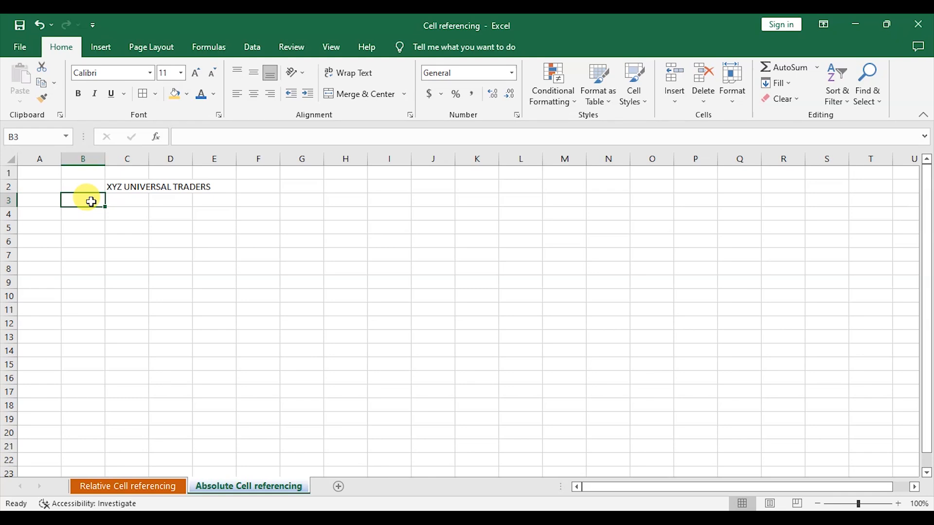
pyautogui.write('ANALYSIS OF')
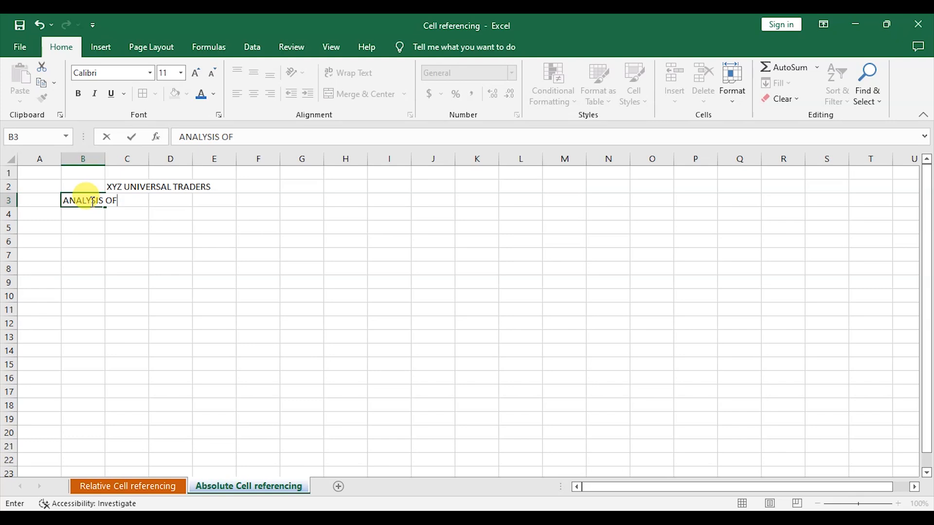
pyautogui.write(' PRODUCT SAL')
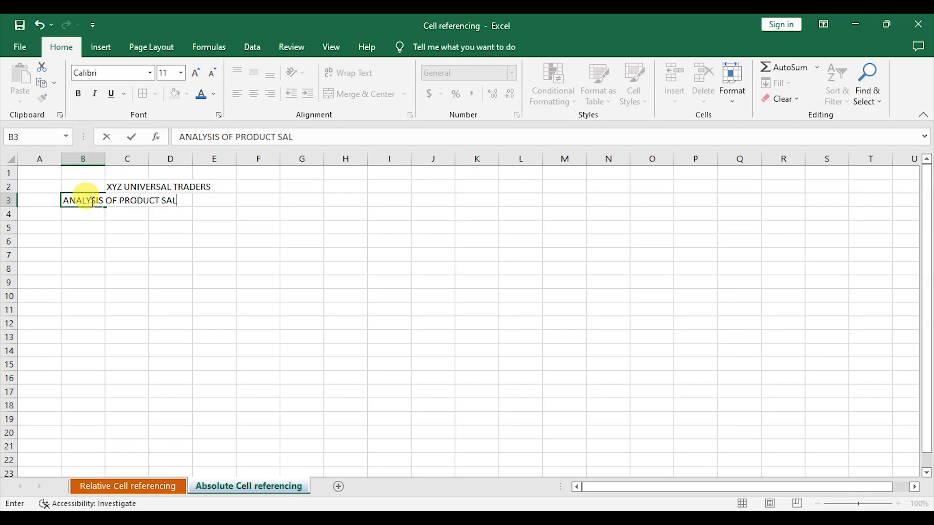
pyautogui.write('ES FOR THE YEAR ENDED')
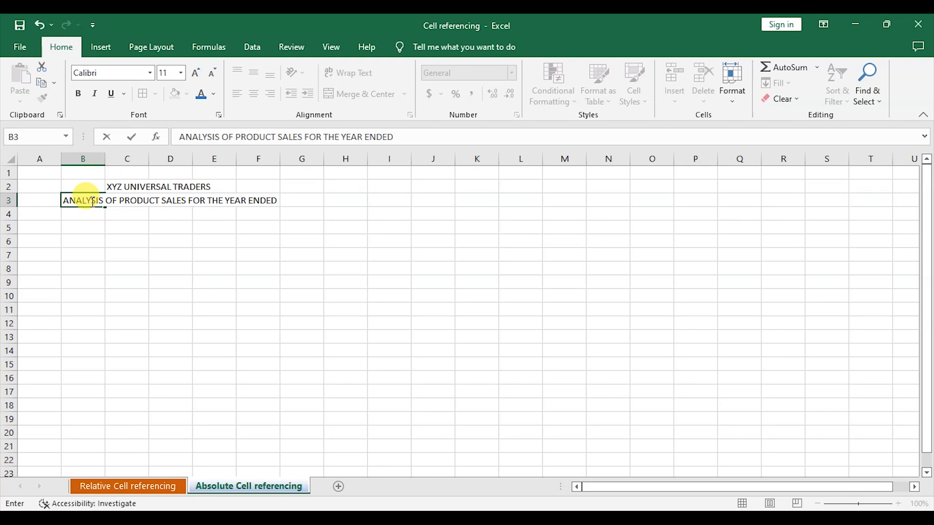
pyautogui.write(' 2022')
pyautogui.click(83, 213)
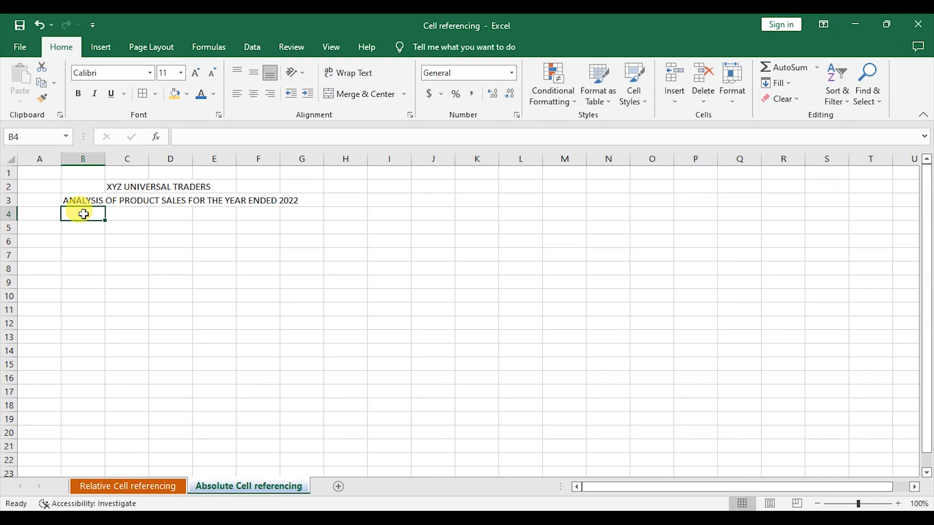
pyautogui.write('V')
pyautogui.press('BackSpace')
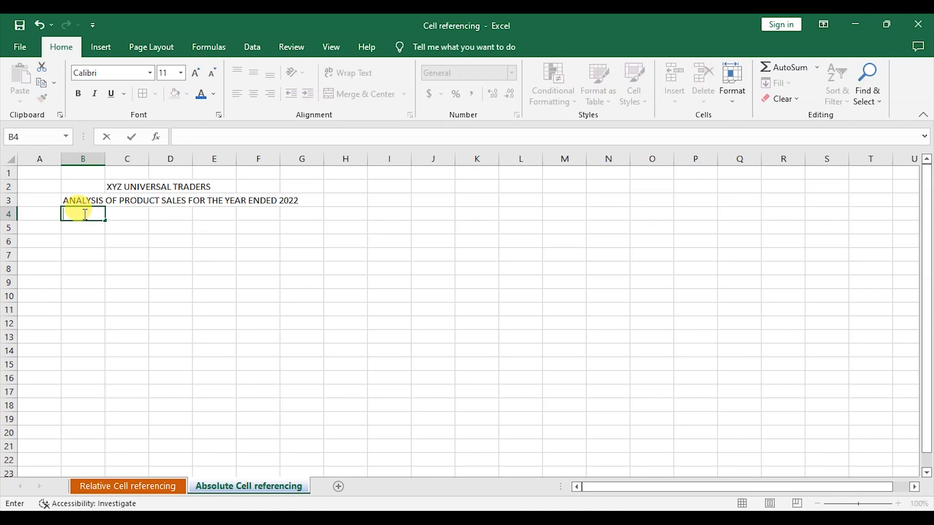
# Step: Enter the label VAT RATE in cell A4 and widen column A
pyautogui.click(43, 216)
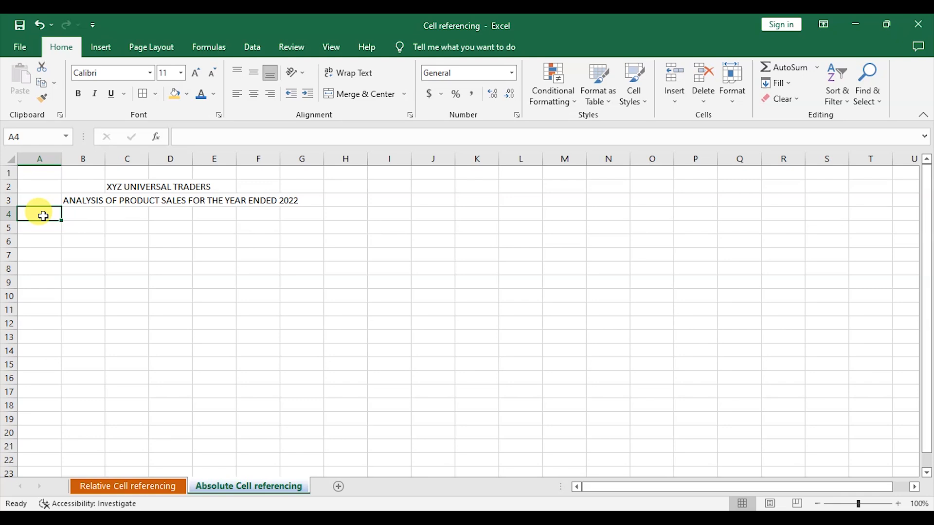
pyautogui.write('VAT RATE')
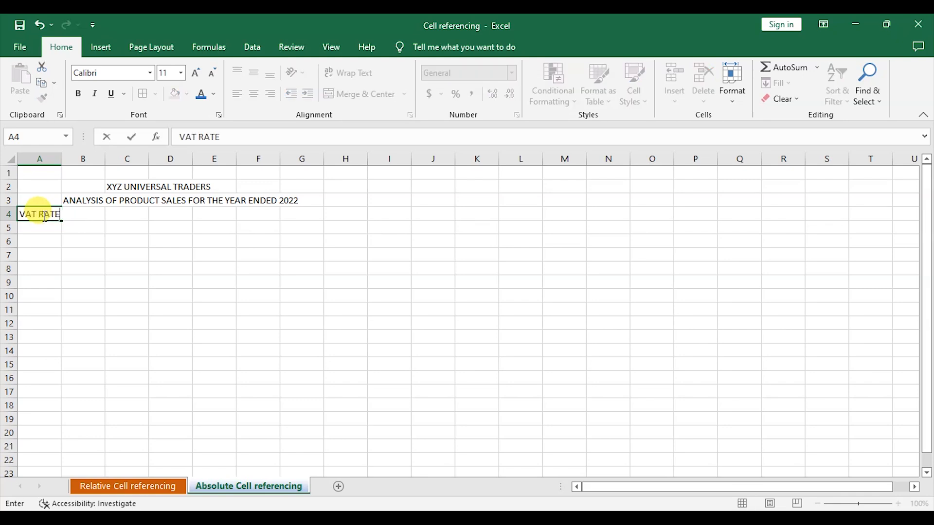
pyautogui.click(60, 157)
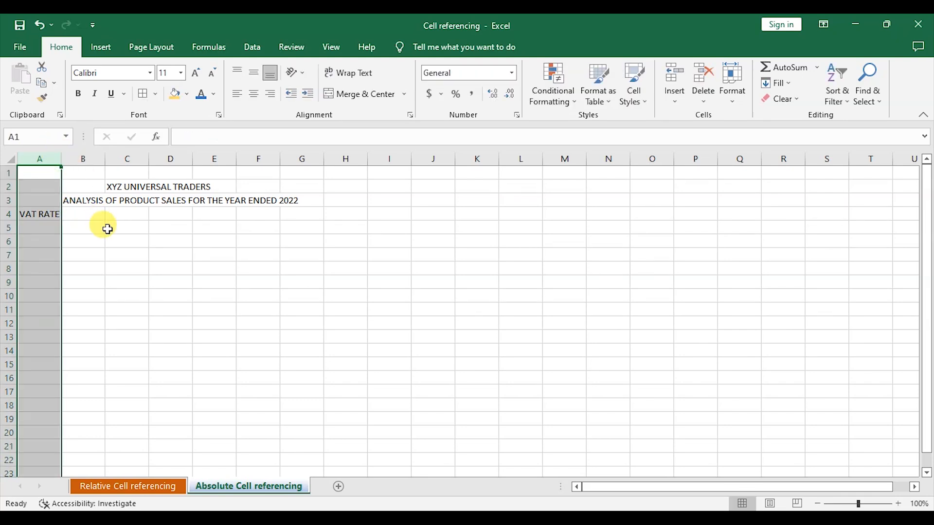
pyautogui.moveTo(127, 268); pyautogui.dragTo(126, 255)
pyautogui.moveTo(61, 158); pyautogui.dragTo(81, 162)
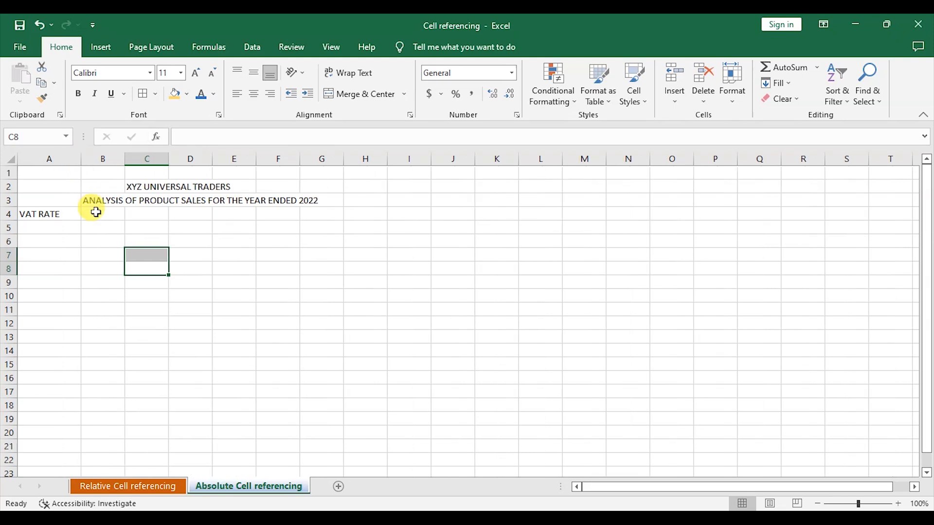
# Step: Enter the label DISCOUNT RATE in cell A5 and widen column A until the label fits
pyautogui.click(46, 227)
pyautogui.write('DI')
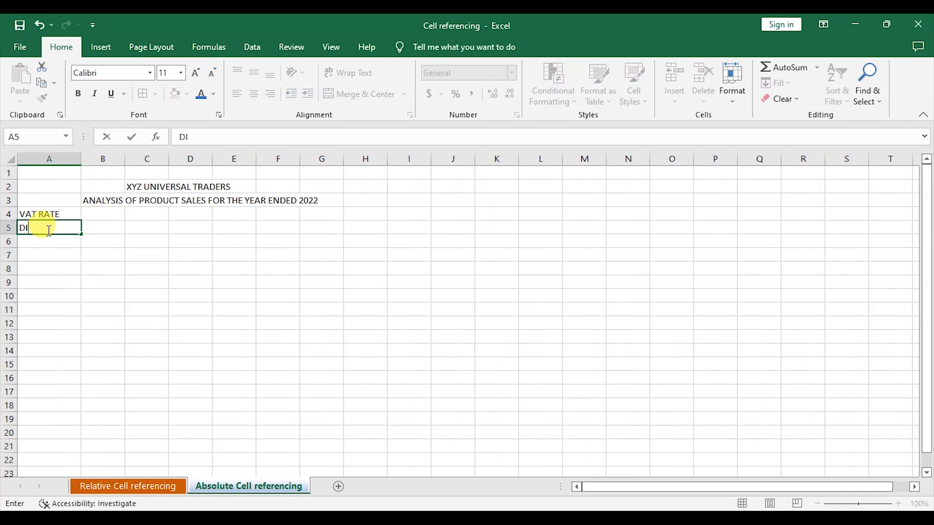
pyautogui.write('SCOUNT RATE')
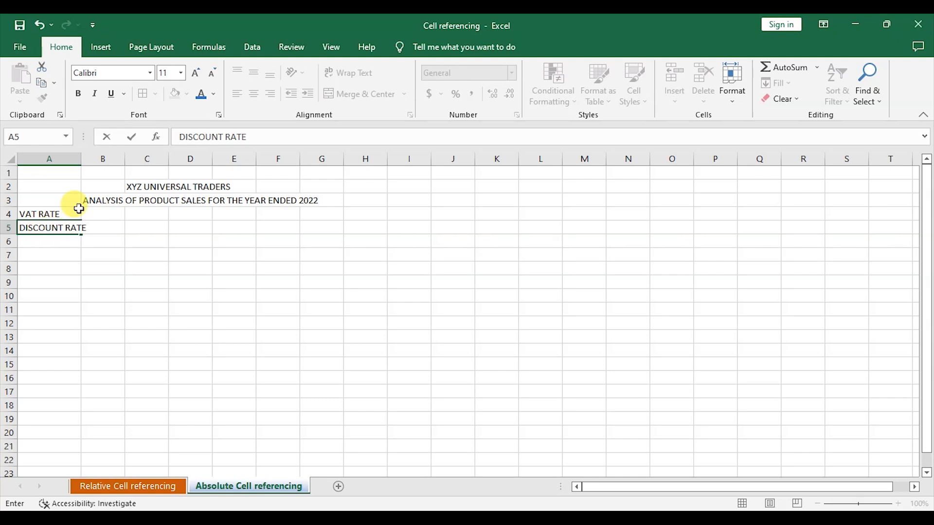
pyautogui.click(137, 227)
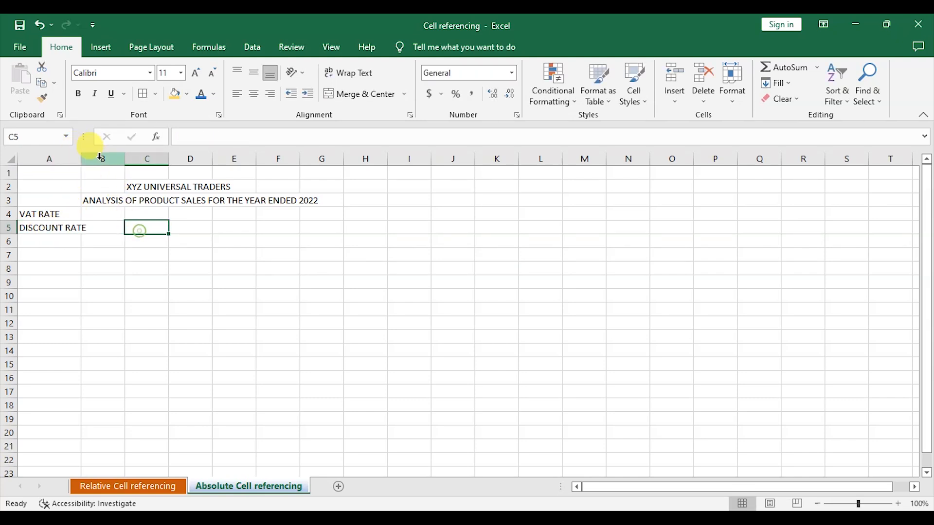
pyautogui.moveTo(81, 157); pyautogui.dragTo(104, 156)
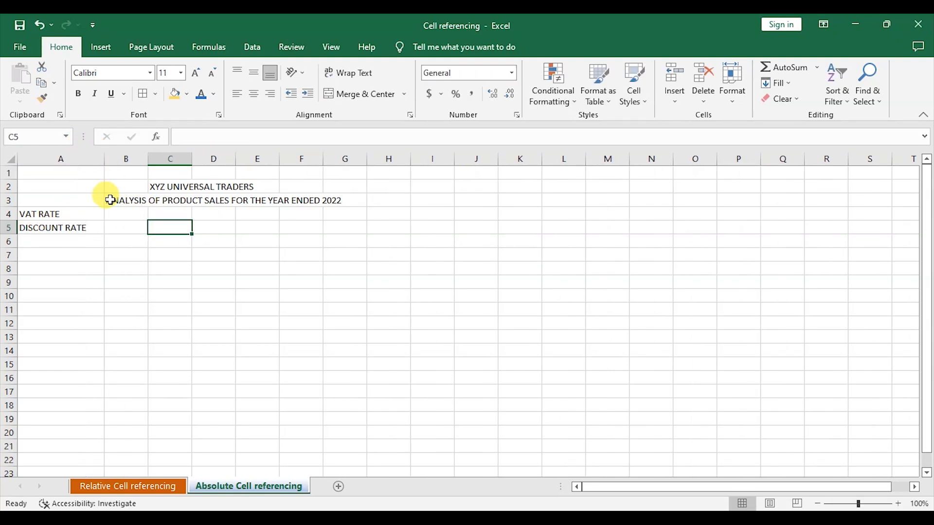
# Step: Enter 16% as the VAT rate in B4 and 2.50% as the discount rate in B5
pyautogui.click(134, 217)
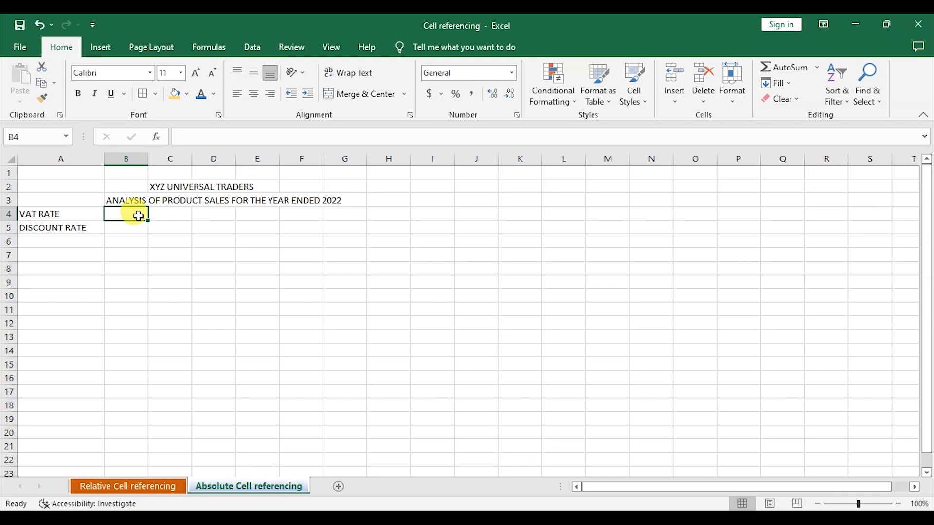
pyautogui.write('16%')
pyautogui.click(129, 227)
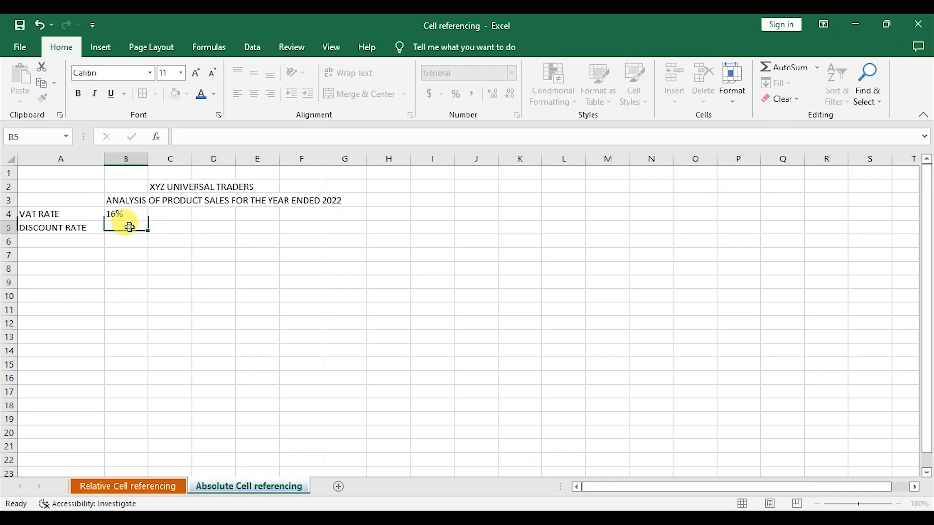
pyautogui.write('2.')
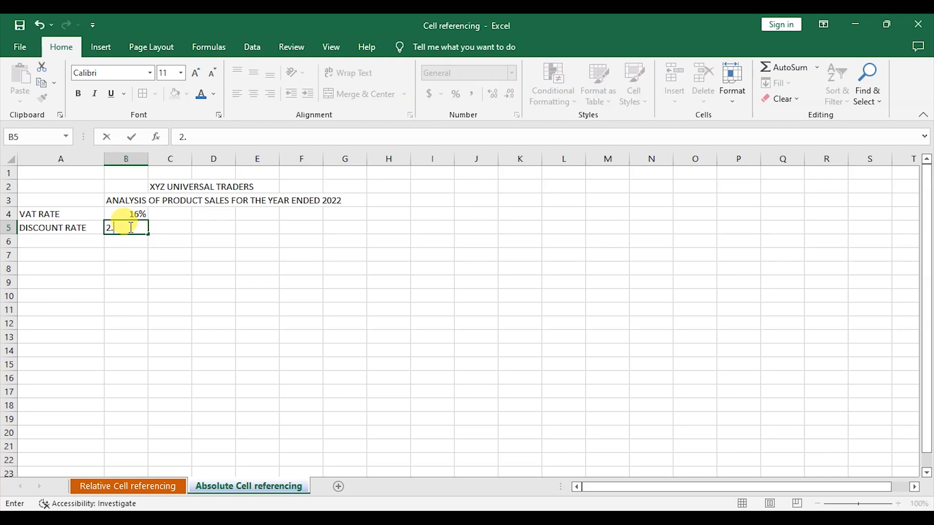
pyautogui.write('50%')
pyautogui.click(174, 229)
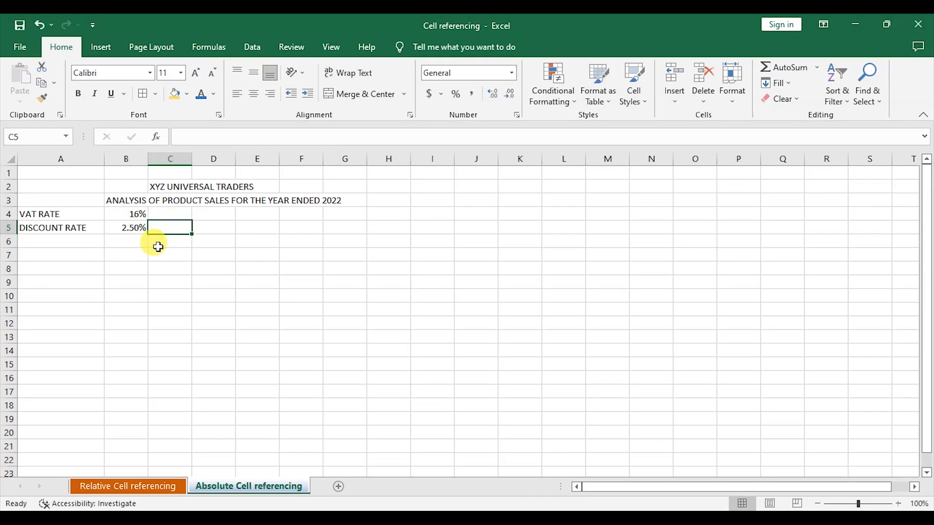
# Step: Enter the column headings PRODUCT in A6 and BUYING PRICE in B6, widening column B to fit
pyautogui.click(43, 241)
pyautogui.write('PRODUCT')
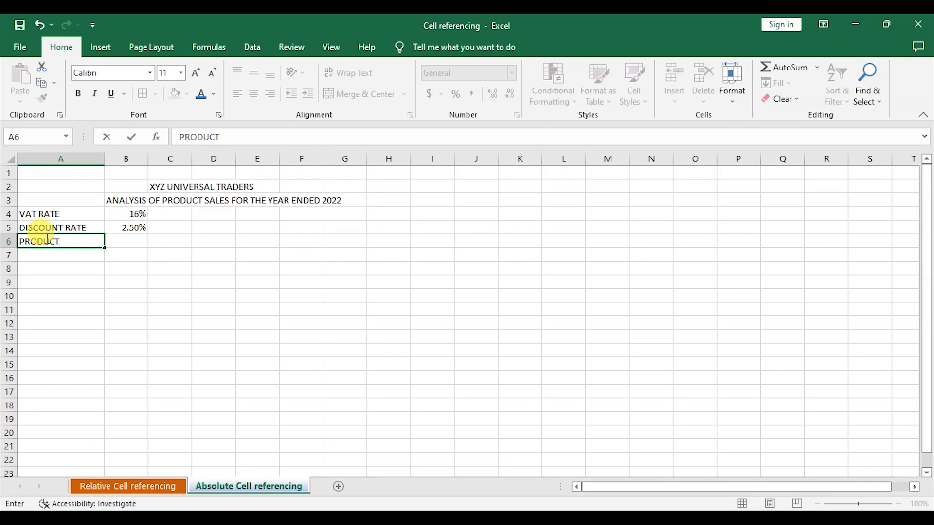
pyautogui.click(127, 240)
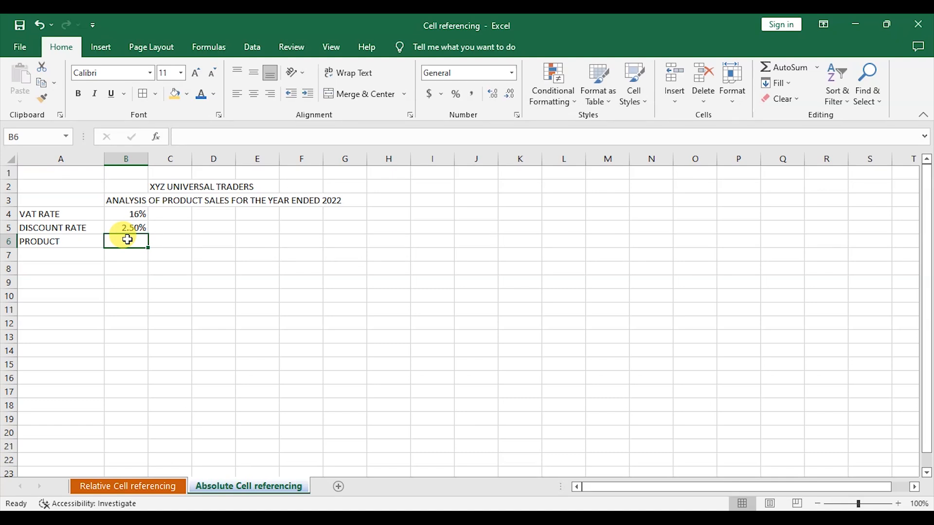
pyautogui.write('BUYINM')
pyautogui.press('BackSpace')
pyautogui.press('BackSpace')
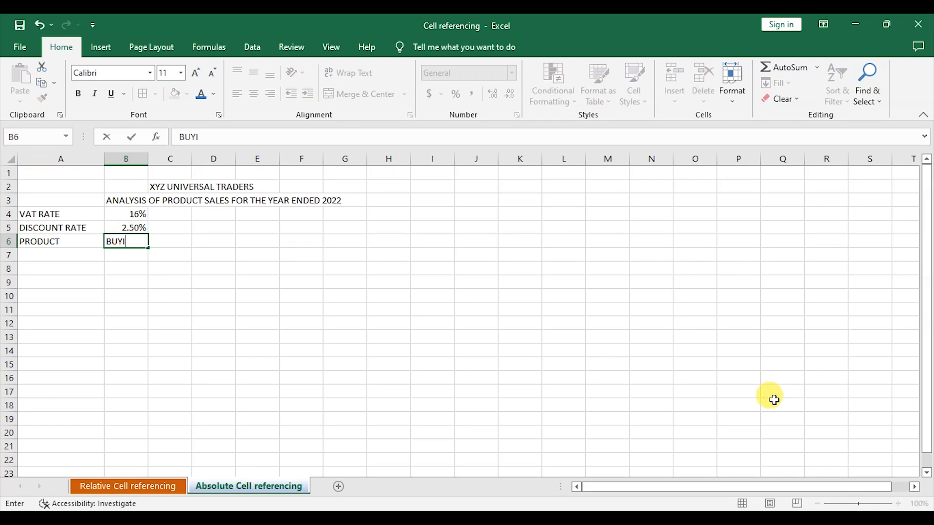
pyautogui.write('NG PRICE')
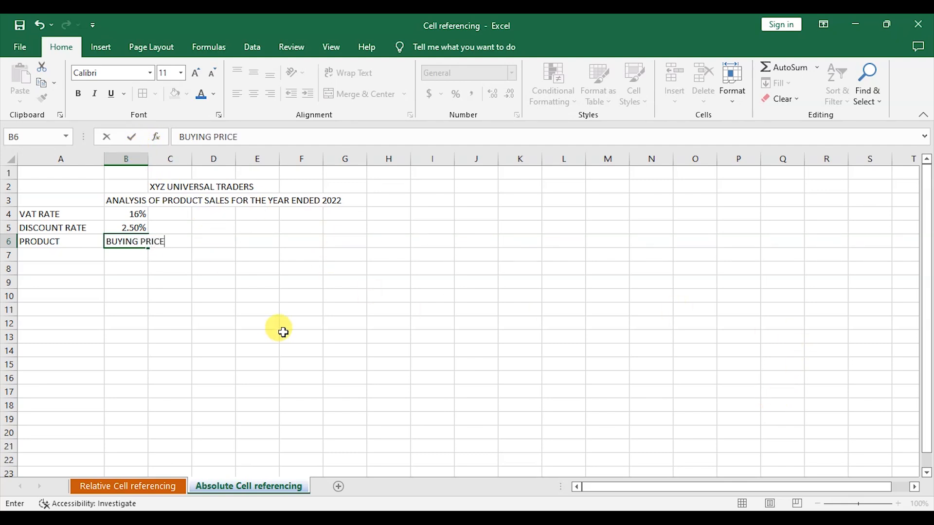
pyautogui.moveTo(292, 337); pyautogui.dragTo(292, 323)
pyautogui.moveTo(147, 158); pyautogui.dragTo(179, 161)
# Step: Enter the heading VAT AMOUNT in cell C6 and widen column C to fit it
pyautogui.click(197, 244)
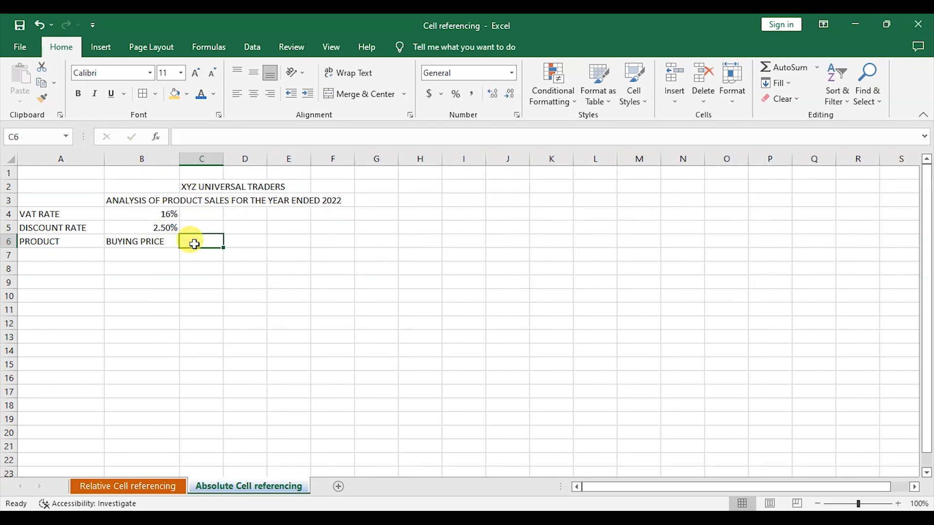
pyautogui.write('VAT A')
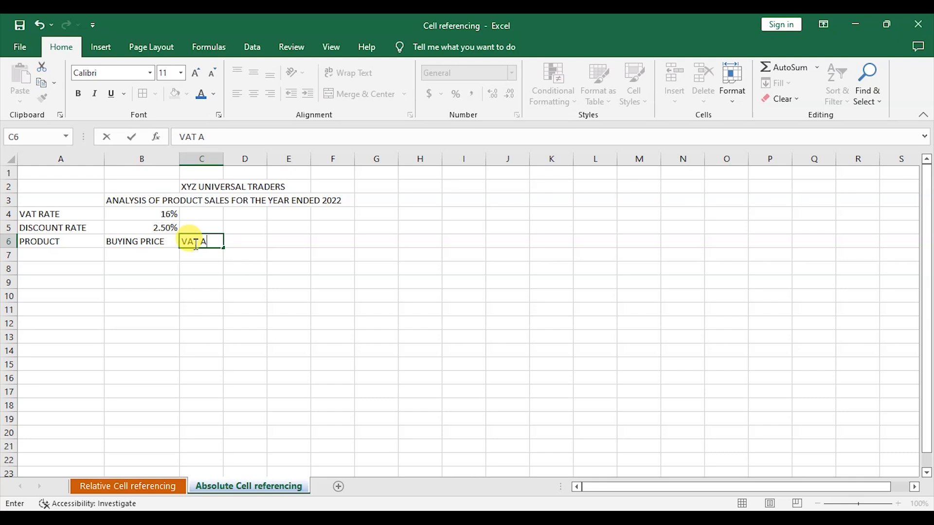
pyautogui.write('MOUNT')
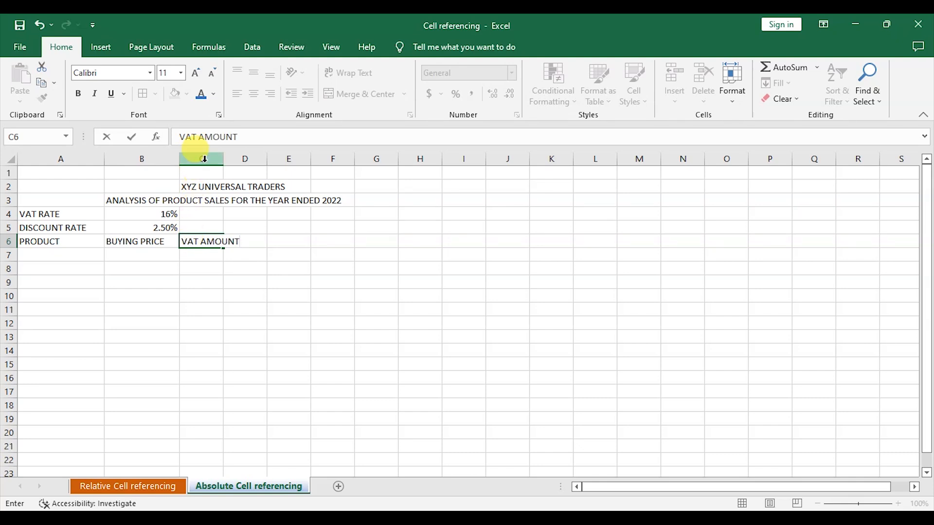
pyautogui.moveTo(332, 323); pyautogui.dragTo(335, 298)
pyautogui.moveTo(224, 159); pyautogui.dragTo(256, 166)
# Step: Enter the heading SELLING PRICE in cell D6 and widen column D to fit it
pyautogui.click(274, 239)
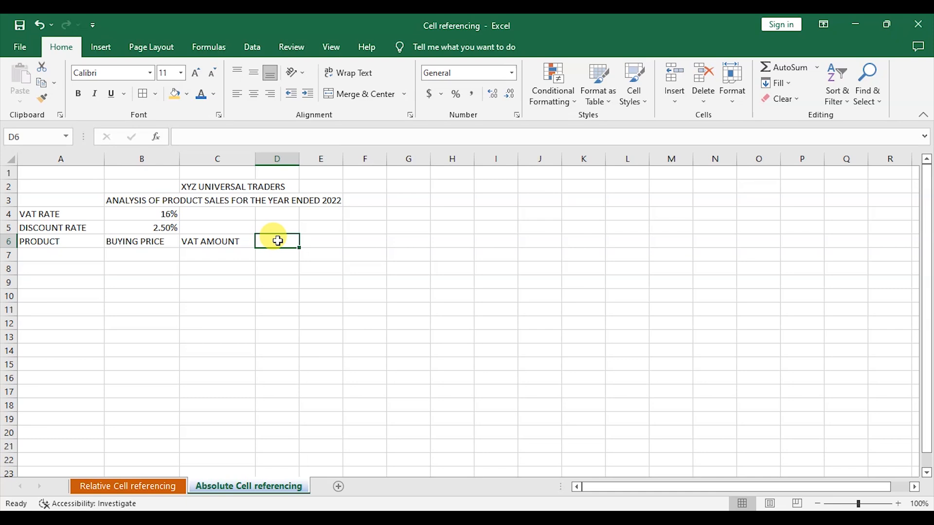
pyautogui.write('S')
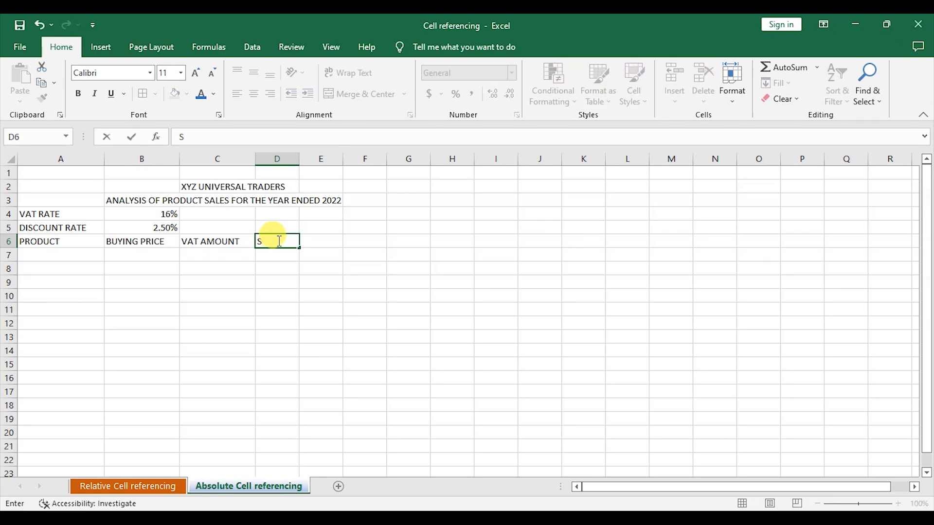
pyautogui.write('ELLING PRICE')
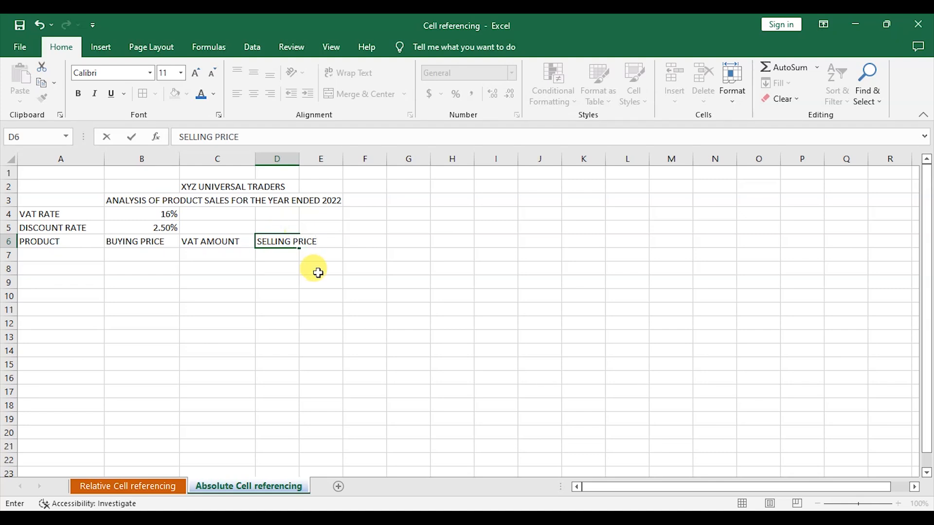
pyautogui.click(364, 186)
pyautogui.moveTo(299, 159); pyautogui.dragTo(328, 168)
# Step: Enter the heading DISCOUNTED PRICE in cell E6 and widen column E to fit it
pyautogui.click(355, 238)
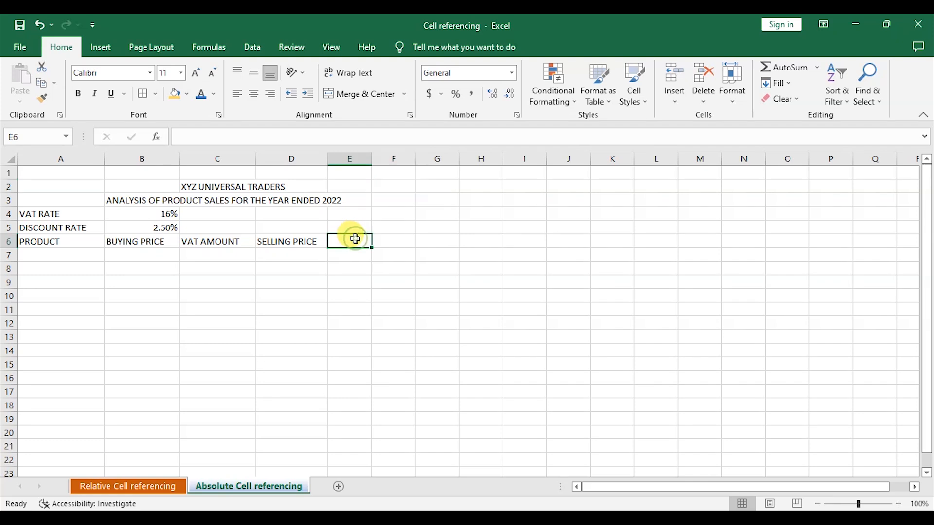
pyautogui.write('D')
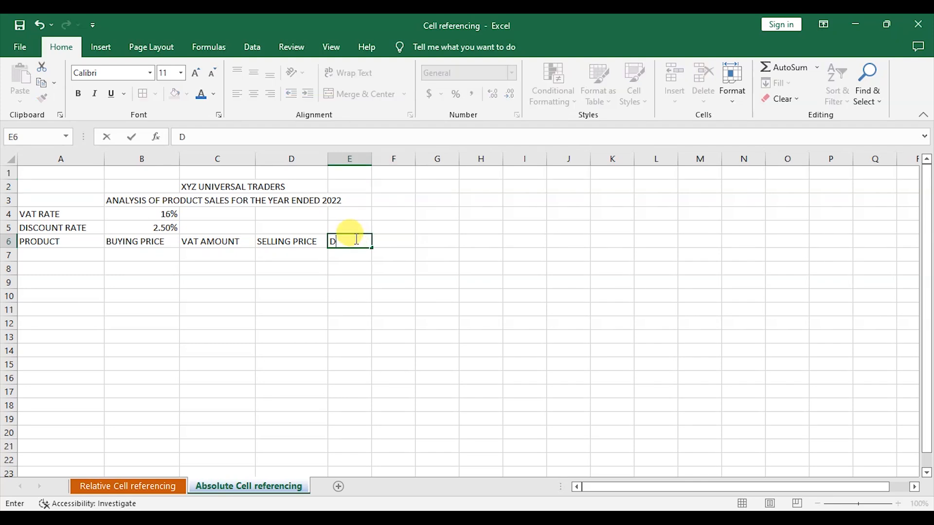
pyautogui.write('ISCOUNTED PRICE')
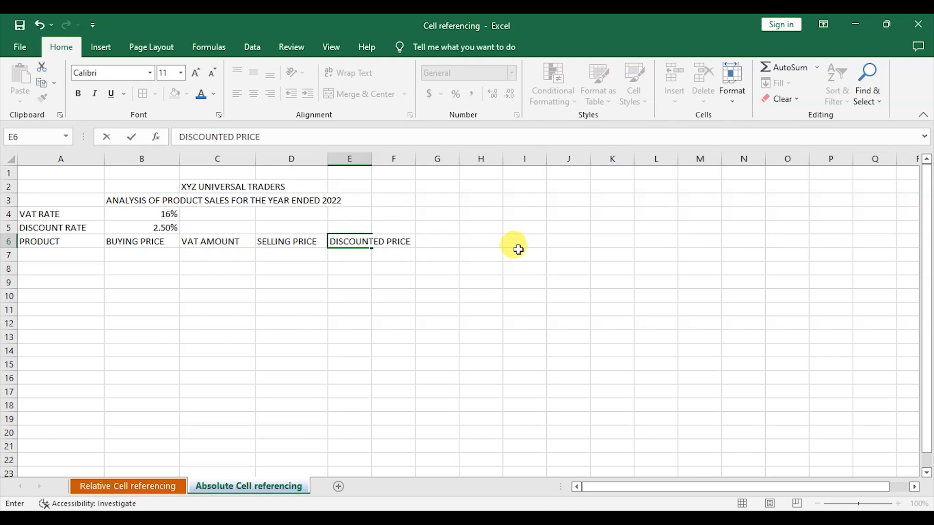
pyautogui.click(492, 282)
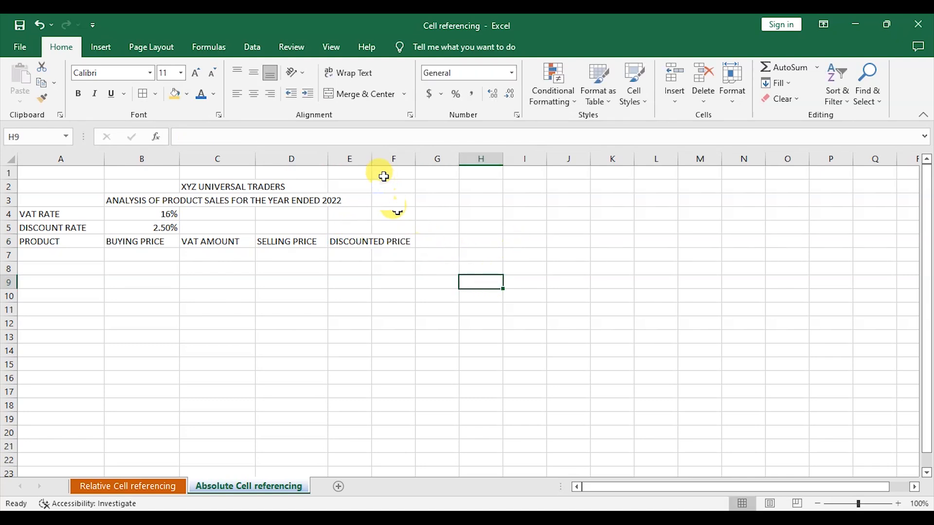
pyautogui.moveTo(372, 159); pyautogui.dragTo(425, 163)
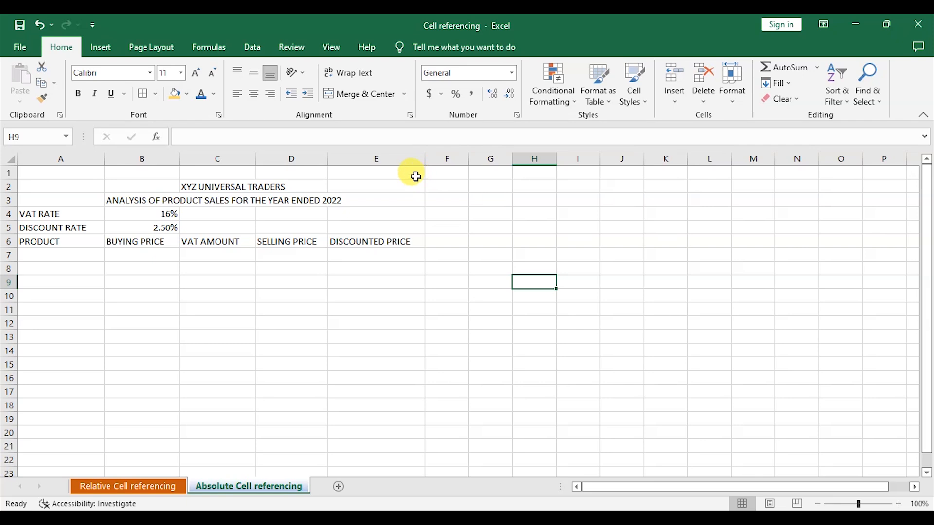
# Step: Enter the product names TISSUE, PAMPERS and COOKING OIL in capitals in cells A7 to A9
pyautogui.click(65, 254)
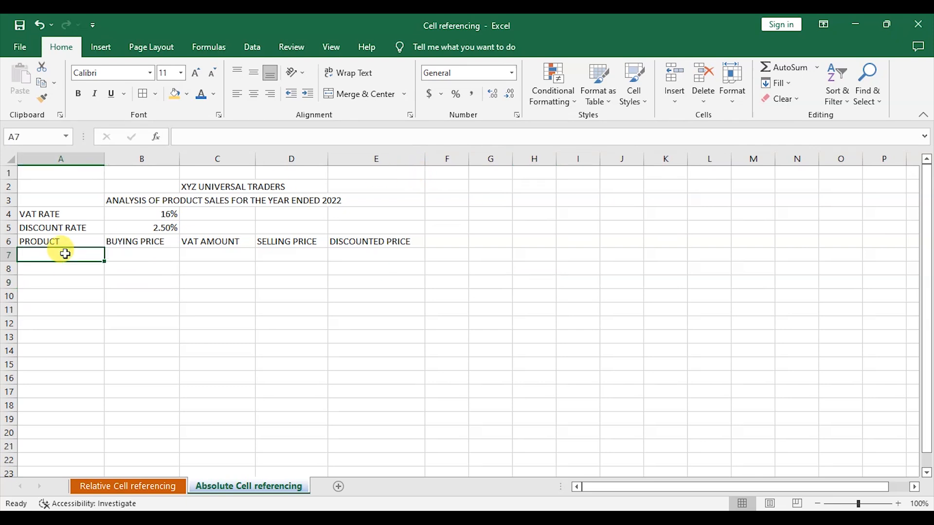
pyautogui.write('TISSUE')
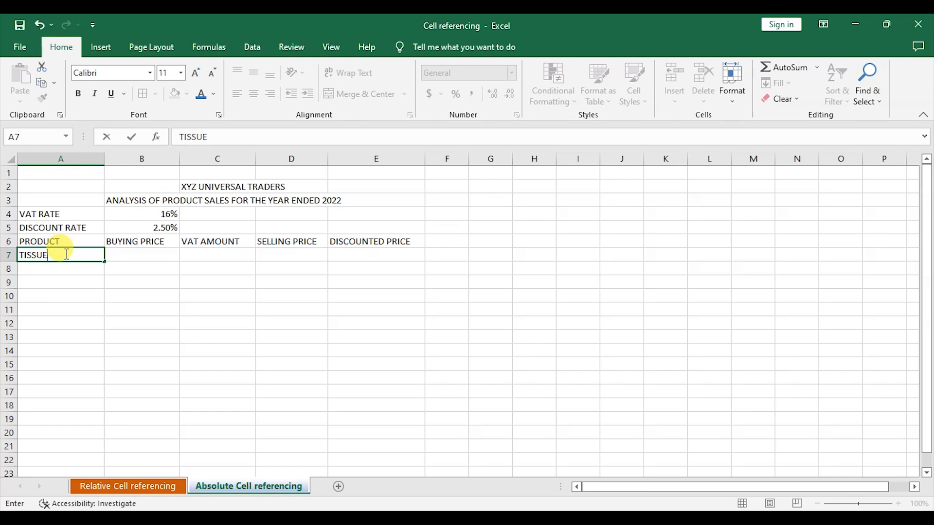
pyautogui.press('Return')
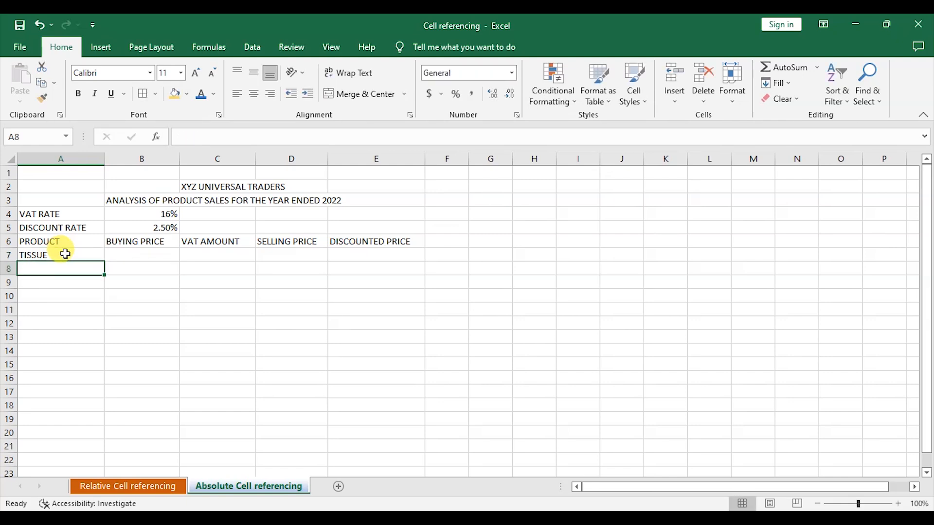
pyautogui.write('PAMPER')
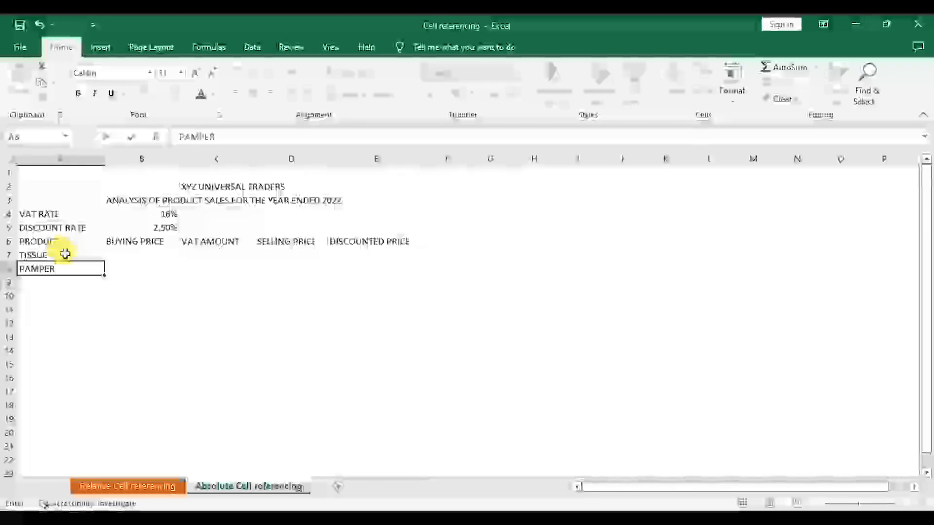
pyautogui.write('S')
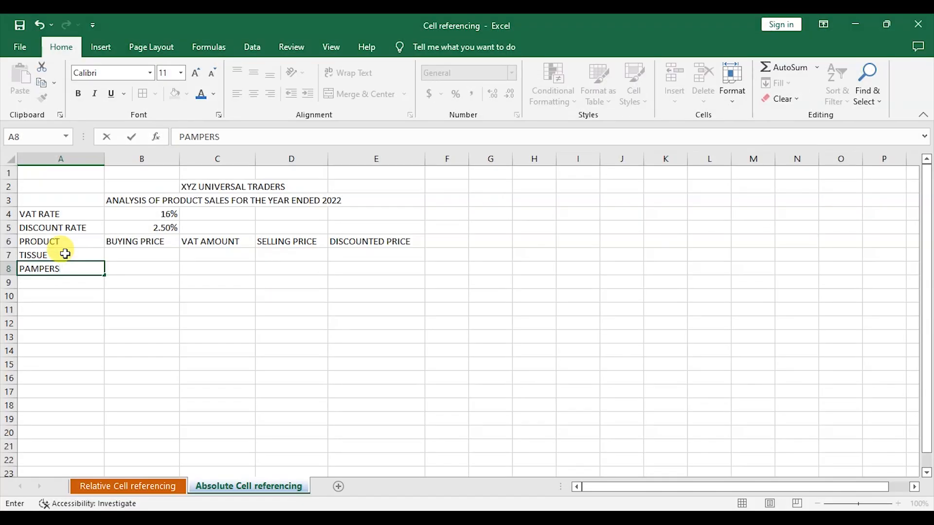
pyautogui.press('Return')
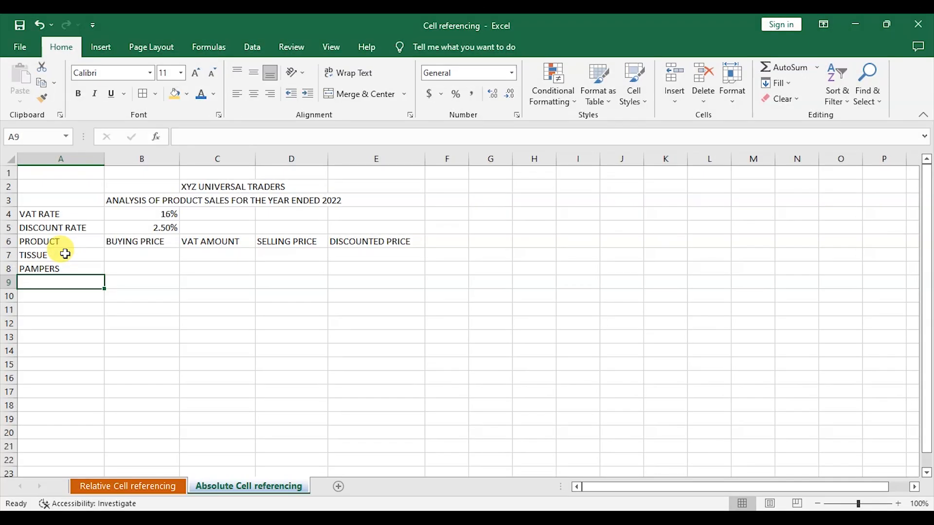
pyautogui.write('COOKING OIL')
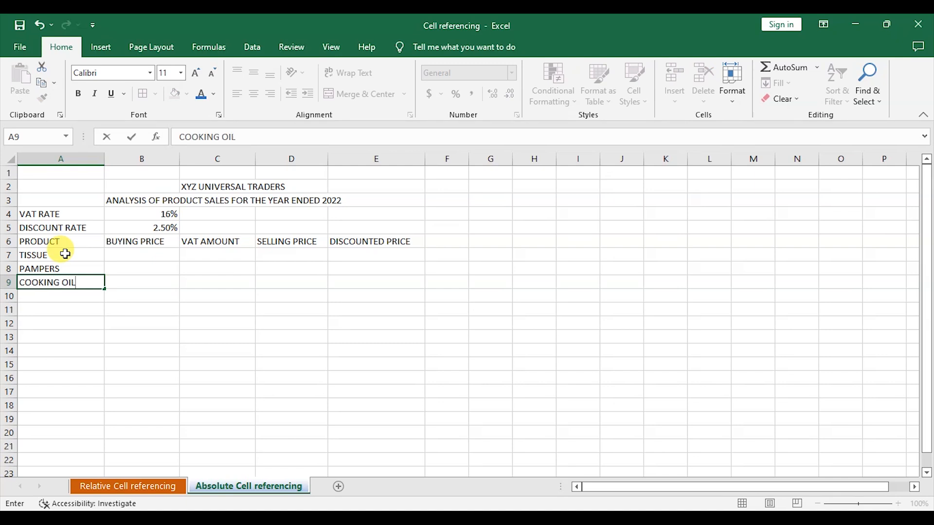
# Step: Enter the product names in A7 to A9 in title case as Tissue, Pampers and Cooking Oil
pyautogui.click(65, 253)
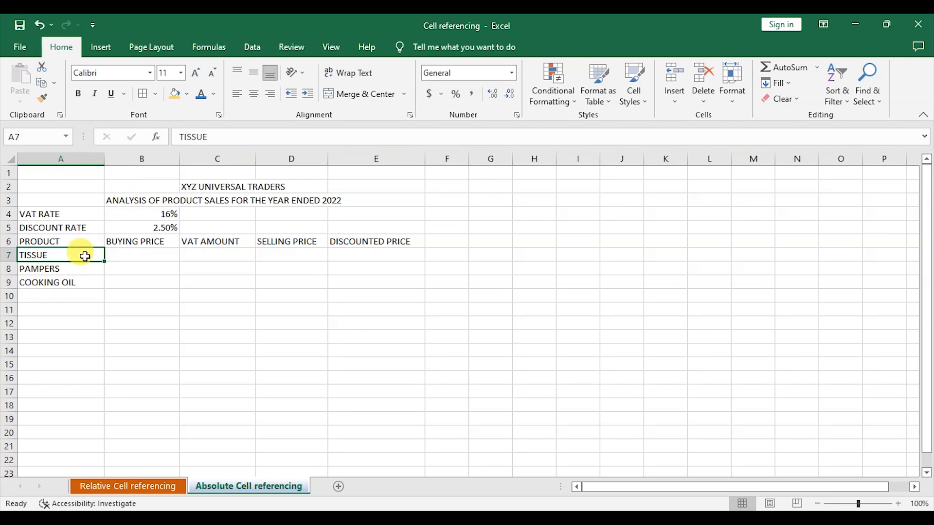
pyautogui.write('Tissue')
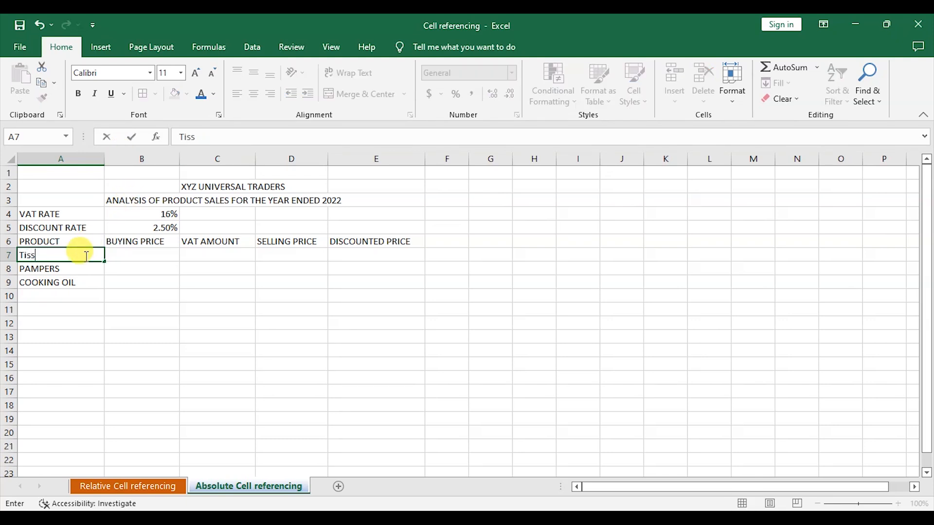
pyautogui.click(65, 269)
pyautogui.write('Pampe')
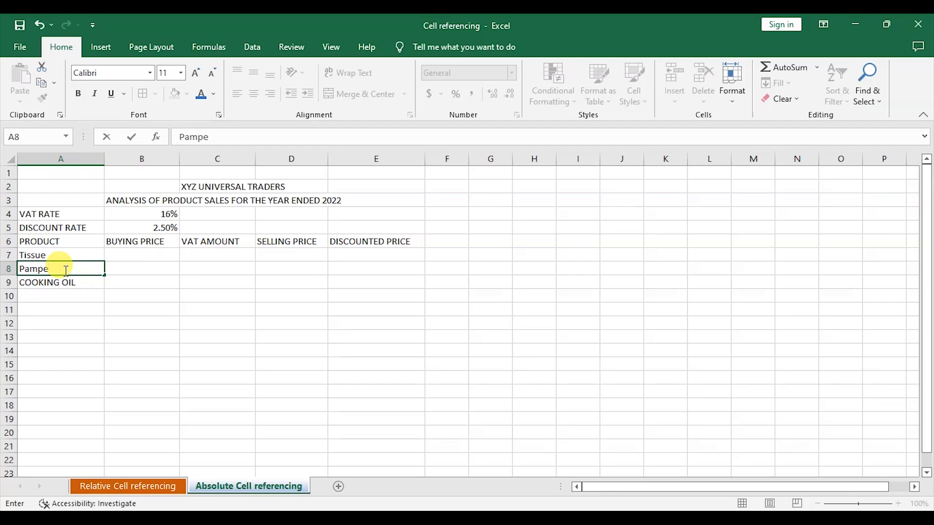
pyautogui.write('rs')
pyautogui.click(66, 283)
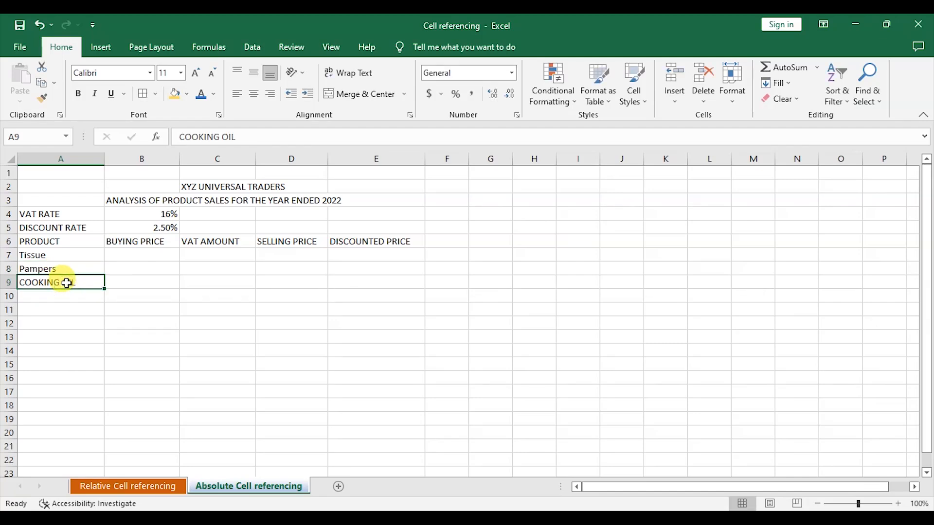
pyautogui.write('Cooking Oil')
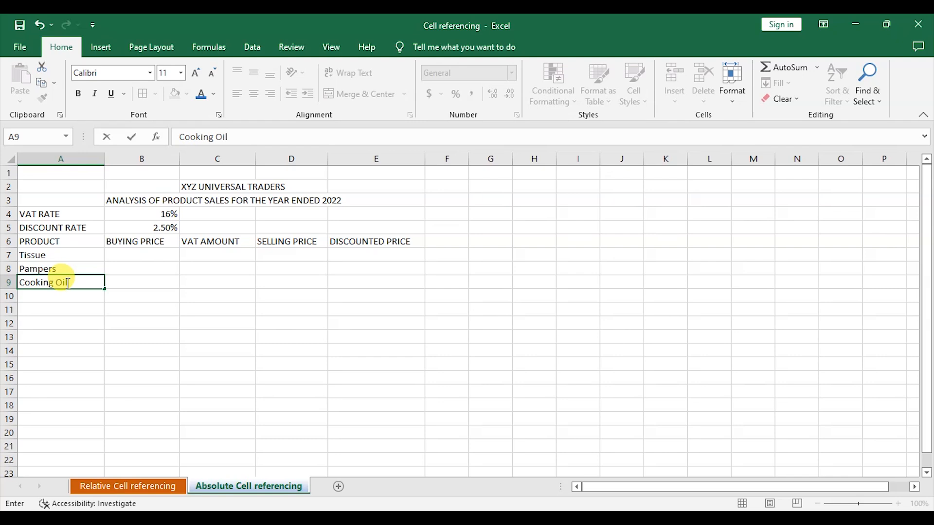
# Step: Add the products Honey in cell A10 and Milk in cell A11
pyautogui.click(55, 296)
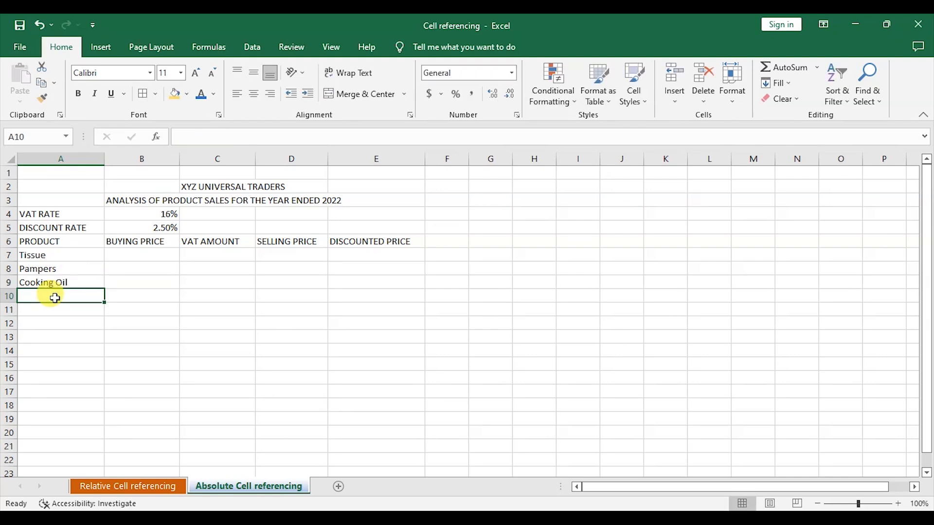
pyautogui.write('Honey')
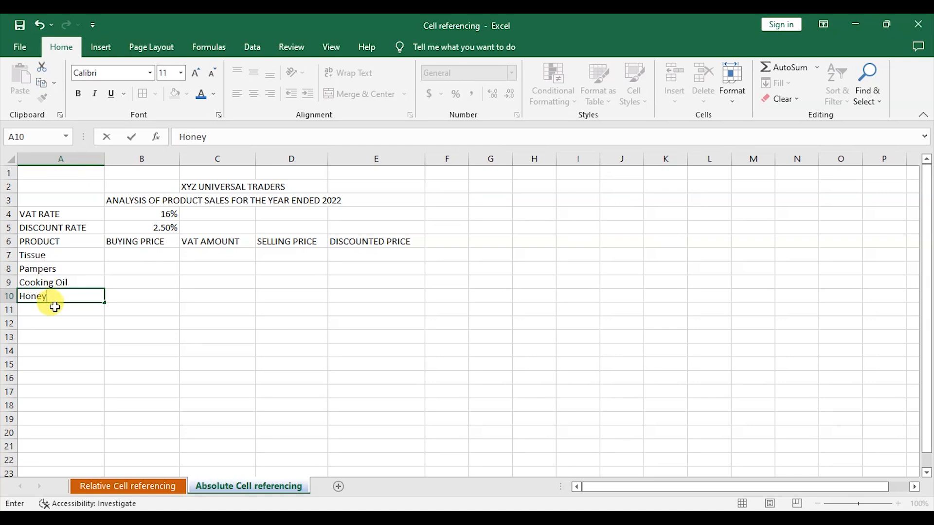
pyautogui.click(58, 310)
pyautogui.write('Mil')
pyautogui.press('Escape')
pyautogui.write('Milk')
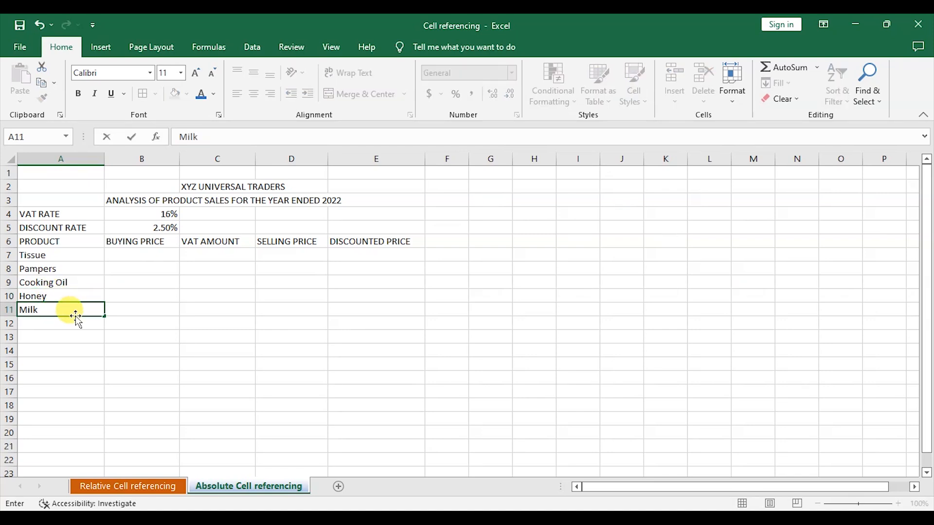
pyautogui.click(140, 308)
# Step: Enter the buying prices 320, 865, 1399, 1500 and 534 for the five products in cells B7 to B11
pyautogui.click(157, 255)
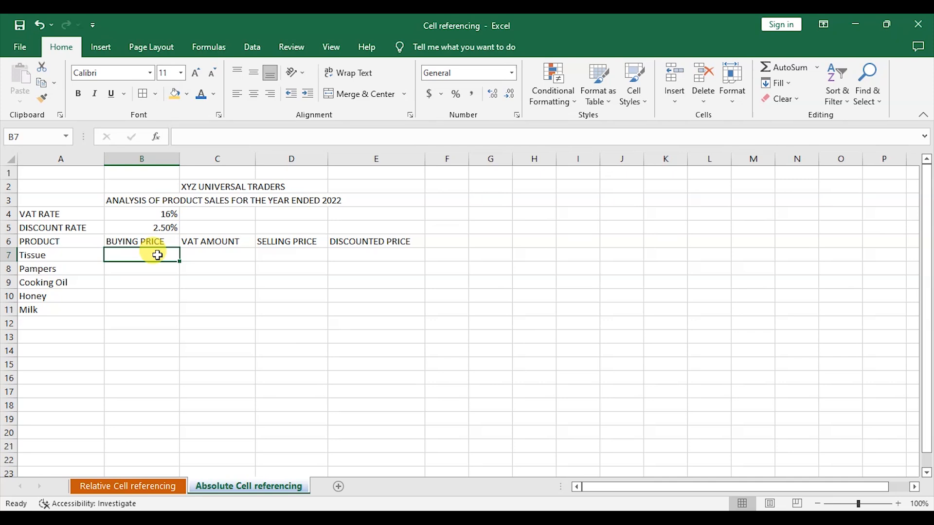
pyautogui.write('320')
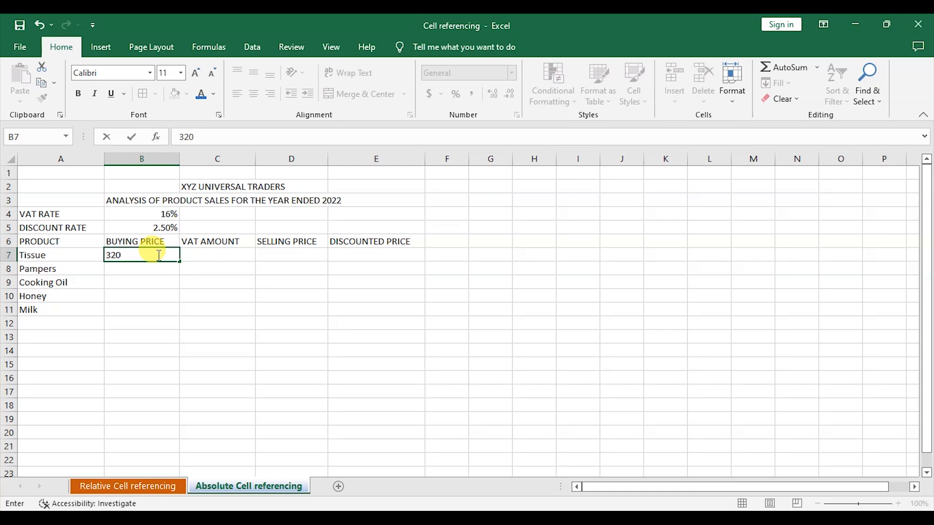
pyautogui.press('Return')
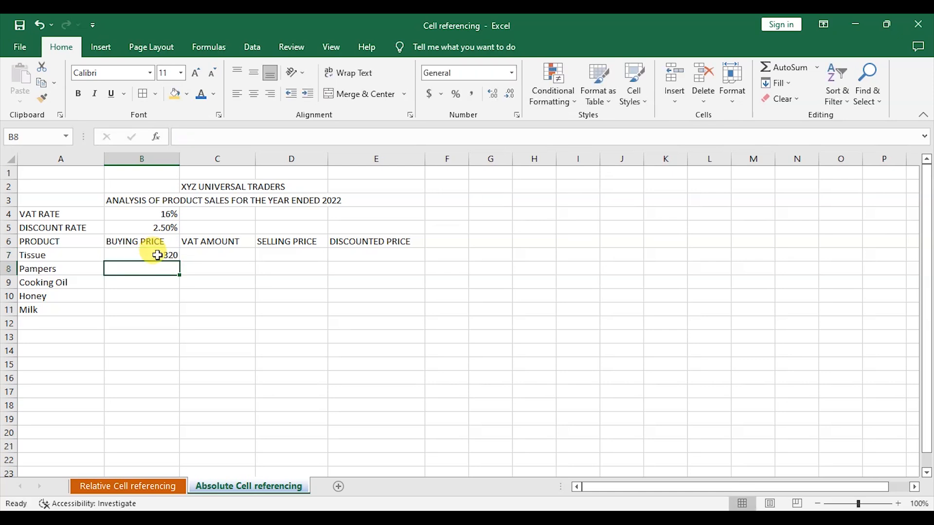
pyautogui.write('865')
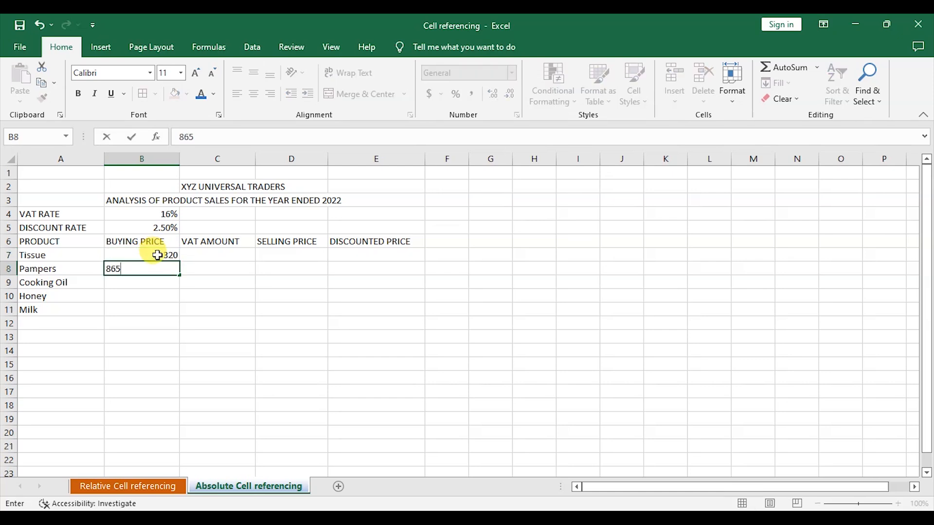
pyautogui.press('Return')
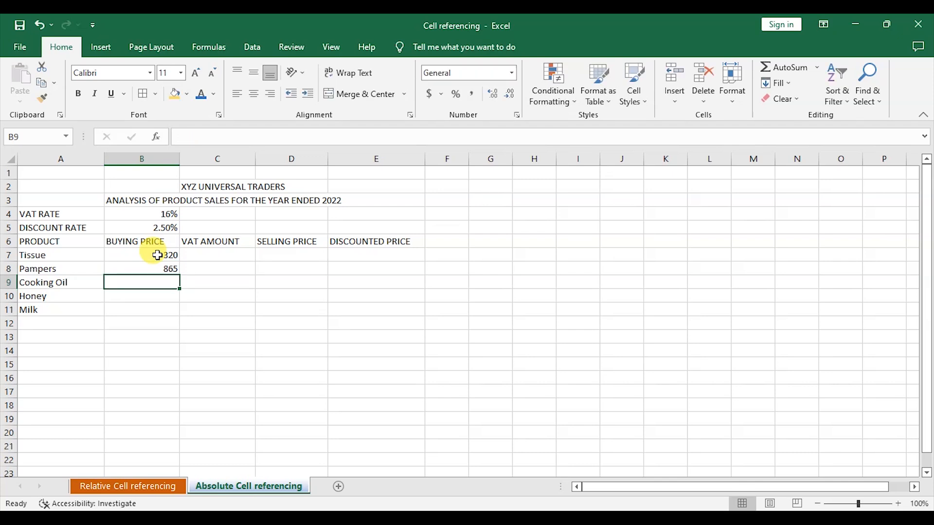
pyautogui.write('1399')
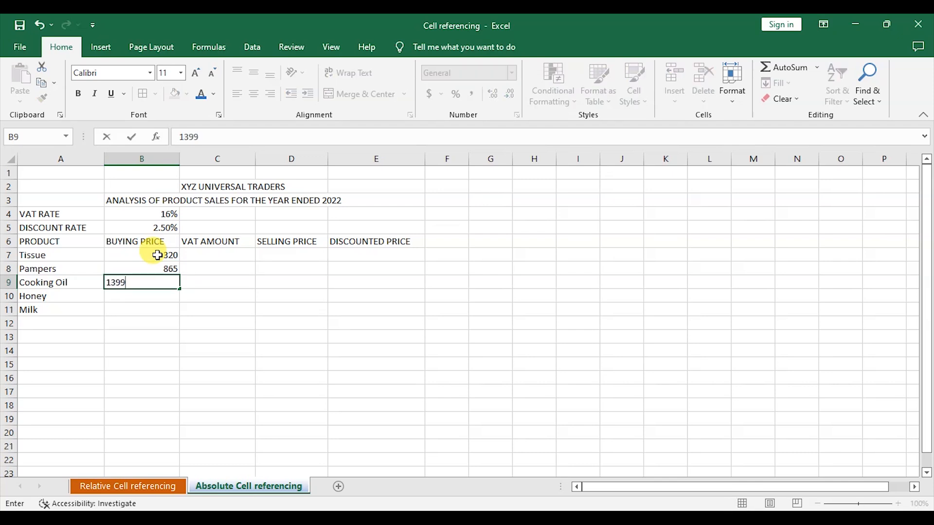
pyautogui.press('Return')
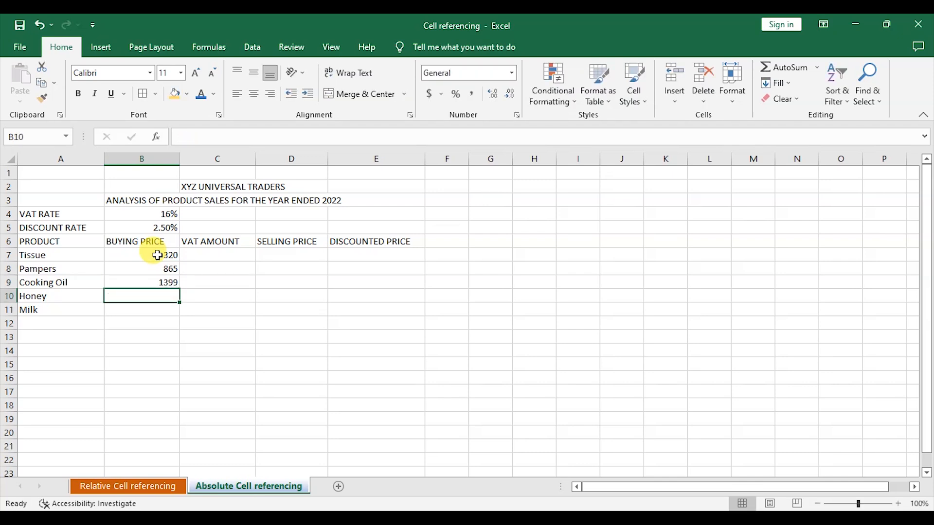
pyautogui.write('1500')
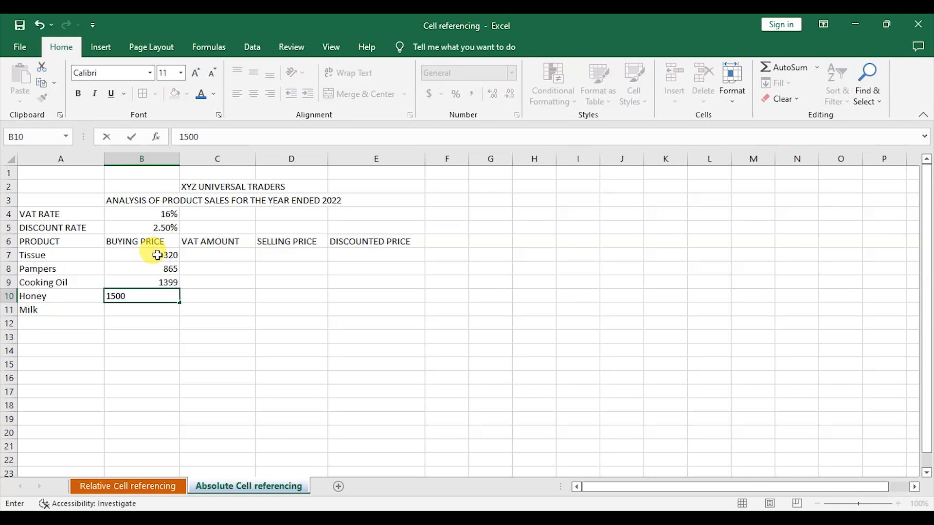
pyautogui.press('Return')
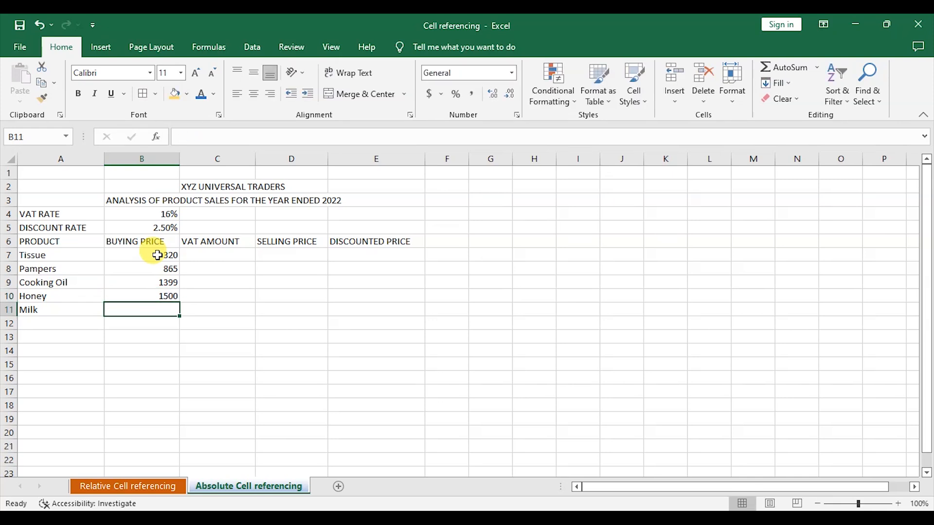
pyautogui.write('534')
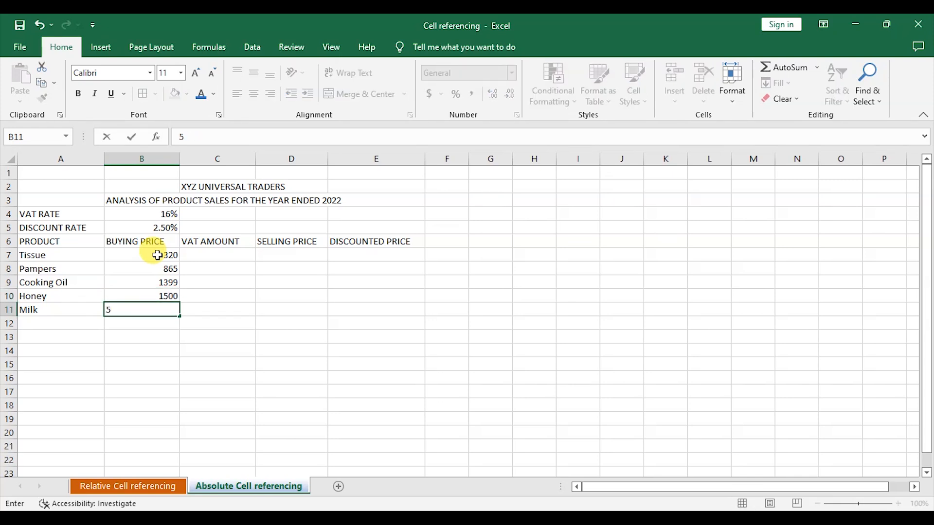
pyautogui.click(267, 279)
pyautogui.moveTo(43, 186); pyautogui.dragTo(361, 301)
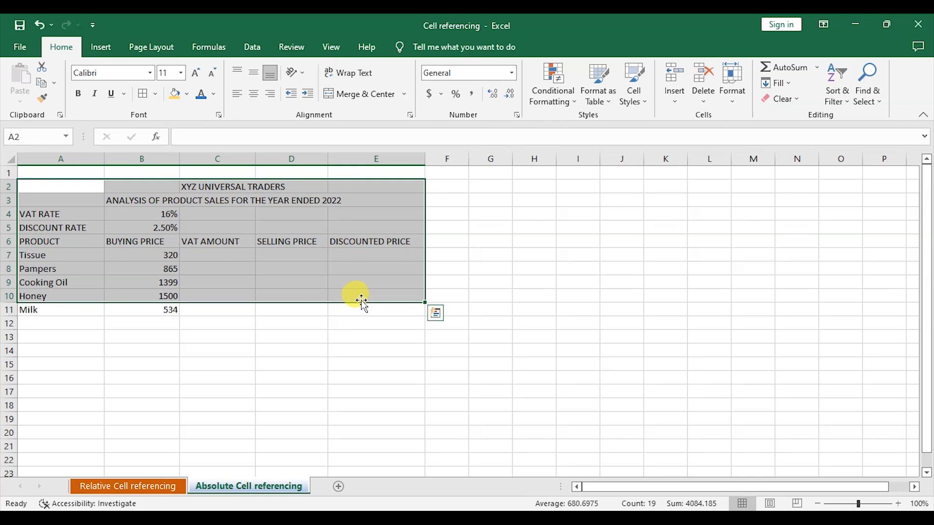
pyautogui.moveTo(407, 402); pyautogui.dragTo(375, 378)
pyautogui.moveTo(52, 189); pyautogui.dragTo(344, 311)
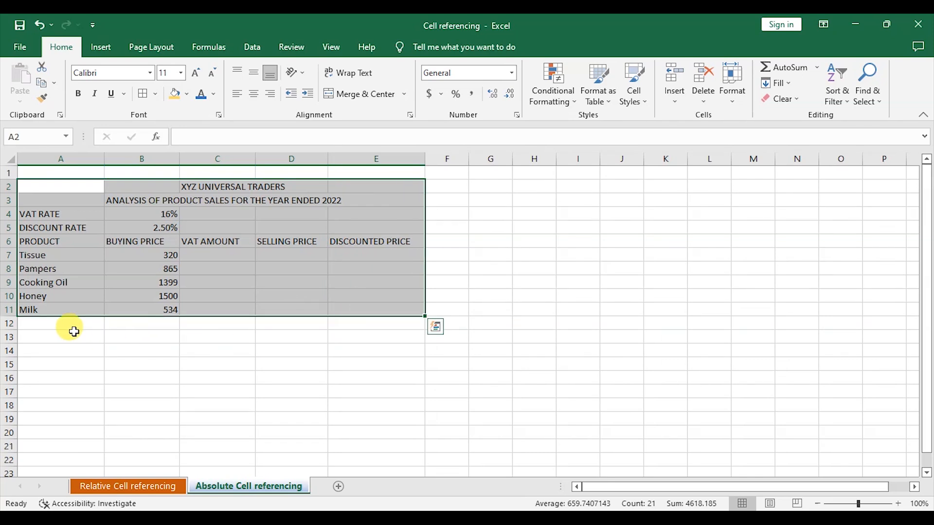
# Step: Enter the label Total in cell A12 below the last product
pyautogui.click(51, 324)
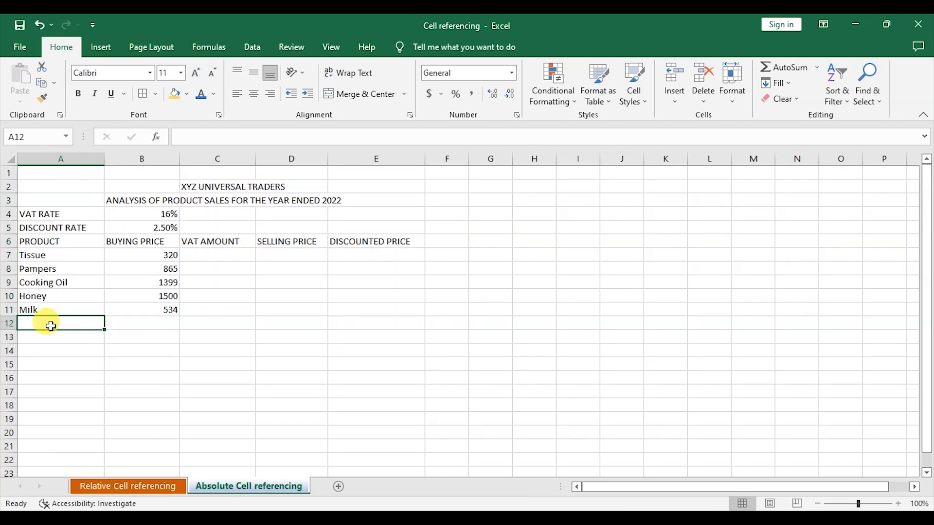
pyautogui.write('Tissue')
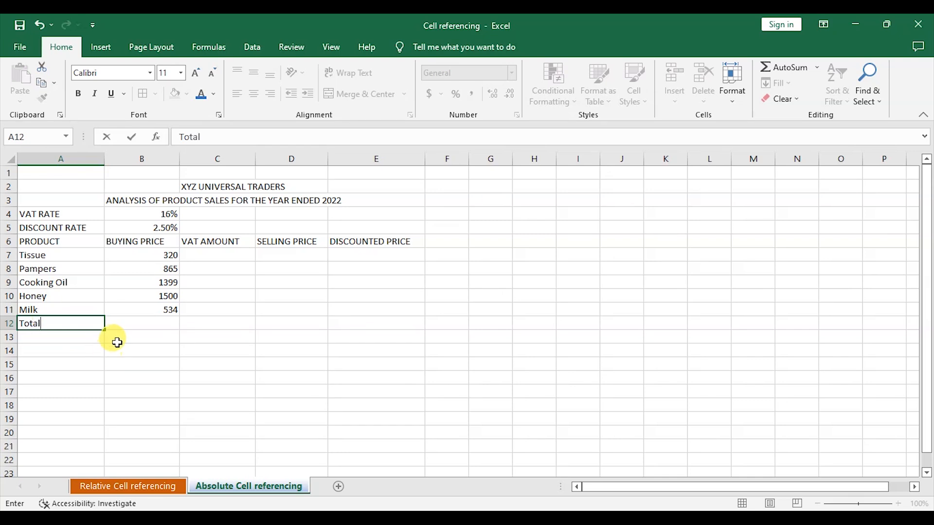
pyautogui.click(147, 323)
# Step: Apply all borders to the table range A2 to E12
pyautogui.click(44, 186)
pyautogui.moveTo(52, 220); pyautogui.dragTo(383, 321)
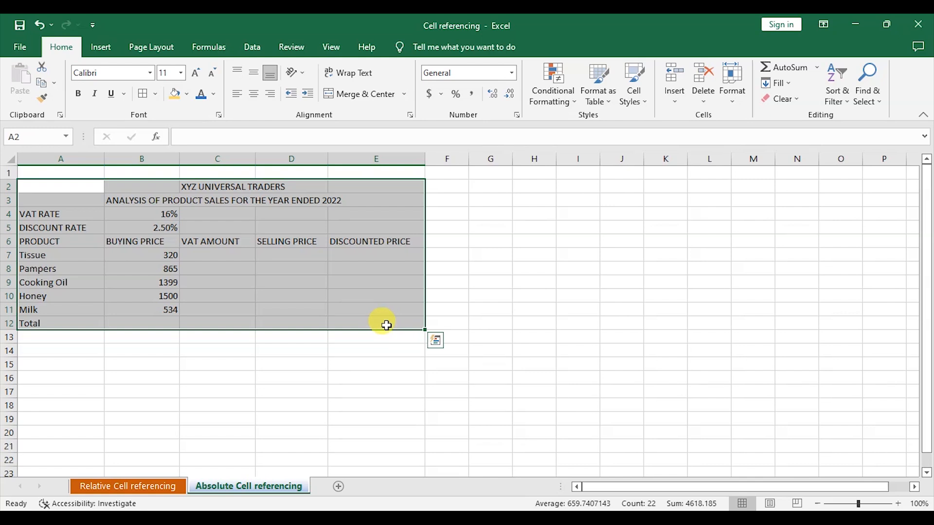
pyautogui.click(158, 96)
pyautogui.click(188, 209)
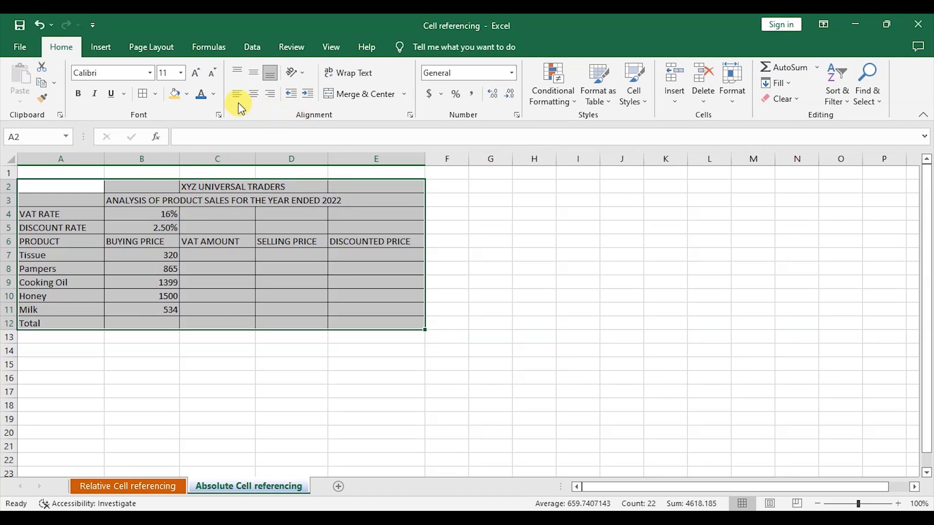
# Step: Increase the font size of the table in A2 to E12 to 16
pyautogui.click(199, 76)
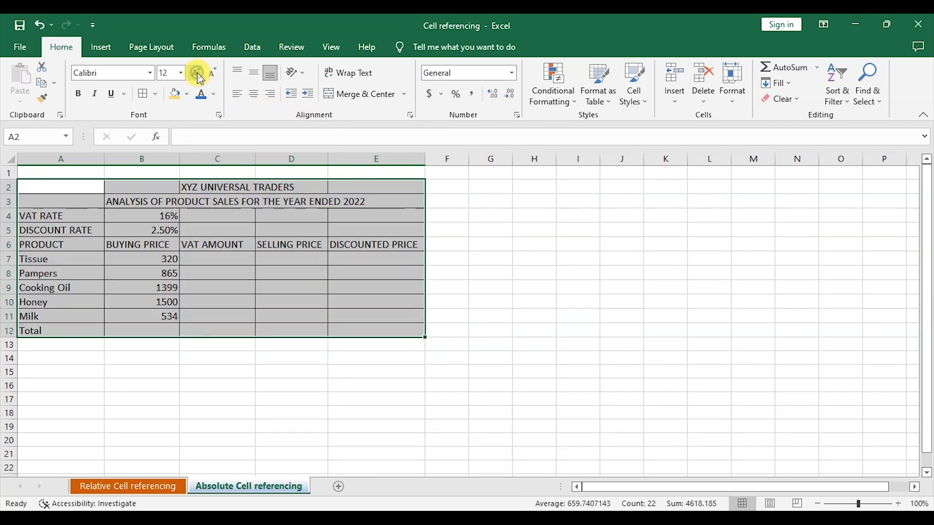
pyautogui.click(199, 76)
pyautogui.click(199, 76)
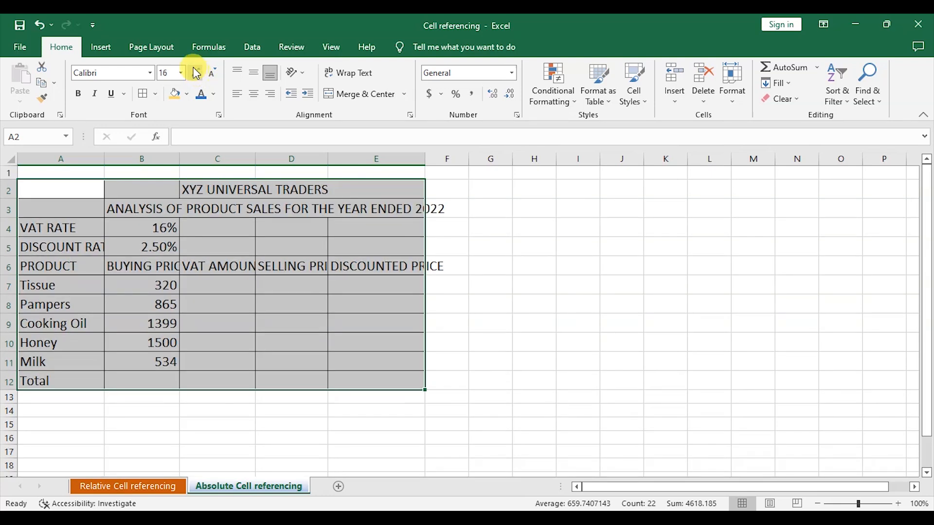
pyautogui.click(496, 352)
# Step: Widen columns A to E until all labels and headings fit inside their cells
pyautogui.moveTo(103, 156); pyautogui.dragTo(135, 160)
pyautogui.moveTo(214, 158); pyautogui.dragTo(234, 163)
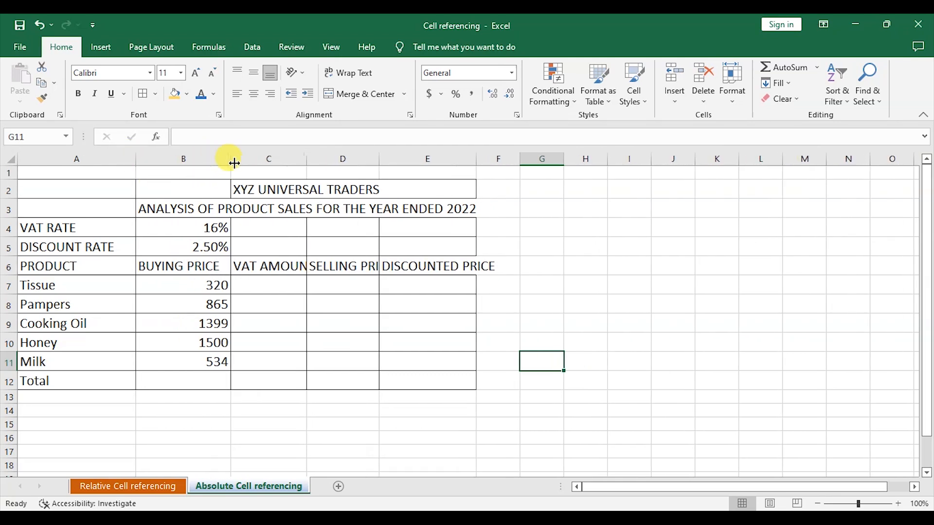
pyautogui.moveTo(307, 158); pyautogui.dragTo(329, 158)
pyautogui.moveTo(400, 159); pyautogui.dragTo(431, 159)
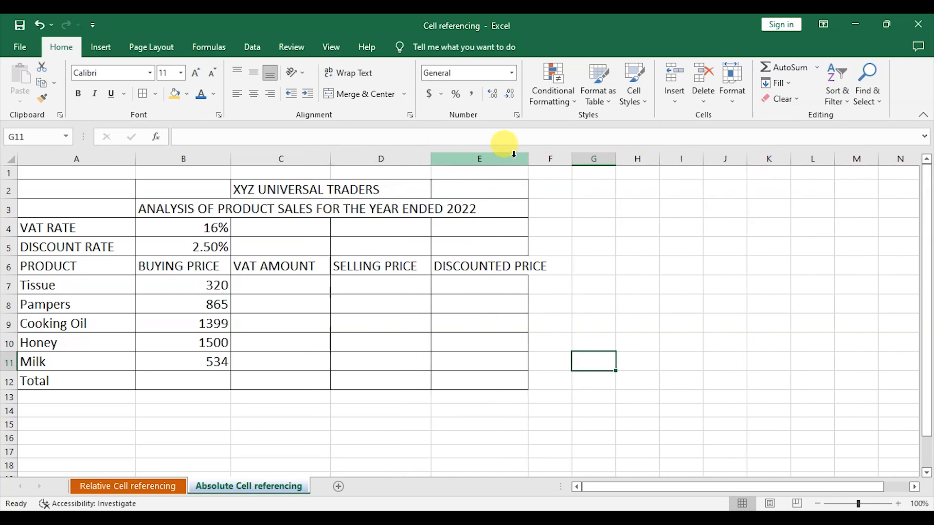
pyautogui.moveTo(526, 159); pyautogui.dragTo(568, 159)
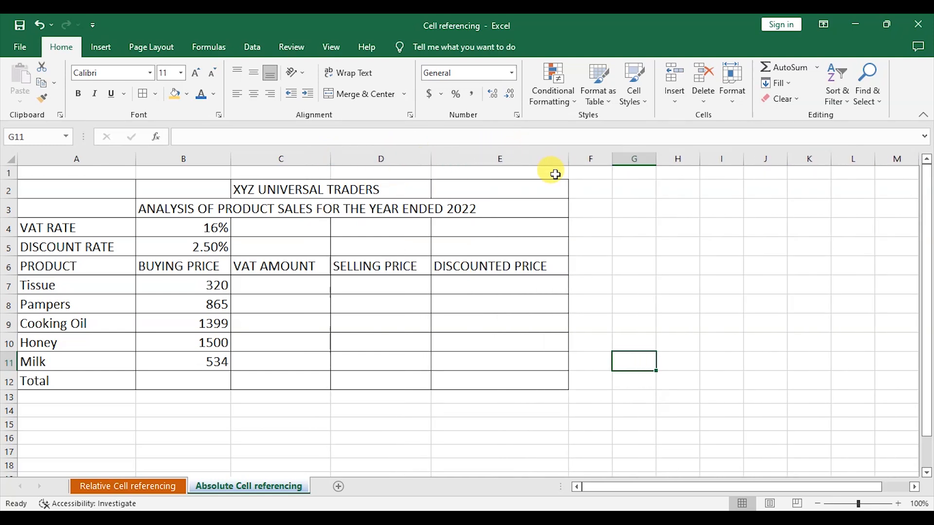
pyautogui.click(433, 411)
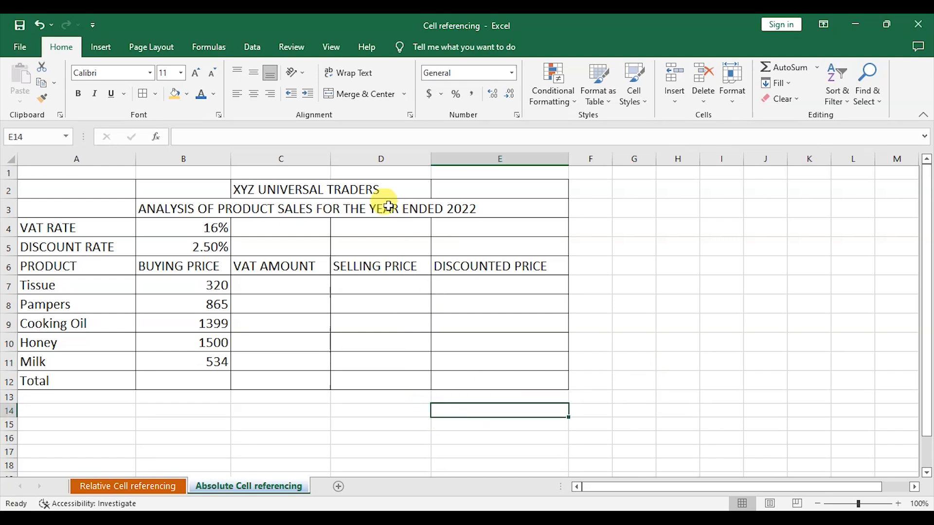
# Step: Merge and center the two title rows across columns A to E, A2:E2 and A3:E3 separately
pyautogui.moveTo(63, 183); pyautogui.dragTo(494, 187)
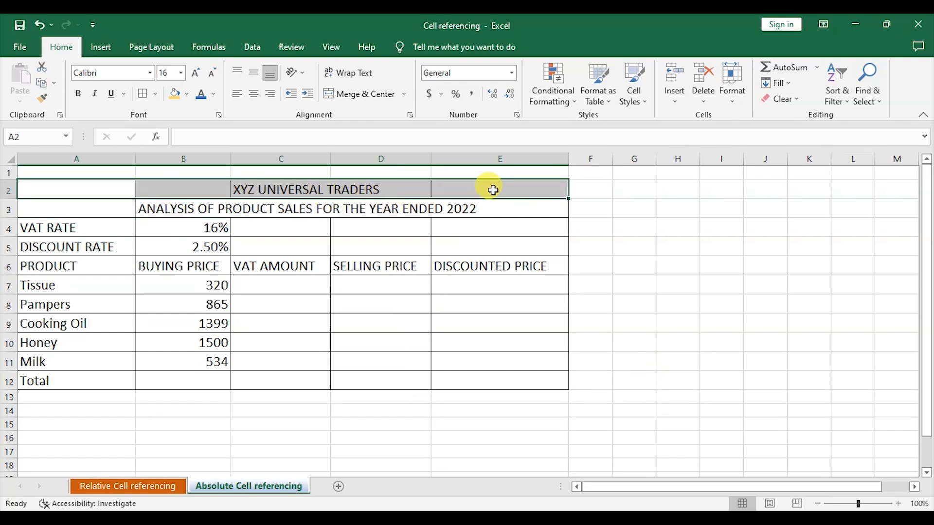
pyautogui.click(369, 96)
pyautogui.moveTo(71, 207); pyautogui.dragTo(446, 212)
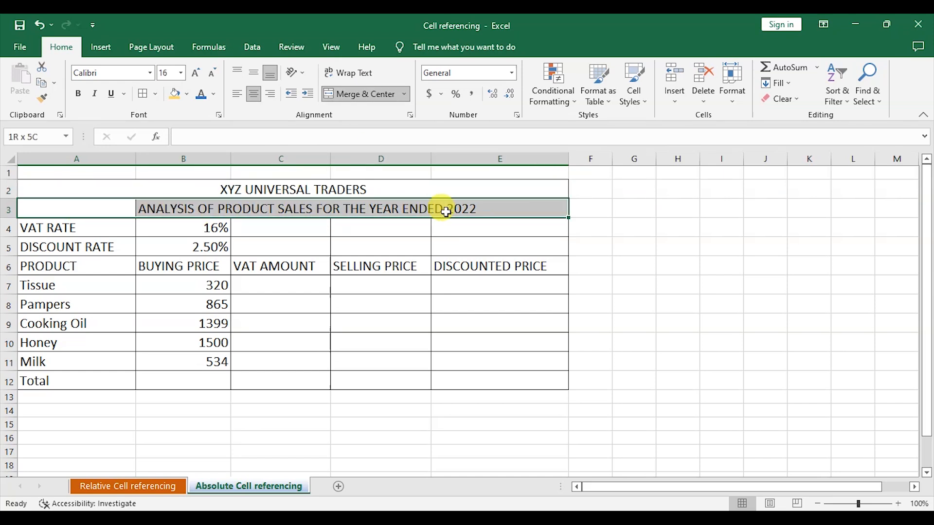
pyautogui.click(347, 96)
pyautogui.click(761, 322)
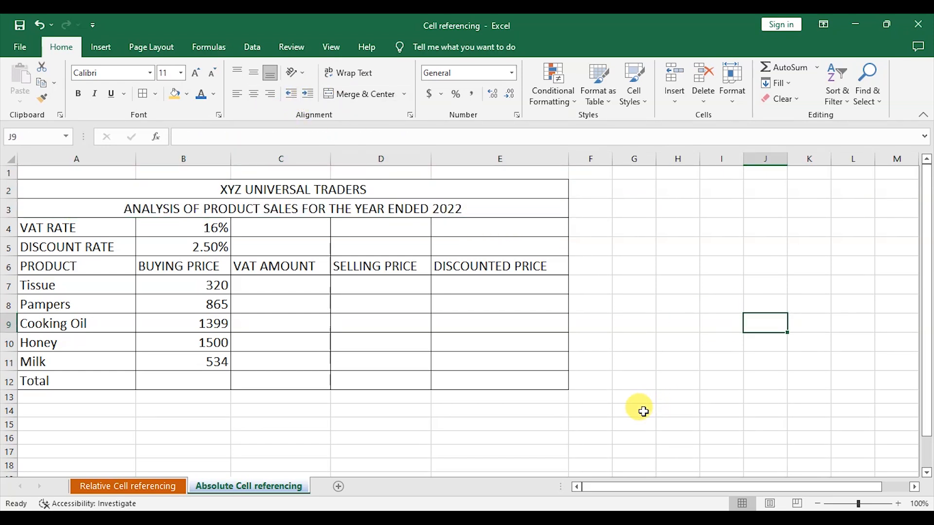
# Step: Apply the Bottom Border option to the merged XYZ UNIVERSAL TRADERS title in row 2
pyautogui.moveTo(83, 185); pyautogui.dragTo(298, 186)
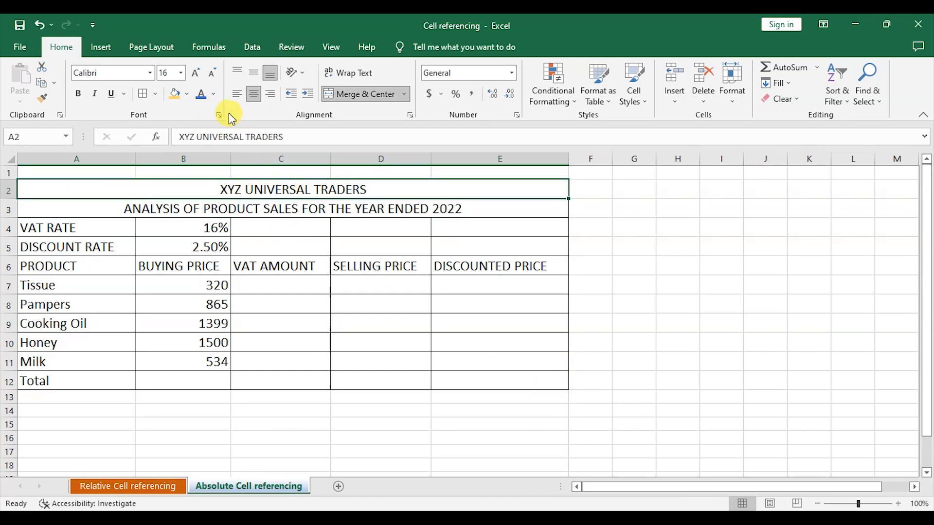
pyautogui.click(161, 94)
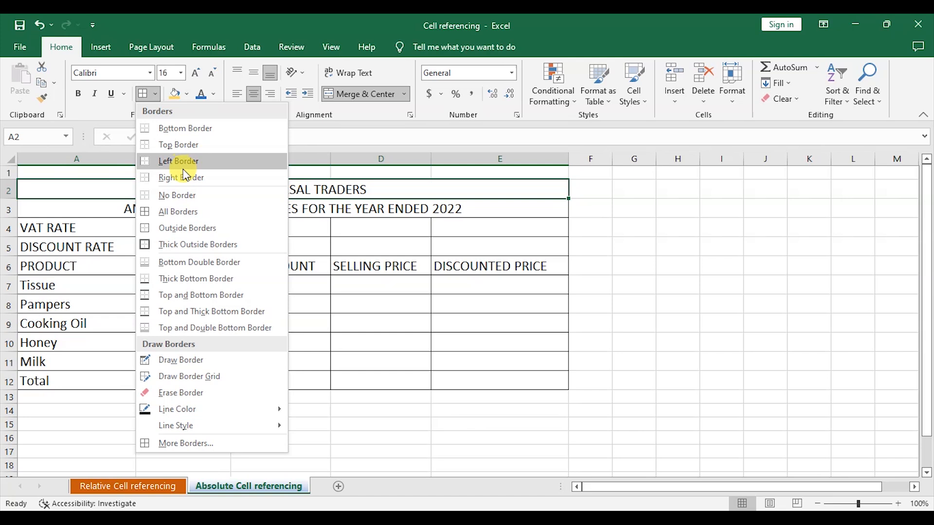
pyautogui.click(175, 136)
pyautogui.click(621, 303)
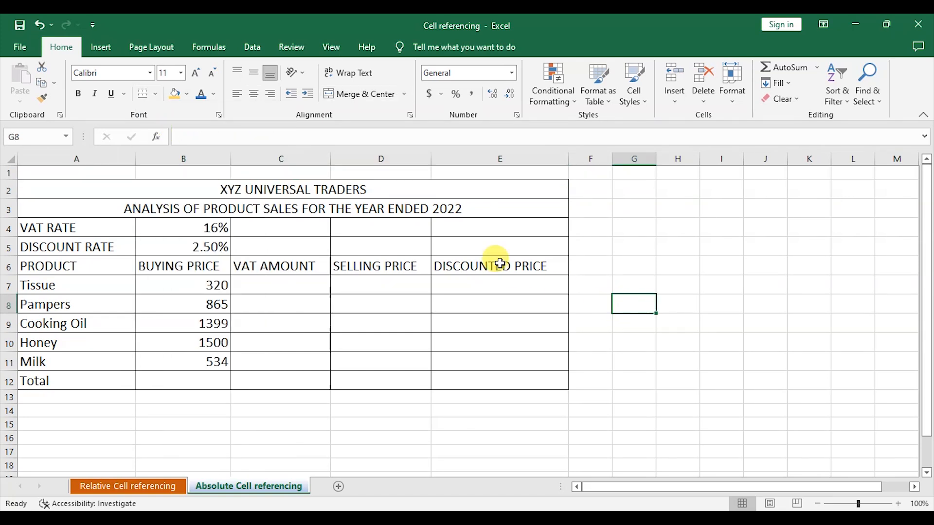
pyautogui.moveTo(86, 189); pyautogui.dragTo(440, 196)
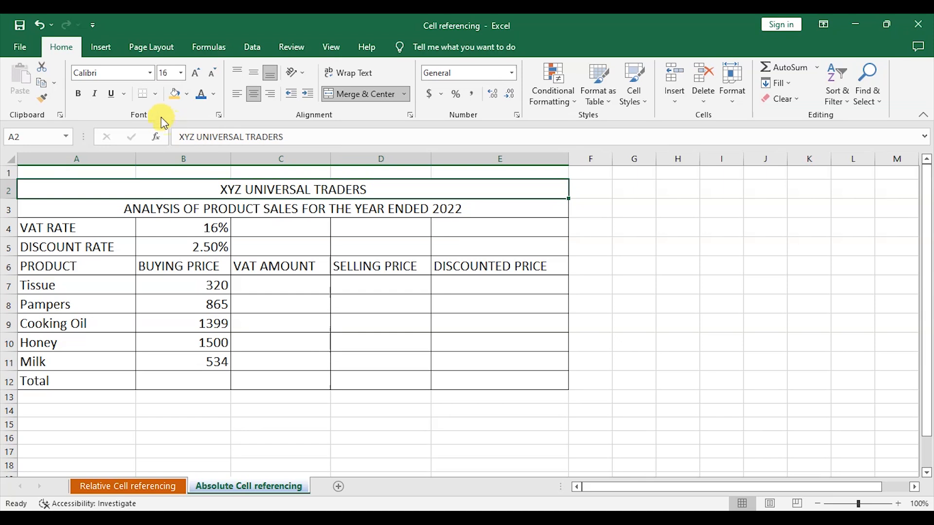
pyautogui.click(155, 94)
pyautogui.click(176, 130)
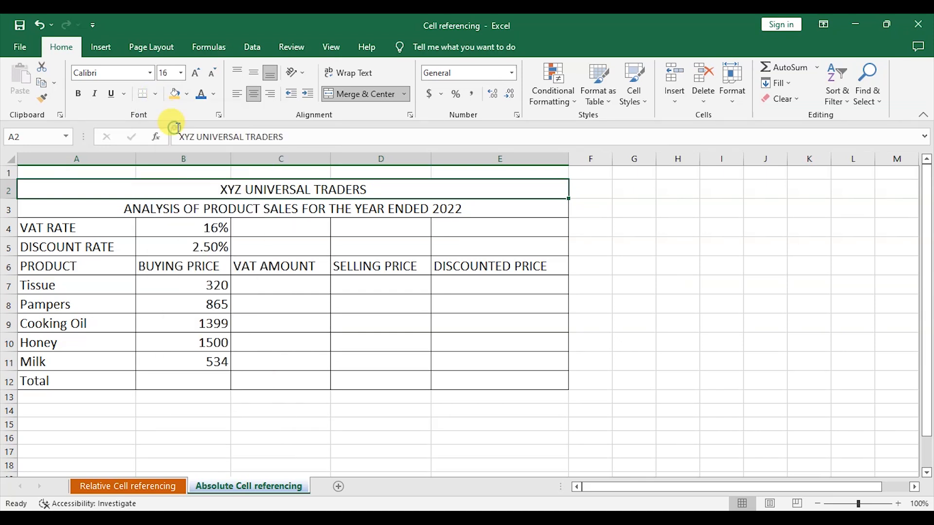
pyautogui.click(630, 258)
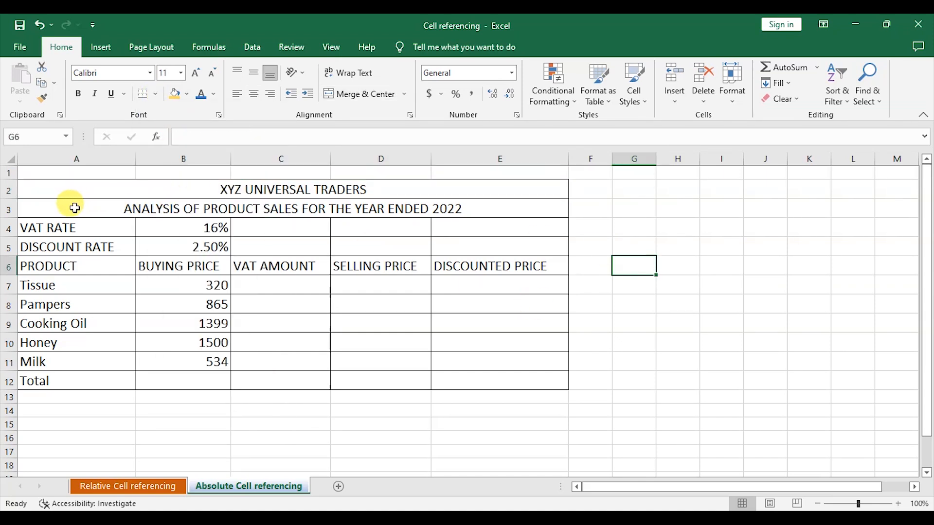
# Step: Apply the Top Border option to the merged subtitle in row 3 and the Bottom Border option again to the row 2 title
pyautogui.click(73, 206)
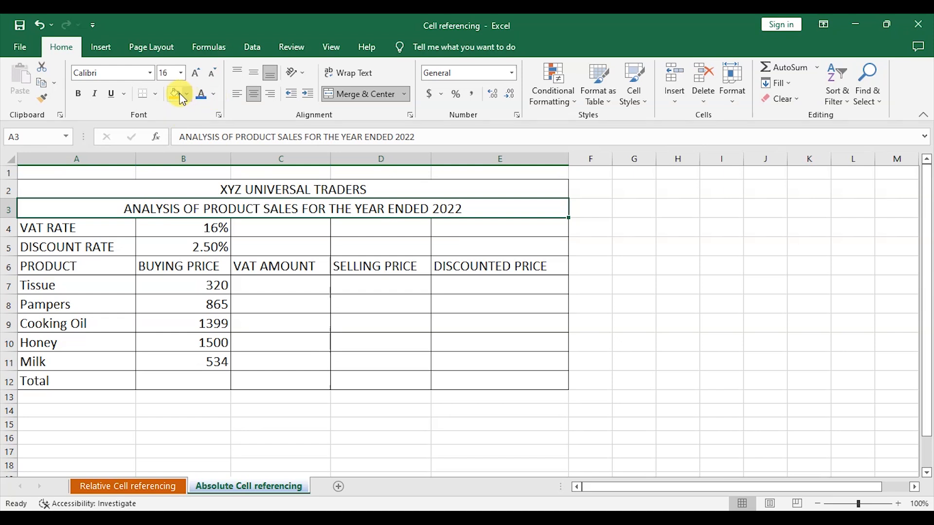
pyautogui.click(155, 94)
pyautogui.click(171, 146)
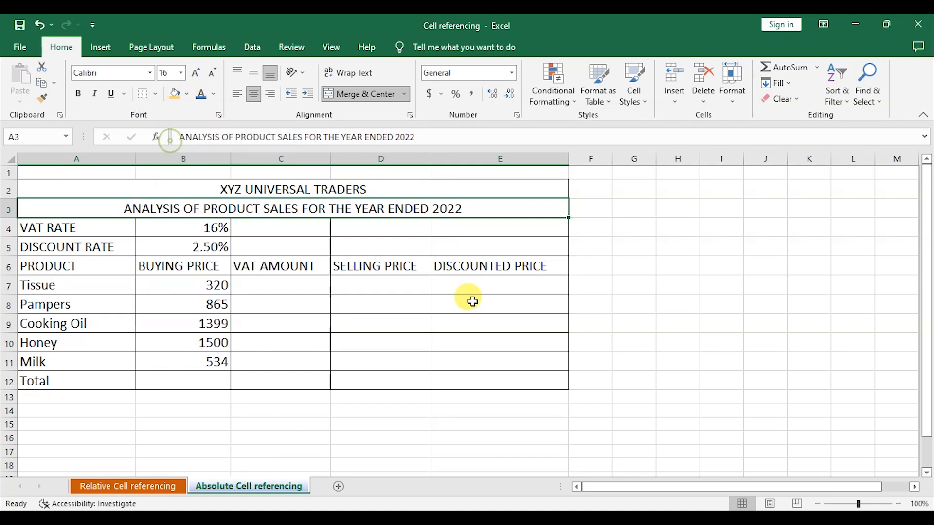
pyautogui.click(592, 345)
pyautogui.click(66, 194)
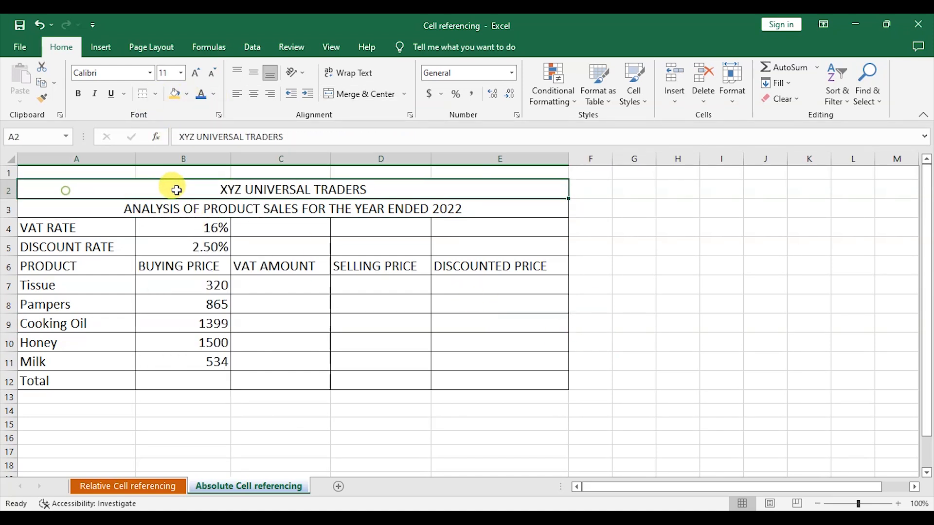
pyautogui.click(156, 94)
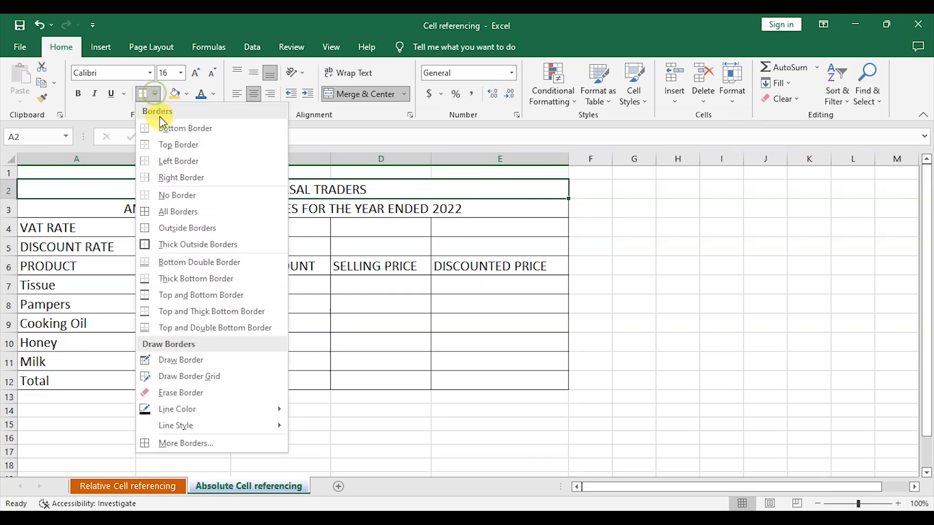
pyautogui.click(159, 125)
pyautogui.click(628, 284)
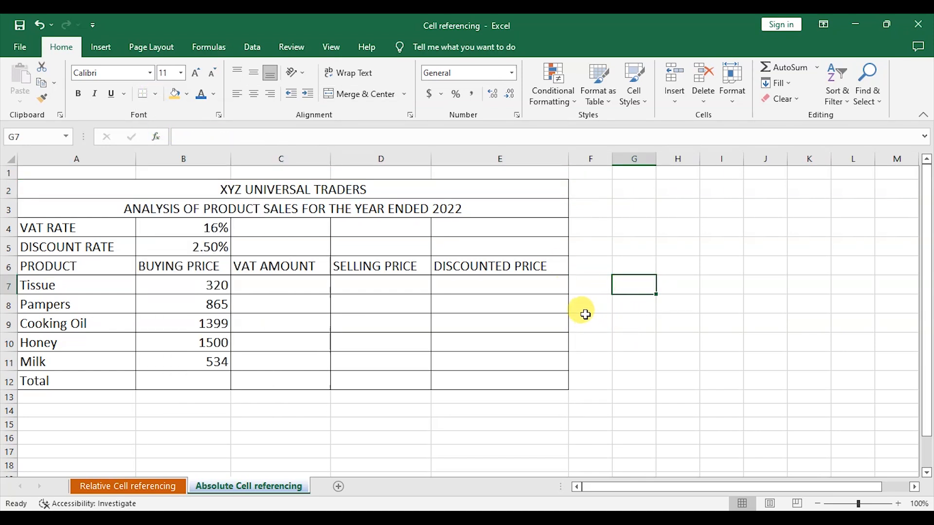
pyautogui.moveTo(797, 323); pyautogui.dragTo(768, 322)
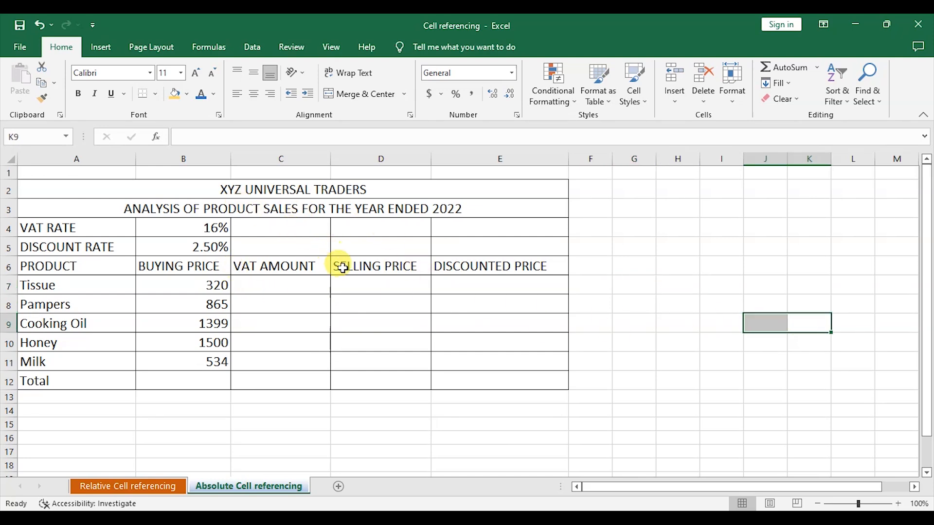
# Step: Delete the empty cells C4 to E5 beside the VAT and discount rates, shifting cells left
pyautogui.moveTo(276, 231); pyautogui.dragTo(457, 240)
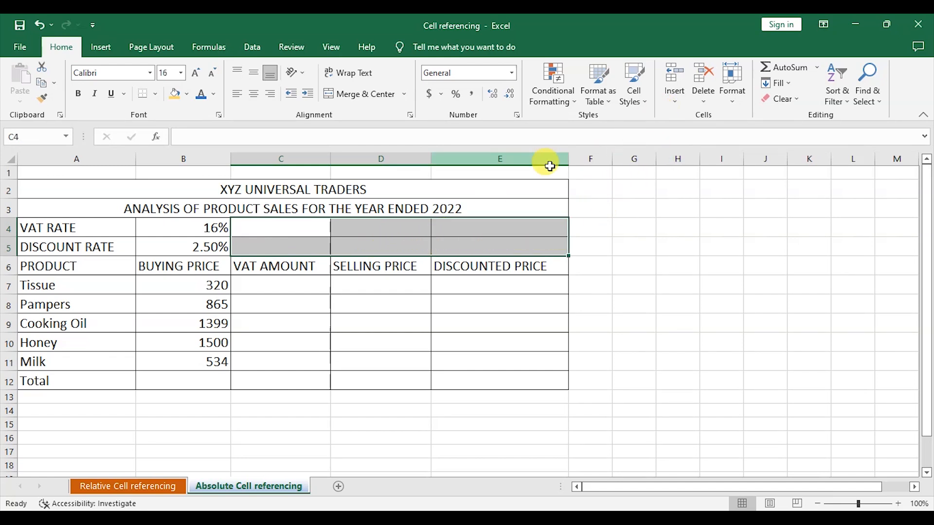
pyautogui.click(703, 96)
pyautogui.click(719, 120)
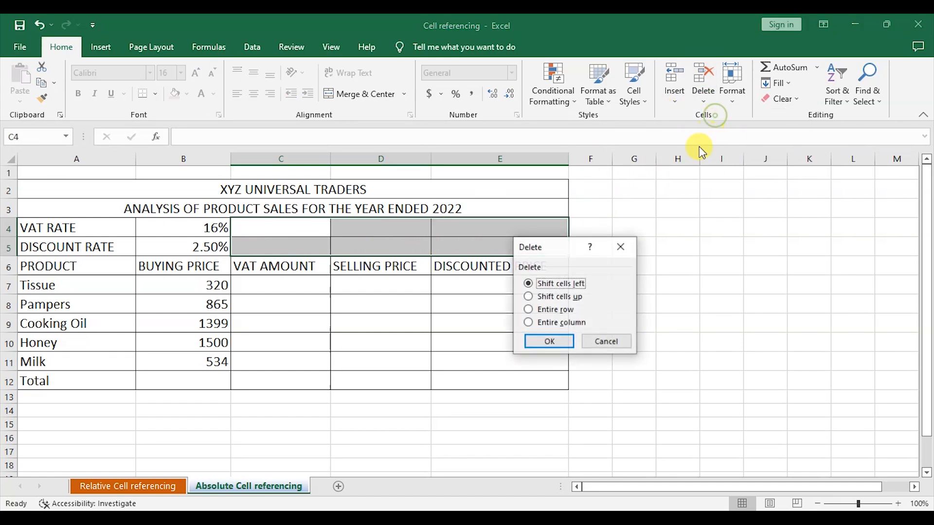
pyautogui.click(553, 338)
pyautogui.click(675, 314)
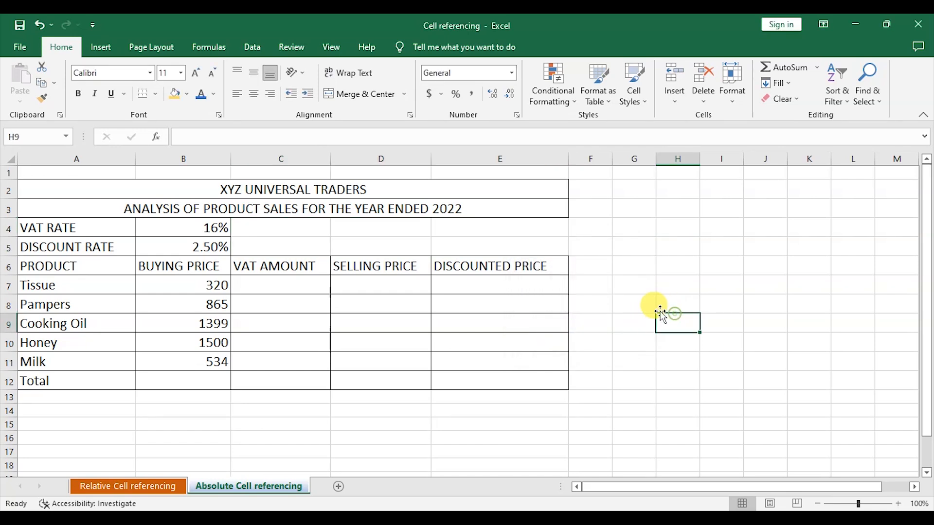
# Step: Open the border options for cells E4 to E5
pyautogui.moveTo(547, 226); pyautogui.dragTo(549, 251)
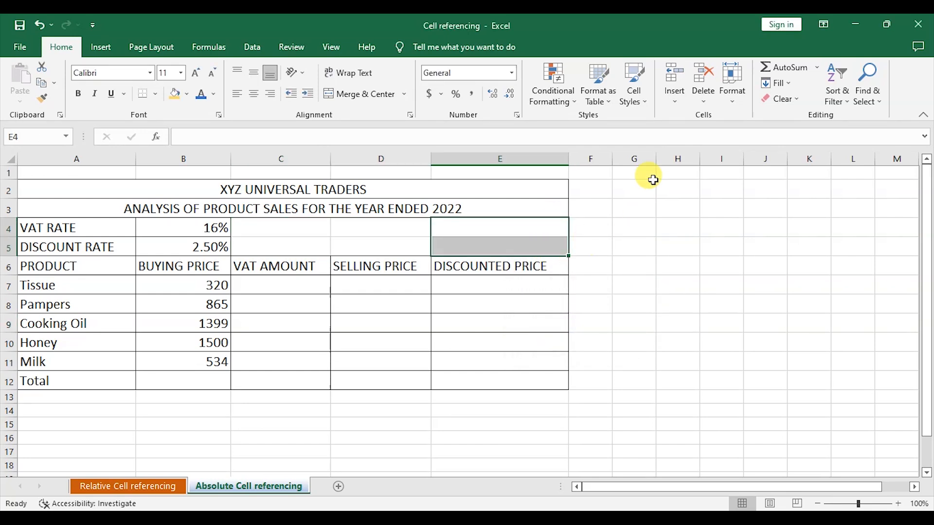
pyautogui.click(156, 94)
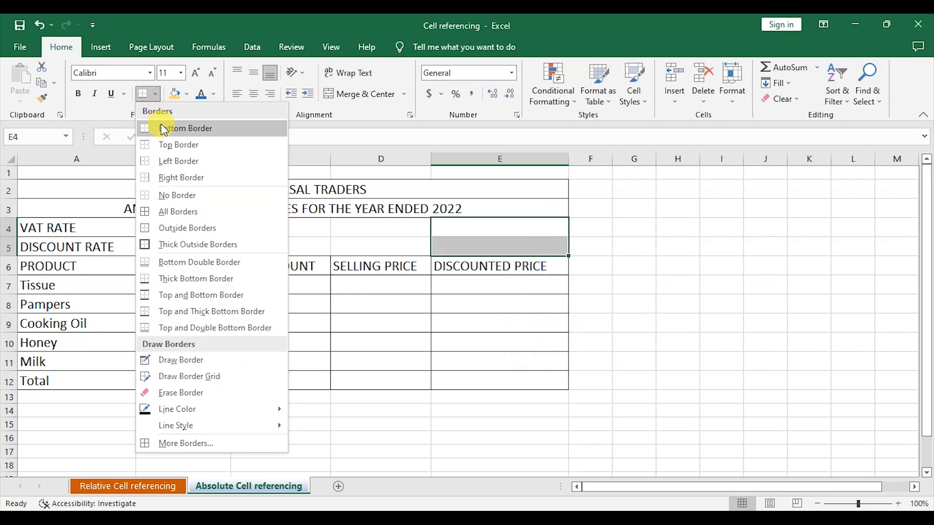
# Step: Apply a right border to cells E4:E5
pyautogui.click(179, 179)
pyautogui.click(671, 283)
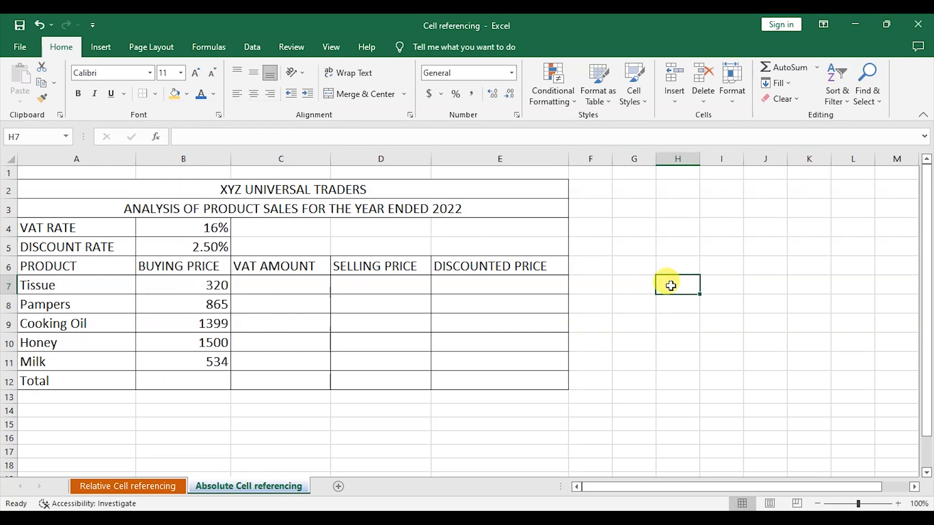
# Step: Write the note "VAT AMOUNT=BUYING PRICE* VAT RATE" in cell G3 beside the table
pyautogui.click(630, 207)
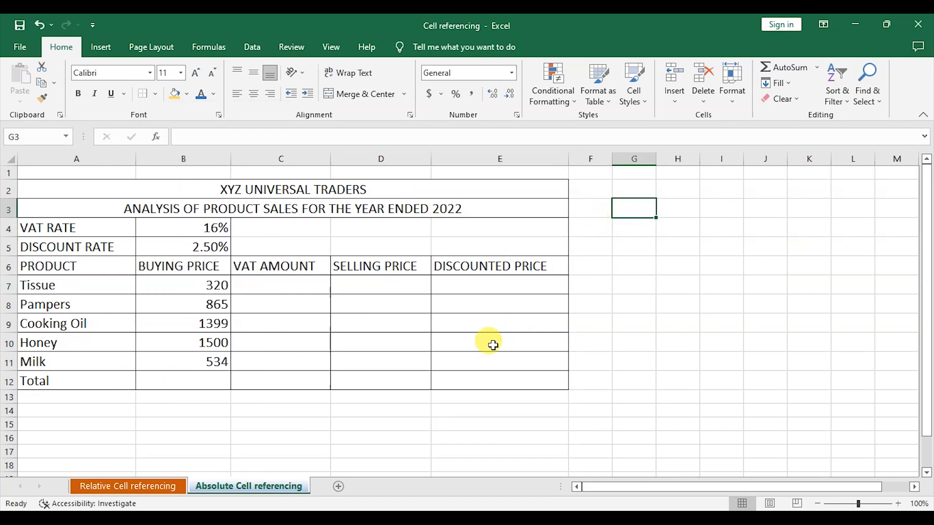
pyautogui.click(252, 282)
pyautogui.click(632, 204)
pyautogui.write('VAT AMO')
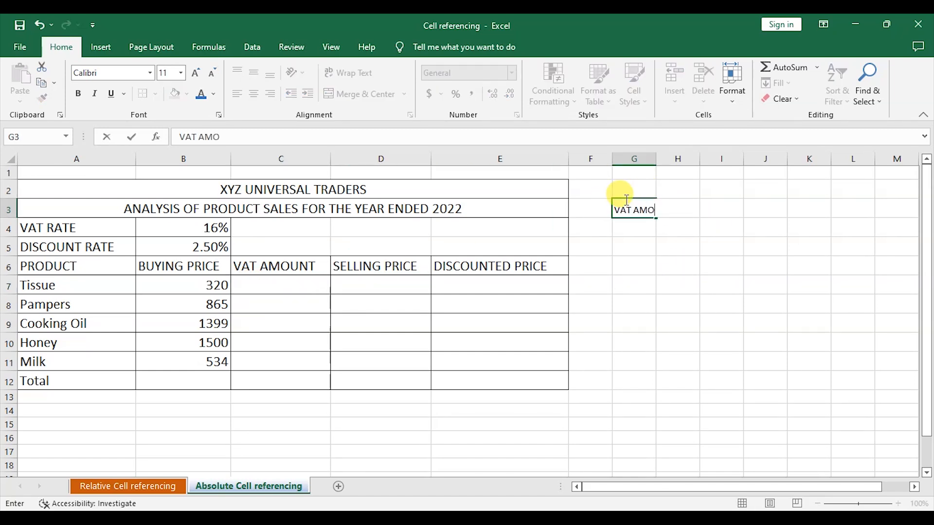
pyautogui.write('UNT')
pyautogui.click(646, 250)
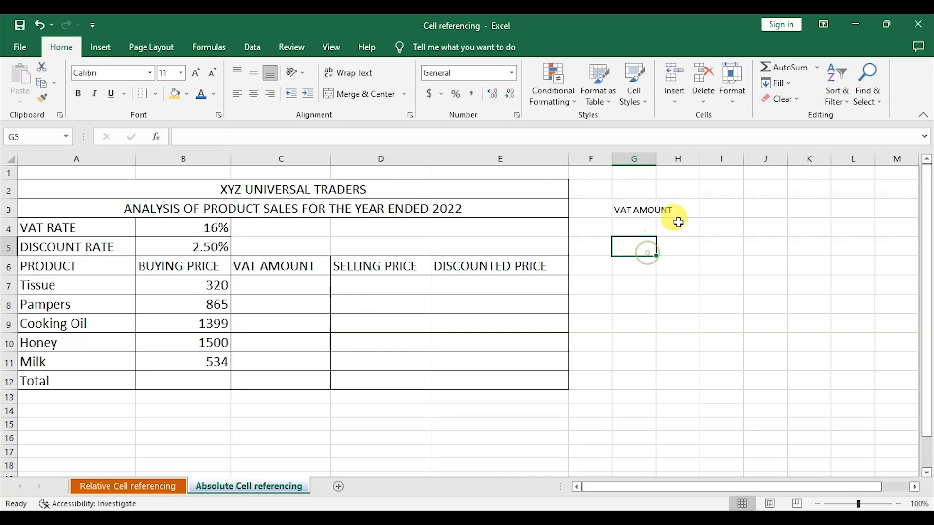
pyautogui.click(645, 210)
pyautogui.doubleClick(643, 210)
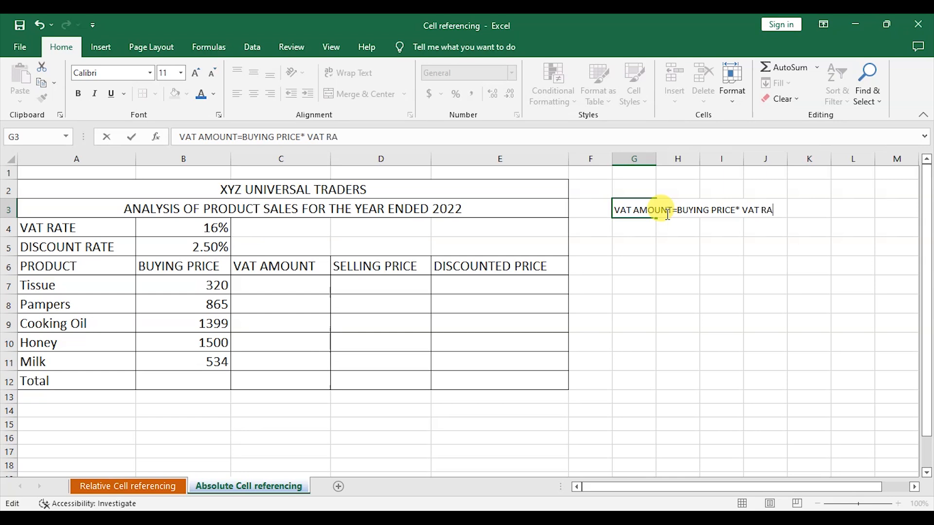
pyautogui.click(657, 240)
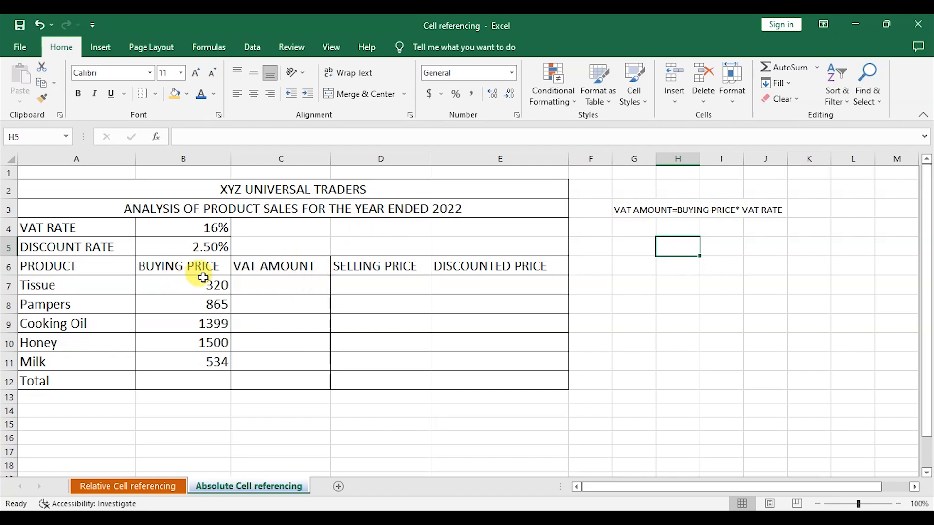
# Step: Calculate the VAT amount for Tissue in C7 with the formula =B7*B4
pyautogui.click(269, 282)
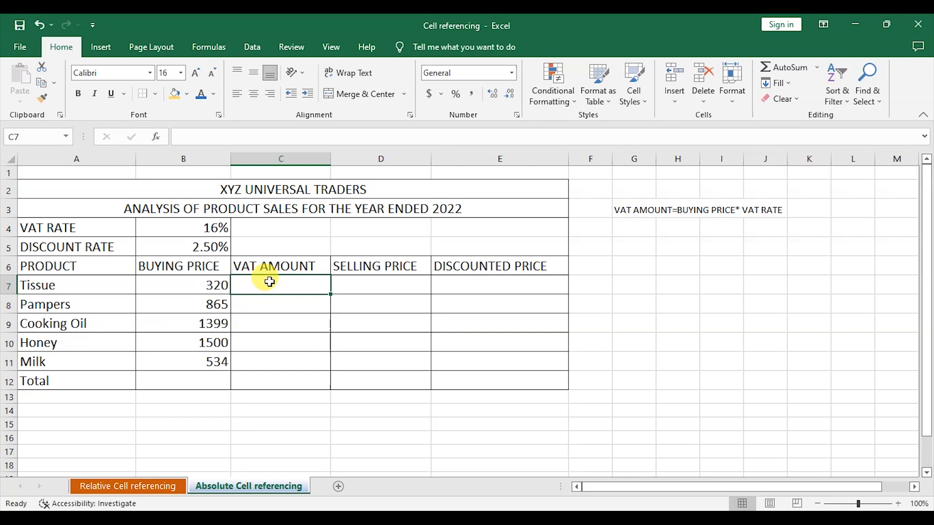
pyautogui.write('=')
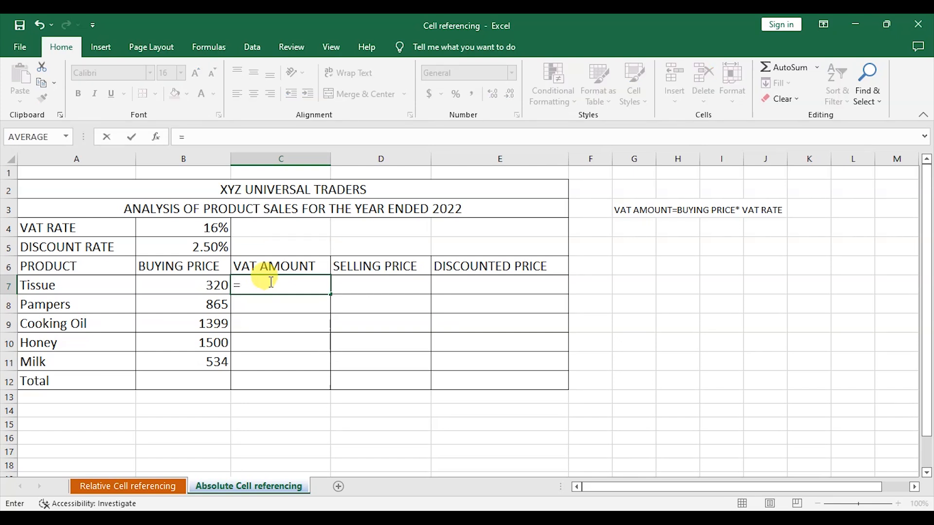
pyautogui.click(180, 283)
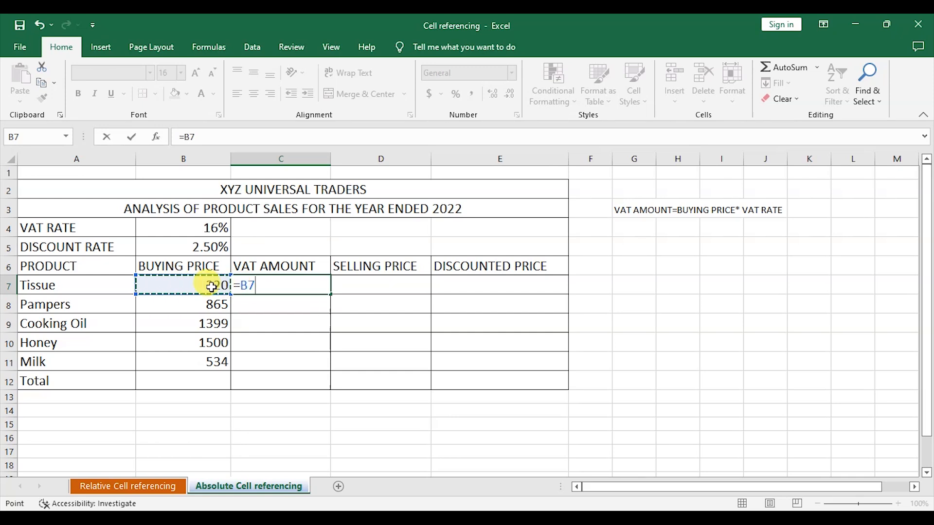
pyautogui.write('*')
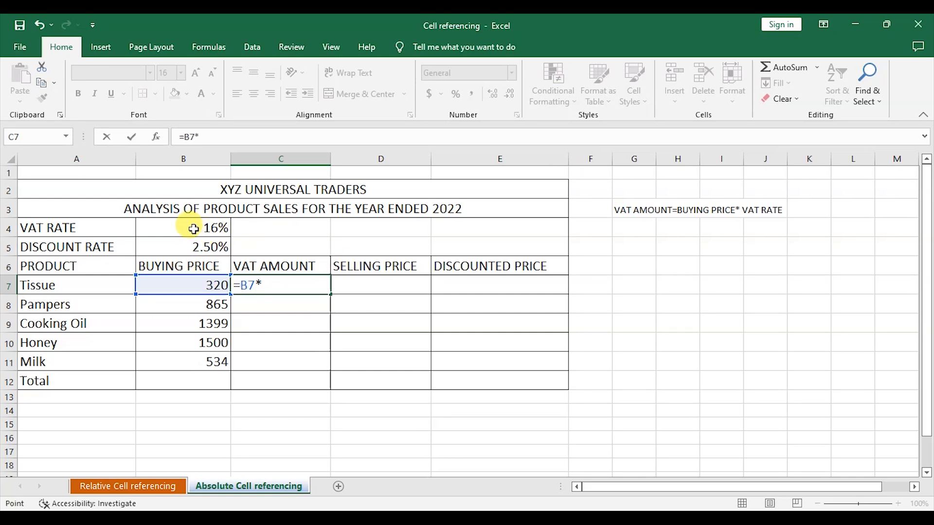
pyautogui.click(193, 228)
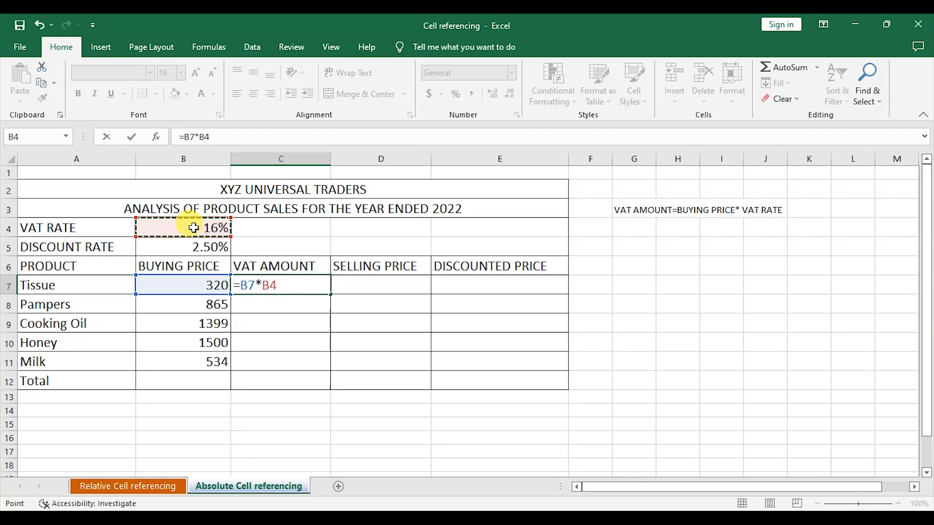
pyautogui.press('Return')
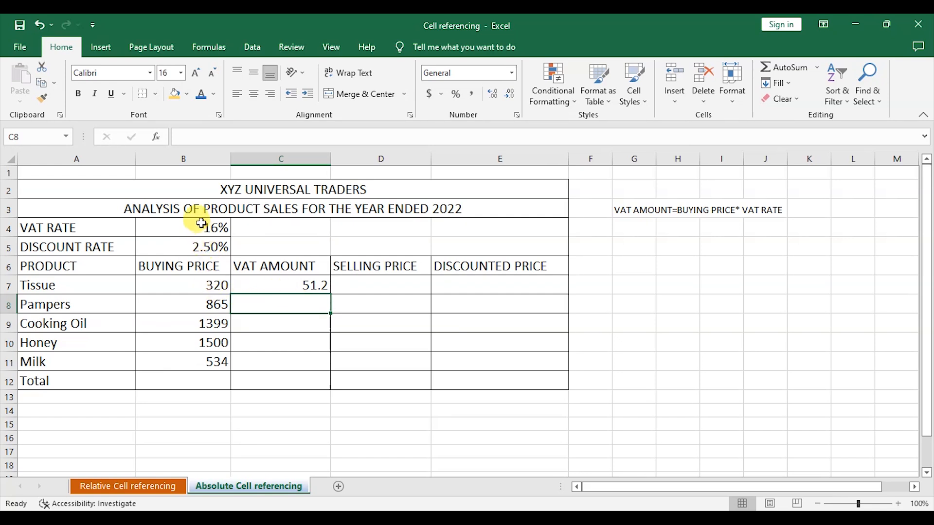
# Step: Check the formula in C7 and fill it down the VAT AMOUNT column through C11
pyautogui.click(304, 286)
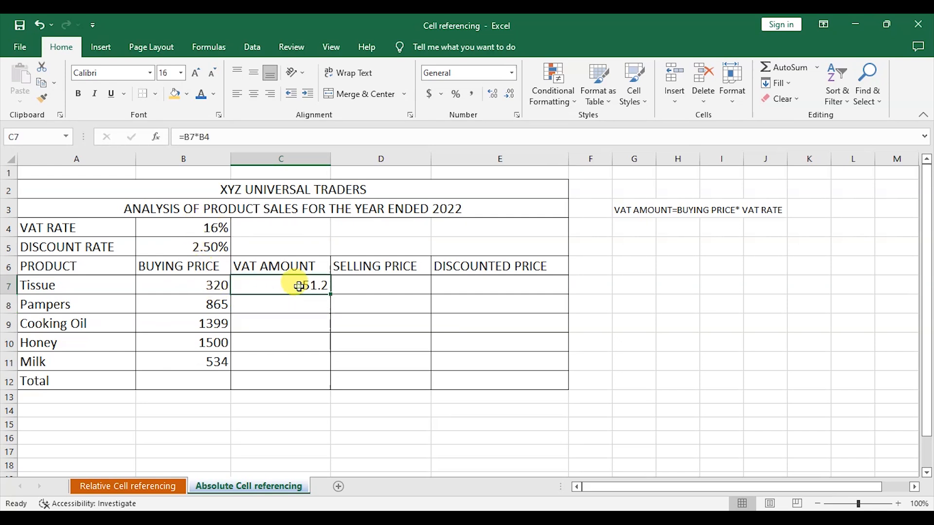
pyautogui.doubleClick(300, 287)
pyautogui.press('Return')
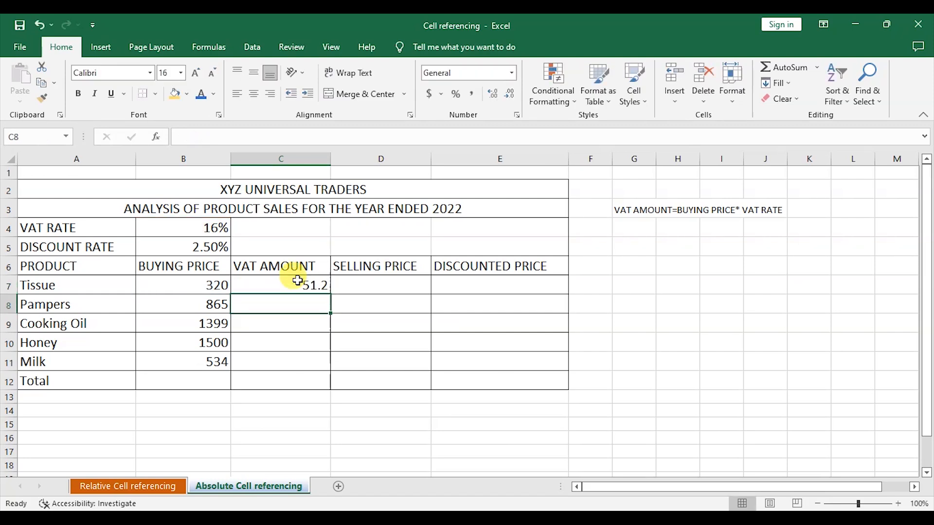
pyautogui.click(407, 285)
pyautogui.click(294, 288)
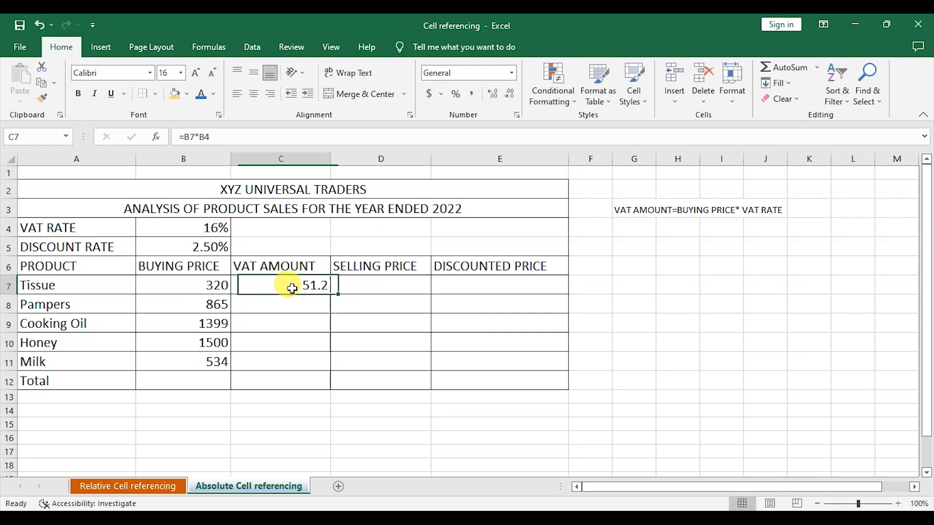
pyautogui.moveTo(330, 294); pyautogui.dragTo(327, 367)
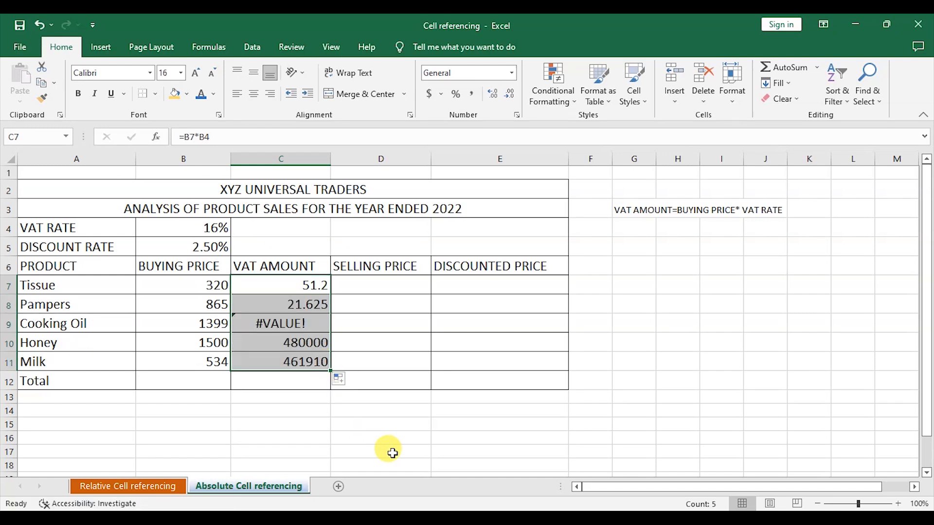
# Step: Examine which cells the filled VAT AMOUNT formulas in C8 to C11 refer to
pyautogui.click(311, 305)
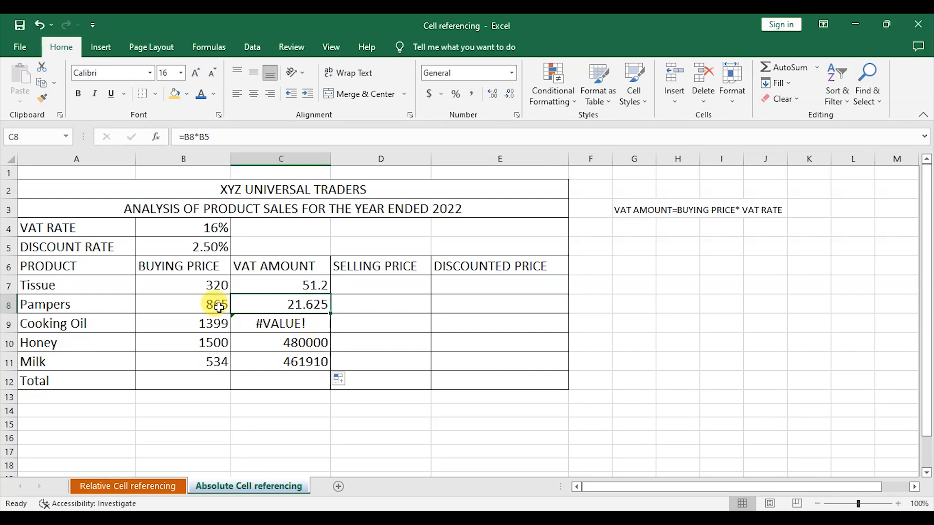
pyautogui.doubleClick(304, 306)
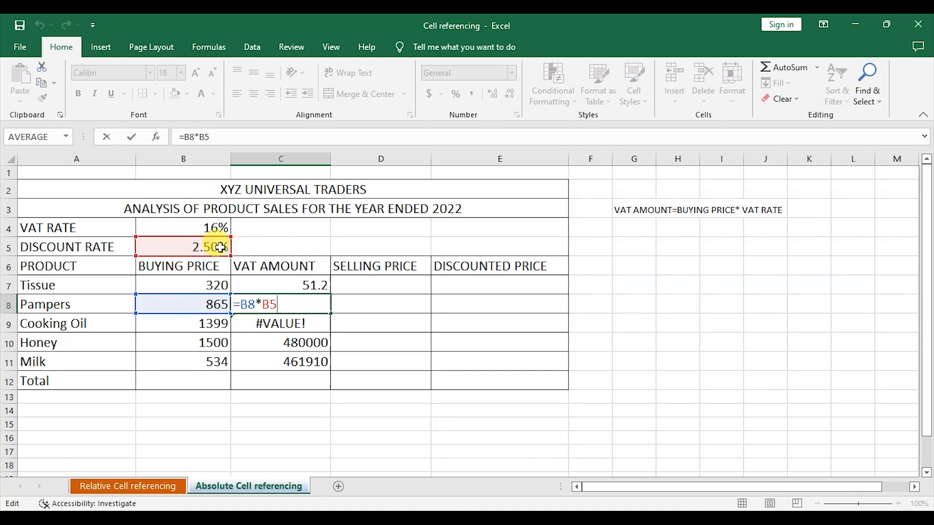
pyautogui.press('Return')
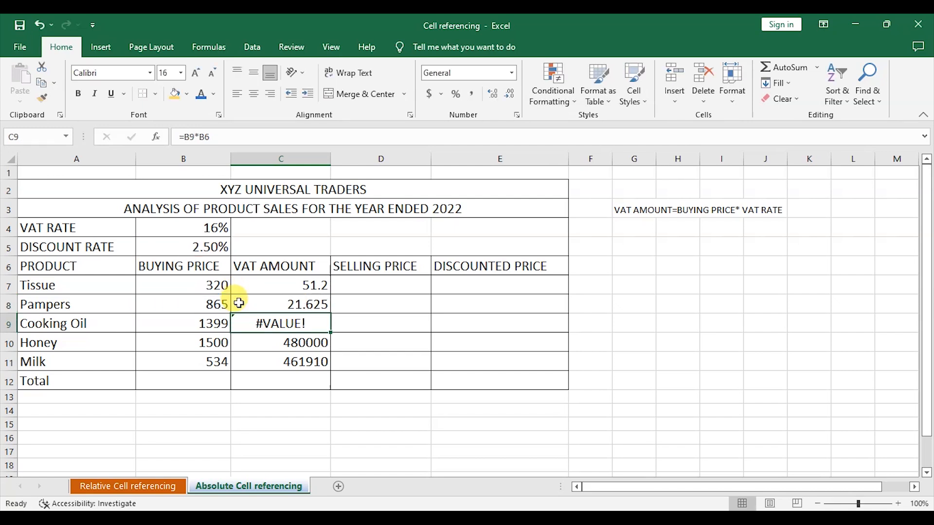
pyautogui.doubleClick(306, 327)
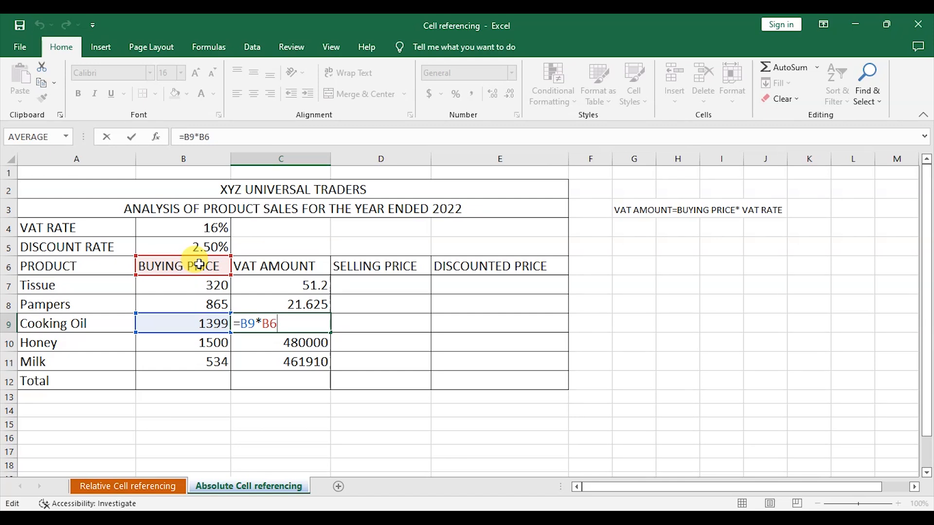
pyautogui.press('Return')
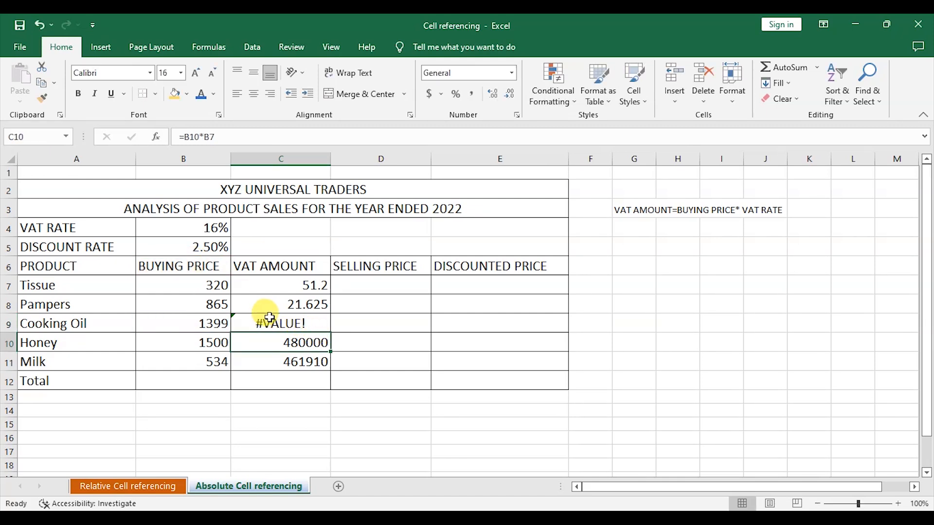
pyautogui.click(270, 319)
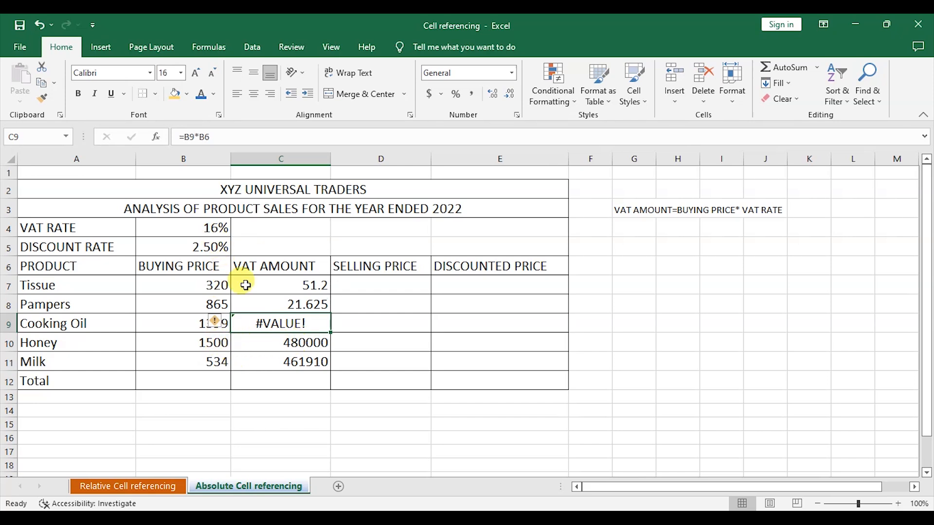
pyautogui.click(311, 344)
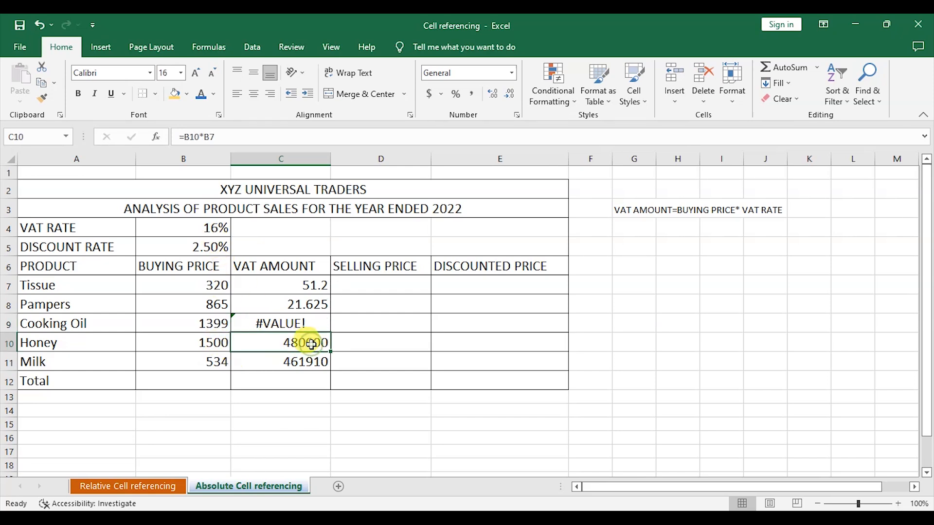
pyautogui.doubleClick(311, 344)
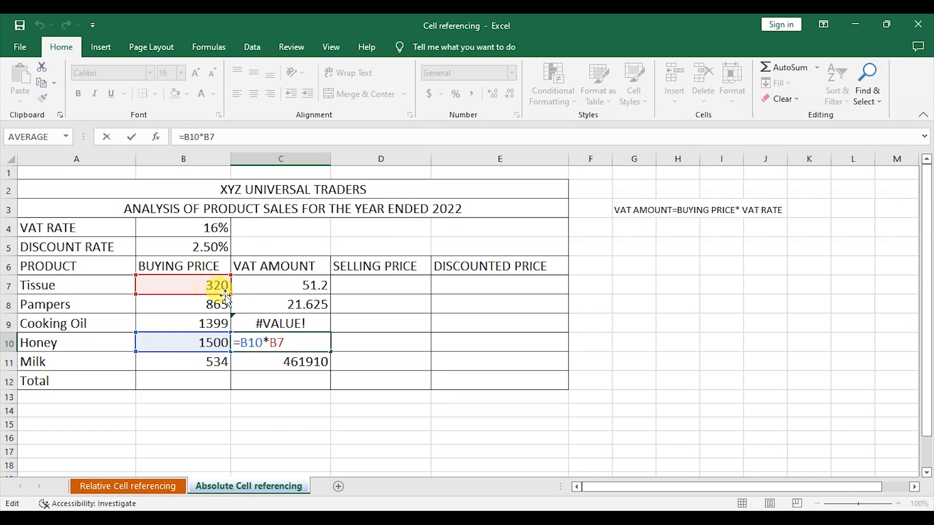
pyautogui.press('Return')
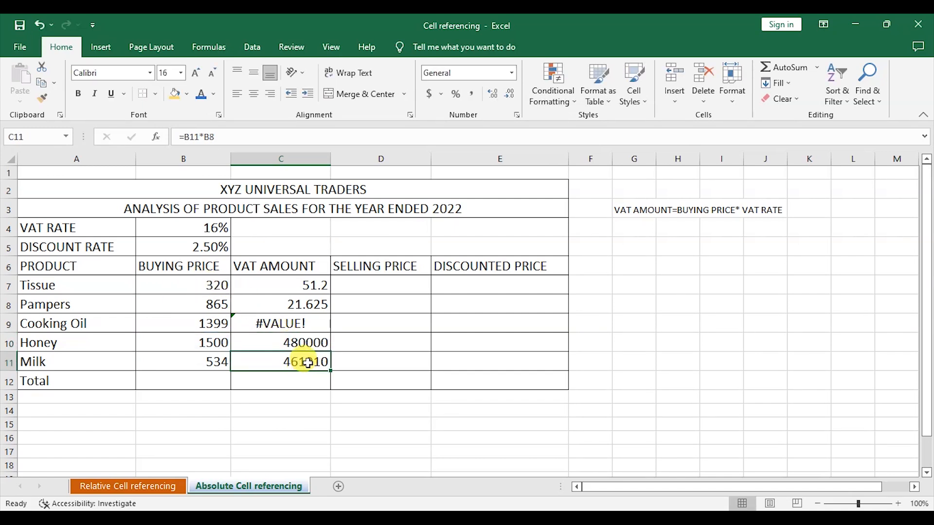
pyautogui.doubleClick(307, 363)
pyautogui.click(236, 360)
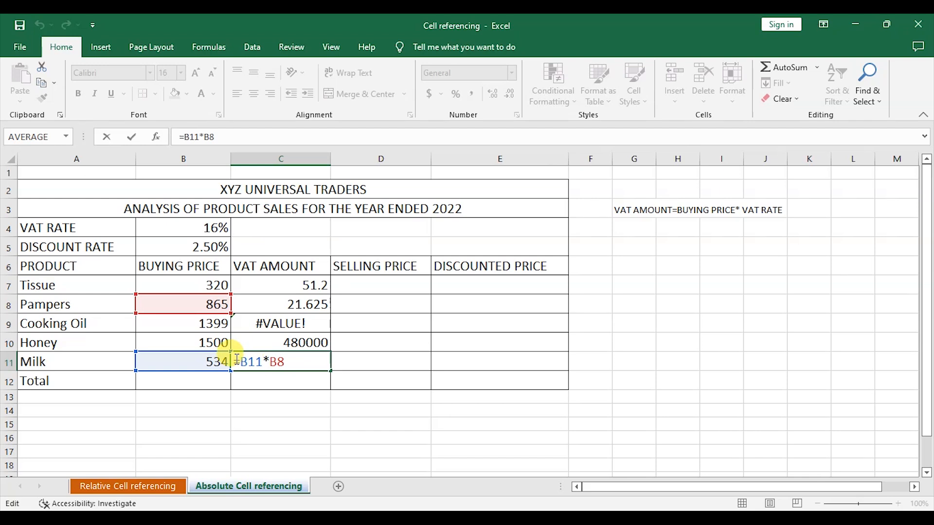
pyautogui.press('Return')
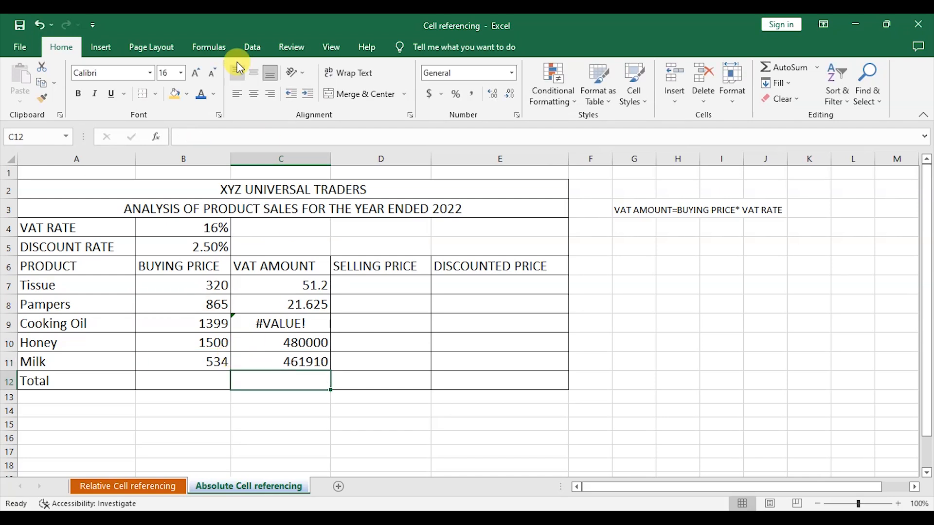
# Step: Undo the filled VAT formulas in C8:C11, keeping only the formula in C7
pyautogui.click(37, 24)
pyautogui.click(37, 25)
pyautogui.click(37, 25)
pyautogui.click(38, 25)
pyautogui.click(37, 24)
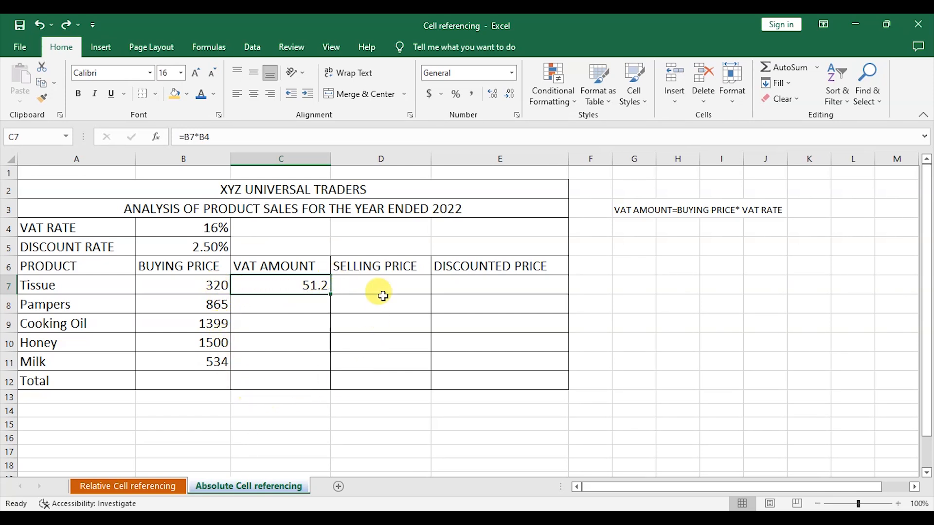
# Step: Check the VAT rate cell B4 and clear the VAT amount formula from C7
pyautogui.click(210, 230)
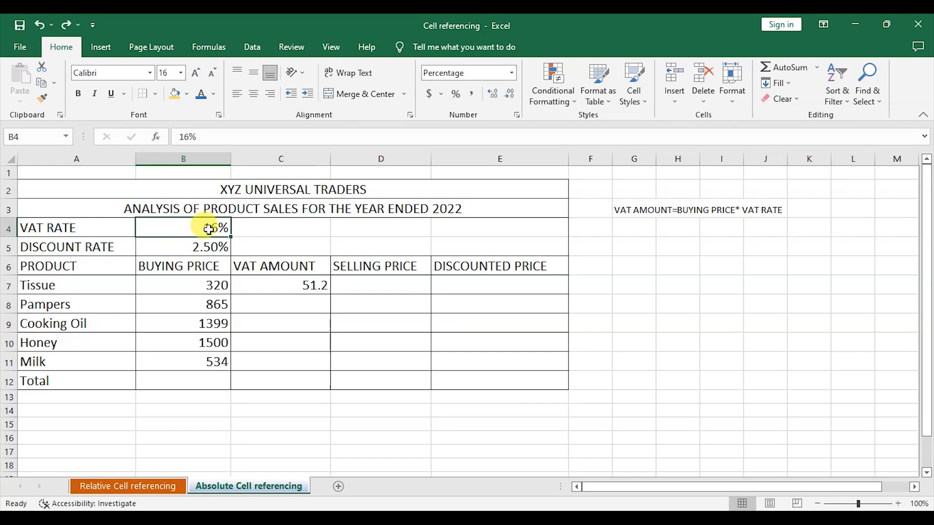
pyautogui.click(291, 281)
pyautogui.doubleClick(291, 278)
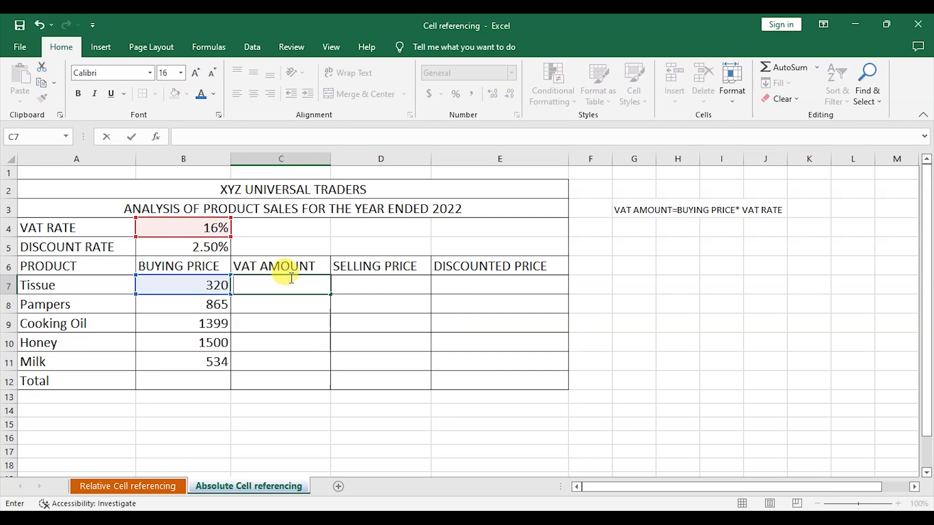
pyautogui.click(301, 313)
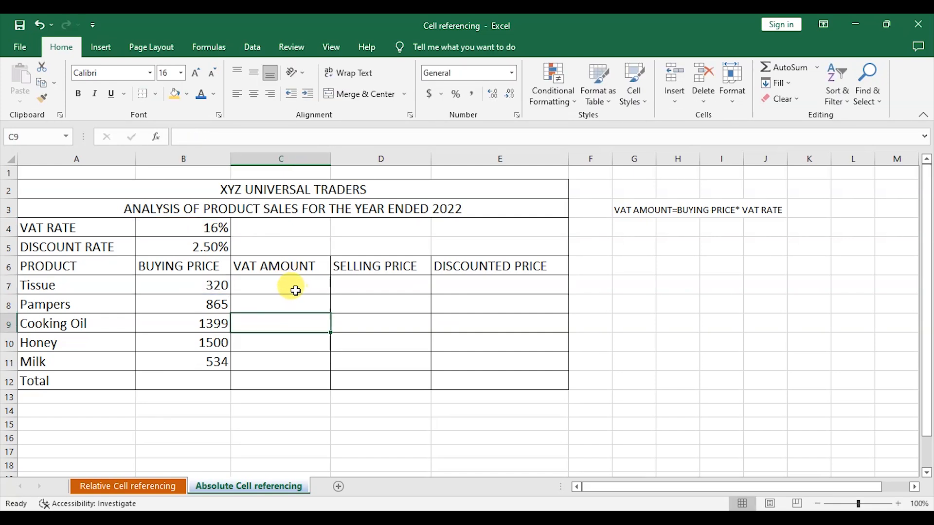
# Step: Start the VAT amount formula for Tissue in C7 with =B7*, using its buying price
pyautogui.click(295, 290)
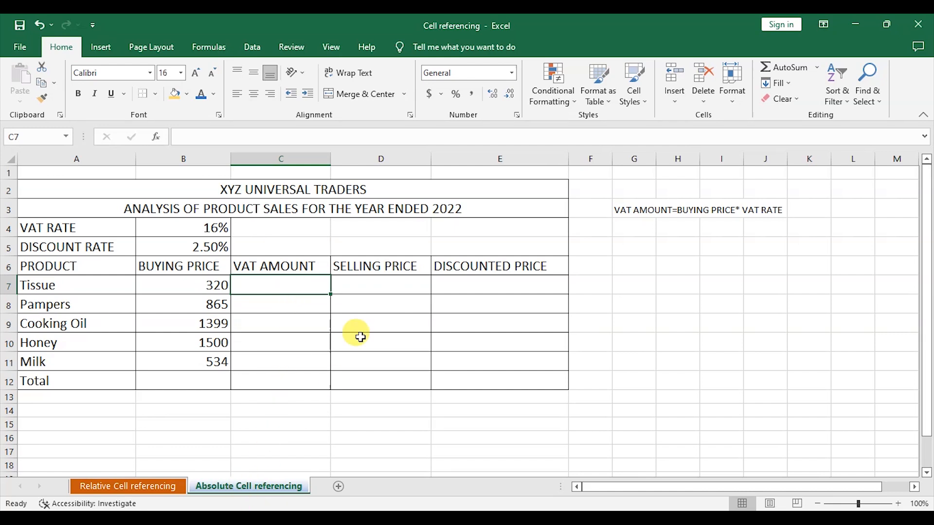
pyautogui.write('=')
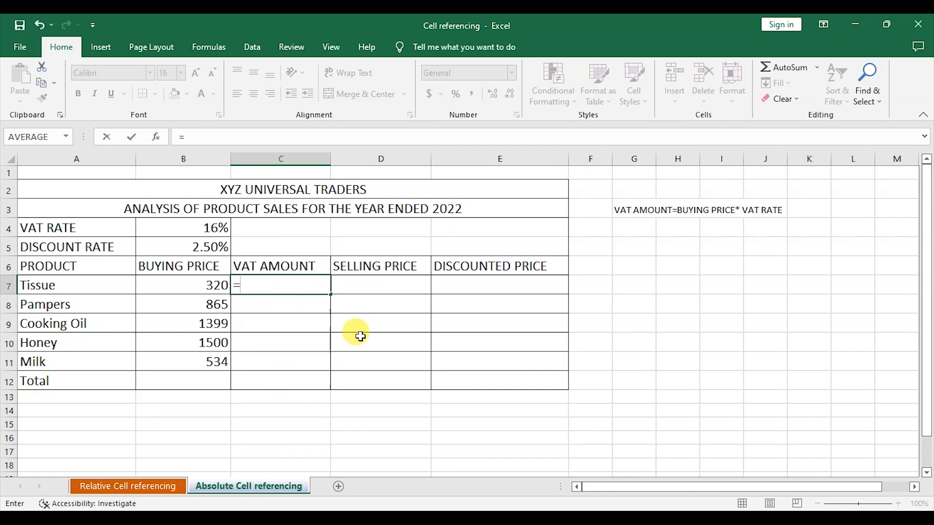
pyautogui.click(198, 287)
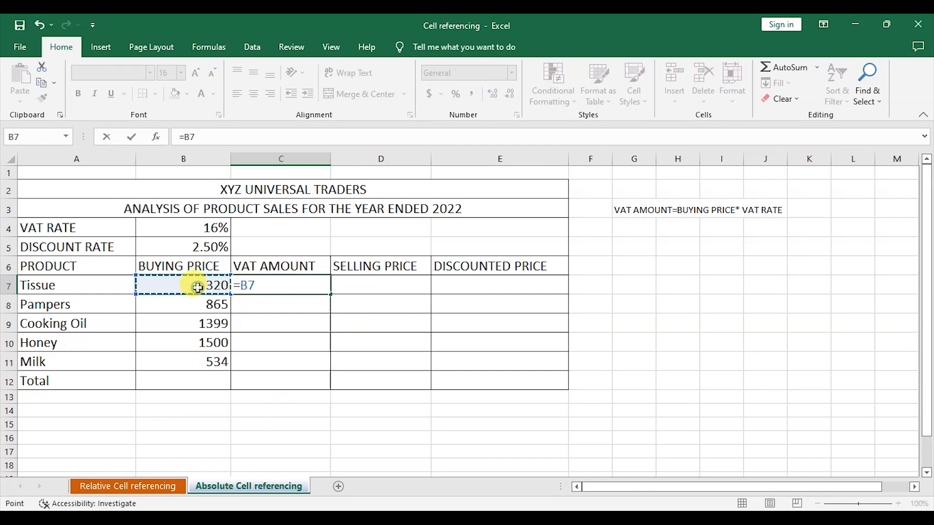
pyautogui.write('*')
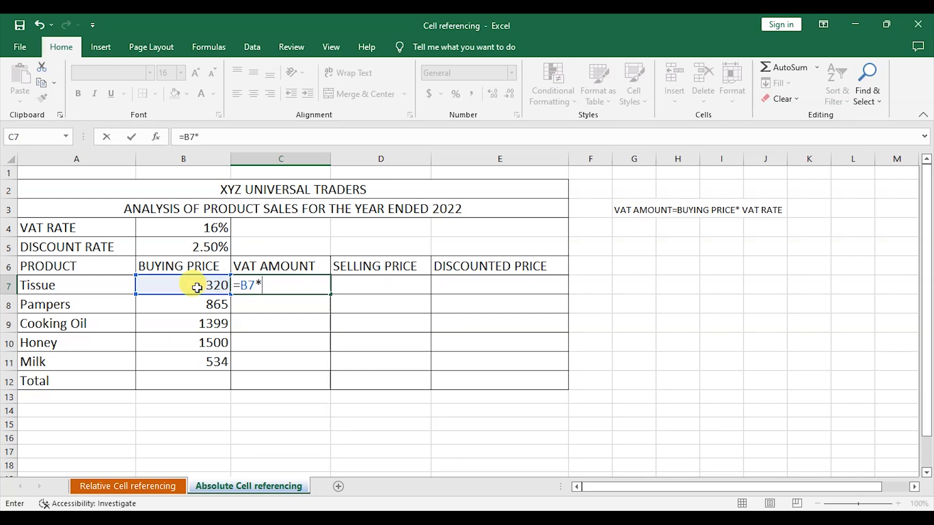
# Step: Try out the absolute reference $B$4 for the VAT rate in the C7 formula, removing it again after each entry
pyautogui.click(202, 229)
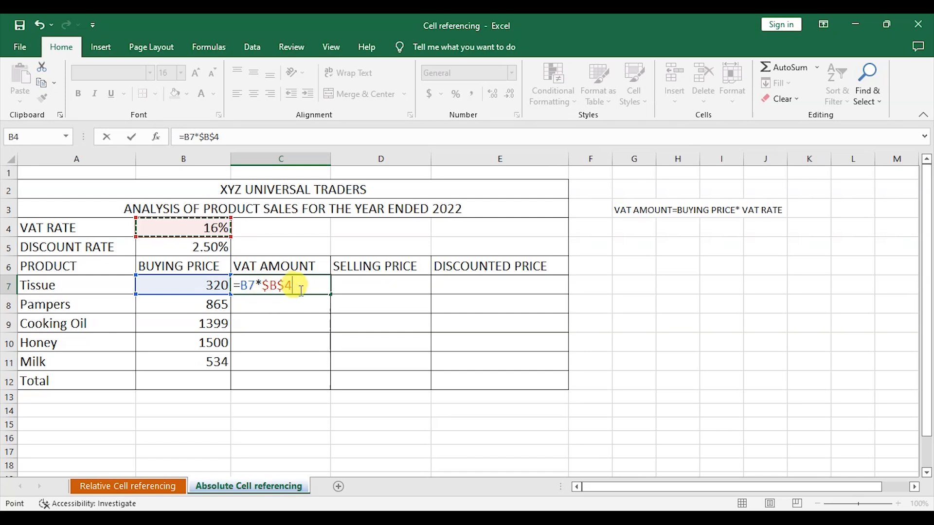
pyautogui.press('BackSpace')
pyautogui.press('BackSpace')
pyautogui.press('BackSpace')
pyautogui.press('BackSpace')
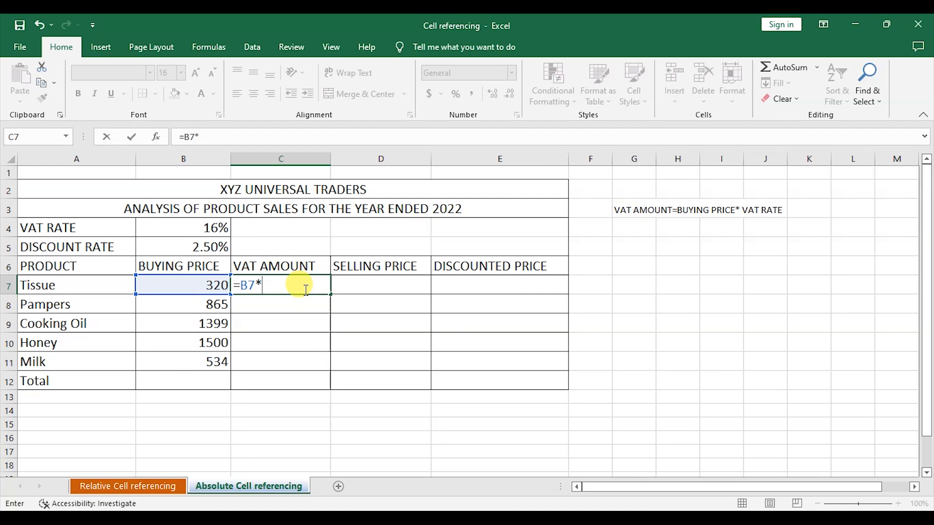
pyautogui.write('$B$4')
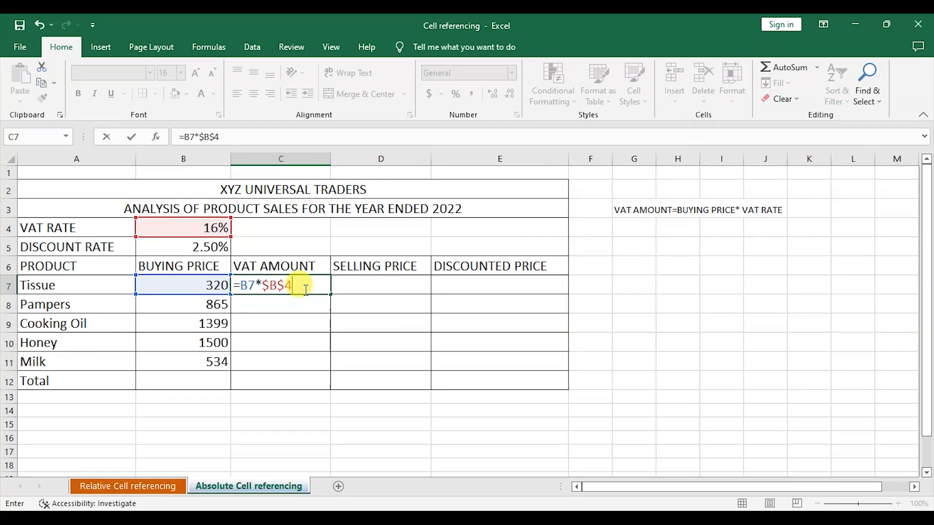
pyautogui.press('BackSpace')
pyautogui.press('BackSpace')
pyautogui.press('BackSpace')
pyautogui.press('BackSpace')
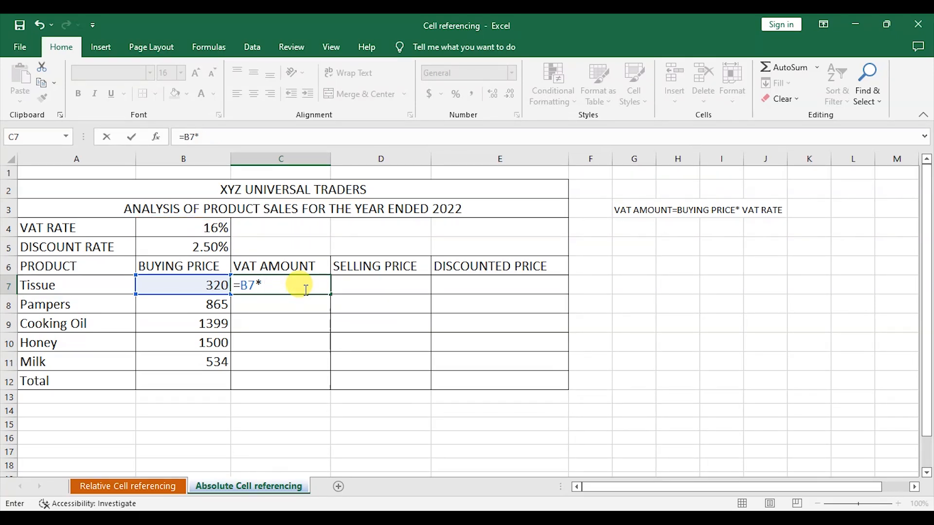
# Step: Complete the C7 formula as =B7*$B$4 with an absolute VAT rate reference and fill it down through C11
pyautogui.click(197, 228)
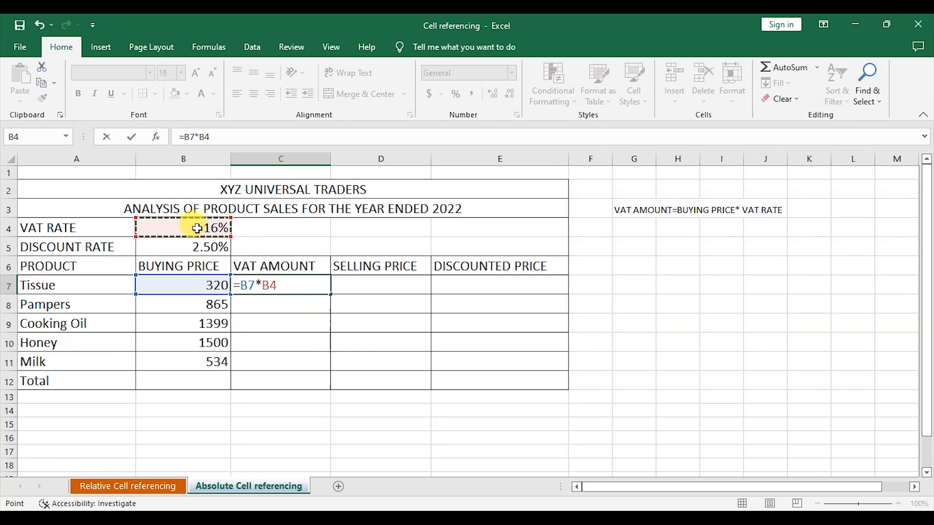
pyautogui.press('F4')
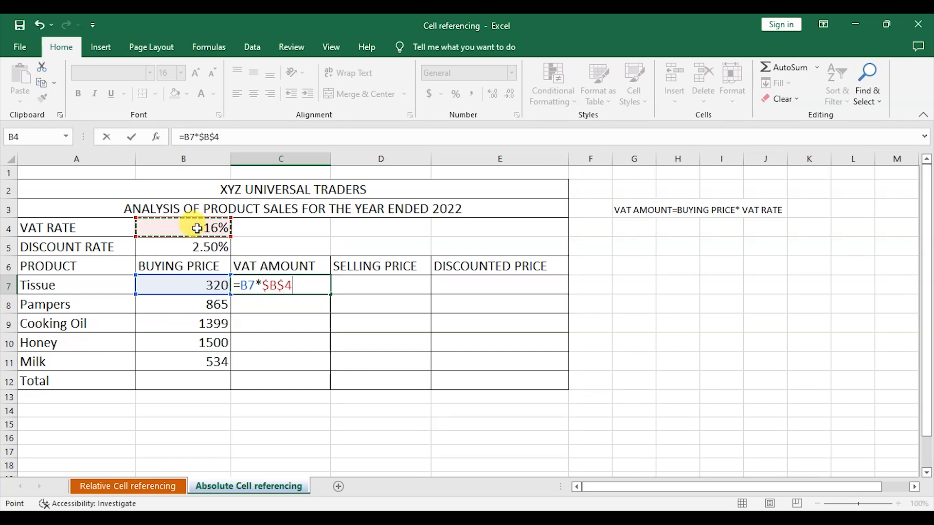
pyautogui.moveTo(296, 285); pyautogui.dragTo(262, 287)
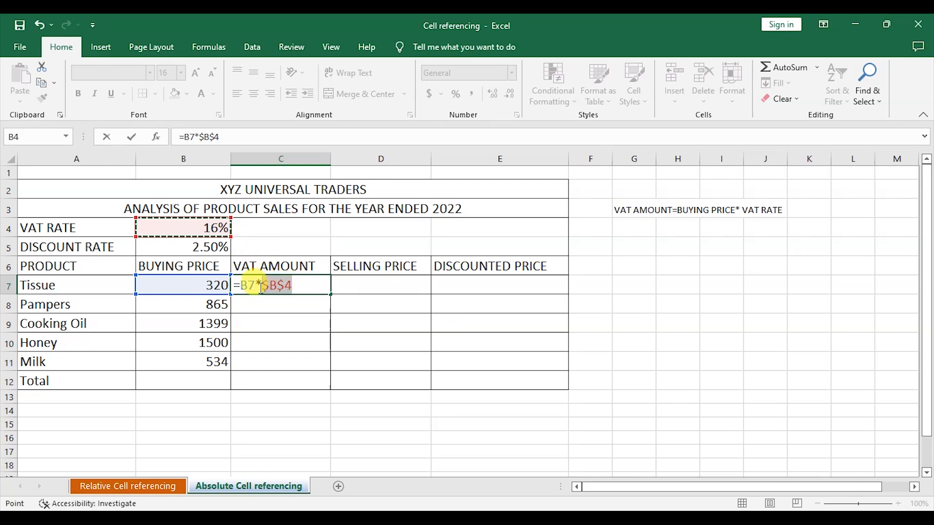
pyautogui.press('F2')
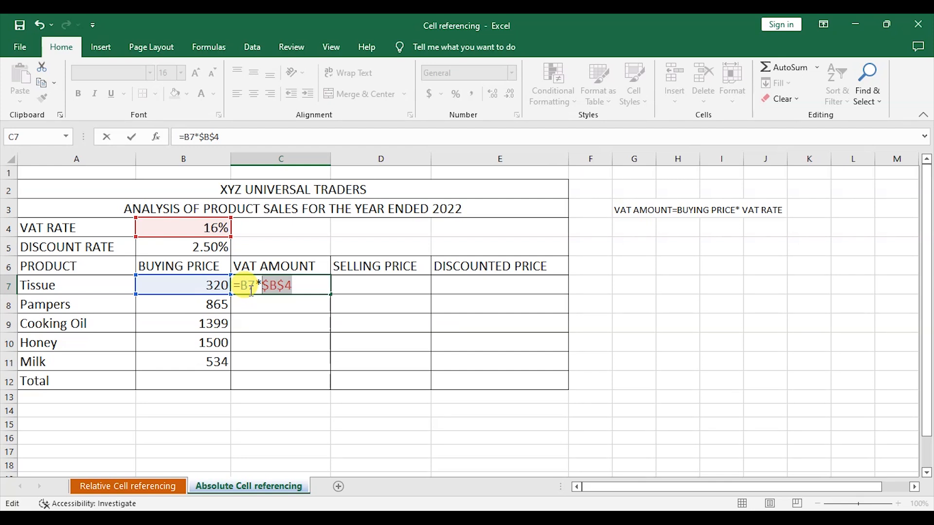
pyautogui.press('Return')
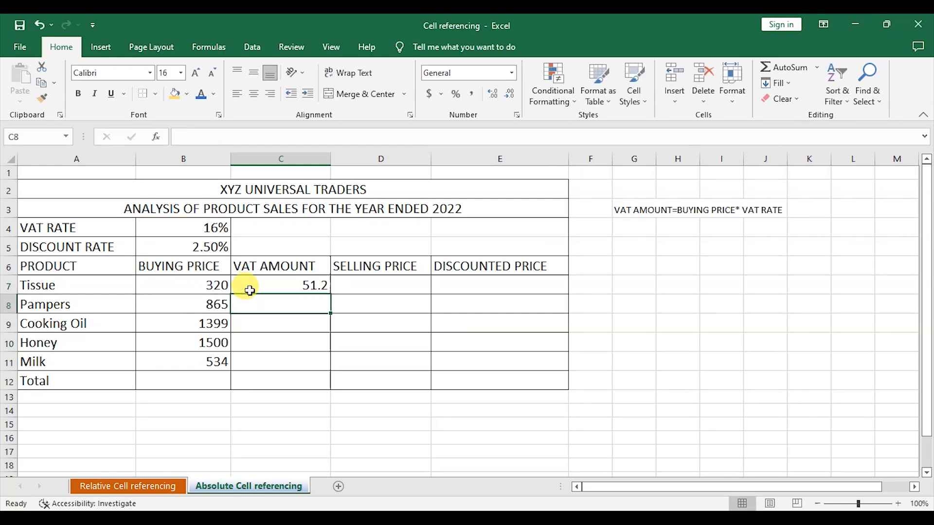
pyautogui.click(303, 285)
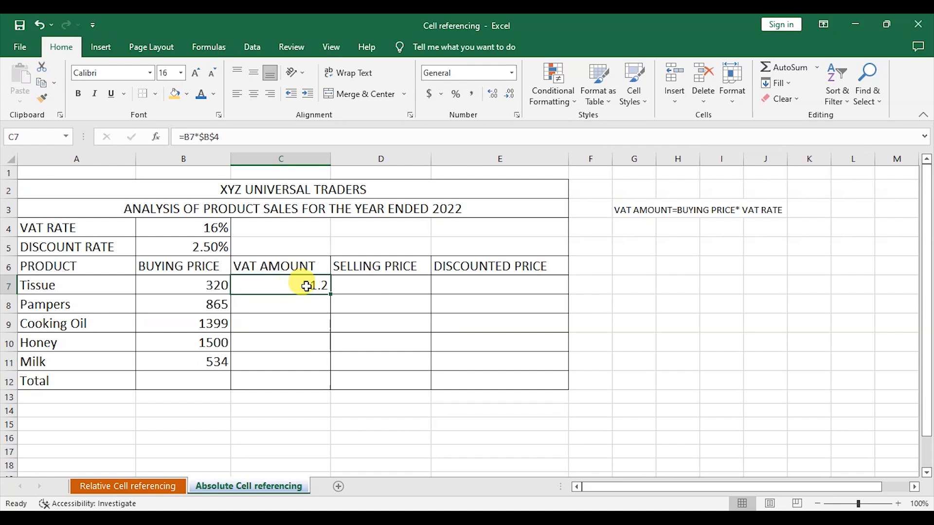
pyautogui.moveTo(328, 295); pyautogui.dragTo(326, 364)
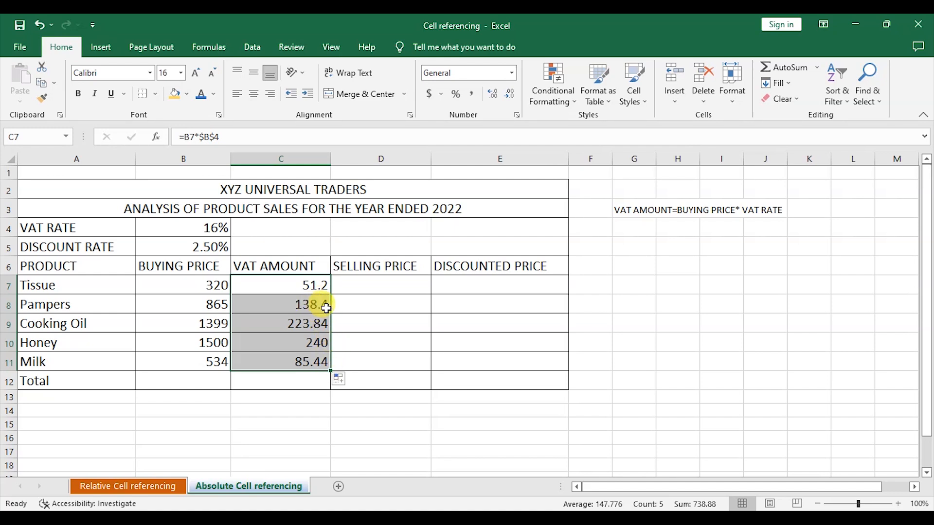
# Step: Examine which cells the filled VAT AMOUNT formulas in C8 through C11 refer to
pyautogui.click(311, 305)
pyautogui.doubleClick(310, 307)
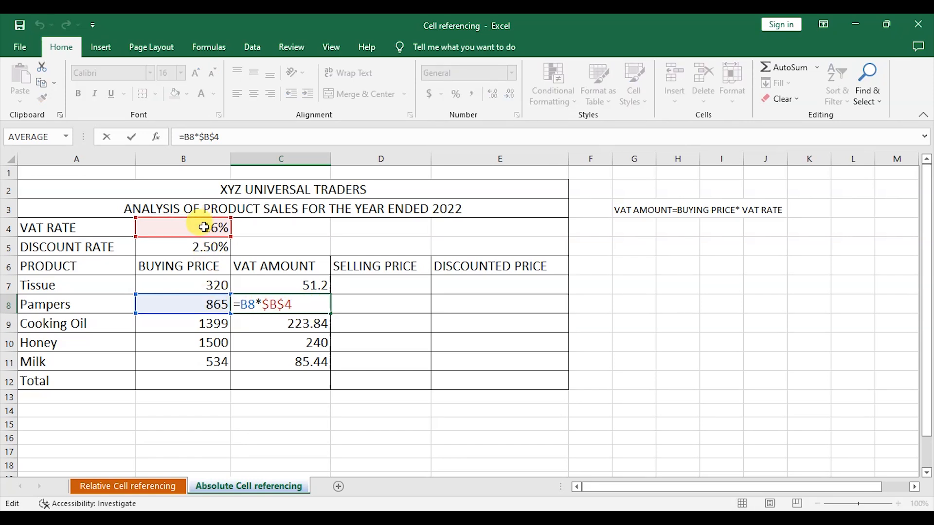
pyautogui.press('Return')
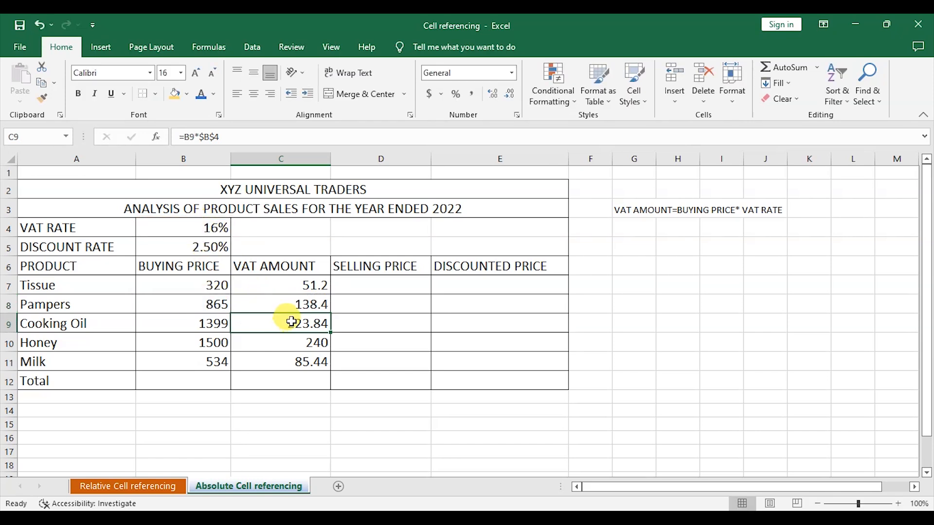
pyautogui.doubleClick(292, 322)
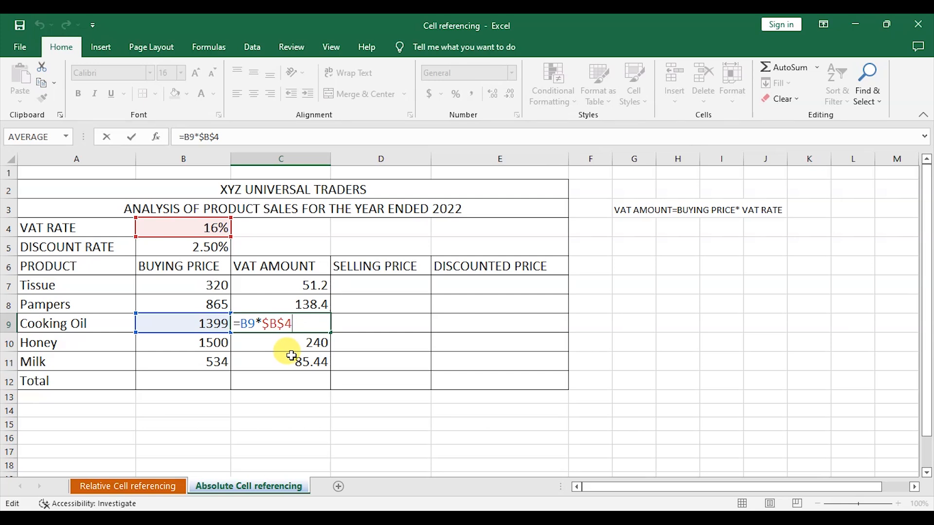
pyautogui.press('Return')
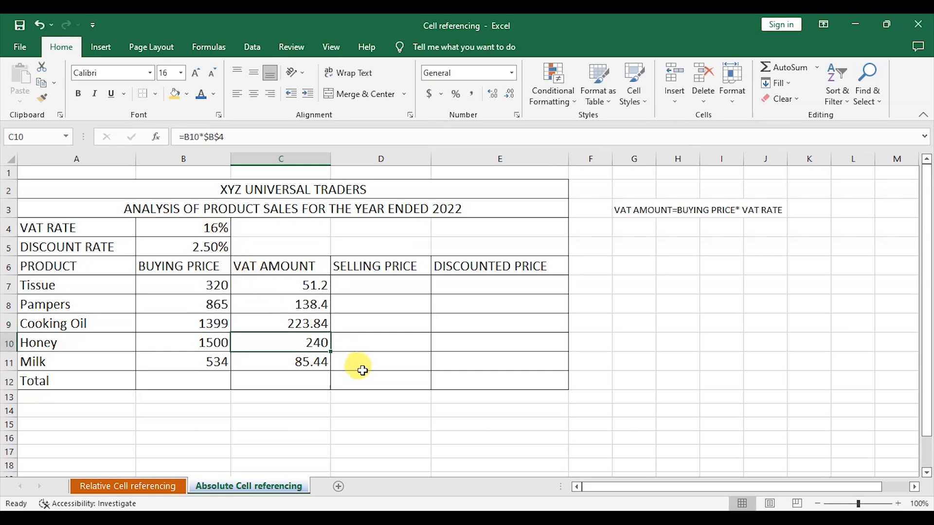
pyautogui.doubleClick(310, 342)
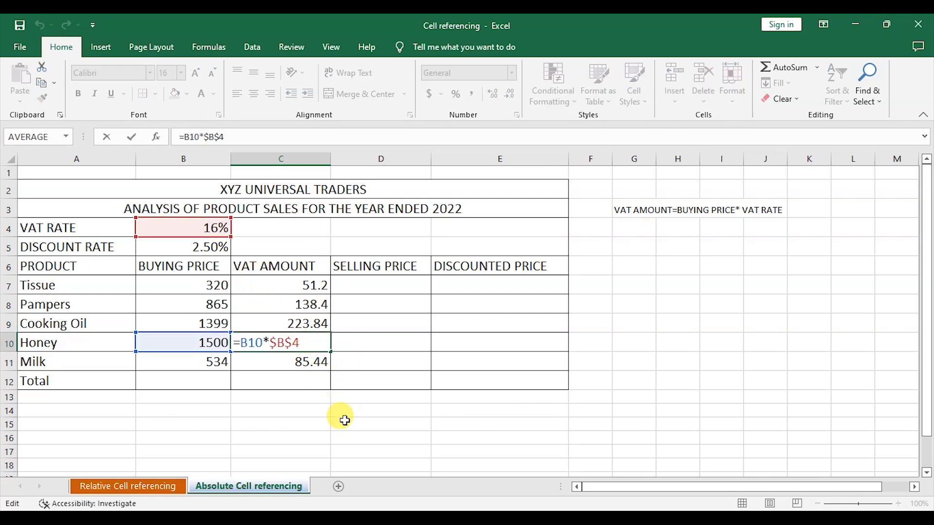
pyautogui.press('Return')
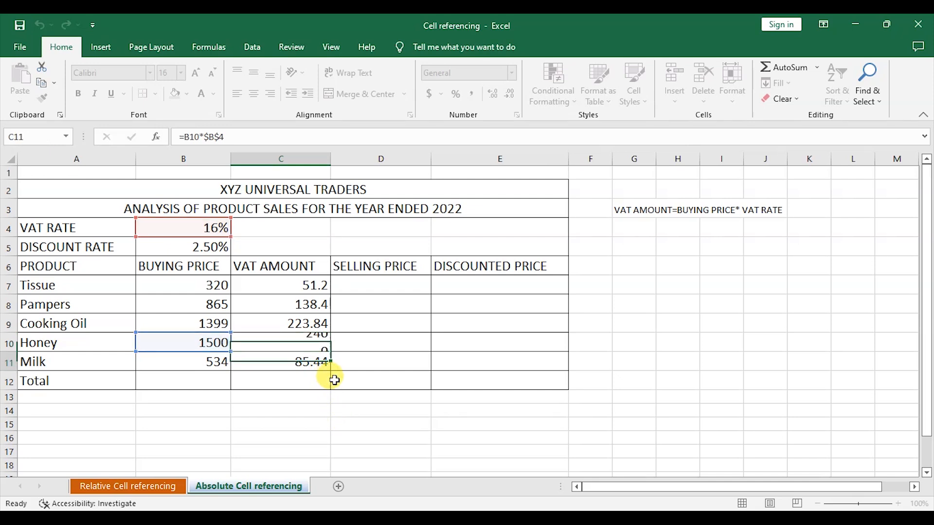
pyautogui.doubleClick(309, 361)
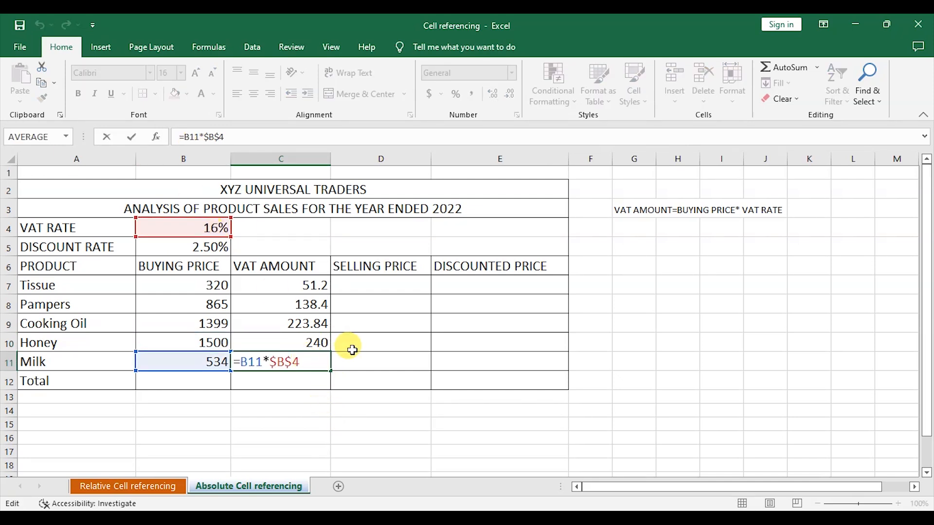
pyautogui.press('Return')
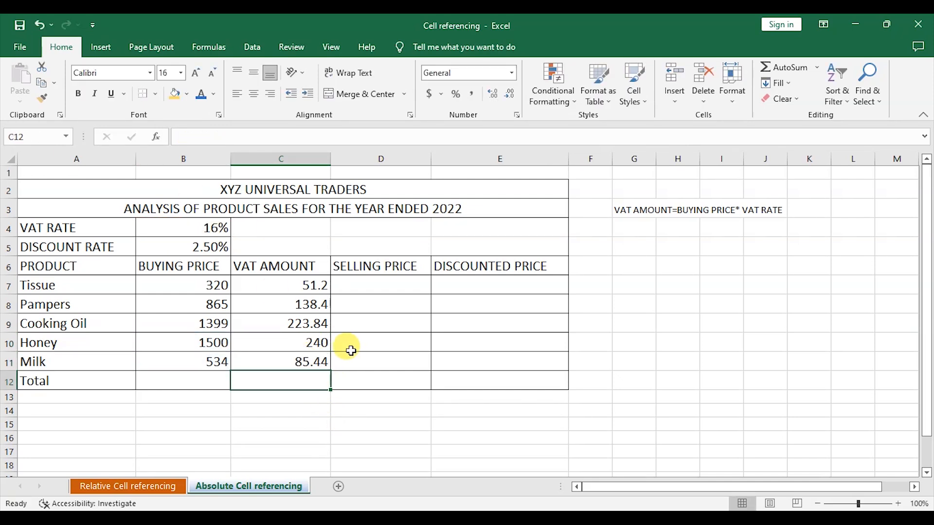
# Step: Check the VAT rate in B4 against the absolute reference in the Milk row's VAT amount formula
pyautogui.doubleClick(208, 227)
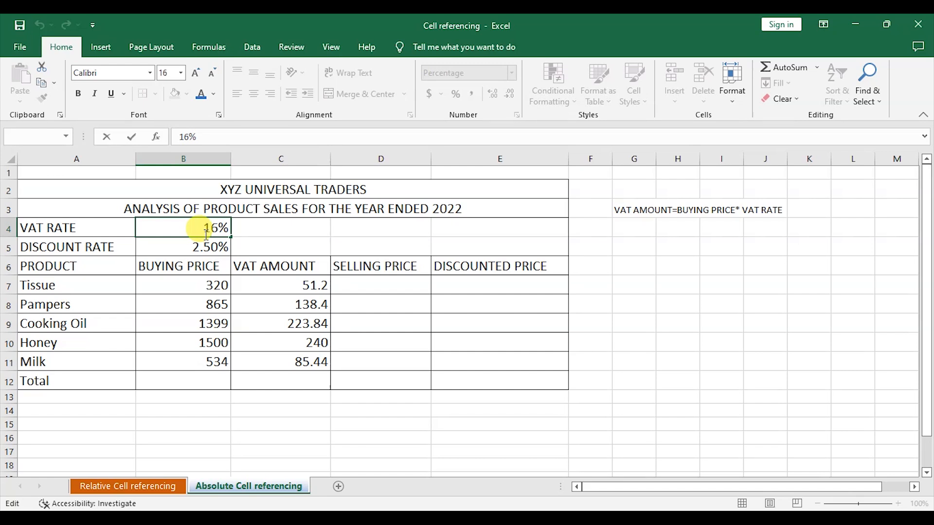
pyautogui.press('Return')
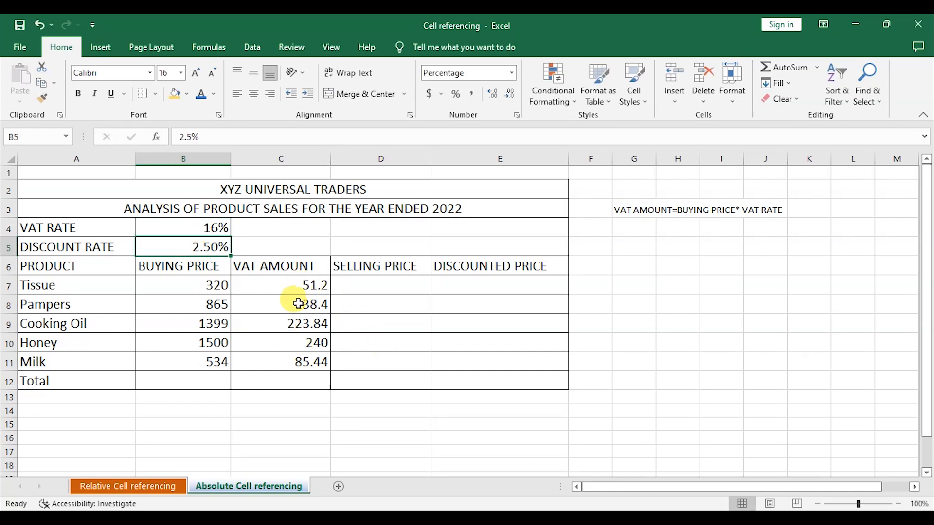
pyautogui.click(305, 364)
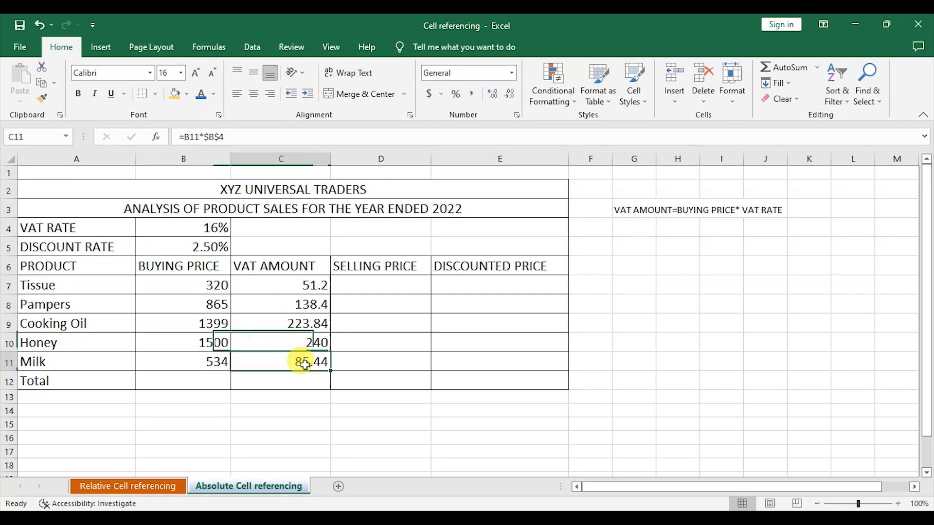
pyautogui.doubleClick(304, 363)
pyautogui.moveTo(302, 360); pyautogui.dragTo(269, 365)
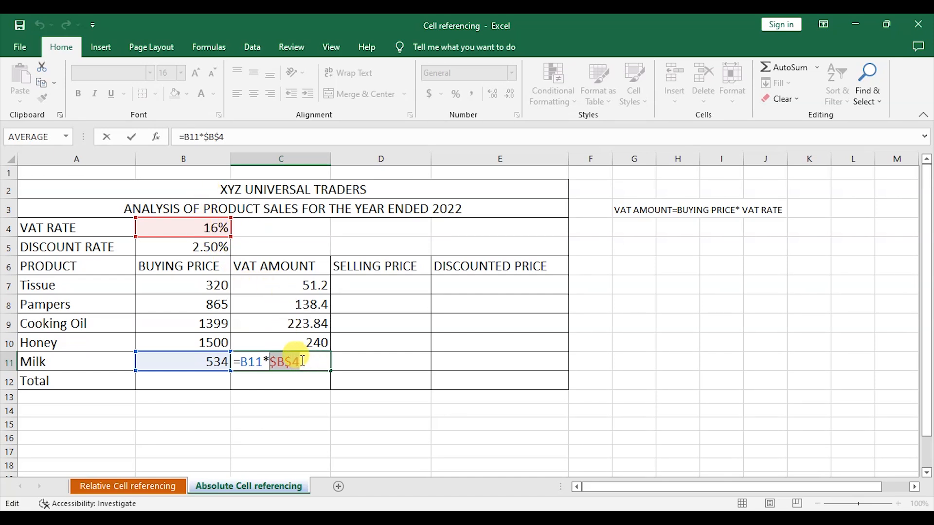
pyautogui.press('Return')
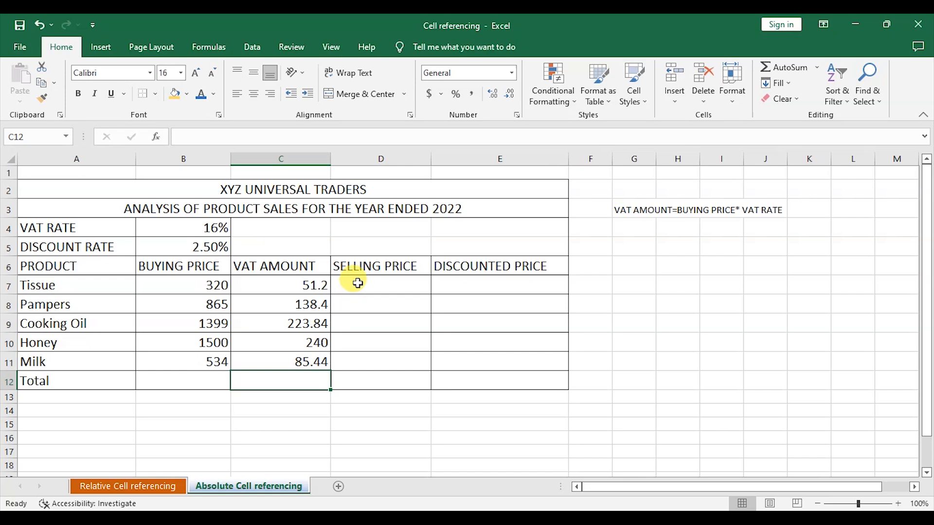
# Step: Enter the note SELLING PRICE=BUYING PRICE+VAT AMOUNT in G4, below the VAT amount note
pyautogui.click(620, 231)
pyautogui.write('SE')
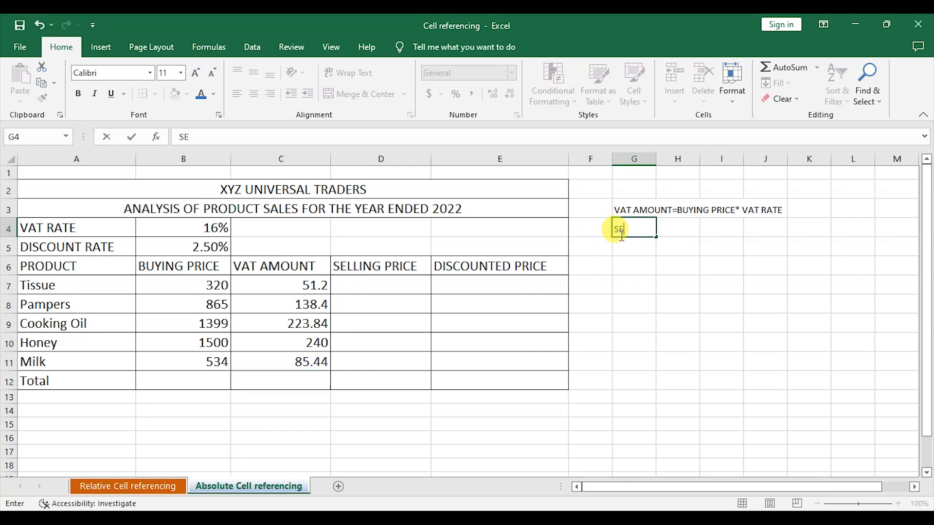
pyautogui.write('LLING PRICE')
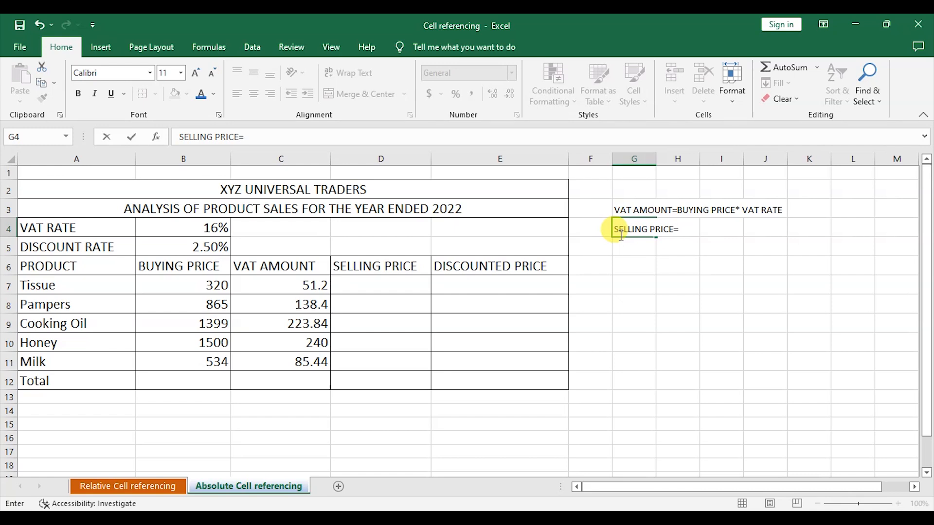
pyautogui.write('=BUYING PRICE+VAT AMOUNT')
pyautogui.click(681, 285)
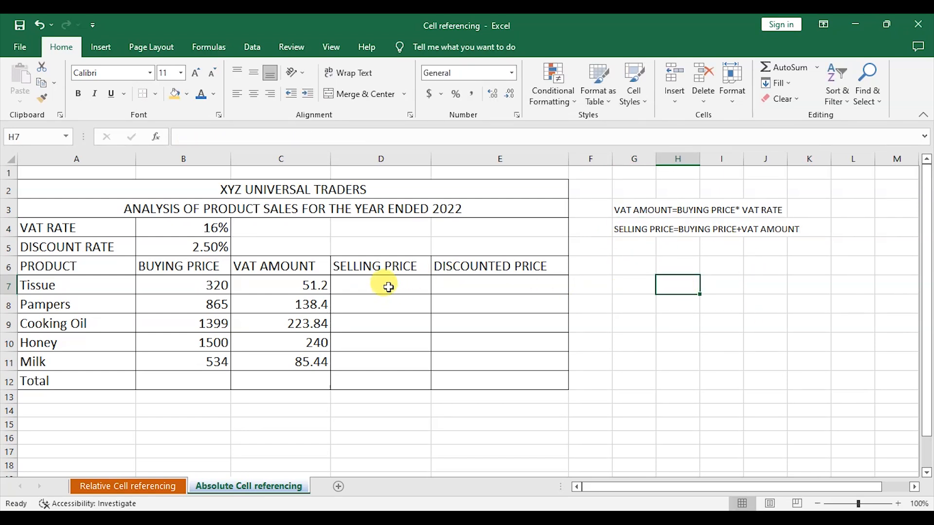
# Step: Calculate the selling price for Tissue in D7 with the formula =B7+C7
pyautogui.click(387, 285)
pyautogui.write('=')
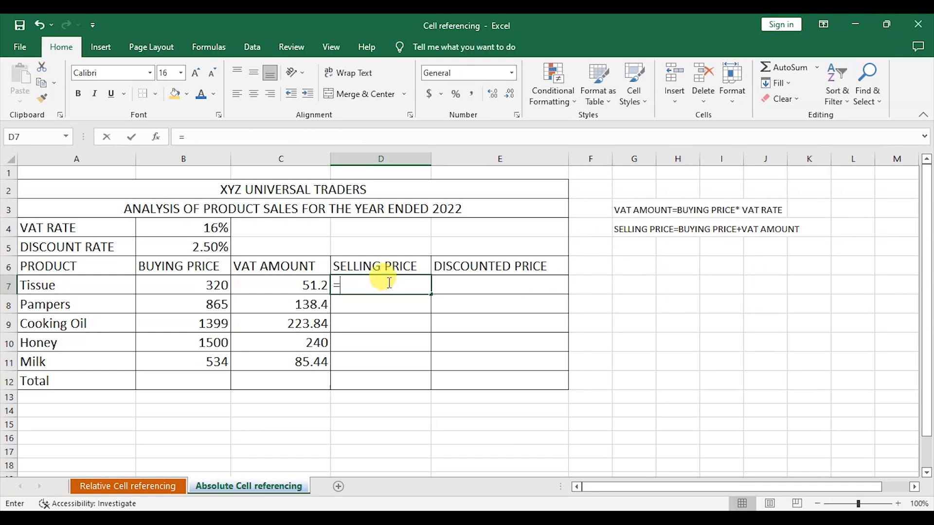
pyautogui.click(189, 283)
pyautogui.write('+')
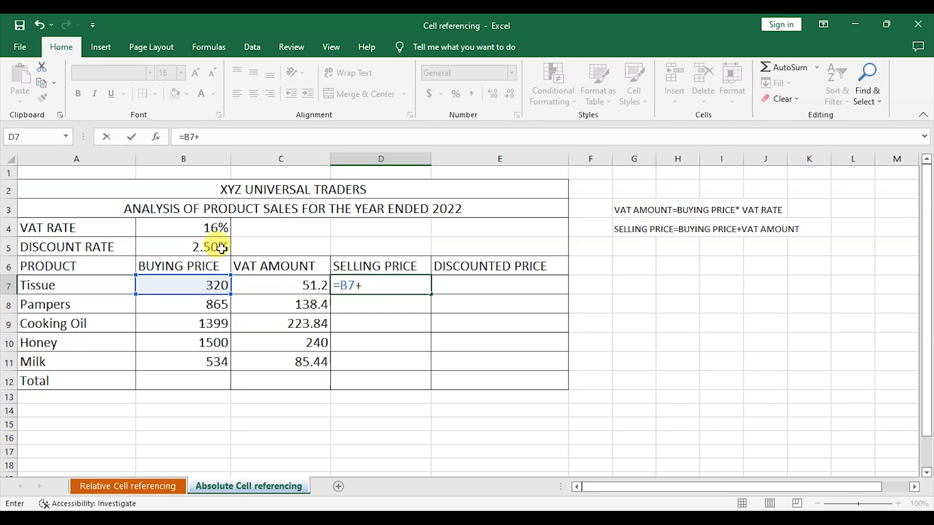
pyautogui.click(306, 286)
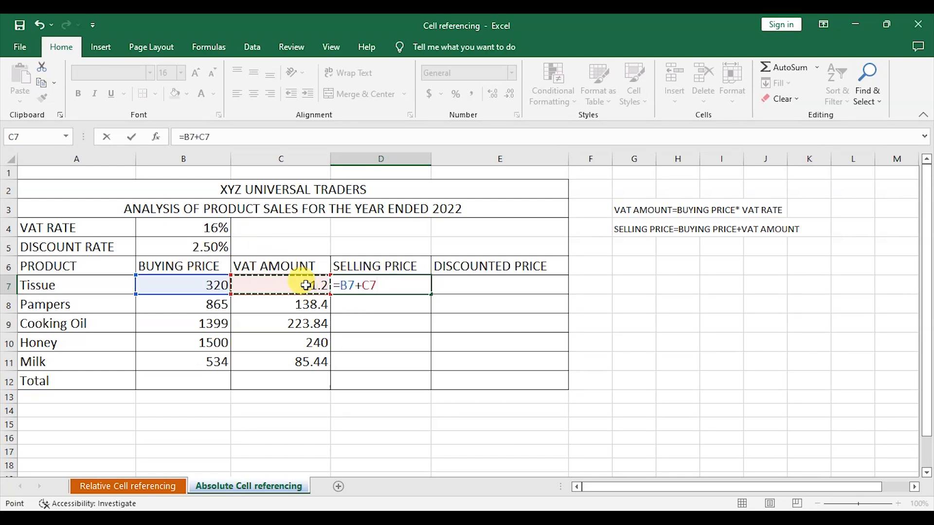
pyautogui.press('Return')
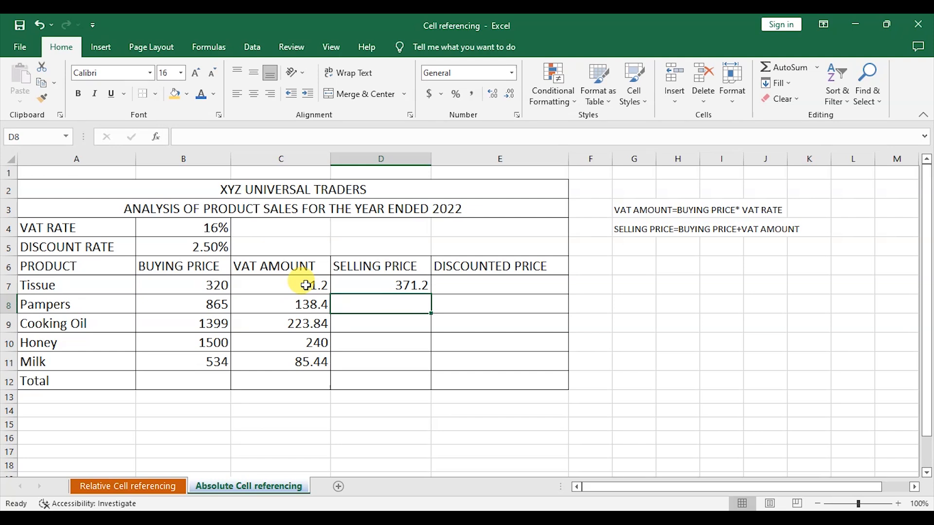
# Step: Review the Tissue selling price formula in D7, and fill it down through the Milk row in D11
pyautogui.click(367, 283)
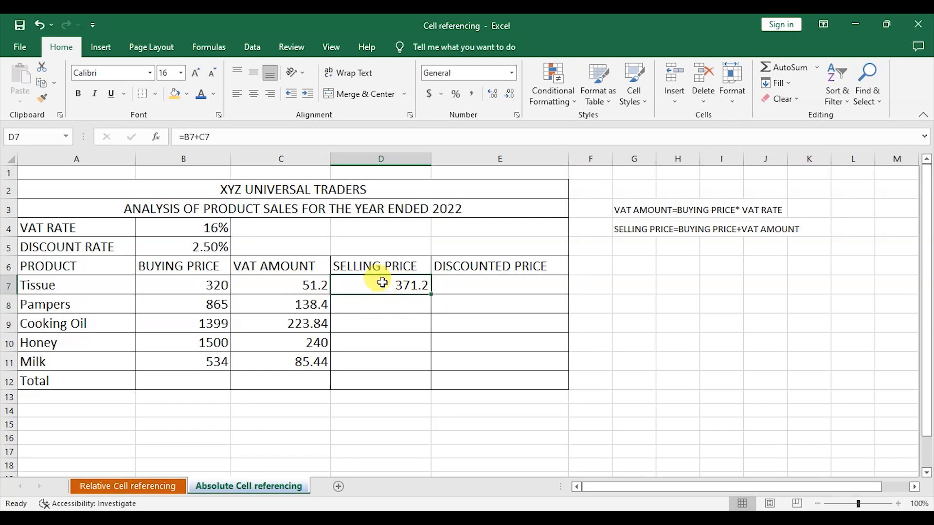
pyautogui.doubleClick(414, 287)
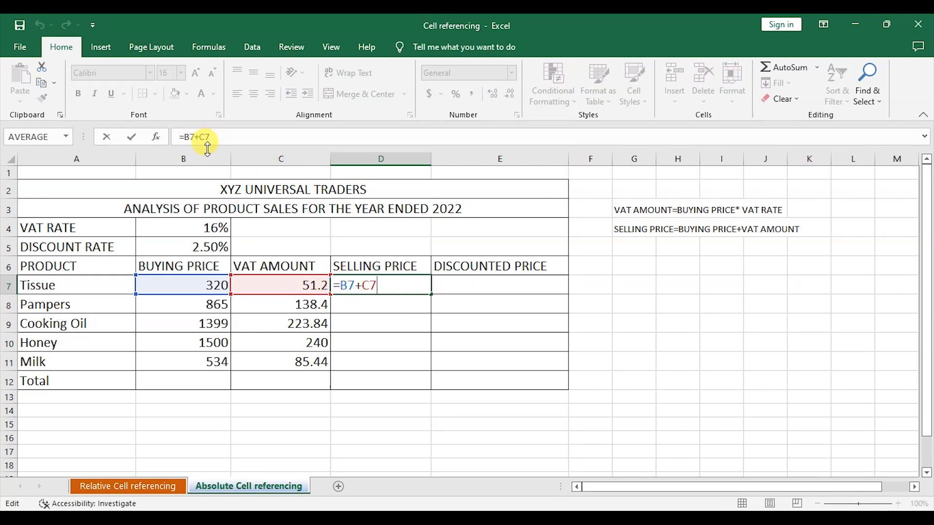
pyautogui.press('Return')
pyautogui.click(388, 286)
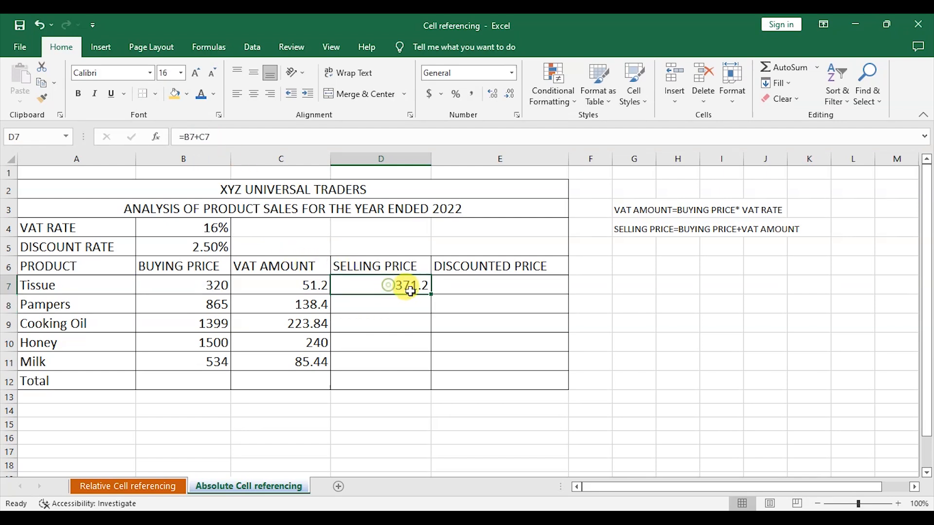
pyautogui.moveTo(430, 294); pyautogui.dragTo(435, 368)
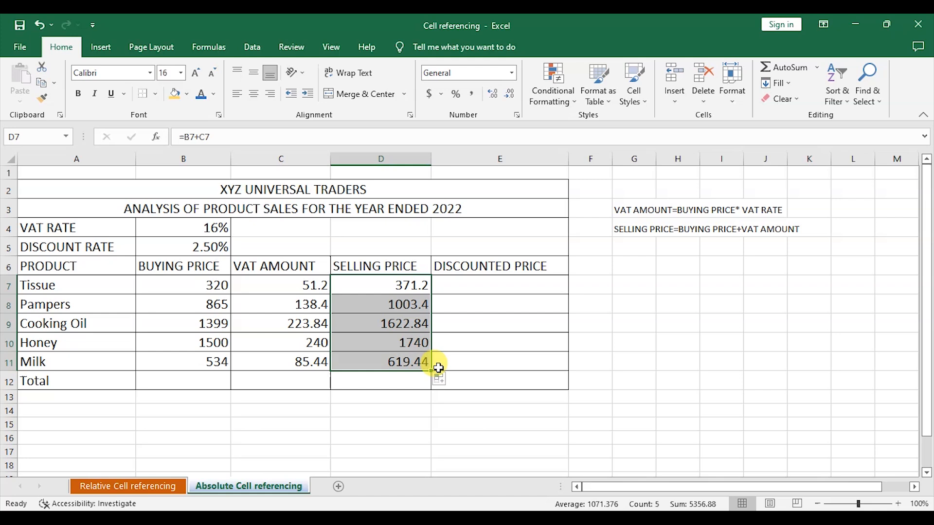
# Step: Enter the note DISCOUNTED PRICE= SELLING PRICE-DISCOUNT AMOUNT in G5, below the selling price note
pyautogui.click(619, 247)
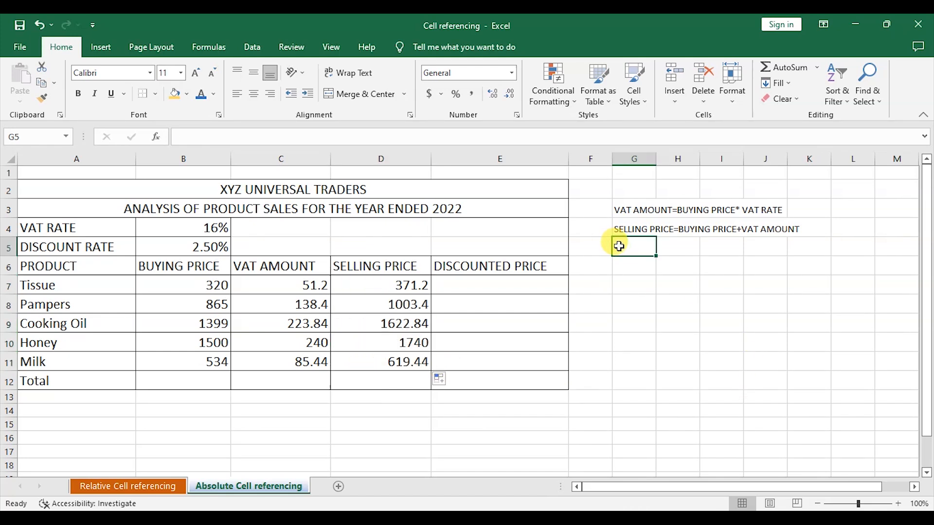
pyautogui.write('D')
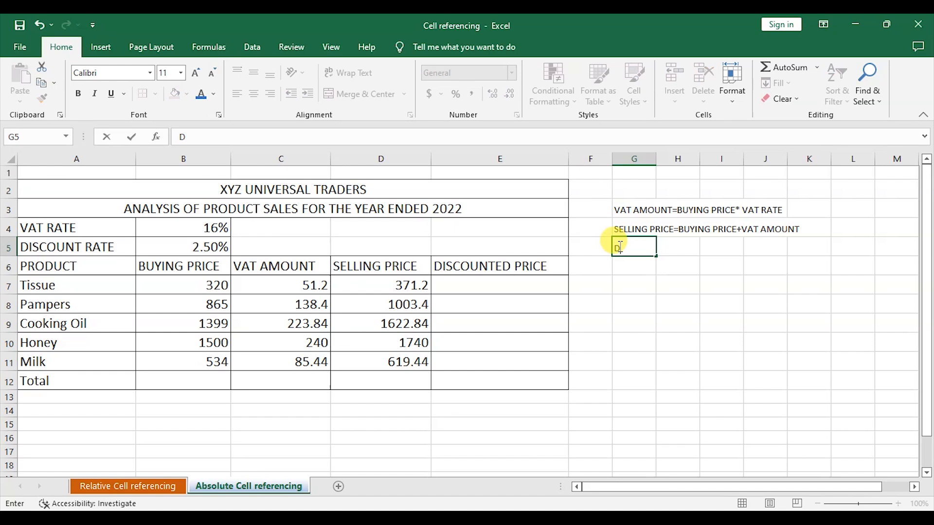
pyautogui.write('ISCOUNTED')
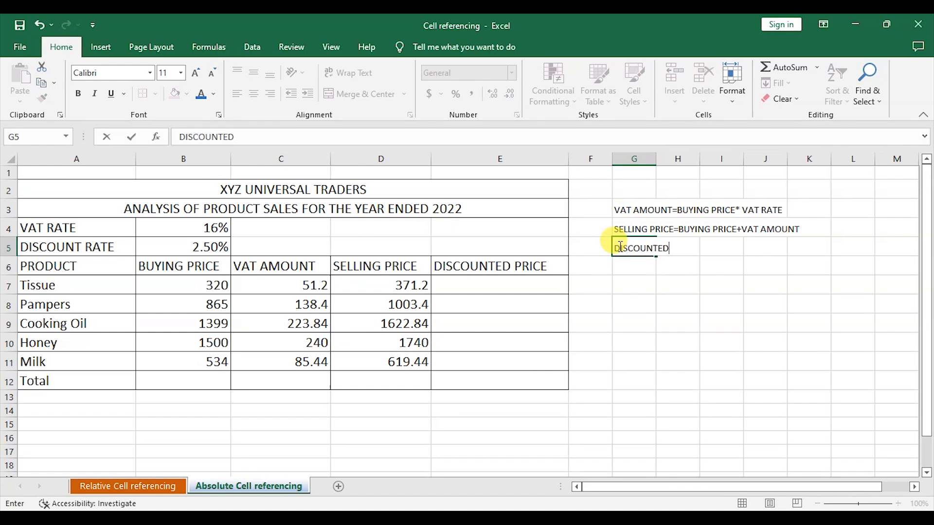
pyautogui.write('E PRICE= SELLING PRICE')
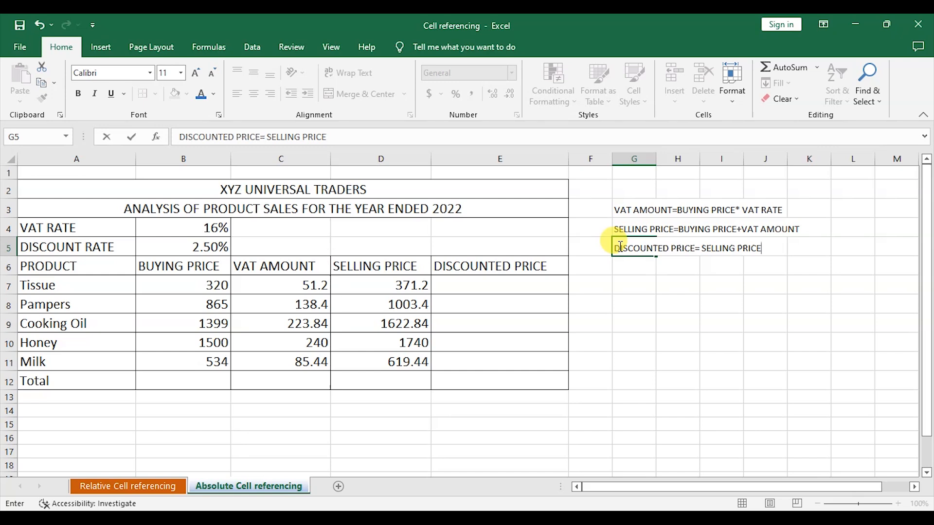
pyautogui.write('-DISCO')
pyautogui.write('UNT')
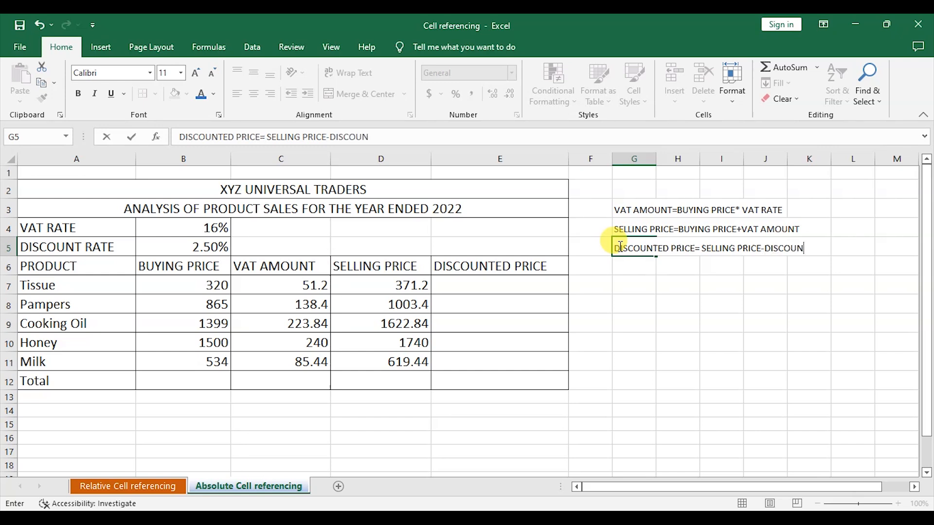
pyautogui.write(' AMOUNT')
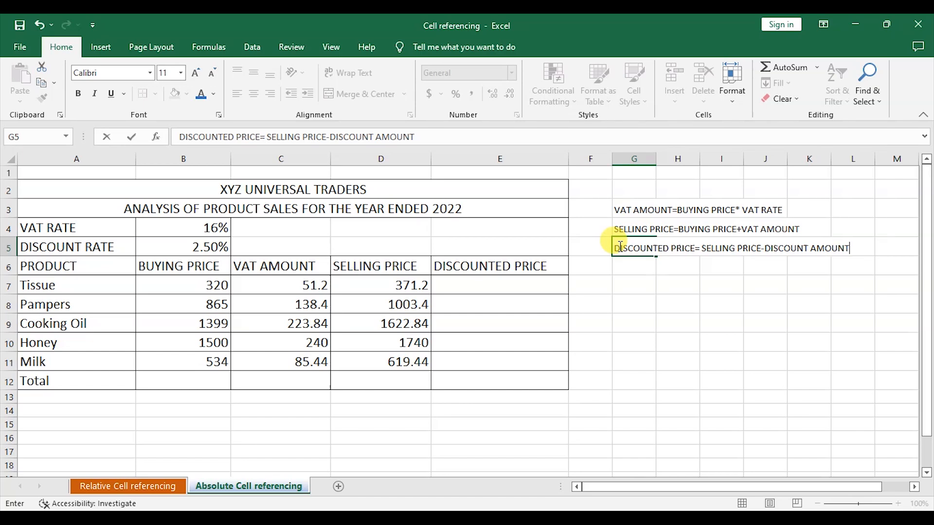
pyautogui.click(717, 302)
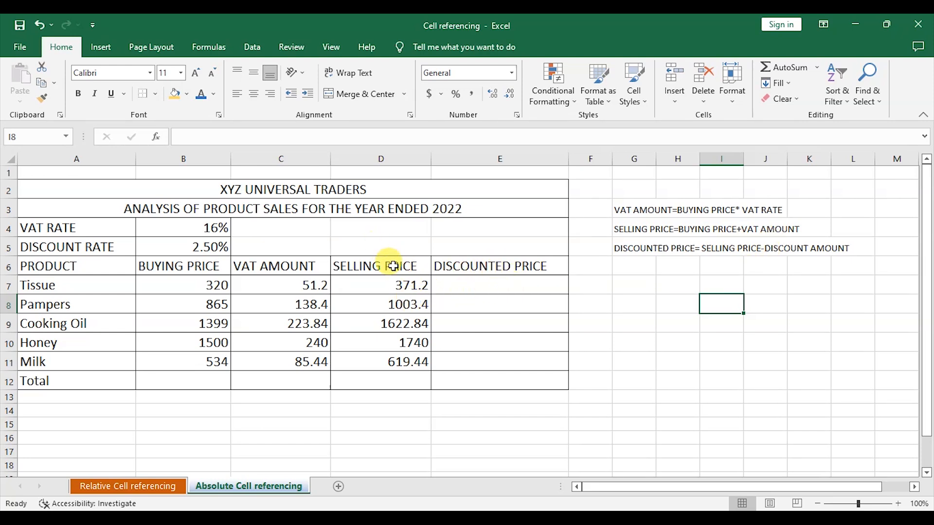
# Step: Calculate the discounted price for Tissue in E7 with the formula =D7-(D7*$B$5), keeping the discount rate reference absolute
pyautogui.click(491, 287)
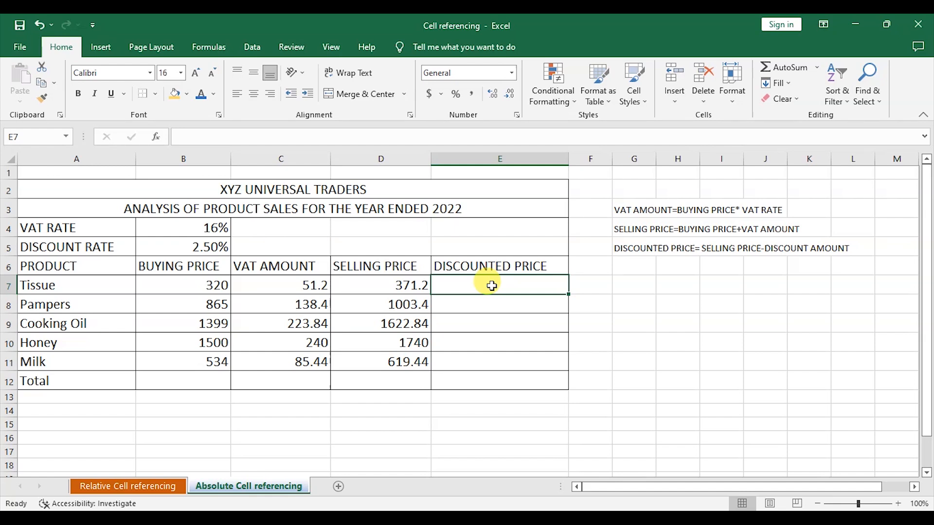
pyautogui.write('=')
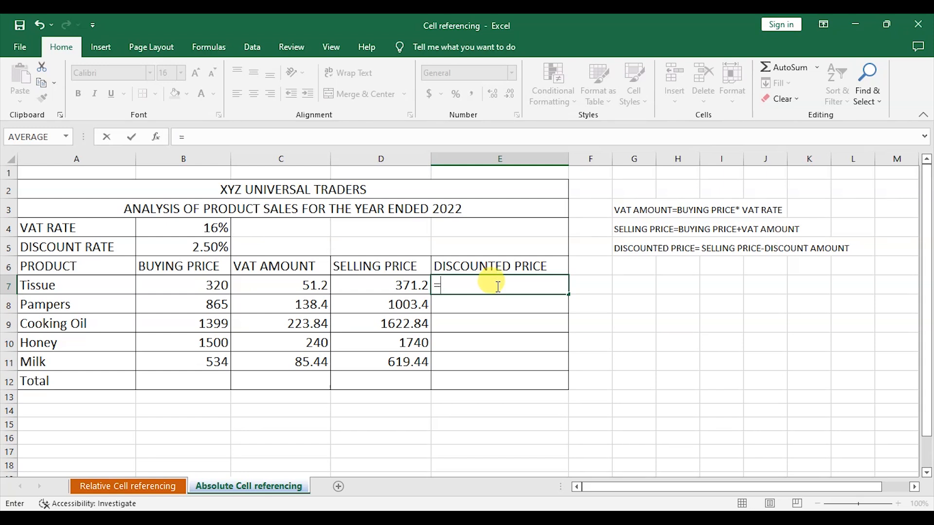
pyautogui.click(385, 283)
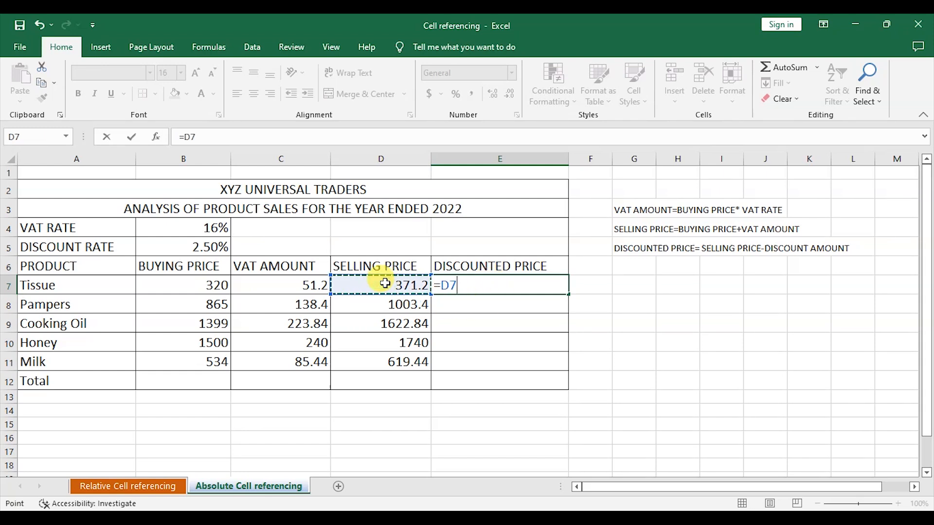
pyautogui.write('-')
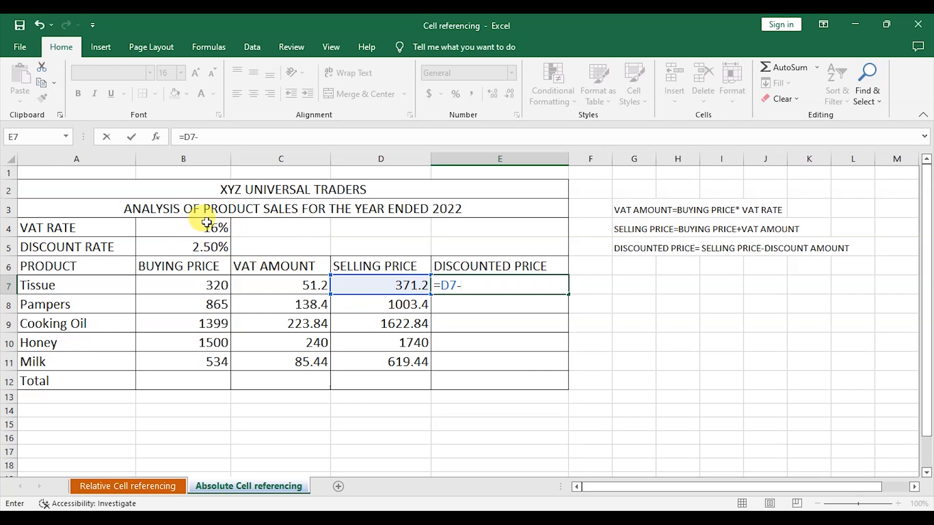
pyautogui.click(391, 283)
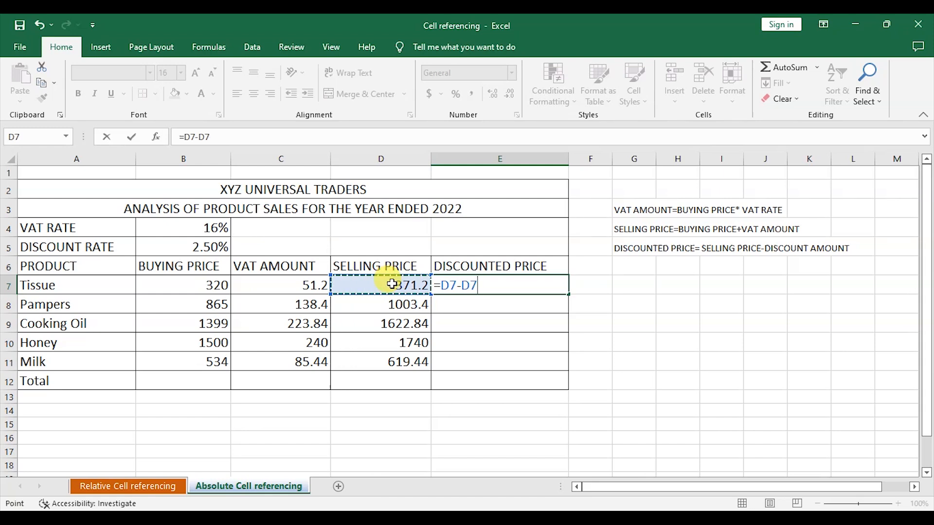
pyautogui.press('BackSpace')
pyautogui.press('BackSpace')
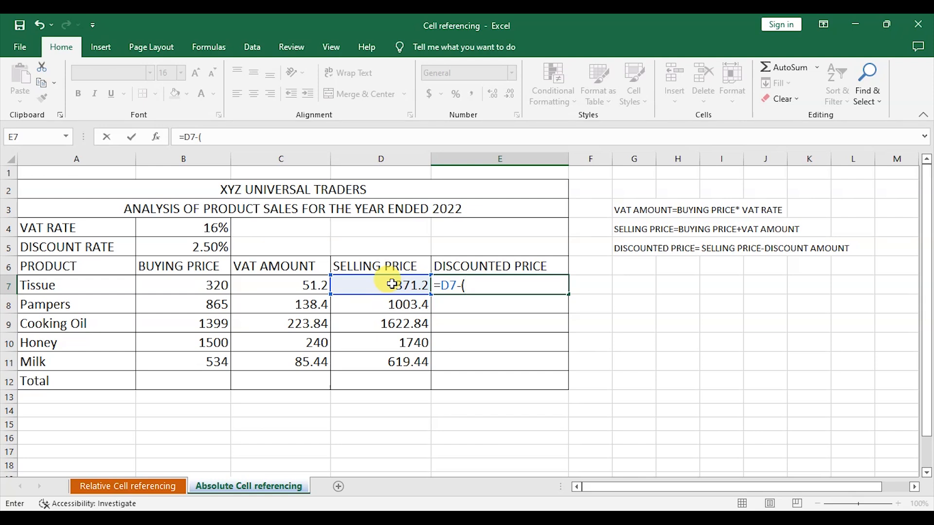
pyautogui.write('(')
pyautogui.click(391, 284)
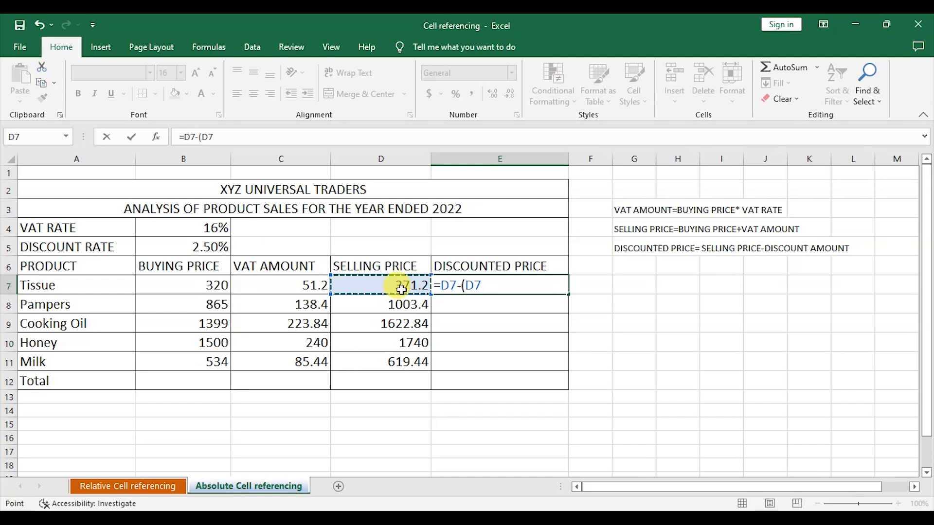
pyautogui.write('*')
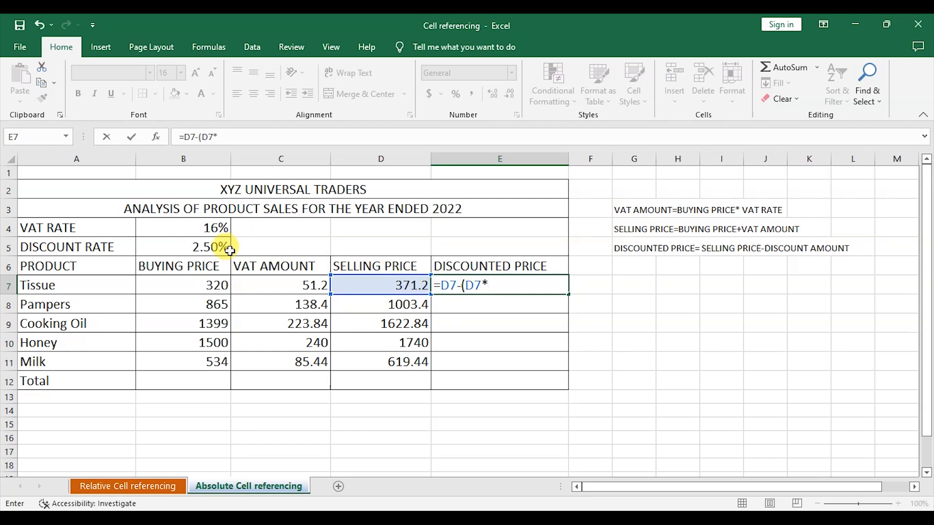
pyautogui.click(209, 248)
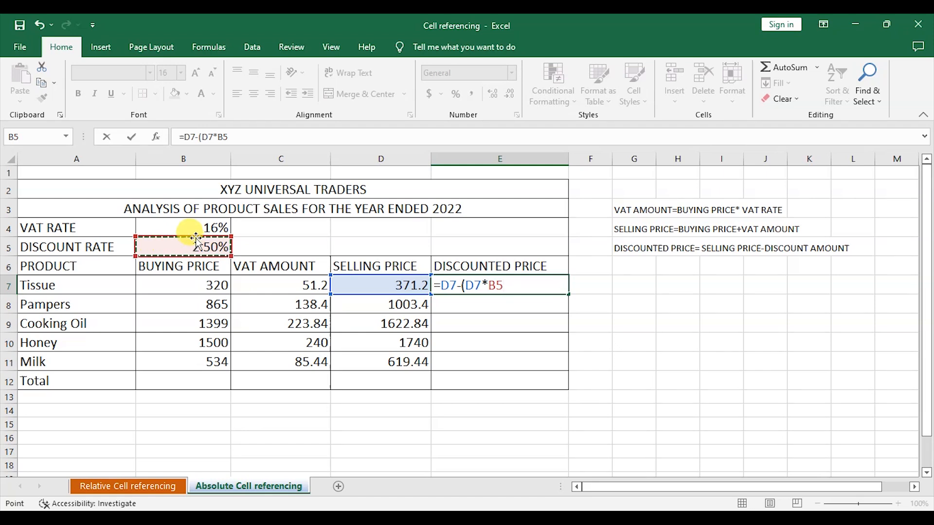
pyautogui.press('F4')
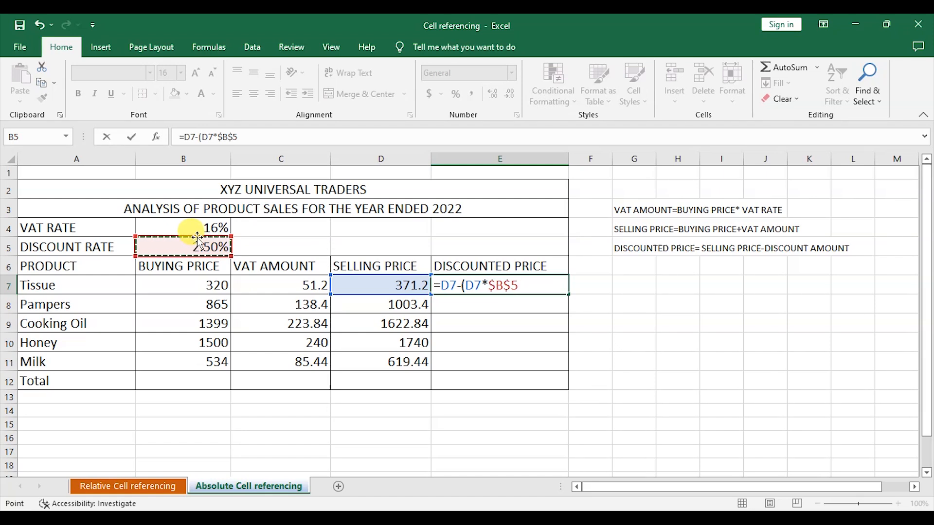
pyautogui.write(')')
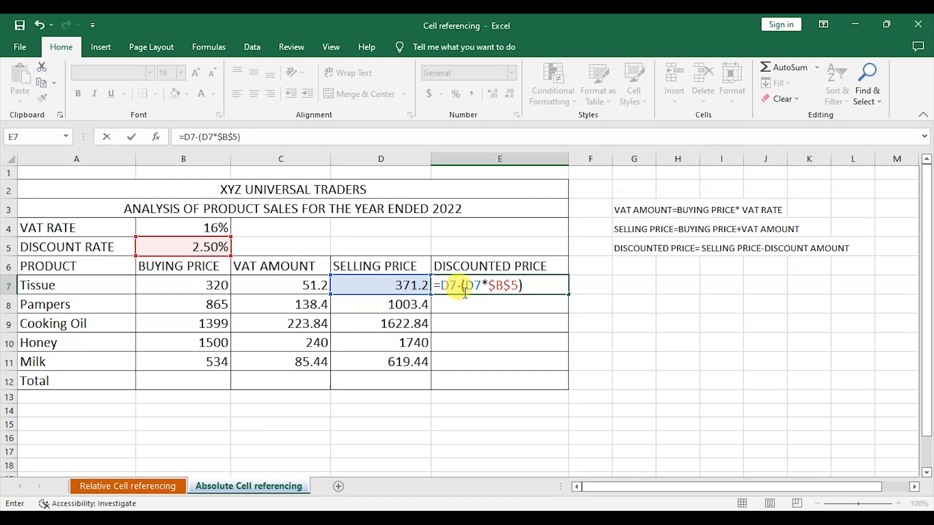
pyautogui.moveTo(523, 286); pyautogui.dragTo(444, 285)
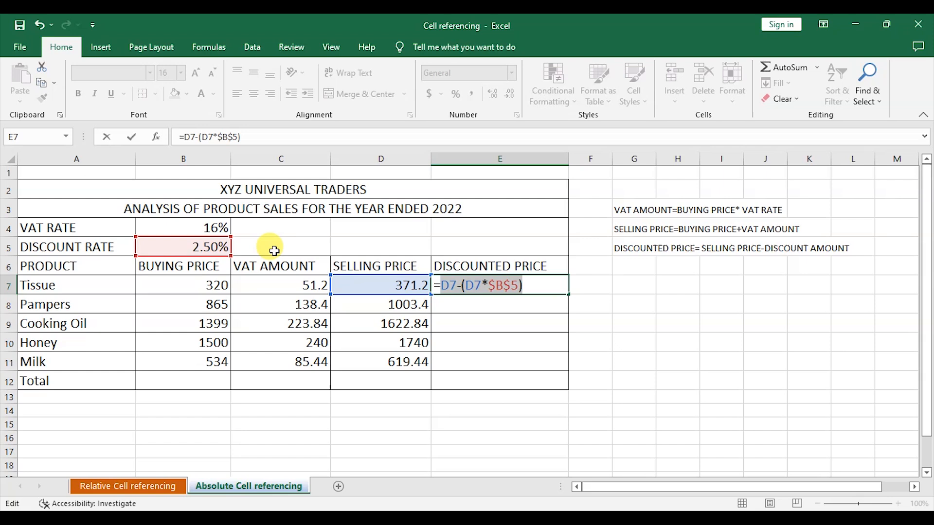
pyautogui.press('Return')
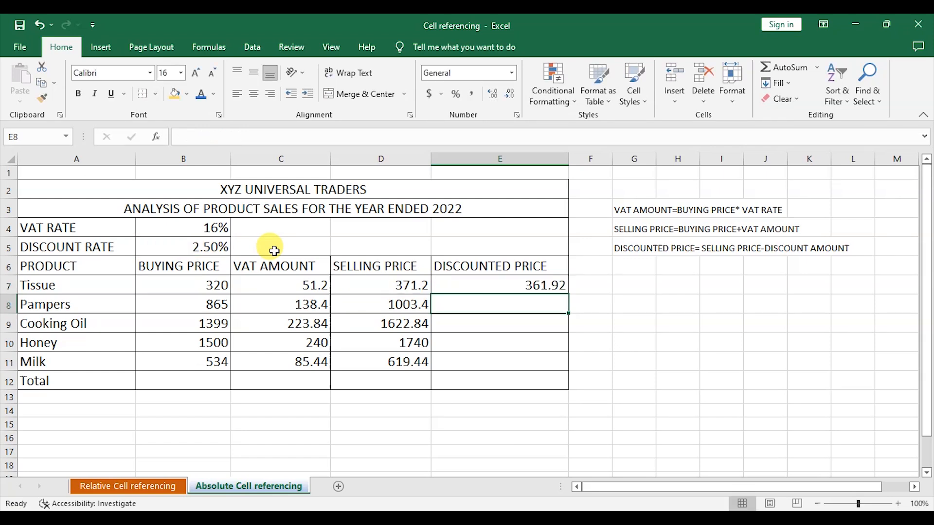
# Step: Fill the discounted price formula from E7 down through the Milk row in E11
pyautogui.click(494, 281)
pyautogui.moveTo(567, 297); pyautogui.dragTo(559, 361)
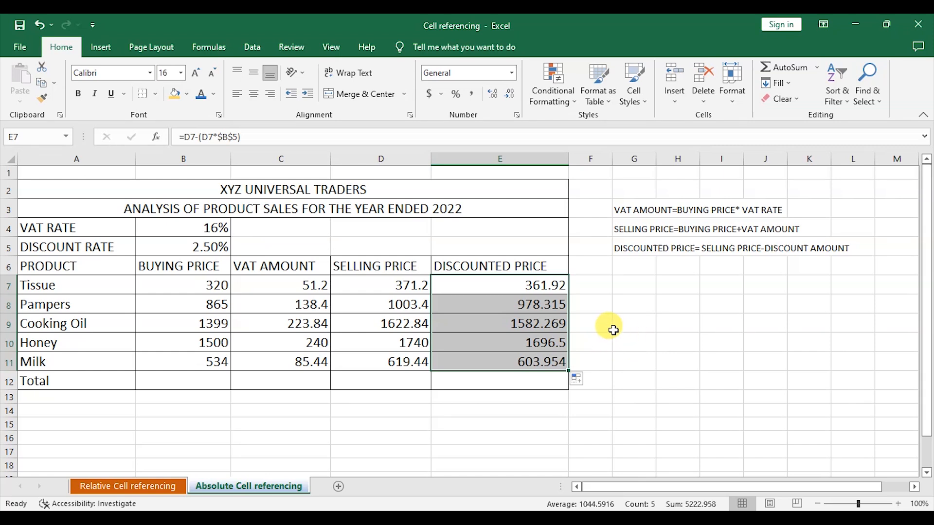
pyautogui.click(626, 336)
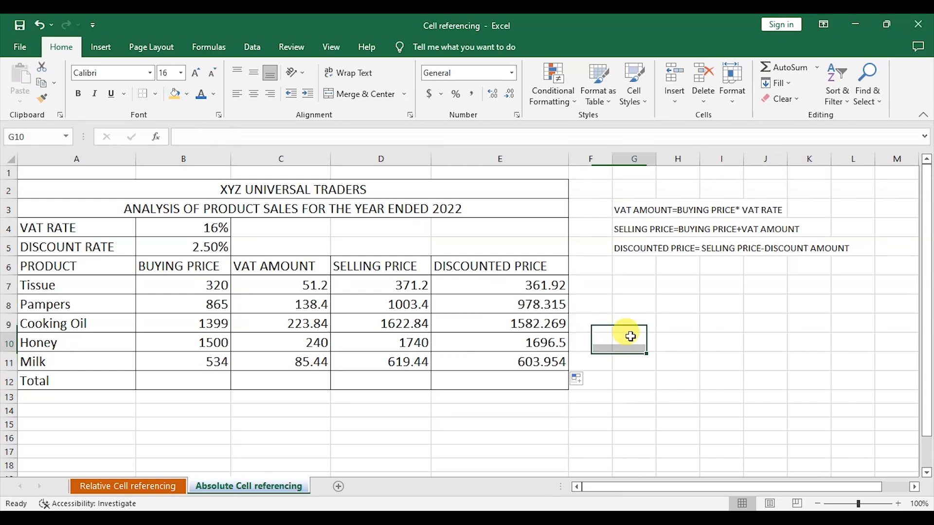
pyautogui.click(177, 287)
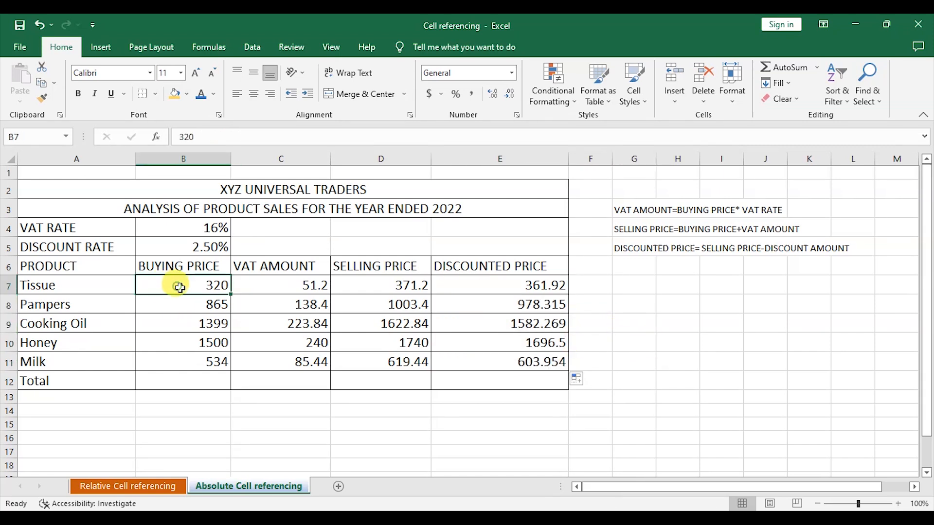
# Step: Enter the note DISCOUNT AMOUNT= SELLING PRICE*DISCOUNT RATE in G6, below the discounted price note
pyautogui.click(623, 270)
pyautogui.write('D')
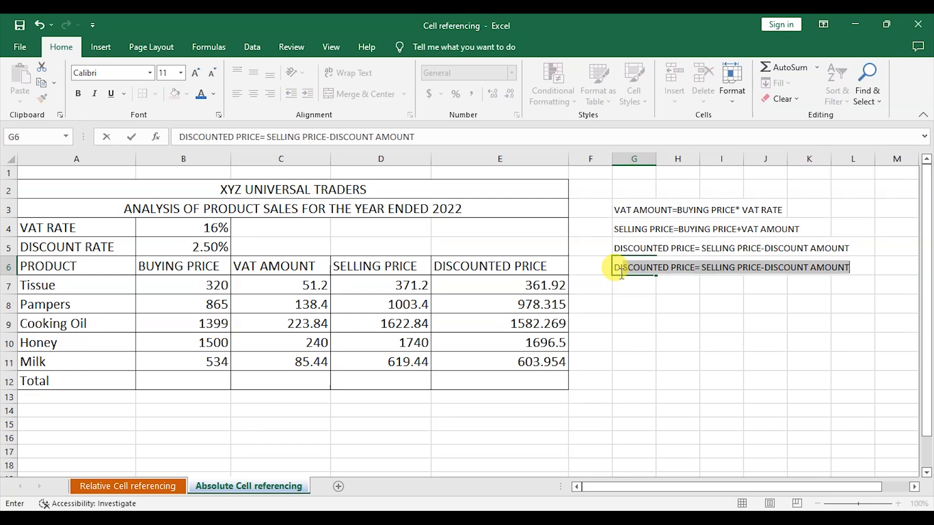
pyautogui.write('ISCOUNT AMOUNT= SELLING PR')
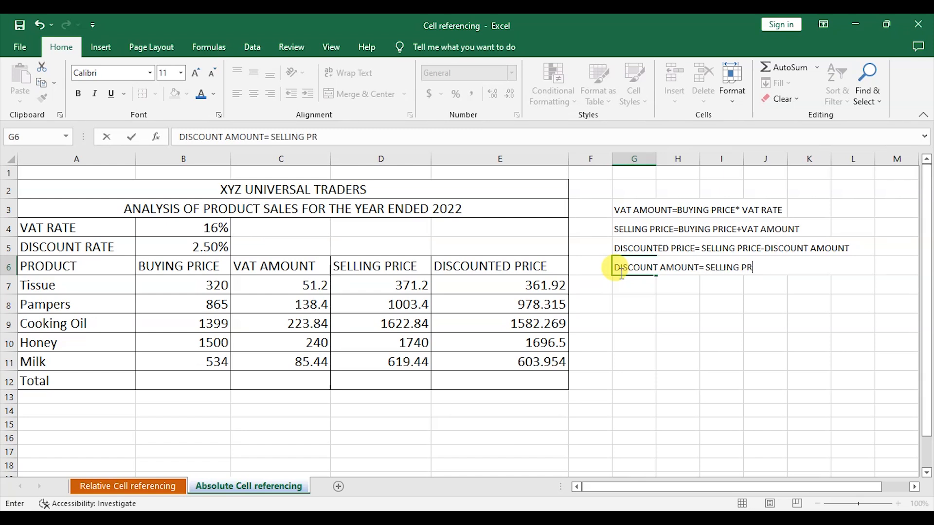
pyautogui.write('E*DISCOUNT RATE')
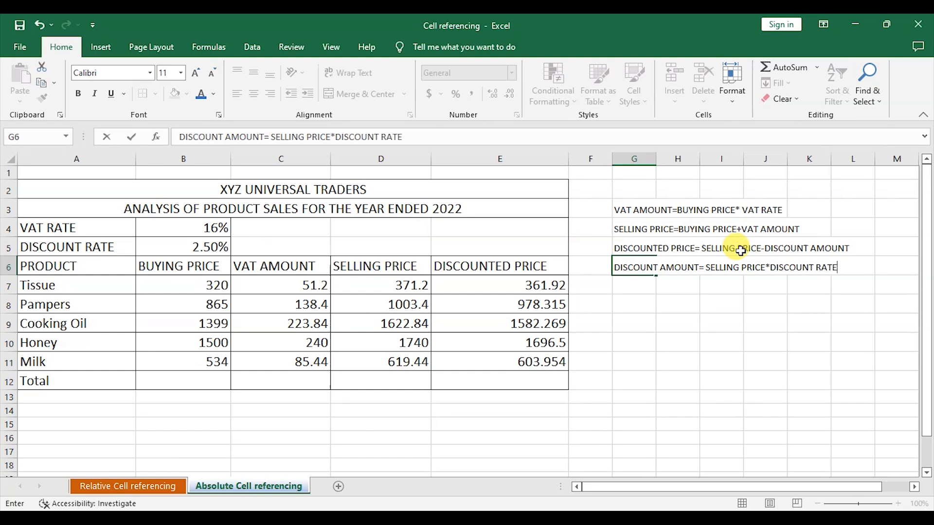
pyautogui.click(774, 299)
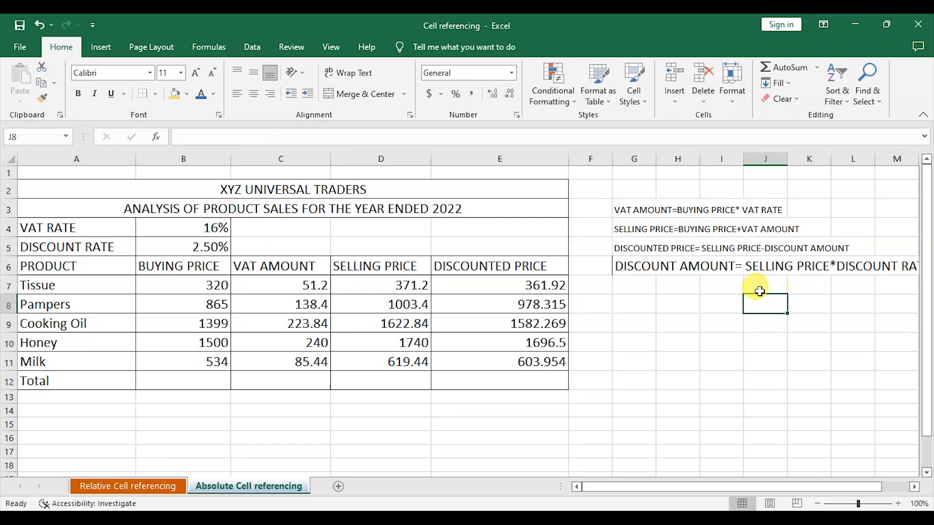
# Step: Reduce the font size of the discount amount note in G6 to 11
pyautogui.click(655, 266)
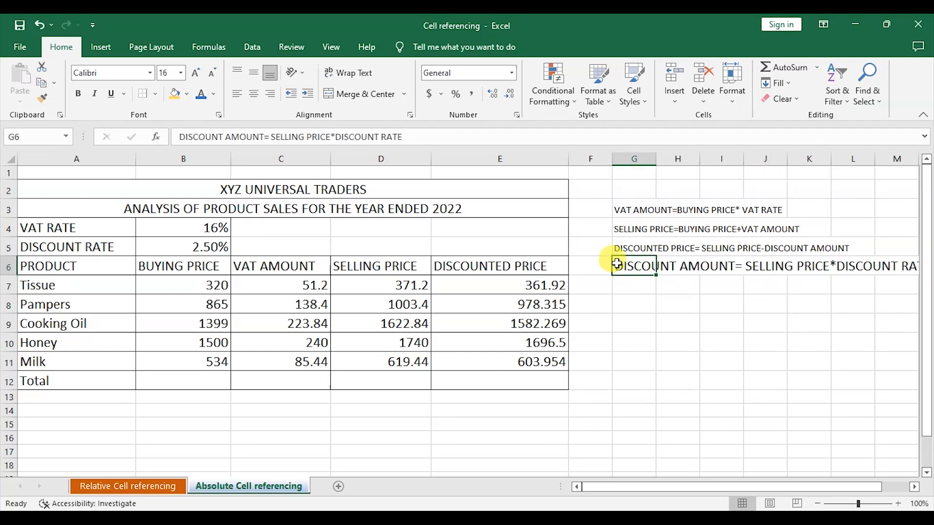
pyautogui.moveTo(639, 266); pyautogui.dragTo(709, 265)
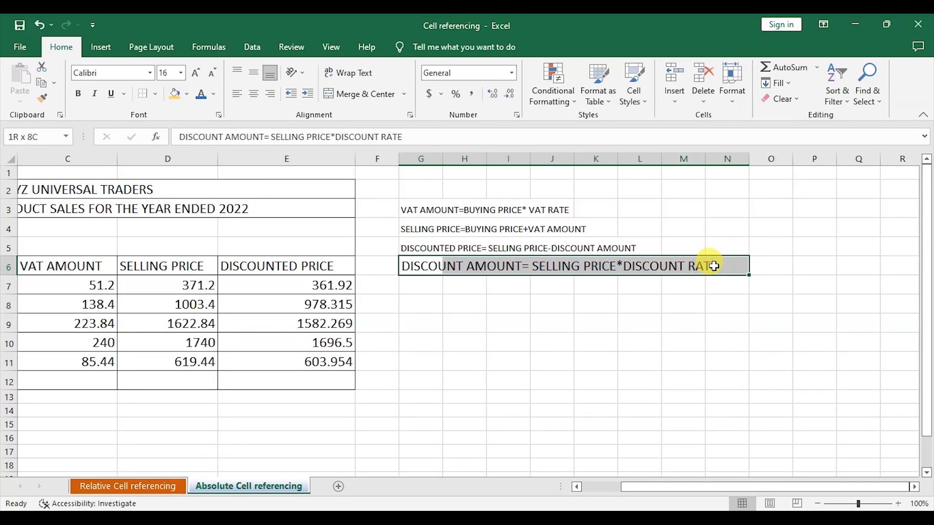
pyautogui.click(212, 74)
pyautogui.click(212, 75)
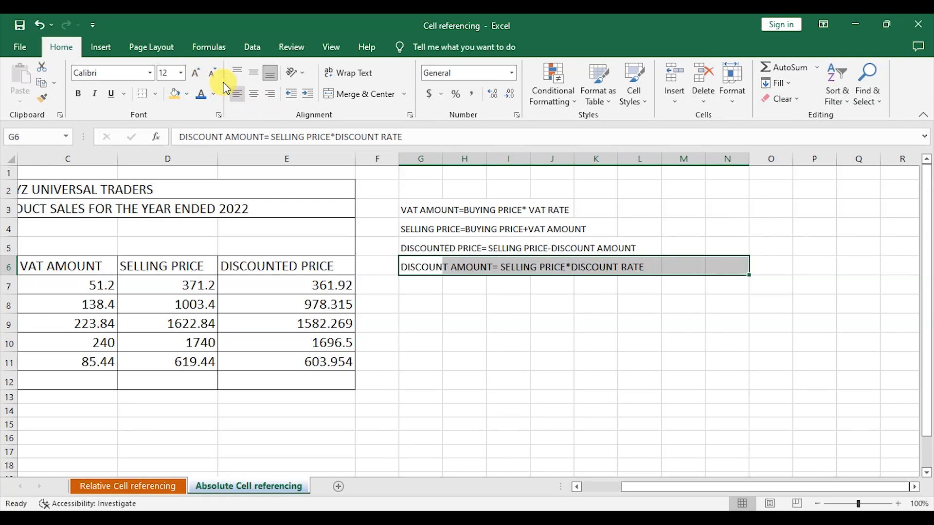
pyautogui.click(212, 74)
pyautogui.click(509, 318)
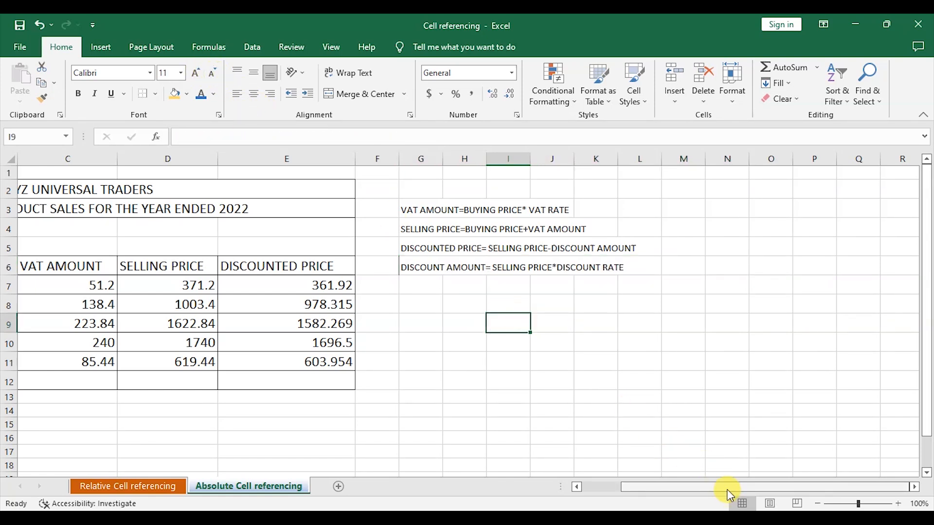
# Step: Format the product figures in B7:E11 with the comma style, showing two decimal places
pyautogui.moveTo(731, 488); pyautogui.dragTo(595, 487)
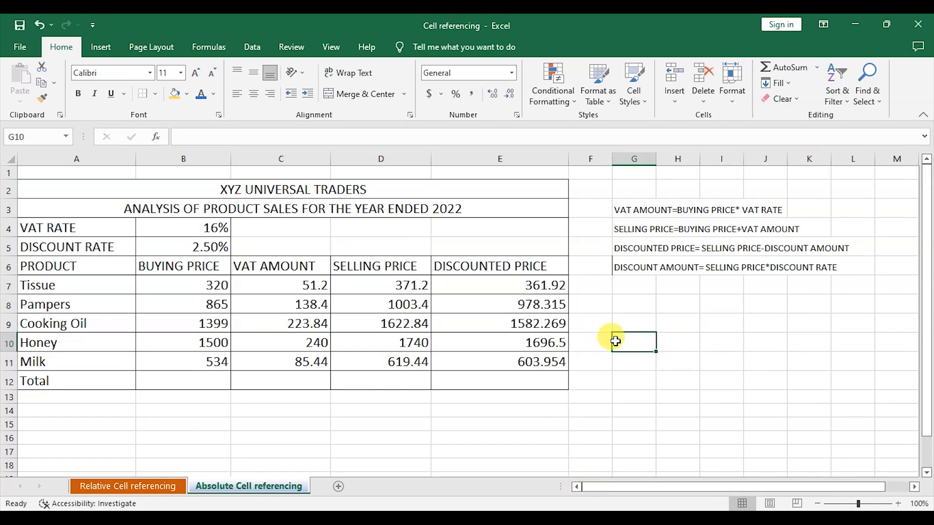
pyautogui.click(175, 284)
pyautogui.moveTo(175, 284); pyautogui.dragTo(508, 355)
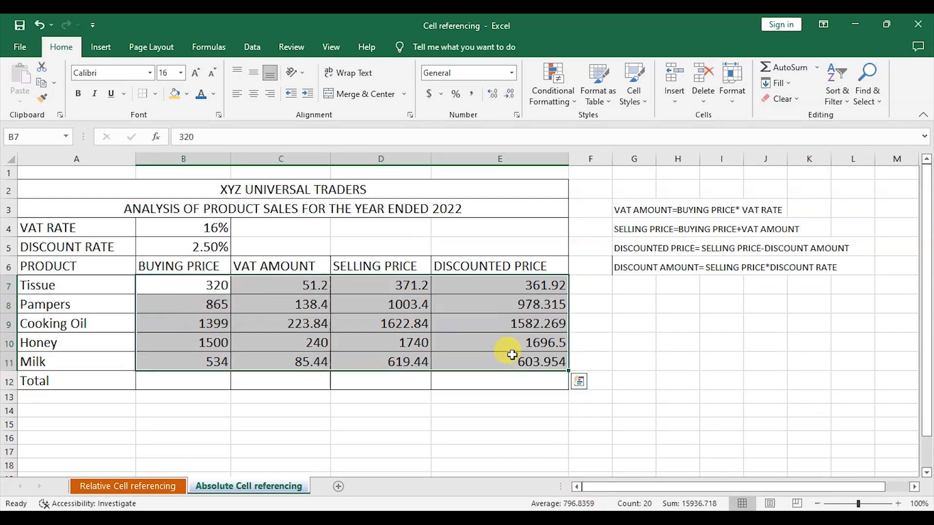
pyautogui.click(471, 97)
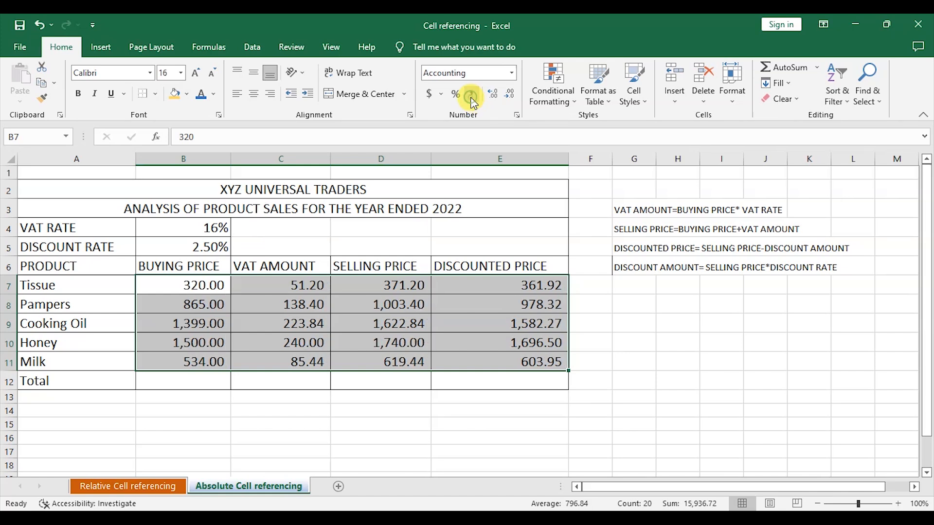
pyautogui.click(510, 98)
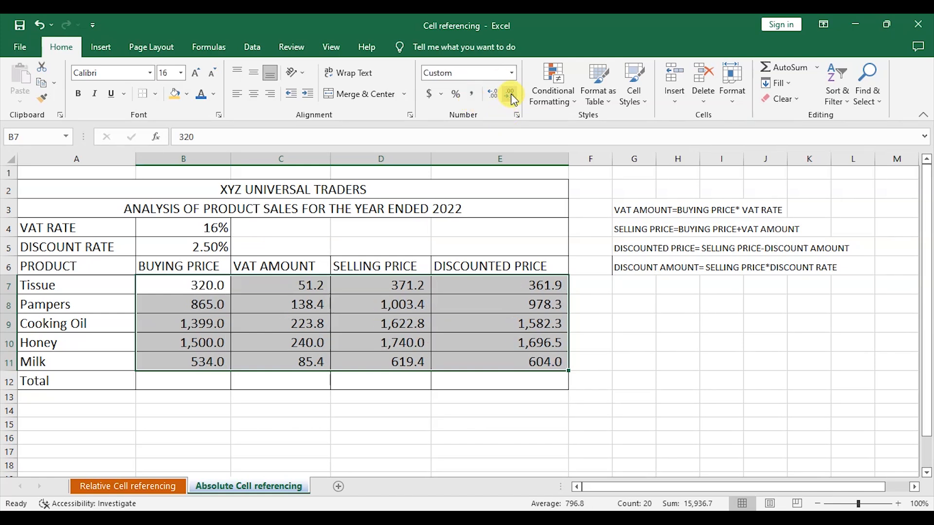
pyautogui.click(496, 95)
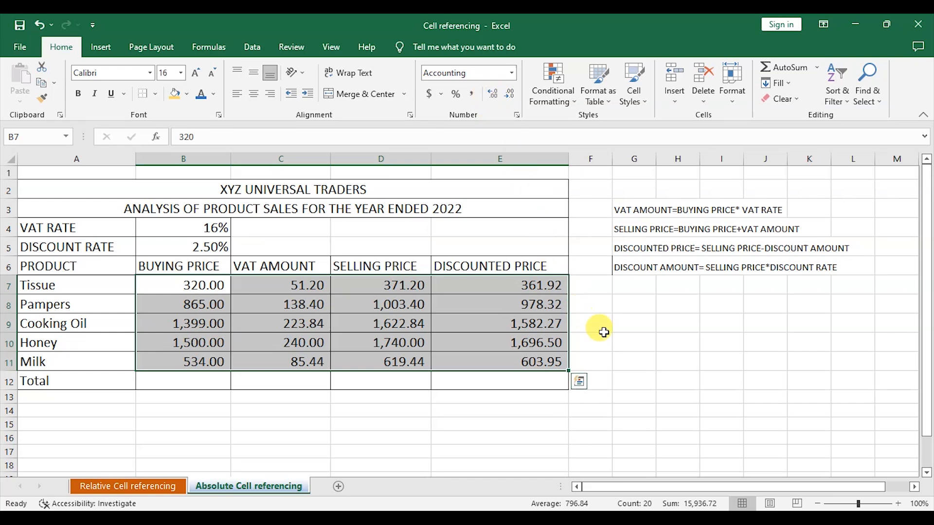
pyautogui.click(647, 359)
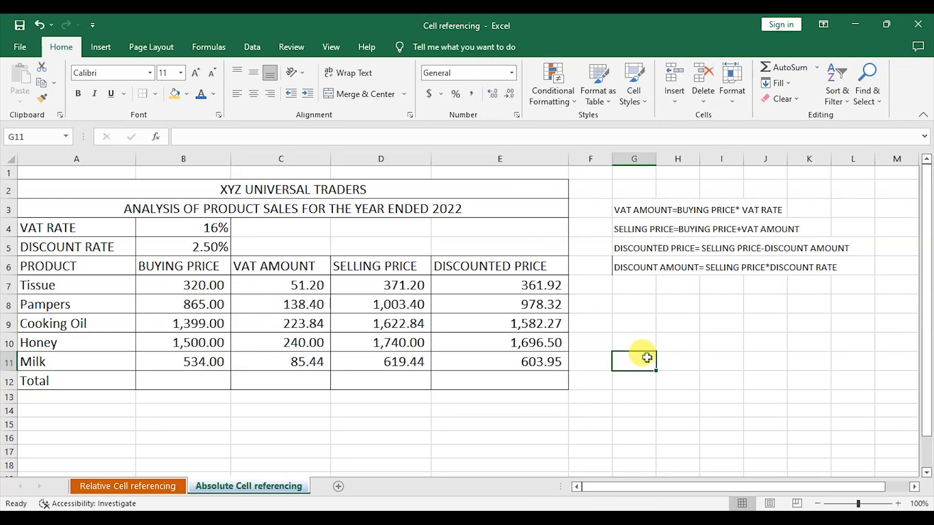
# Step: Total the buying prices in B12 with =SUM(B7:B11) and fill the formula across the Total row to E12
pyautogui.click(198, 383)
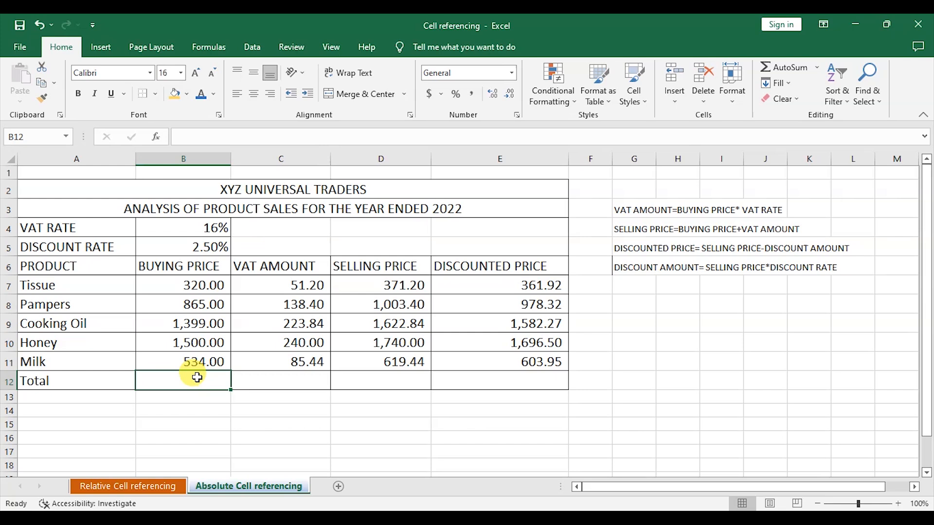
pyautogui.click(817, 68)
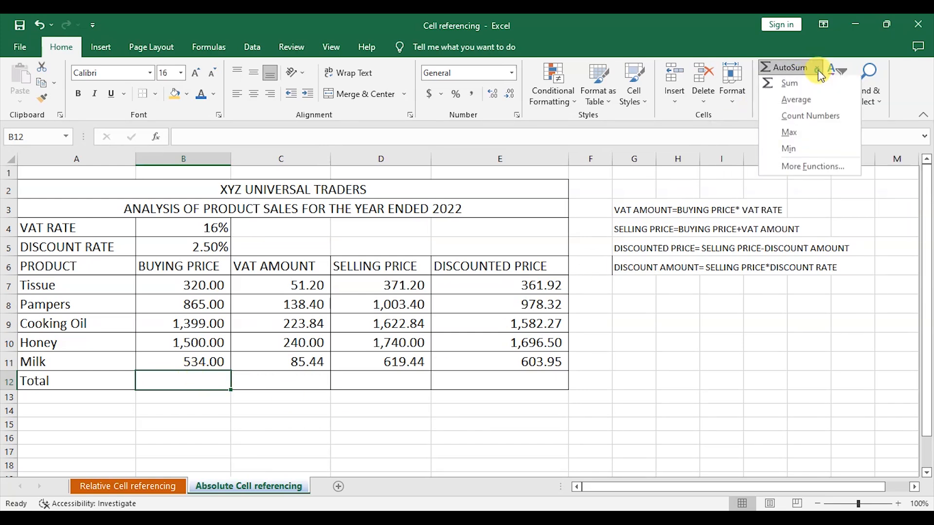
pyautogui.click(790, 86)
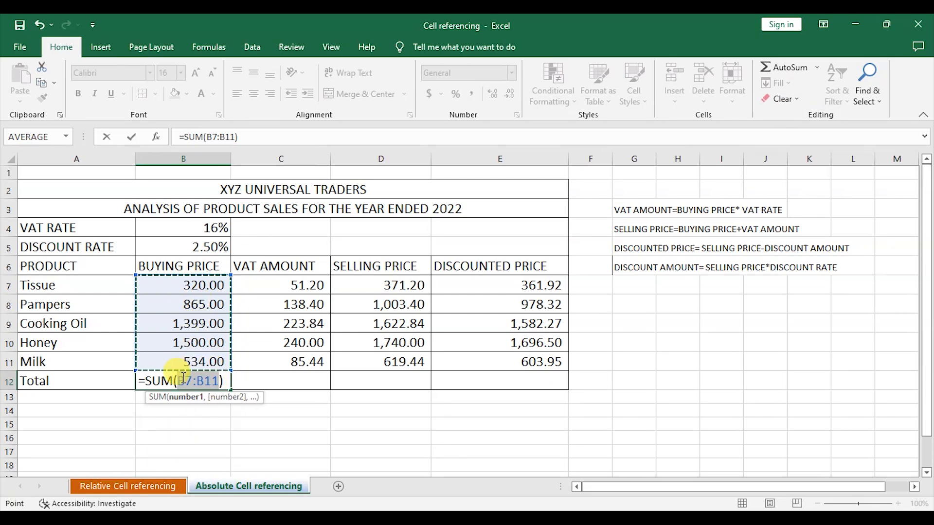
pyautogui.press('Return')
pyautogui.click(210, 382)
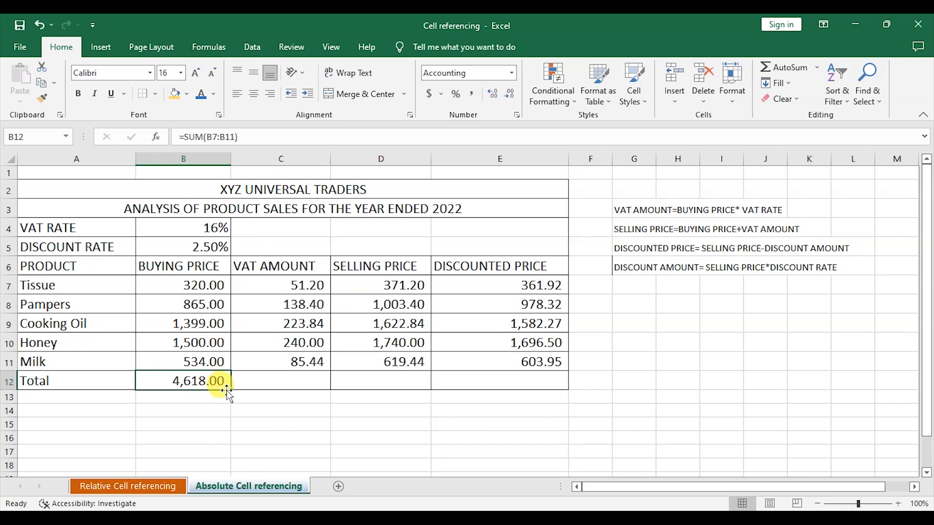
pyautogui.moveTo(230, 389); pyautogui.dragTo(508, 395)
pyautogui.moveTo(434, 397); pyautogui.dragTo(515, 411)
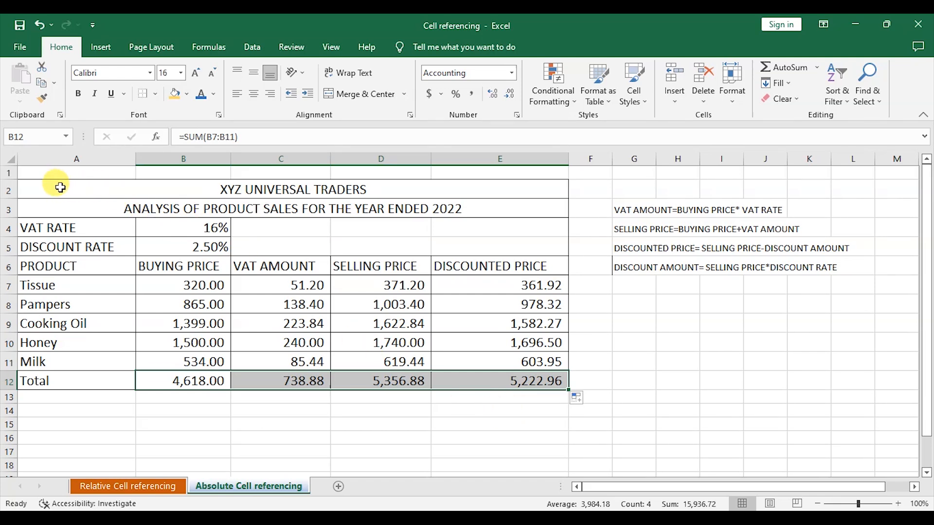
# Step: Give the two title rows A2:E3 a green font and the darkest blue-gray theme fill
pyautogui.moveTo(53, 188); pyautogui.dragTo(392, 208)
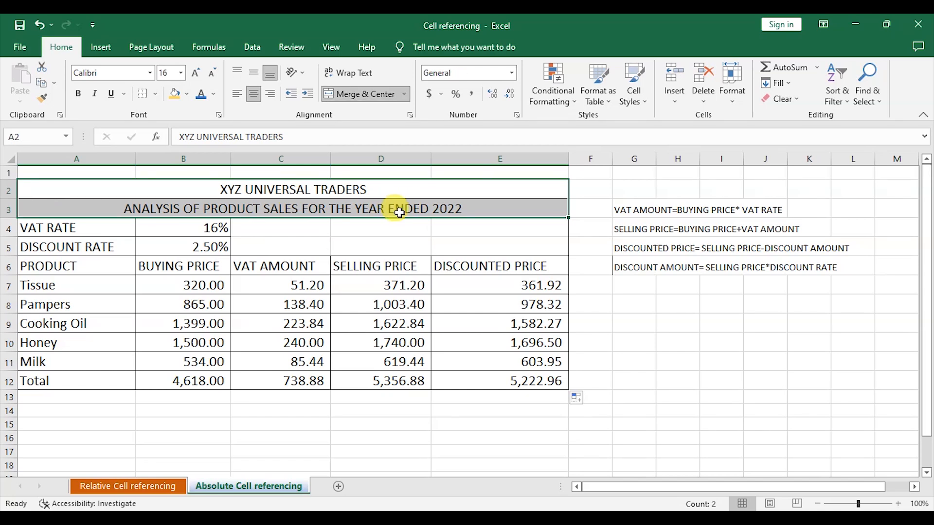
pyautogui.click(214, 94)
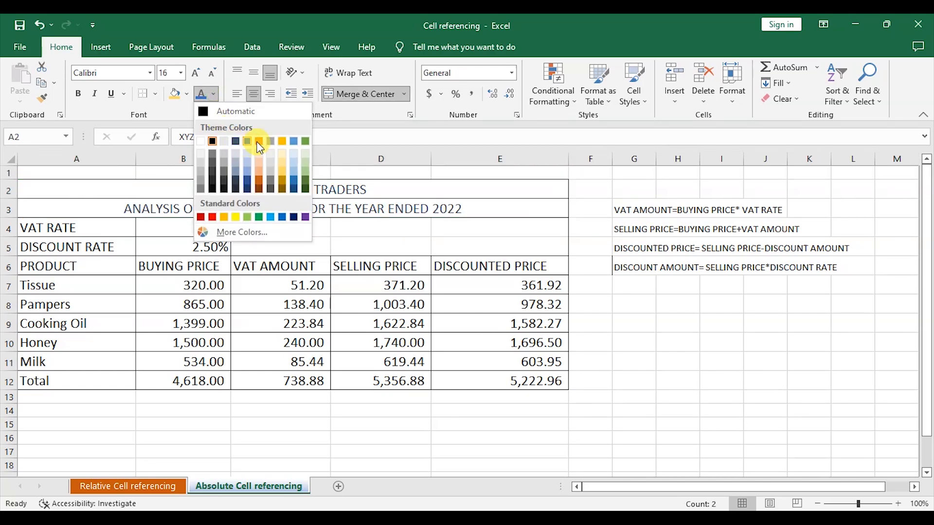
pyautogui.click(302, 138)
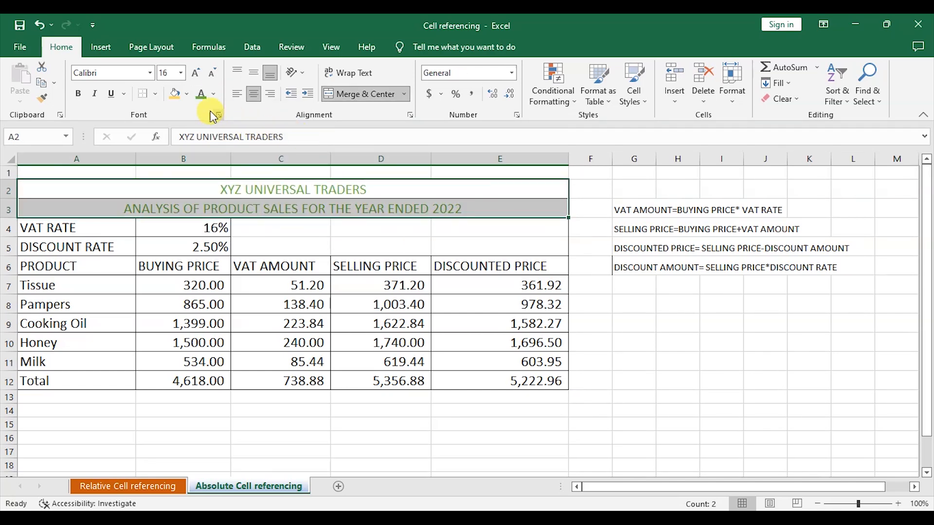
pyautogui.click(187, 95)
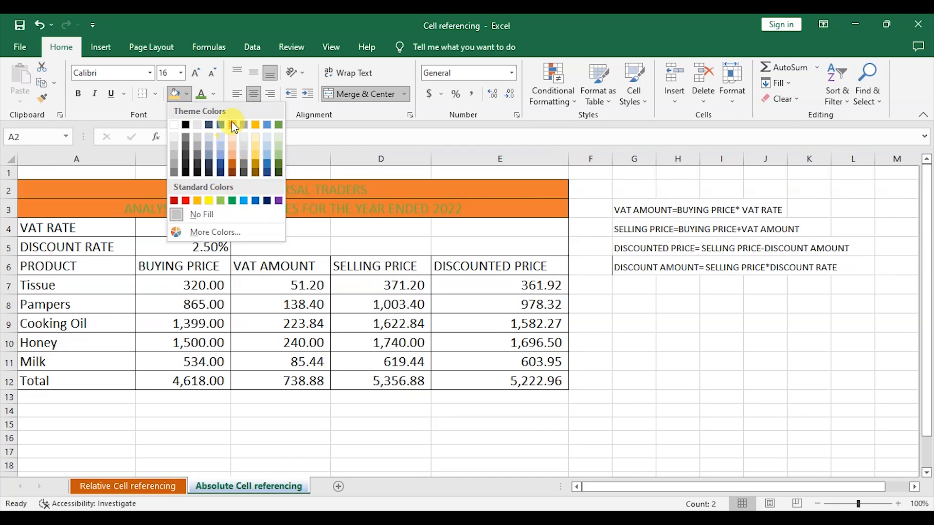
pyautogui.click(209, 173)
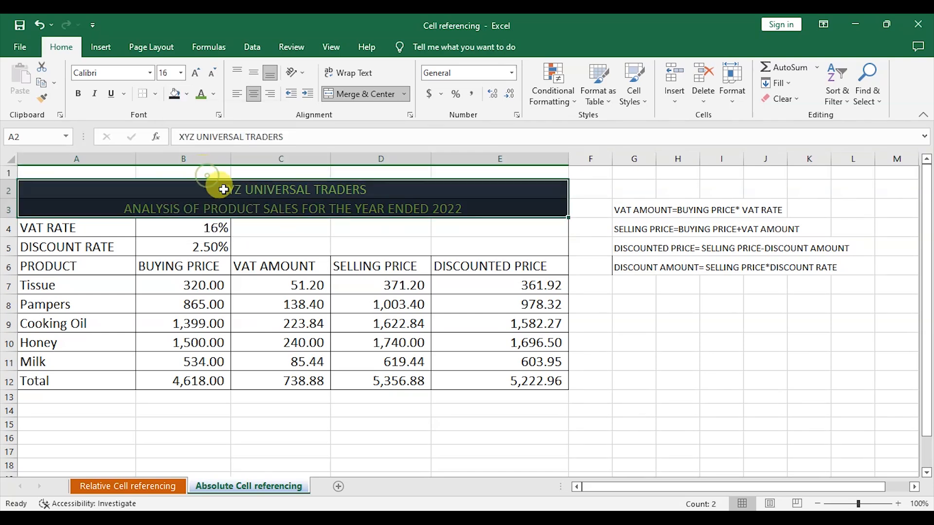
pyautogui.click(381, 423)
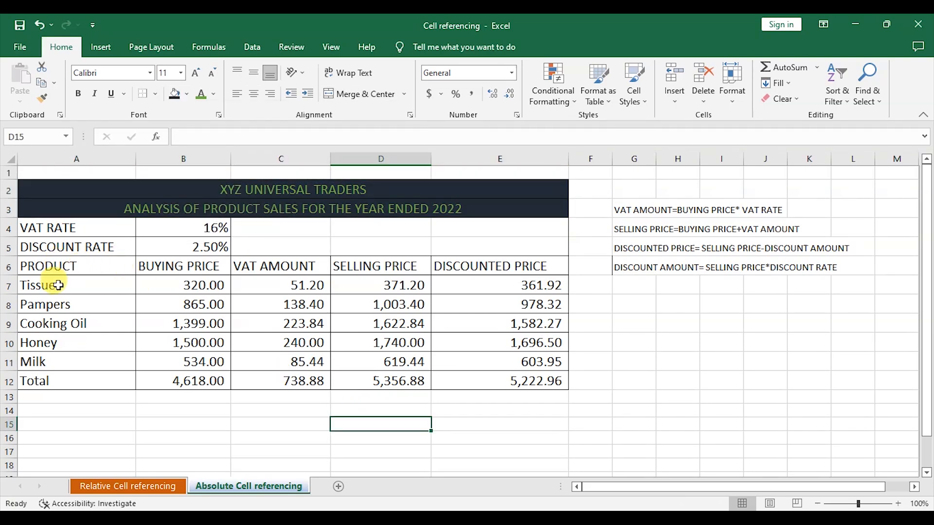
# Step: Fill the figures in B7:E12, including the Total row, with the standard light green
pyautogui.moveTo(164, 285); pyautogui.dragTo(516, 379)
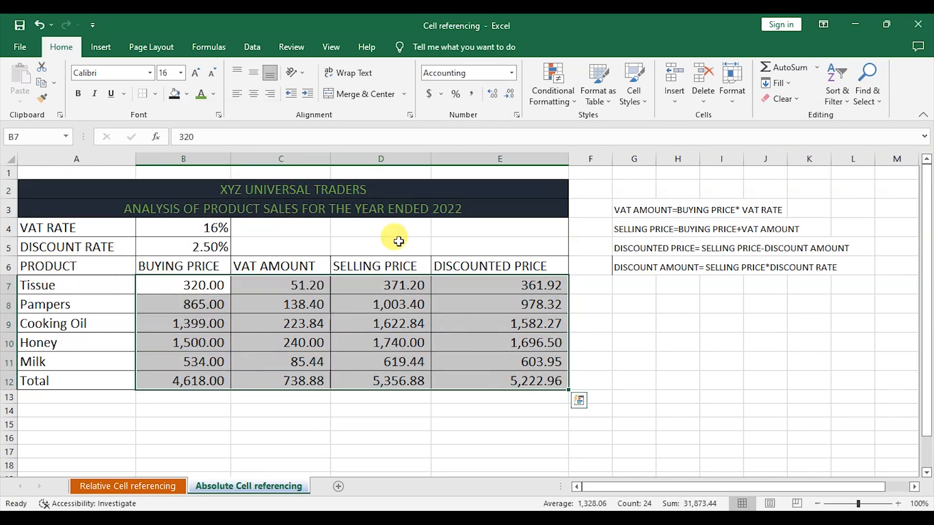
pyautogui.click(188, 94)
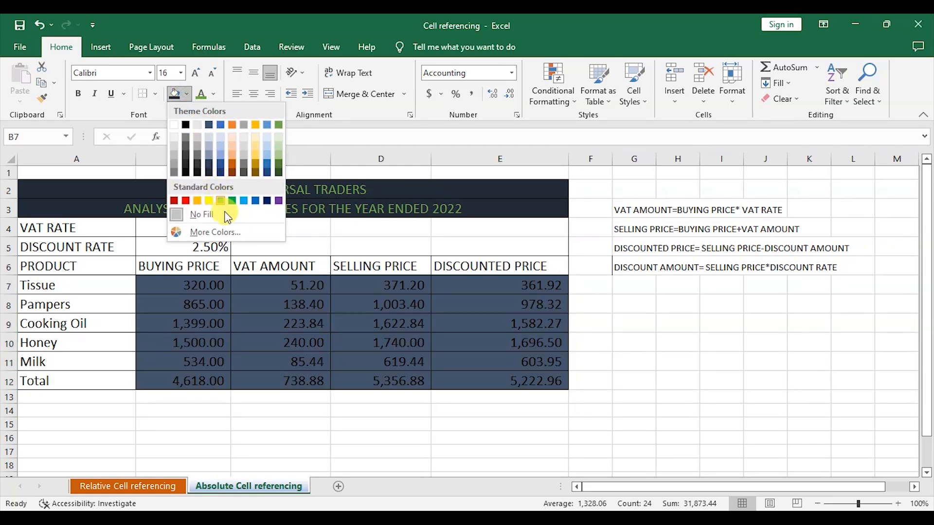
pyautogui.click(225, 202)
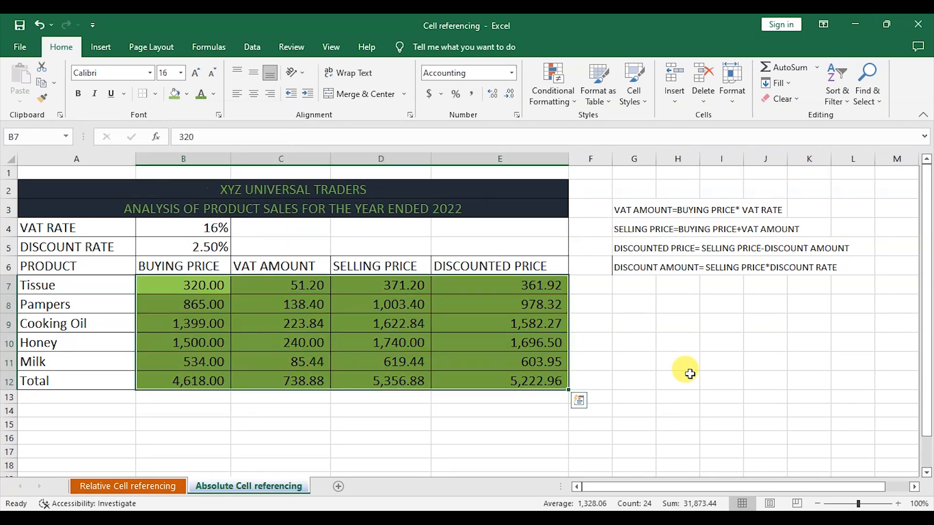
pyautogui.click(676, 380)
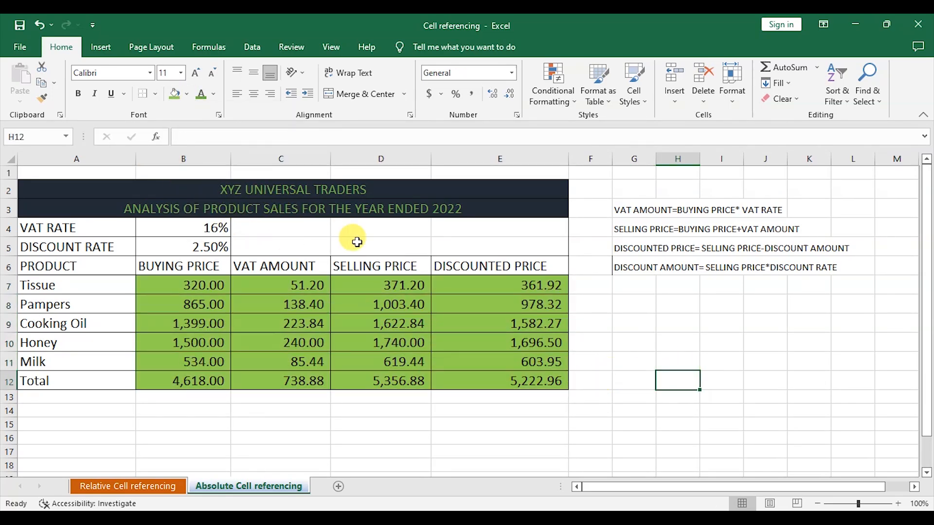
pyautogui.click(409, 231)
pyautogui.moveTo(652, 306); pyautogui.dragTo(657, 313)
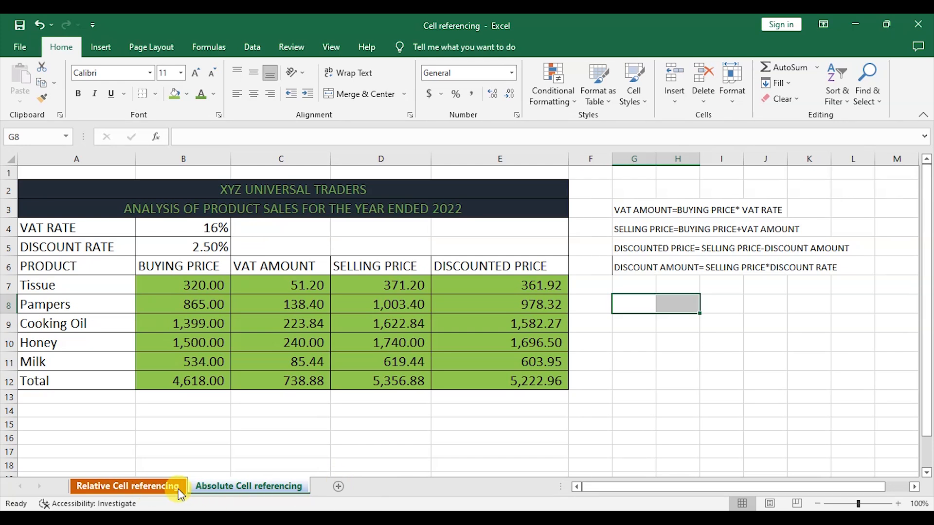
# Step: Add a new worksheet after Absolute Cell referencing and name it Mixed Cell referencing
pyautogui.click(341, 485)
pyautogui.rightClick(338, 485)
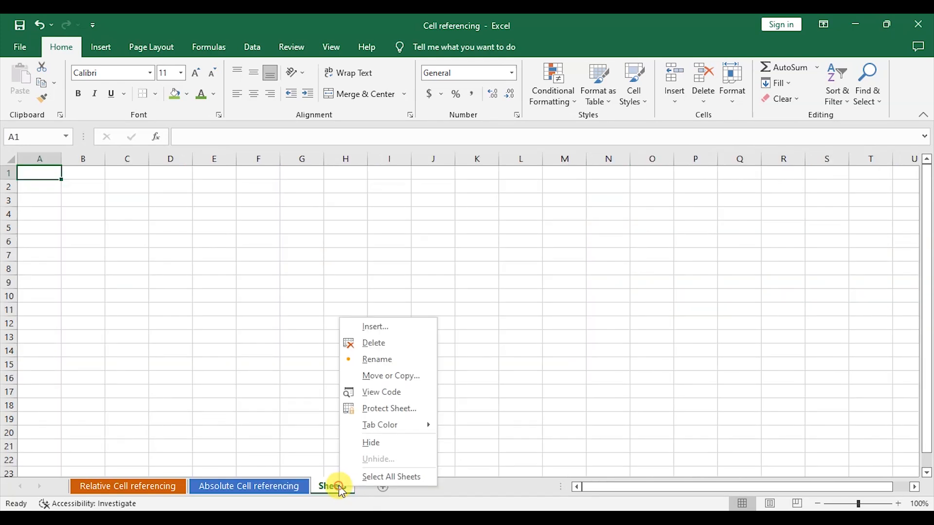
pyautogui.click(381, 359)
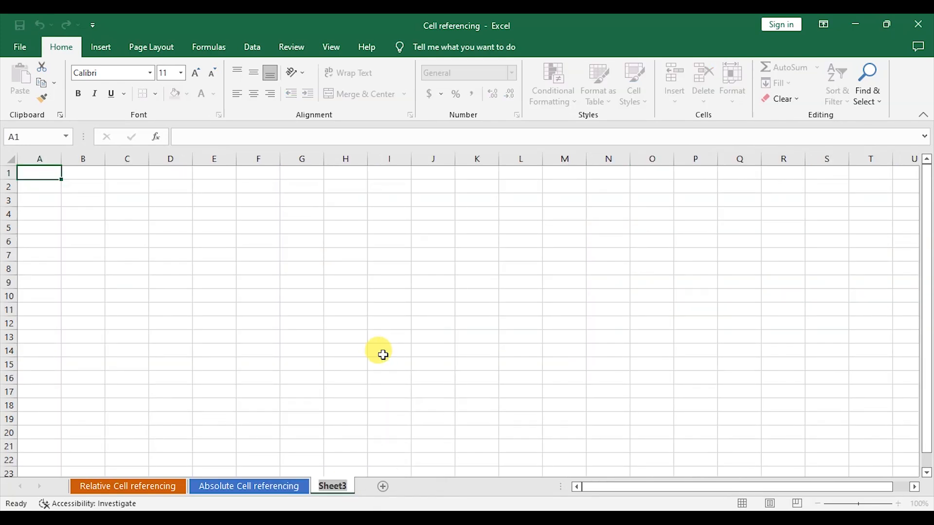
pyautogui.write('mIXE')
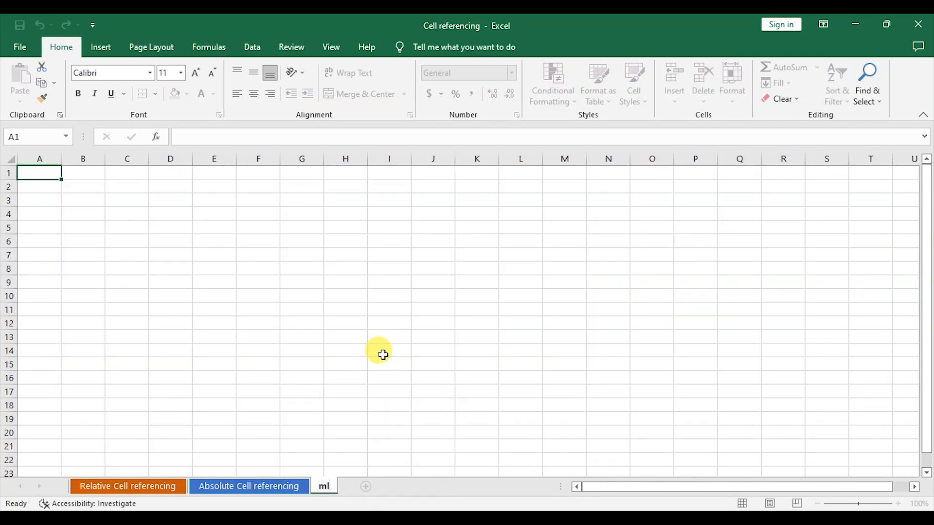
pyautogui.press('BackSpace')
pyautogui.press('BackSpace')
pyautogui.press('BackSpace')
pyautogui.press('BackSpace')
pyautogui.write('Mixed Cell')
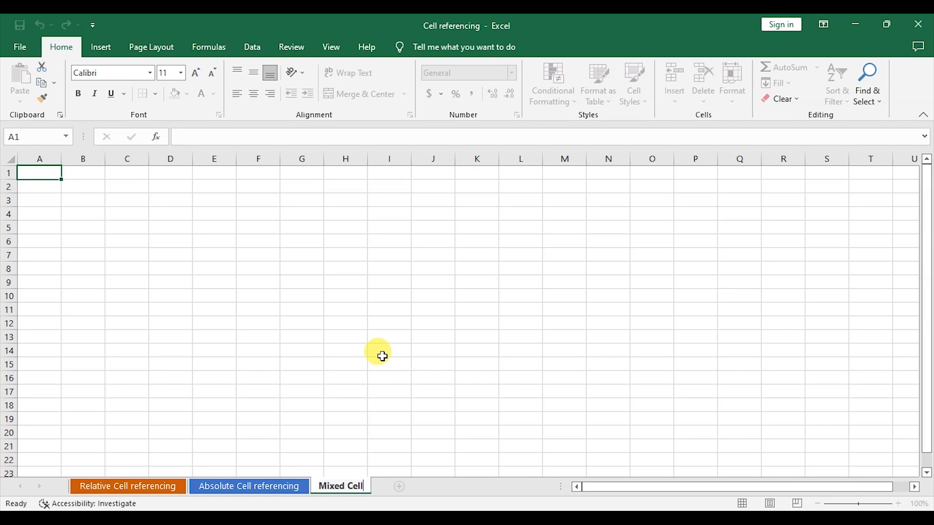
pyautogui.write(' referencing')
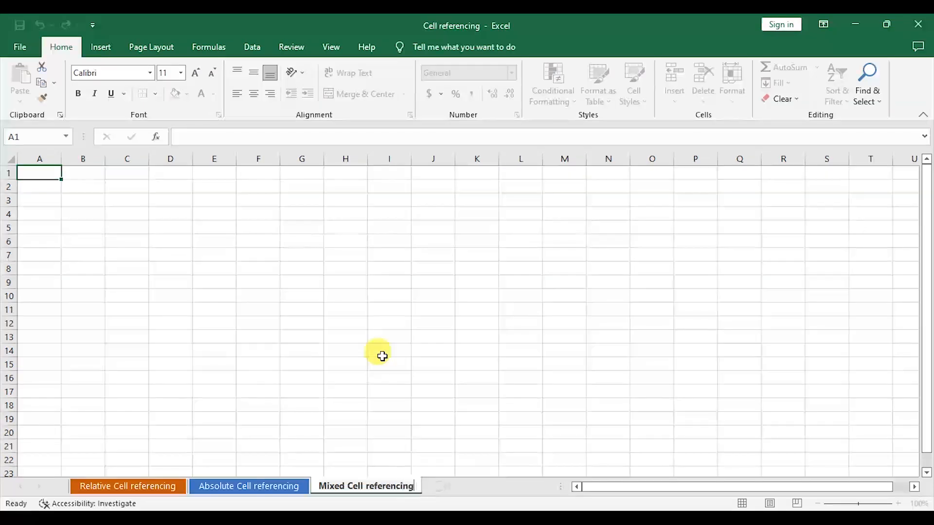
pyautogui.click(383, 354)
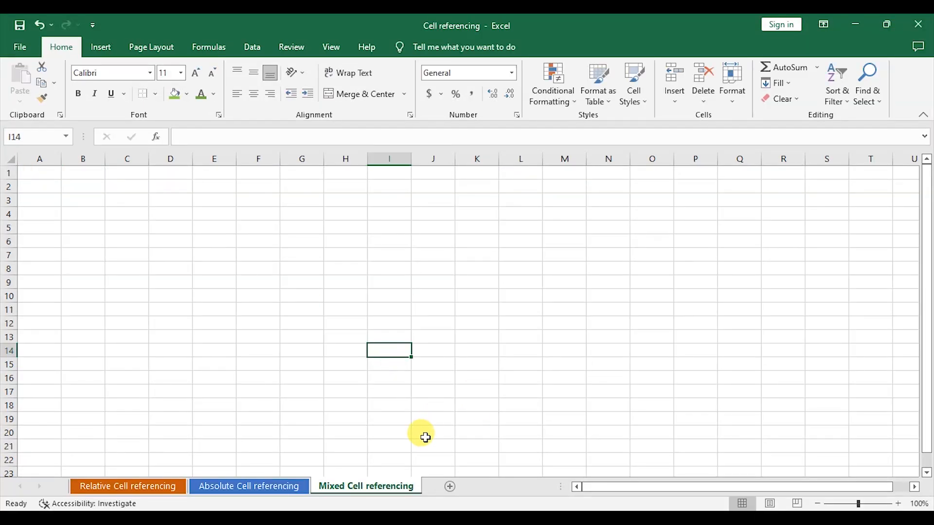
# Step: Set the tab color of the Mixed Cell referencing sheet to theme green
pyautogui.rightClick(385, 485)
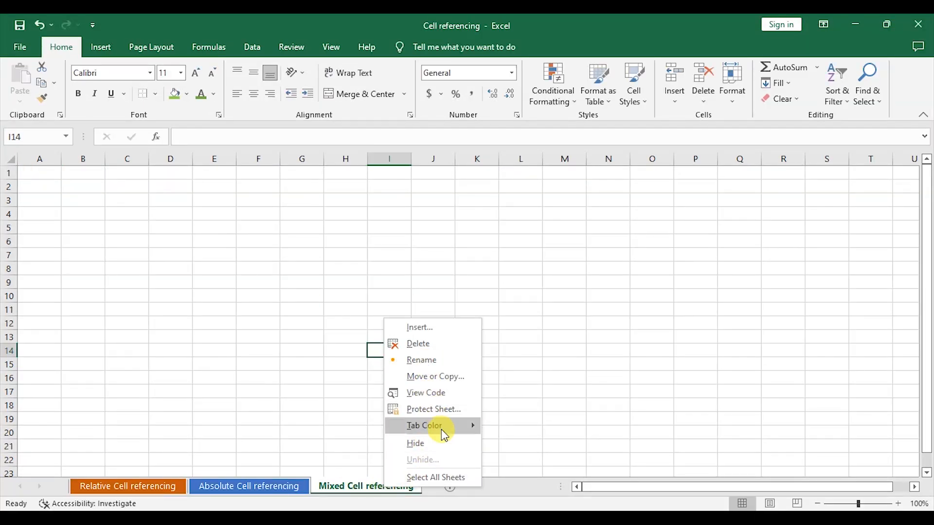
pyautogui.moveTo(441, 425)
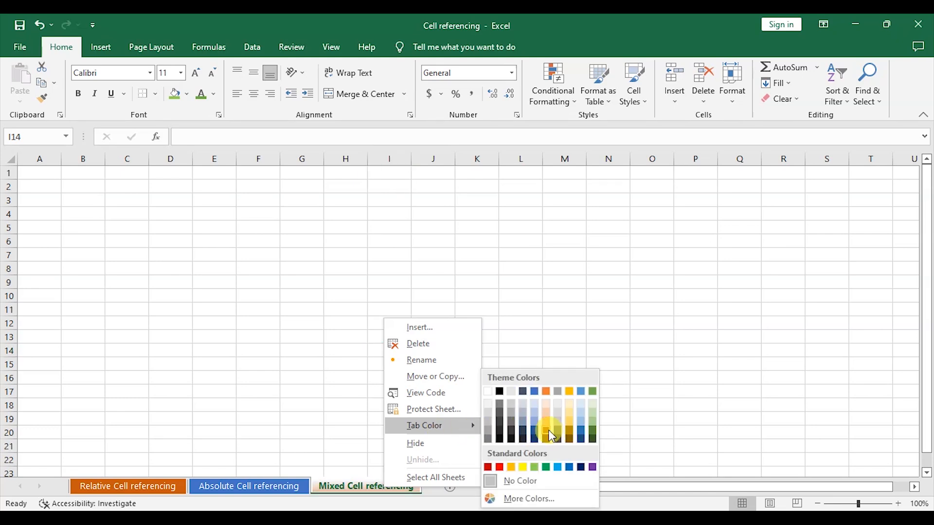
pyautogui.click(592, 391)
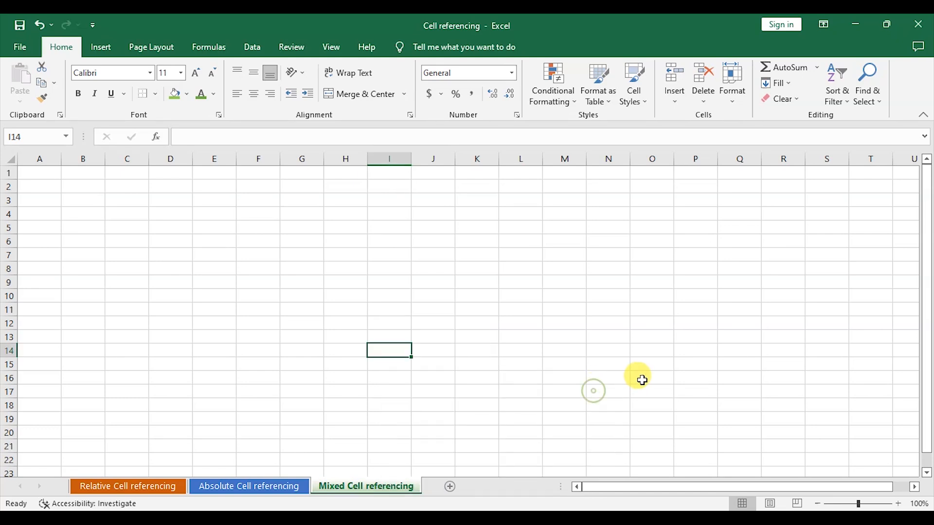
pyautogui.moveTo(639, 377); pyautogui.dragTo(521, 419)
pyautogui.click(271, 486)
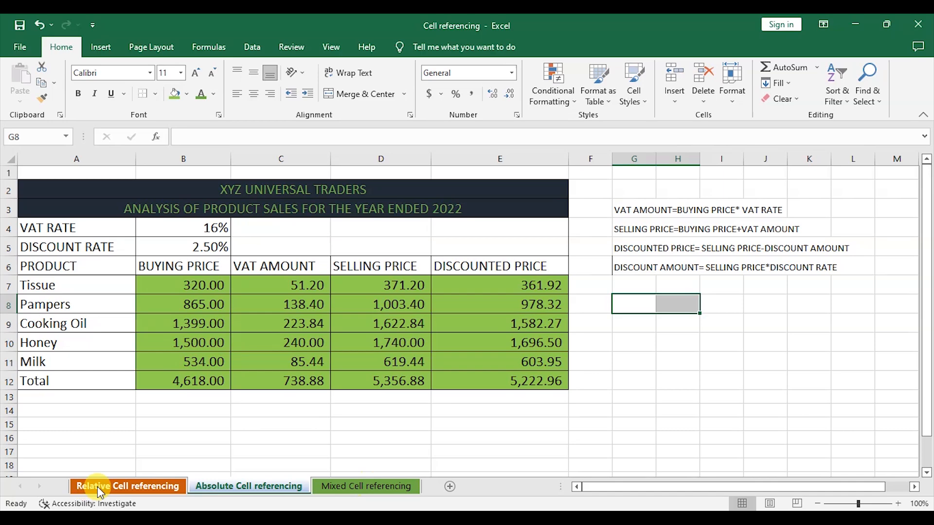
pyautogui.click(122, 485)
pyautogui.click(221, 484)
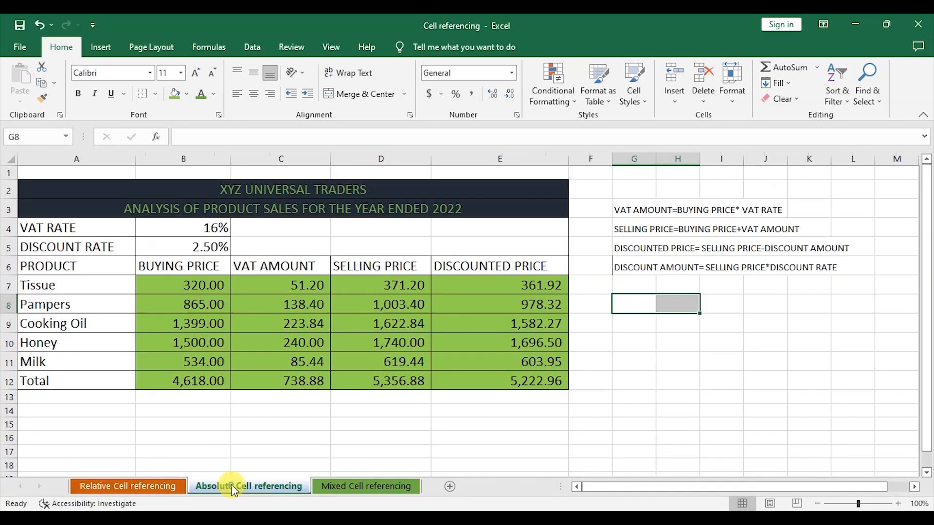
pyautogui.click(359, 489)
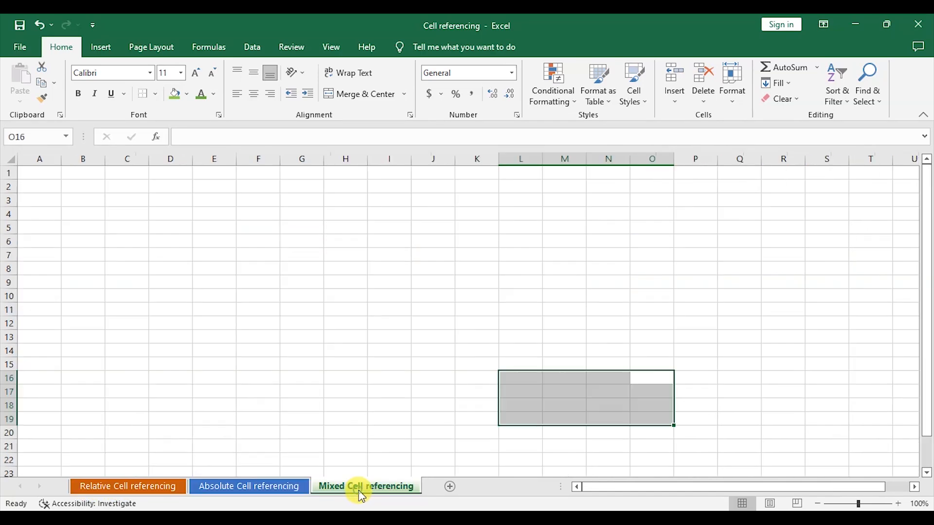
# Step: Enter the title AMC HOLDINGS BANK in cell B2 of the Mixed Cell referencing sheet
pyautogui.click(67, 189)
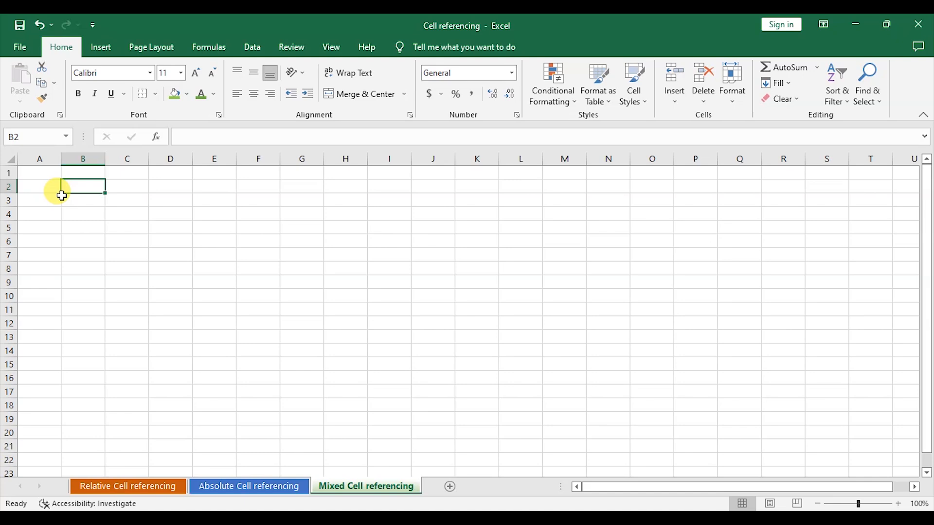
pyautogui.write('amo')
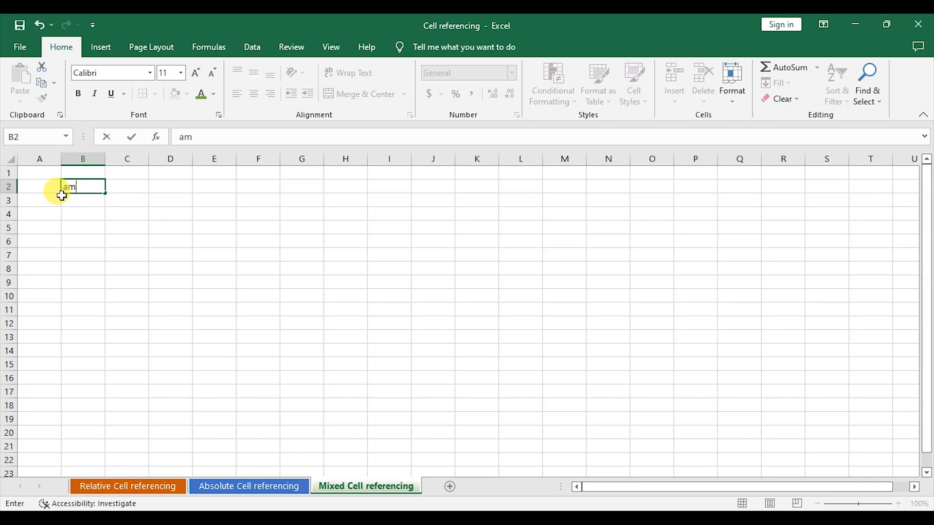
pyautogui.press('BackSpace')
pyautogui.press('BackSpace')
pyautogui.press('BackSpace')
pyautogui.write('AMC HOLDINGS BANK')
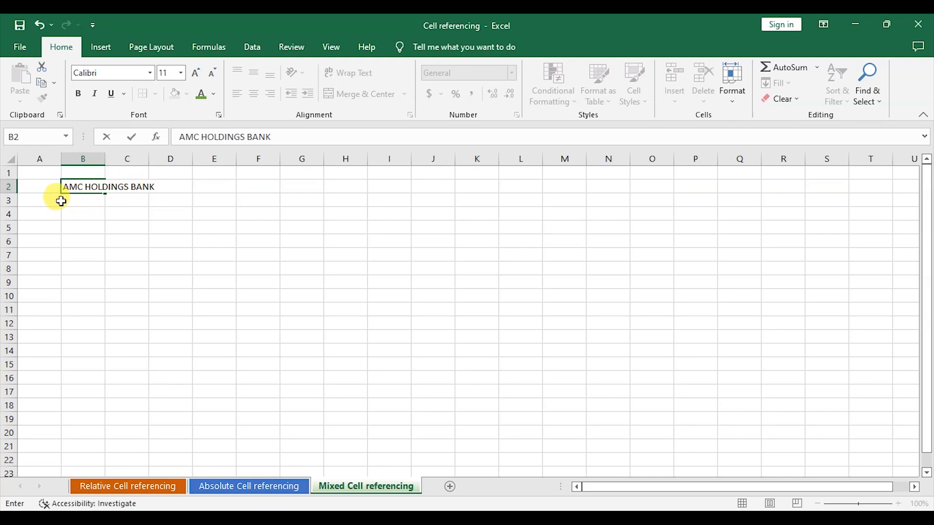
# Step: Enter the subtitle INTEREST RATE COMPUTATION SCHEDULE in cell B3
pyautogui.click(73, 203)
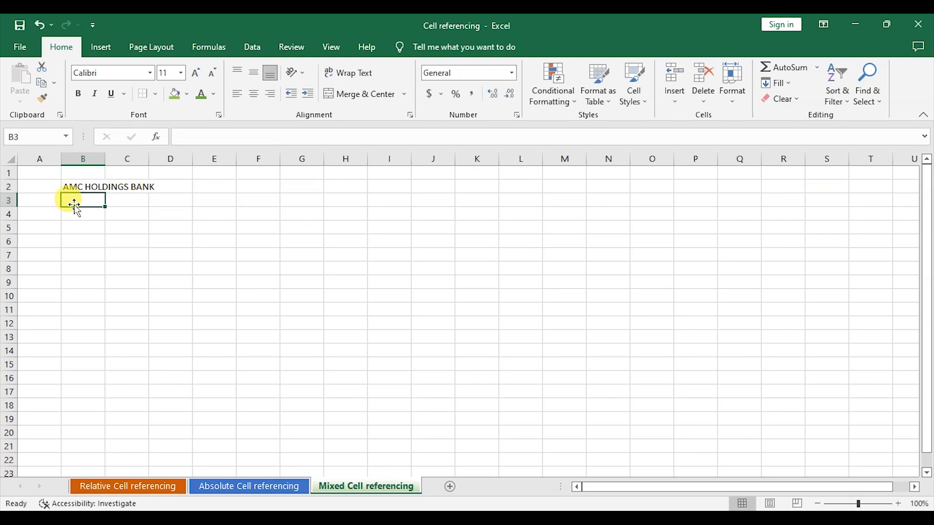
pyautogui.write('Int')
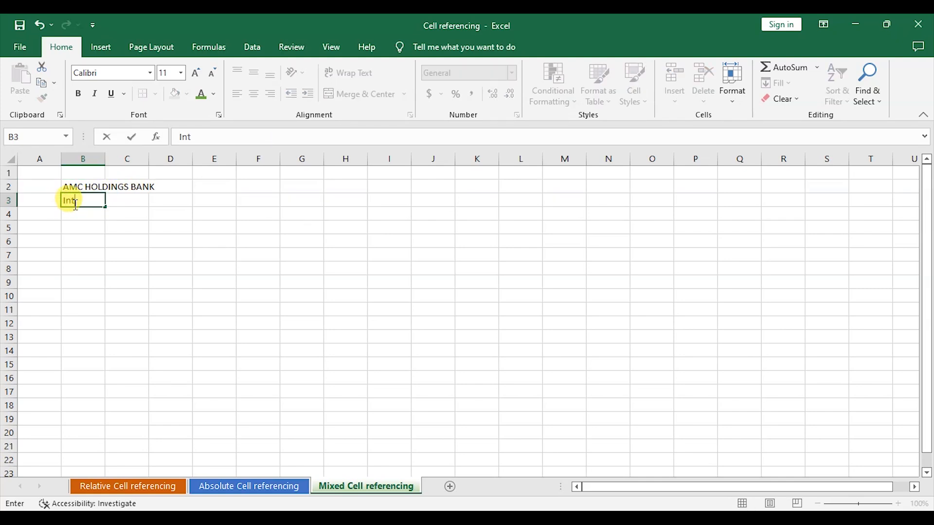
pyautogui.write('erest')
pyautogui.press('BackSpace')
pyautogui.press('BackSpace')
pyautogui.press('BackSpace')
pyautogui.press('BackSpace')
pyautogui.press('BackSpace')
pyautogui.press('BackSpace')
pyautogui.press('BackSpace')
pyautogui.press('BackSpace')
pyautogui.press('BackSpace')
pyautogui.write('Ine')
pyautogui.press('BackSpace')
pyautogui.press('BackSpace')
pyautogui.press('BackSpace')
pyautogui.write('INTE')
pyautogui.write('REST')
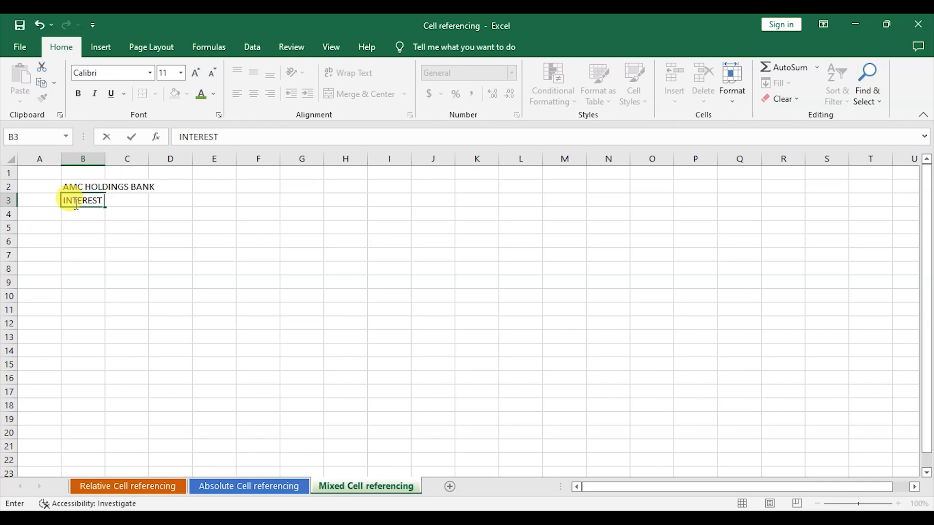
pyautogui.write(' RATE COMPU')
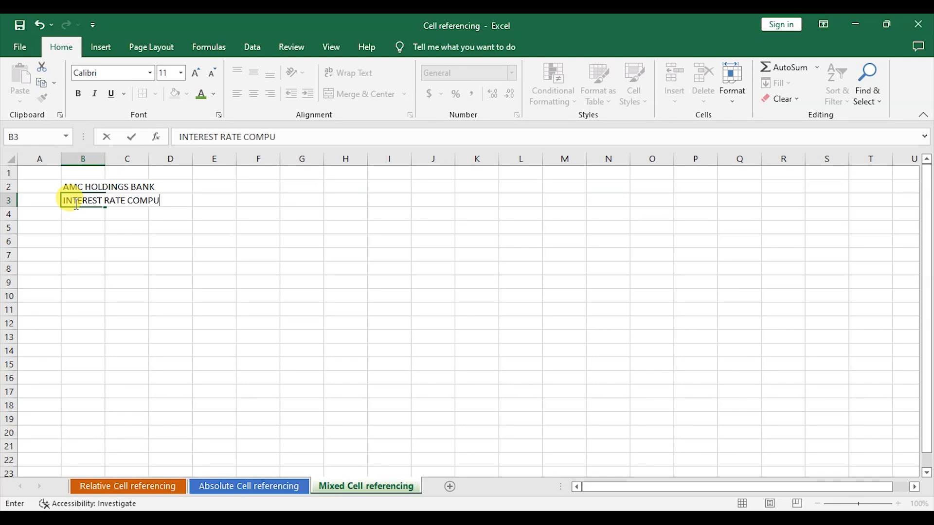
pyautogui.write('TATION SCHEDULE')
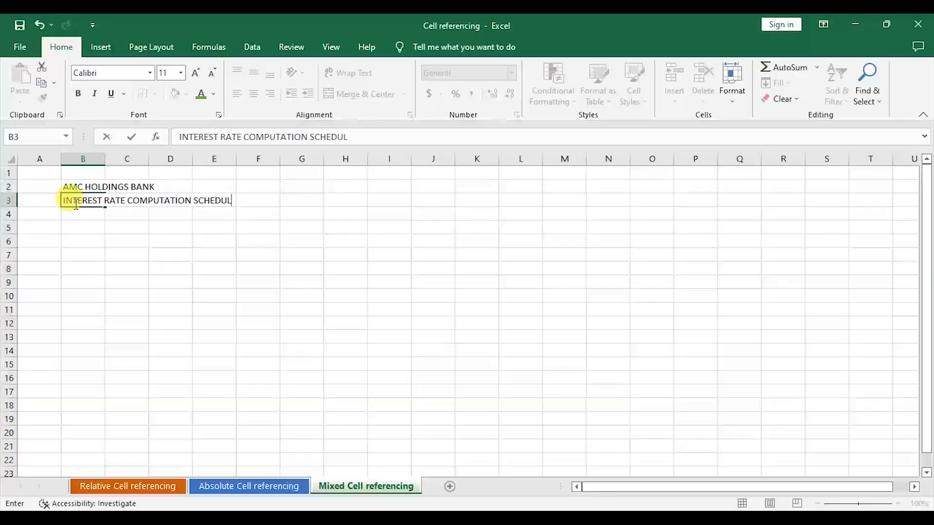
pyautogui.click(138, 269)
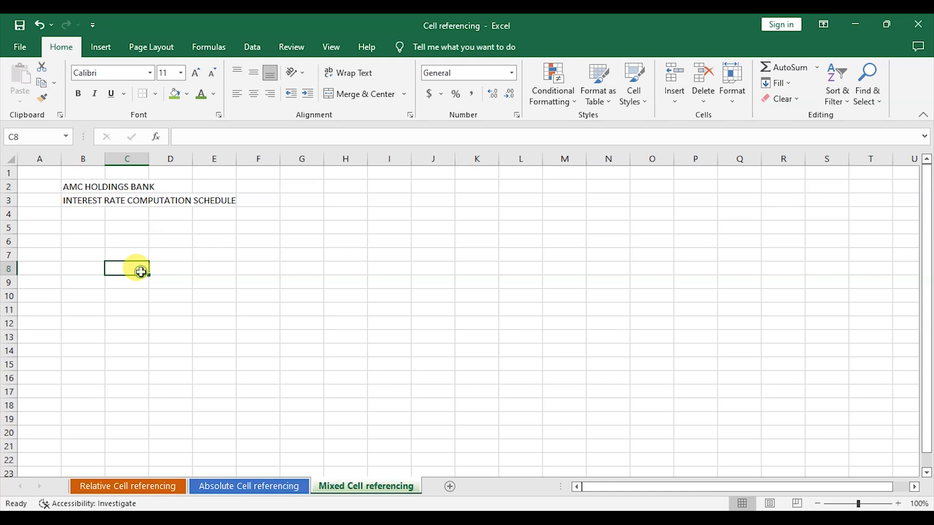
pyautogui.moveTo(78, 186); pyautogui.dragTo(209, 189)
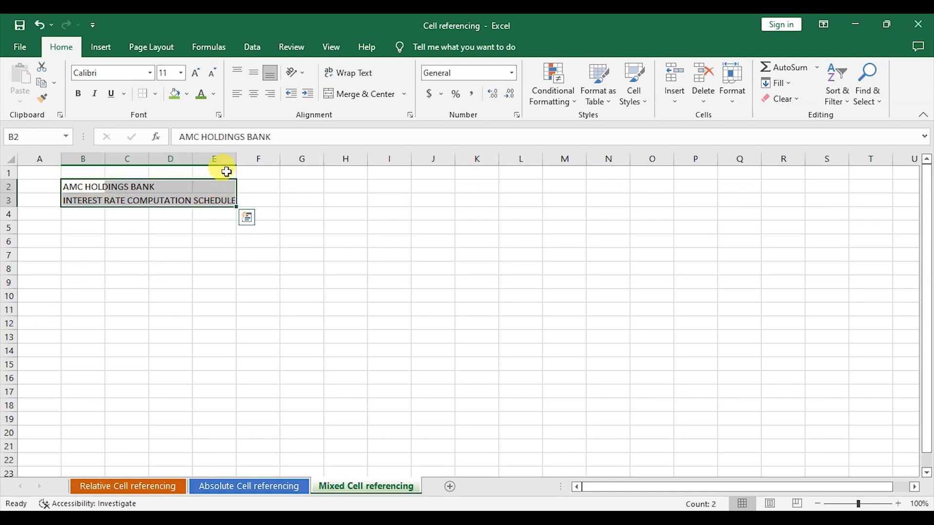
pyautogui.moveTo(302, 254); pyautogui.dragTo(302, 241)
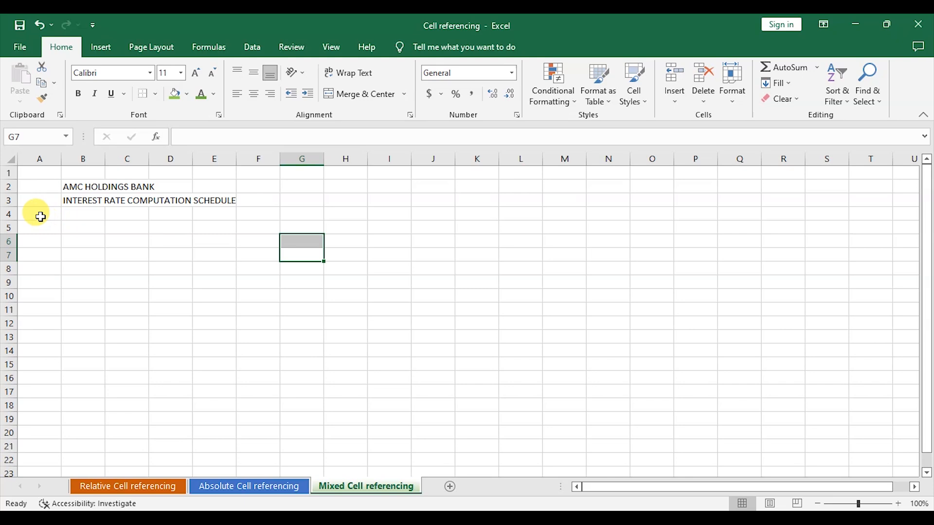
# Step: Enter the heading RATE/AMOUNT in cell A4 and widen column A until the heading fits
pyautogui.click(40, 215)
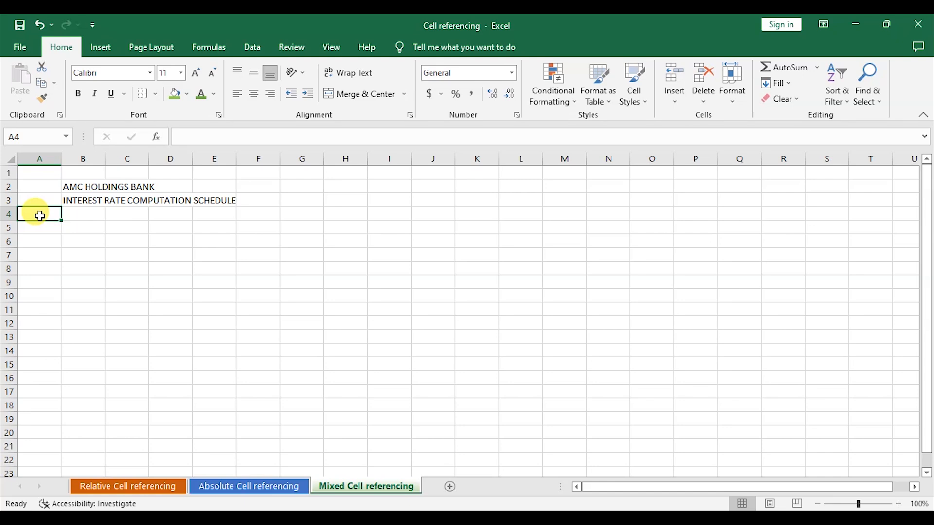
pyautogui.write('RATE')
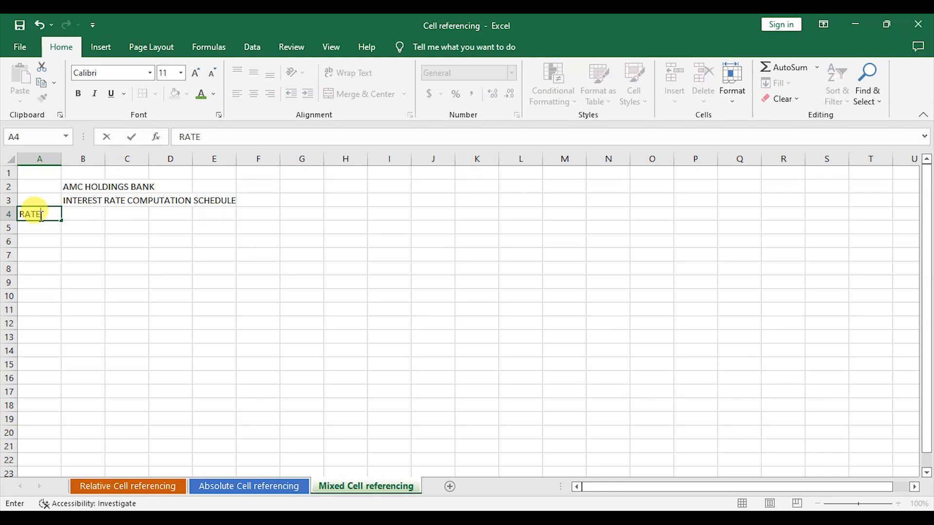
pyautogui.press('BackSpace')
pyautogui.press('BackSpace')
pyautogui.write('TE/AMOUNT')
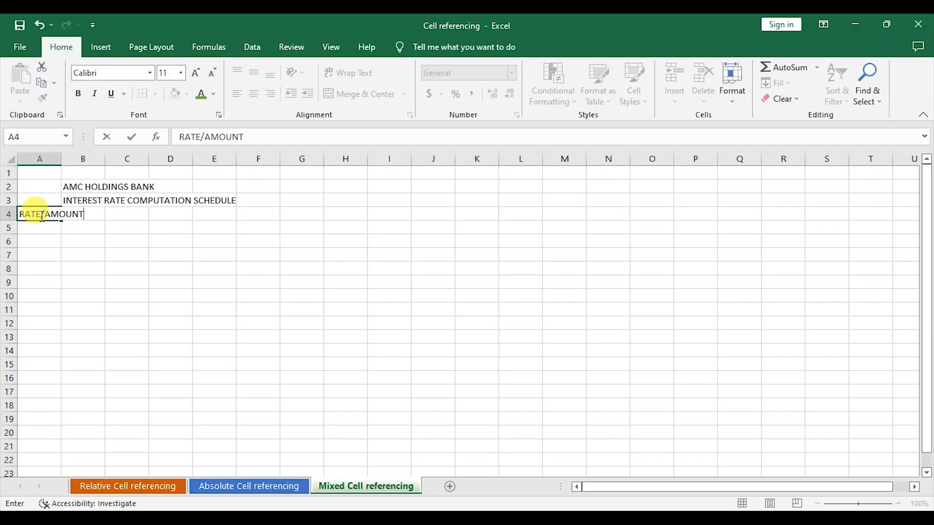
pyautogui.click(89, 242)
pyautogui.moveTo(62, 159); pyautogui.dragTo(97, 160)
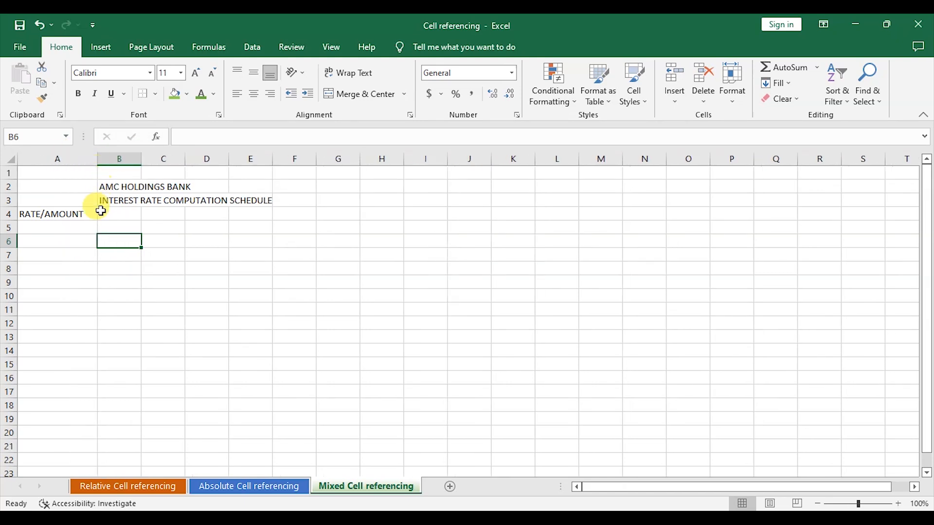
# Step: Enter the interest rates 5%, 7%, 8%, 12% and 15% across cells B4 to F4
pyautogui.click(52, 229)
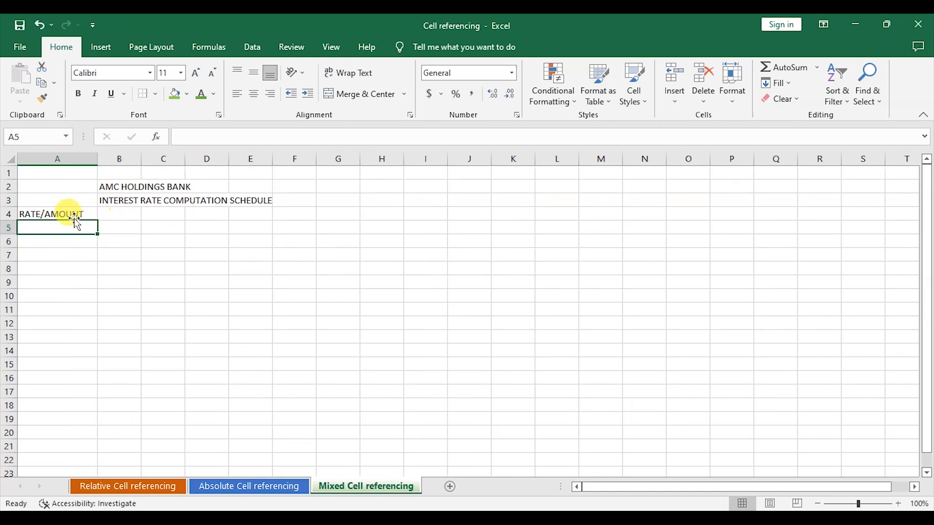
pyautogui.click(129, 214)
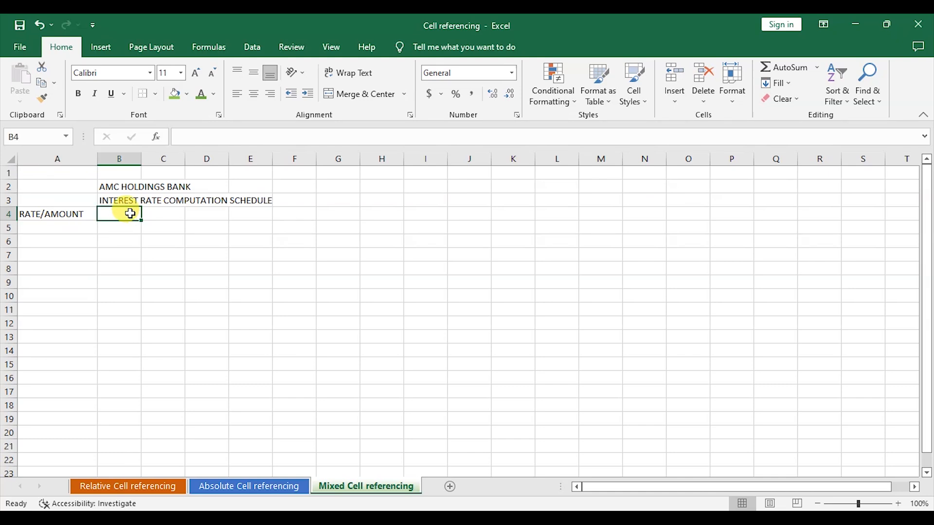
pyautogui.write('5%')
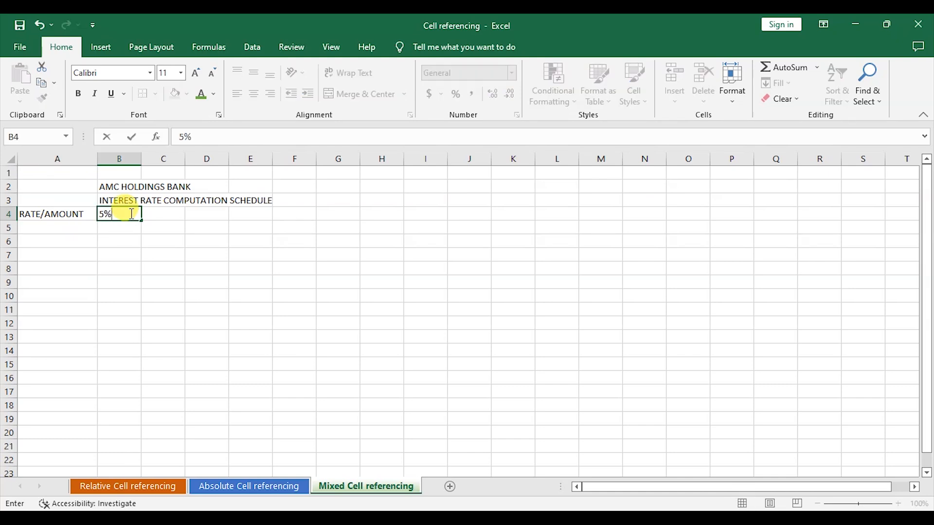
pyautogui.press('Tab')
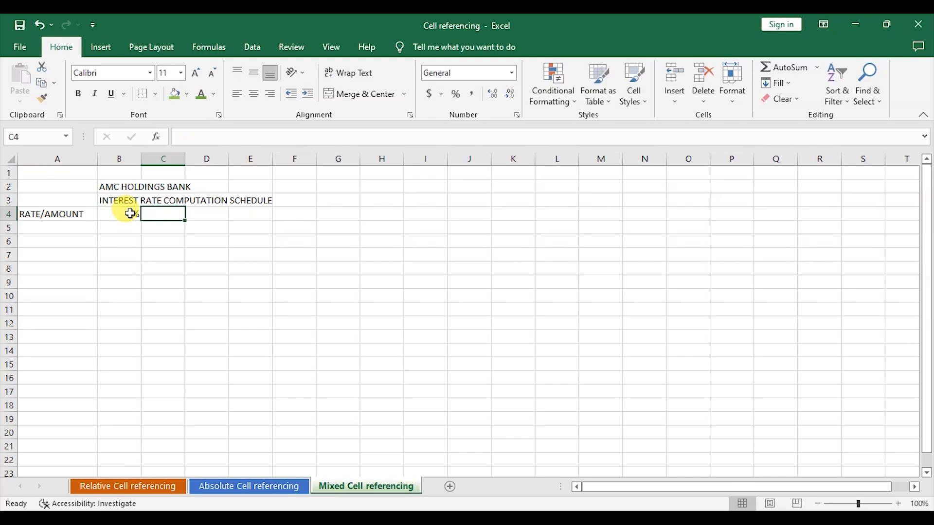
pyautogui.write('7%')
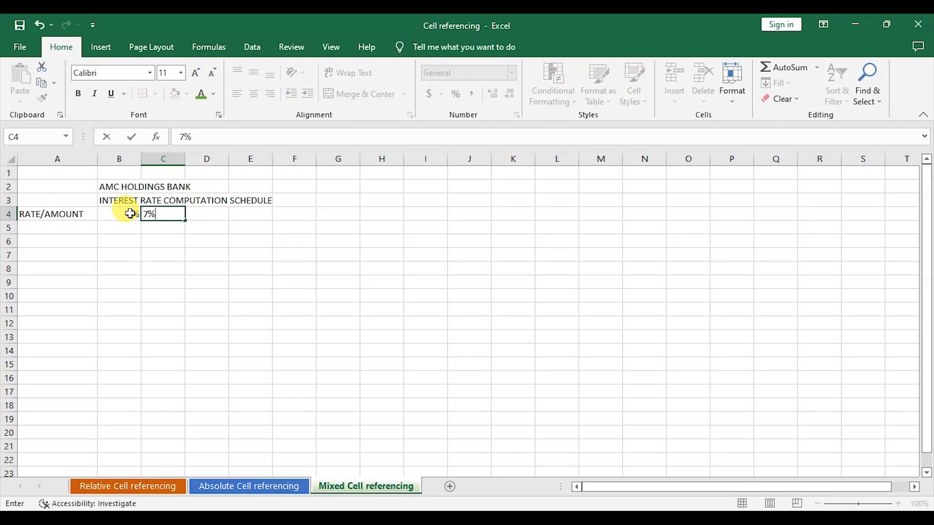
pyautogui.press('Tab')
pyautogui.write('8%')
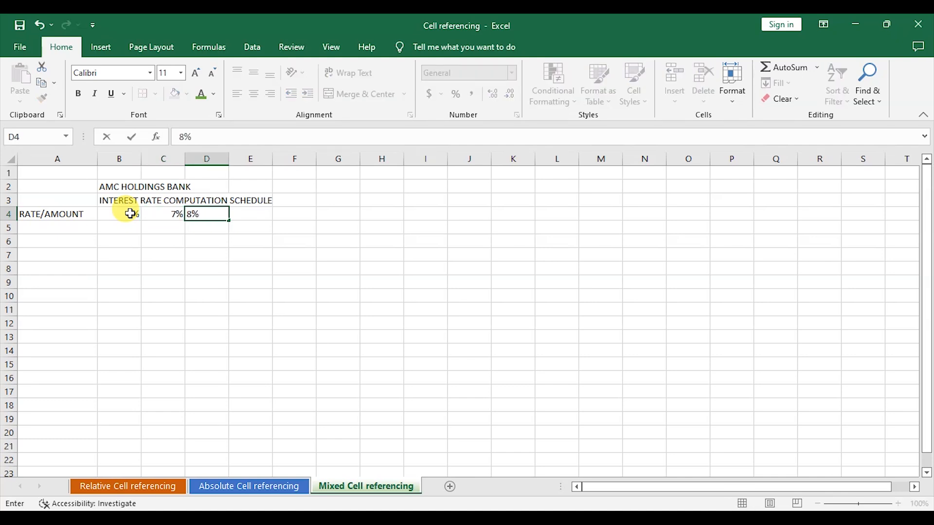
pyautogui.press('Tab')
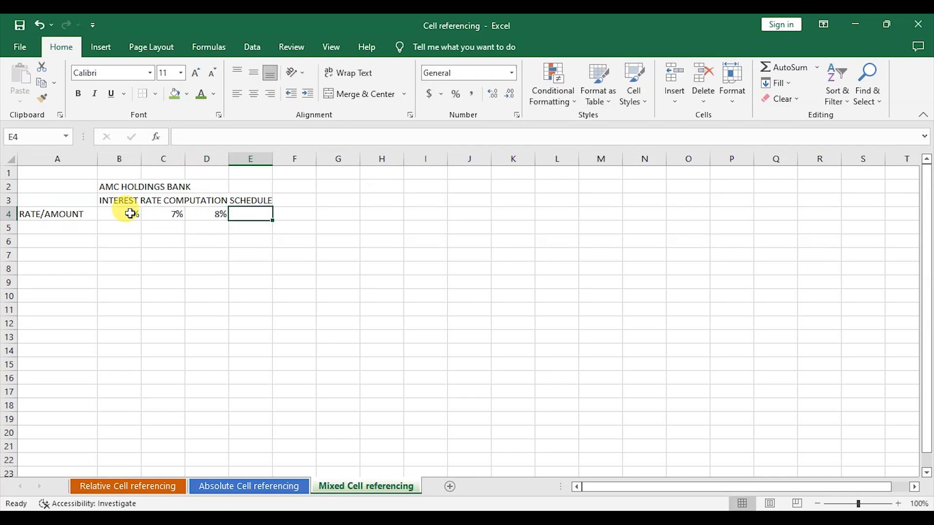
pyautogui.write('12%')
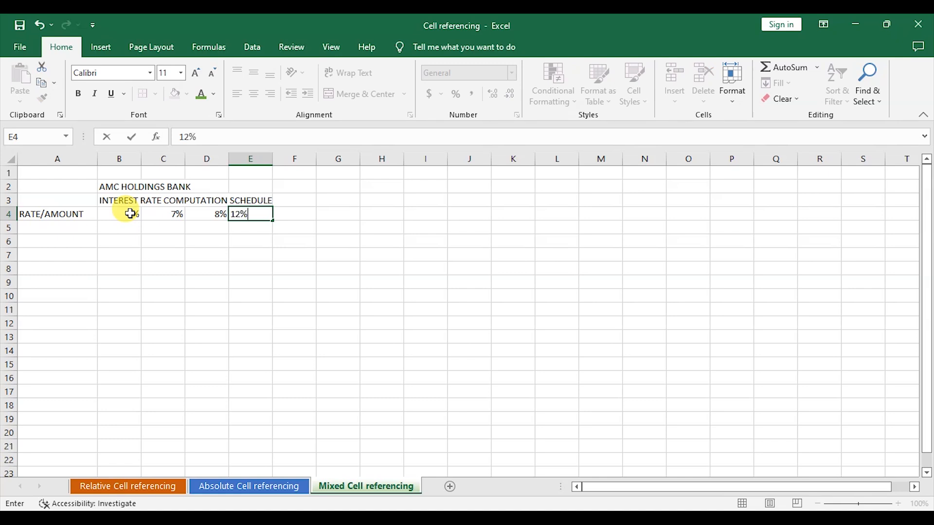
pyautogui.press('Tab')
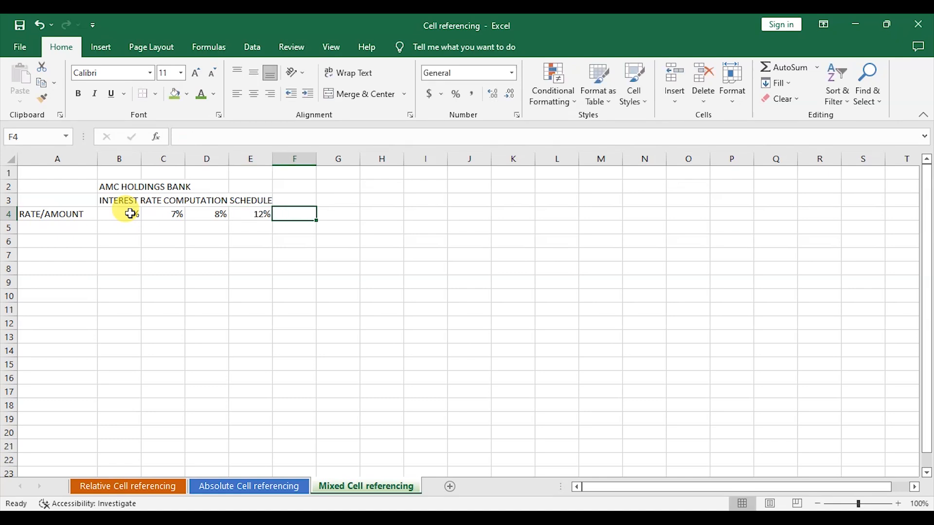
pyautogui.write('15%')
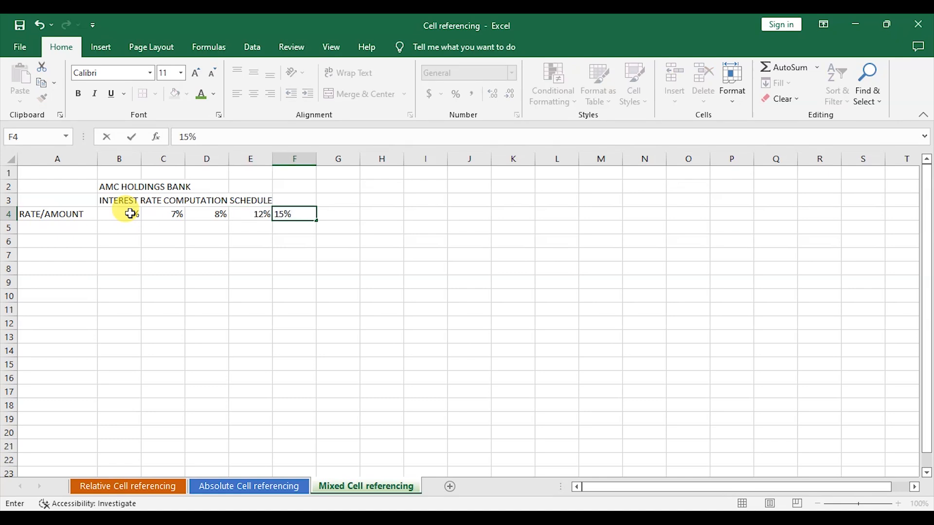
pyautogui.press('Tab')
# Step: Enter the amounts 100,000, 300,000, 500,000, 700,000 and 1,000,000 down cells A5 to A9
pyautogui.click(35, 223)
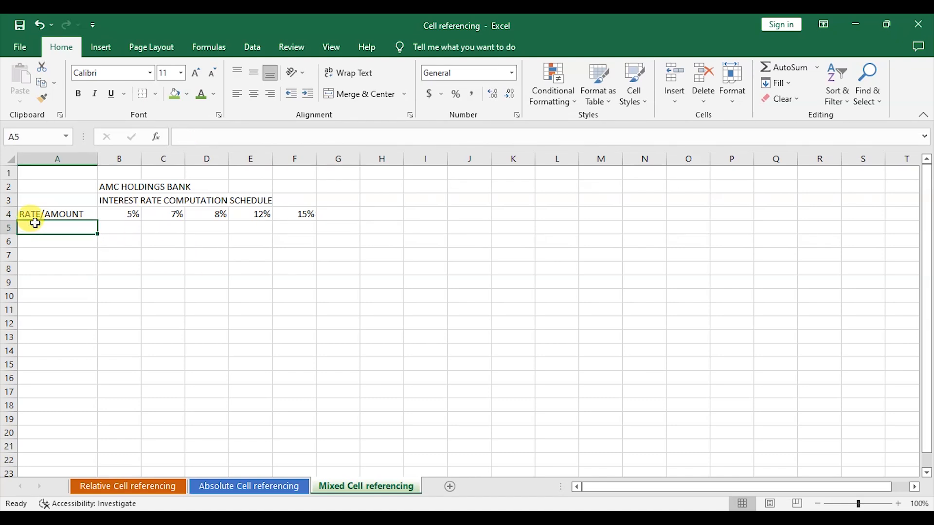
pyautogui.write('100')
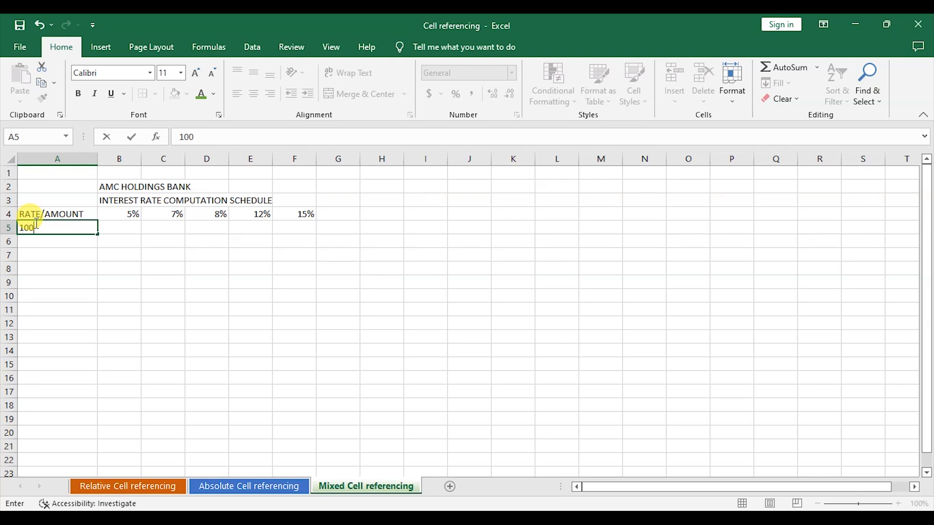
pyautogui.write(',000')
pyautogui.press('Return')
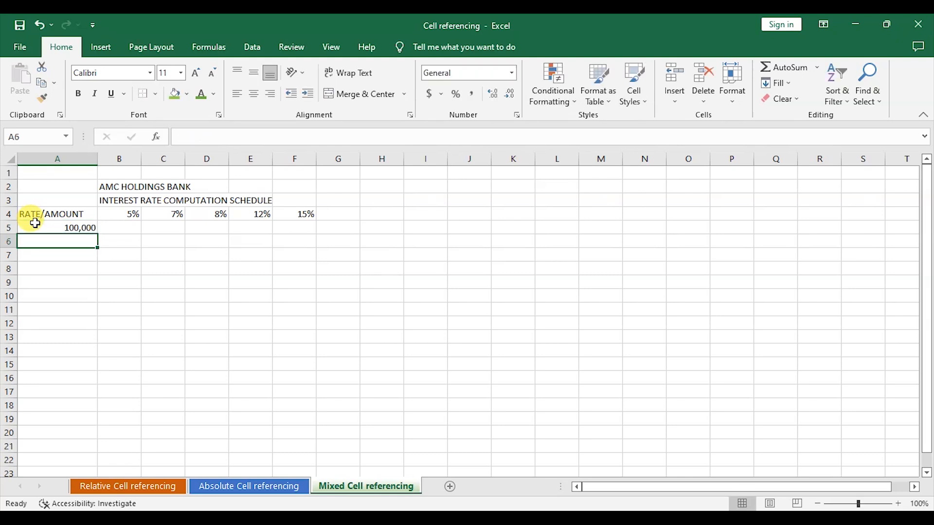
pyautogui.write('300,000')
pyautogui.press('Return')
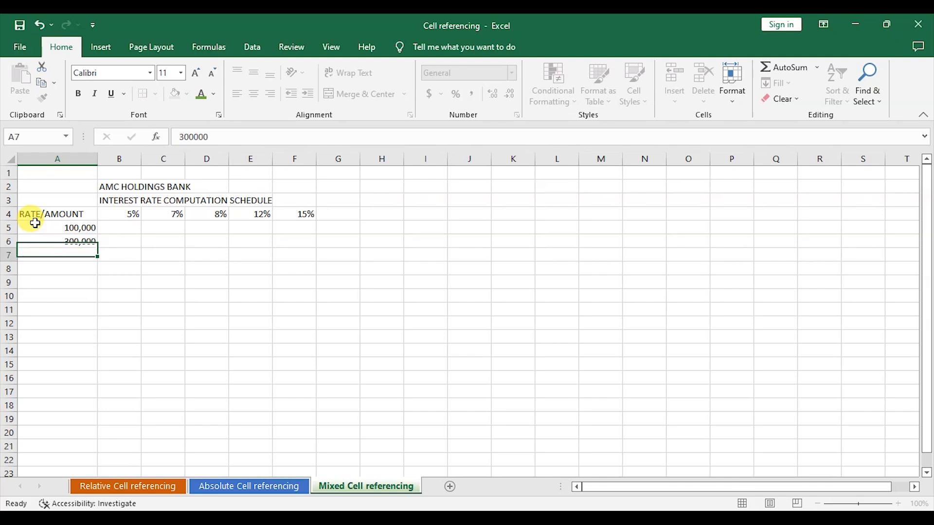
pyautogui.write('500,000')
pyautogui.press('Return')
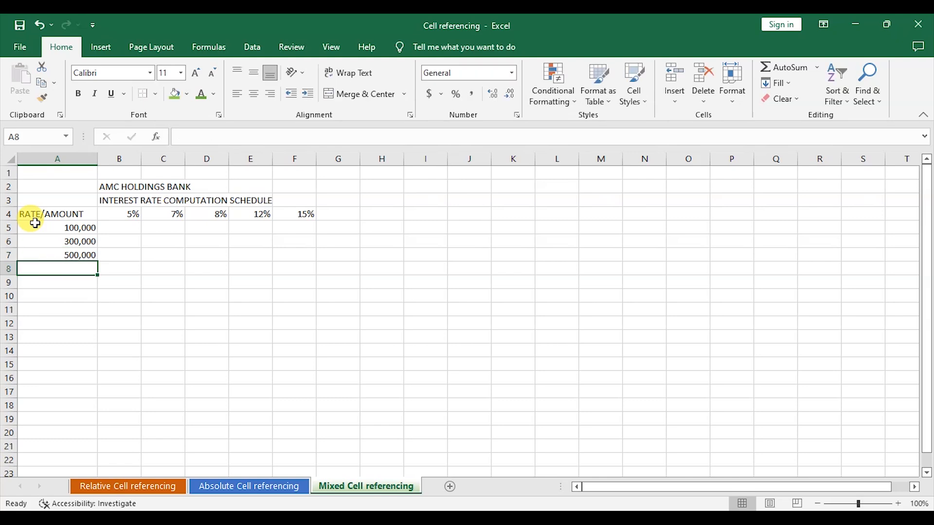
pyautogui.write('700,000')
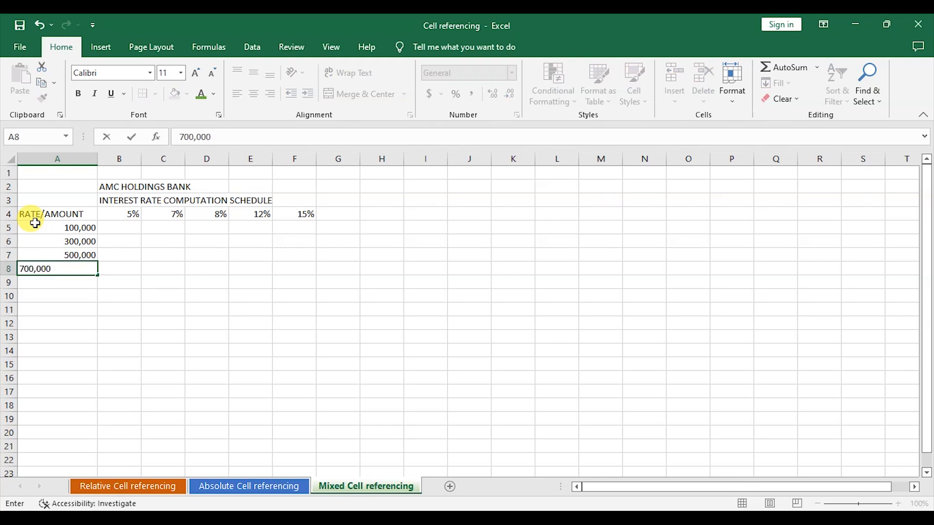
pyautogui.press('Return')
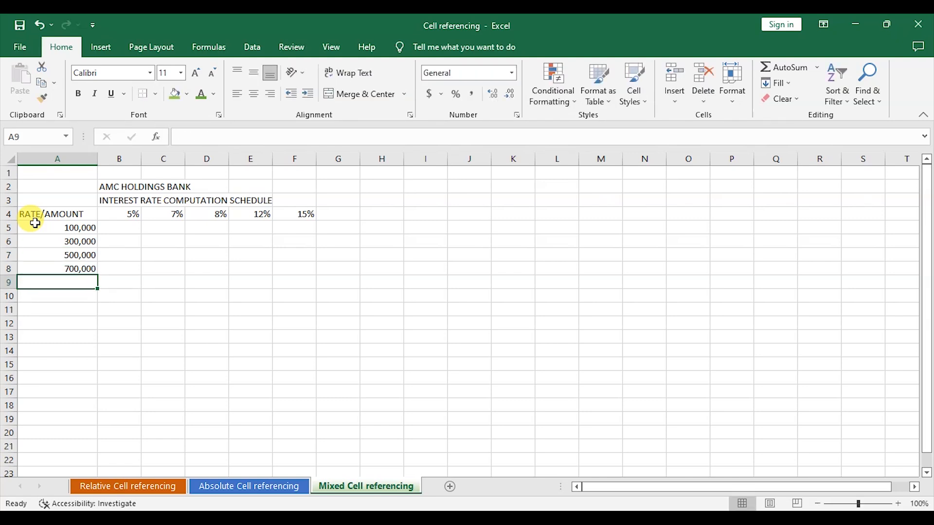
pyautogui.write('1')
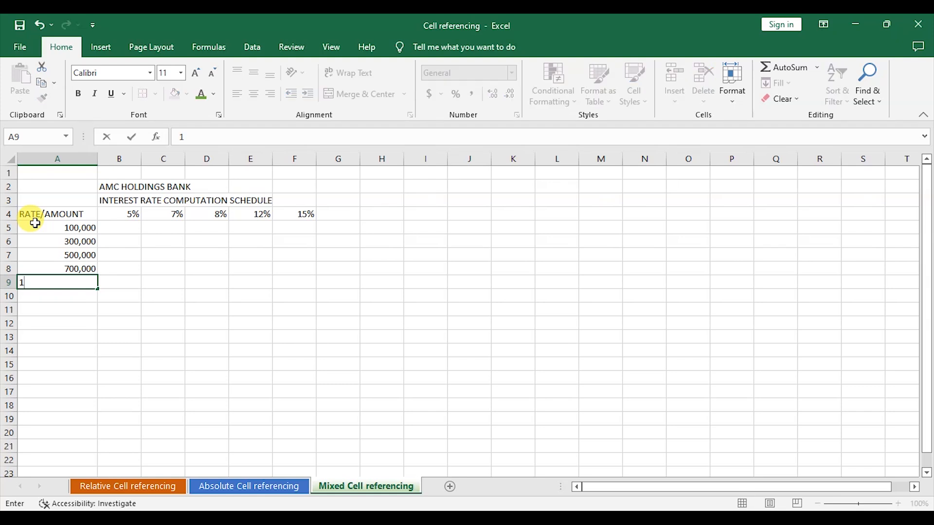
pyautogui.write(',000,000')
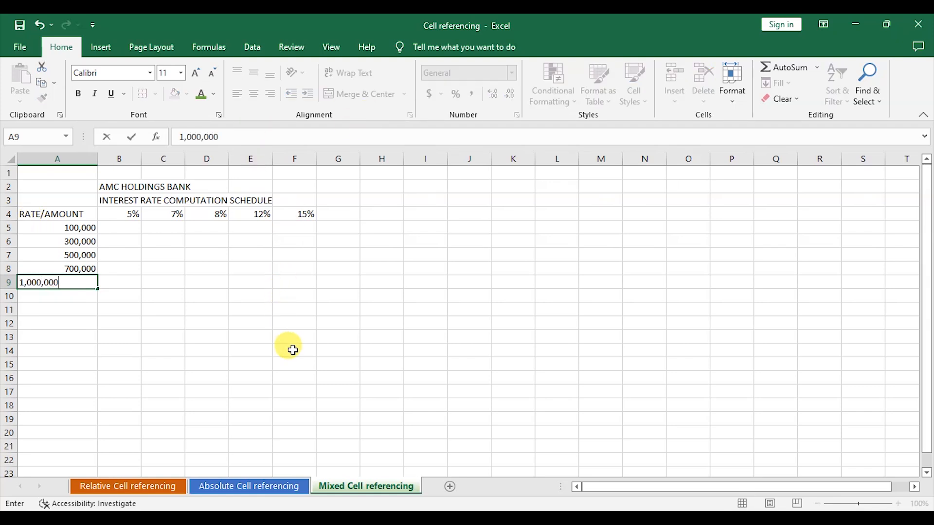
pyautogui.click(292, 349)
# Step: Apply all borders to the schedule range A2:F9 and widen columns A to F
pyautogui.moveTo(47, 185)
pyautogui.mouseDown()
pyautogui.moveTo(179, 271)
pyautogui.moveTo(302, 280)
pyautogui.mouseUp()
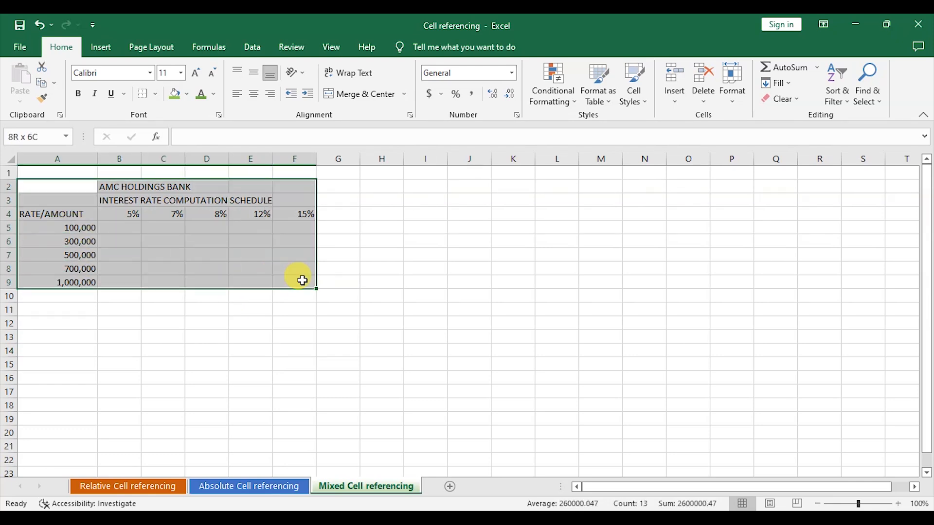
pyautogui.click(156, 98)
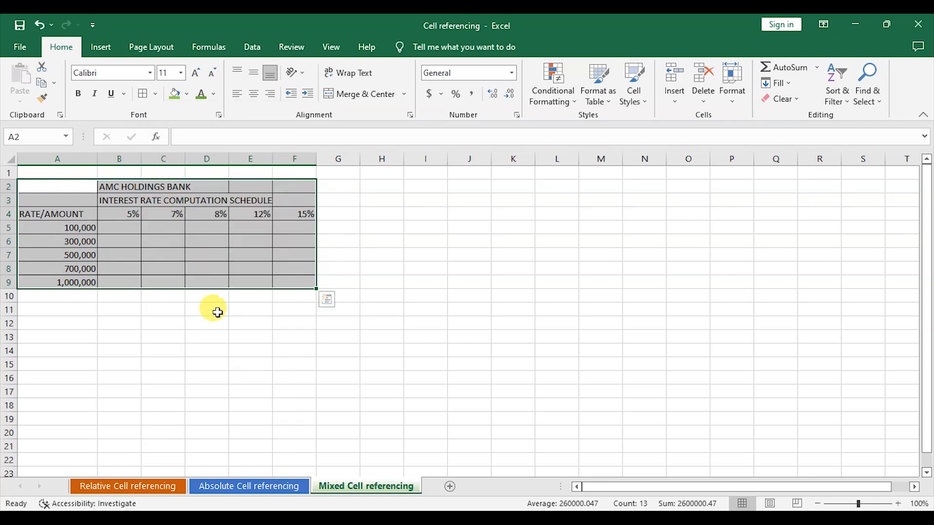
pyautogui.click(218, 346)
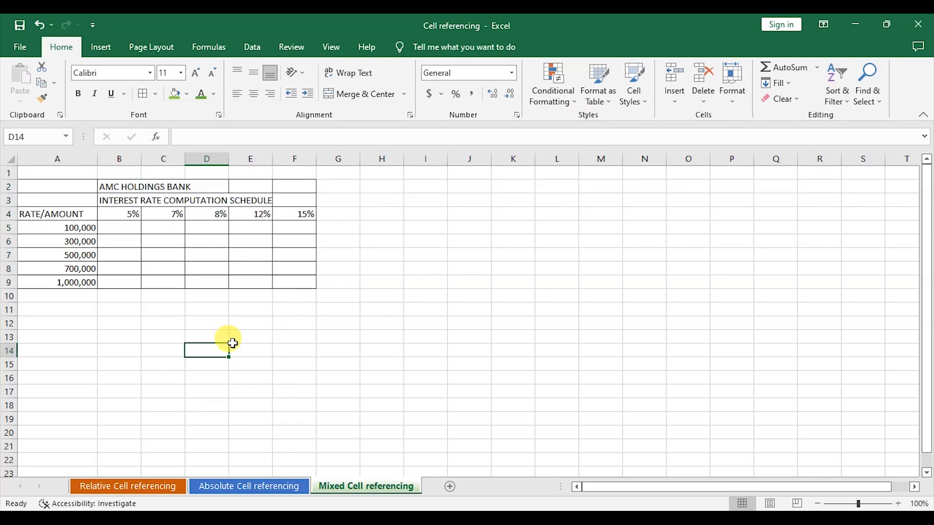
pyautogui.moveTo(98, 165); pyautogui.dragTo(385, 158)
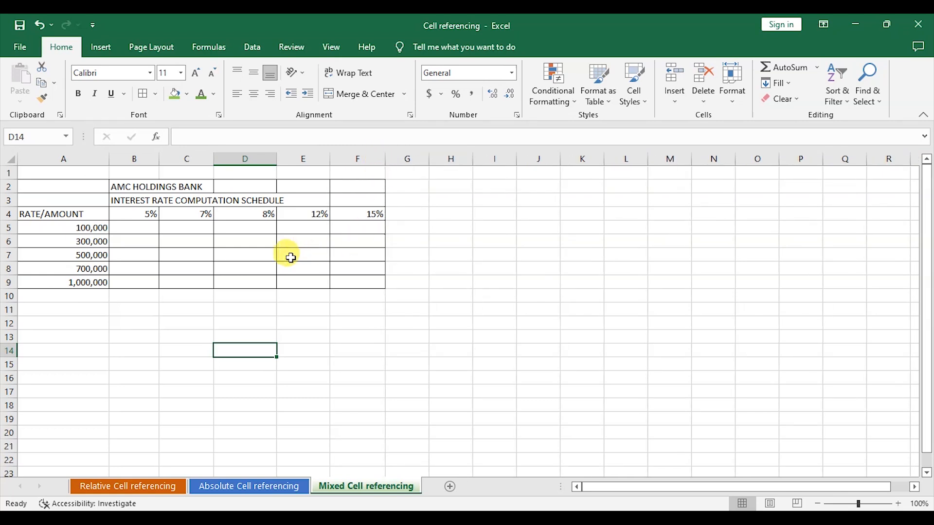
# Step: Increase the font size of range A2:F9 to 16 and widen columns B to F to fit the larger text
pyautogui.moveTo(65, 188); pyautogui.dragTo(341, 281)
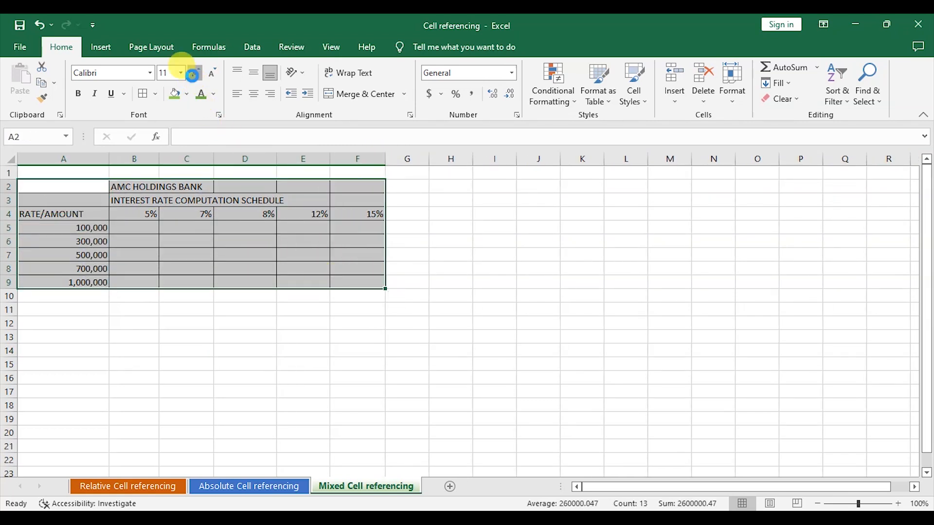
pyautogui.click(195, 77)
pyautogui.click(194, 77)
pyautogui.click(194, 77)
pyautogui.click(495, 323)
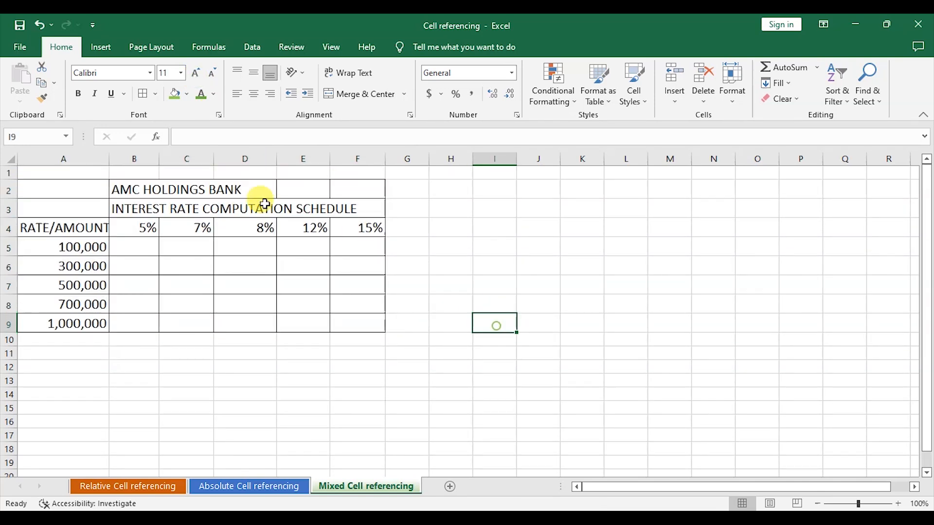
pyautogui.moveTo(159, 161); pyautogui.dragTo(252, 160)
pyautogui.moveTo(315, 162); pyautogui.dragTo(454, 159)
pyautogui.moveTo(83, 192); pyautogui.dragTo(409, 194)
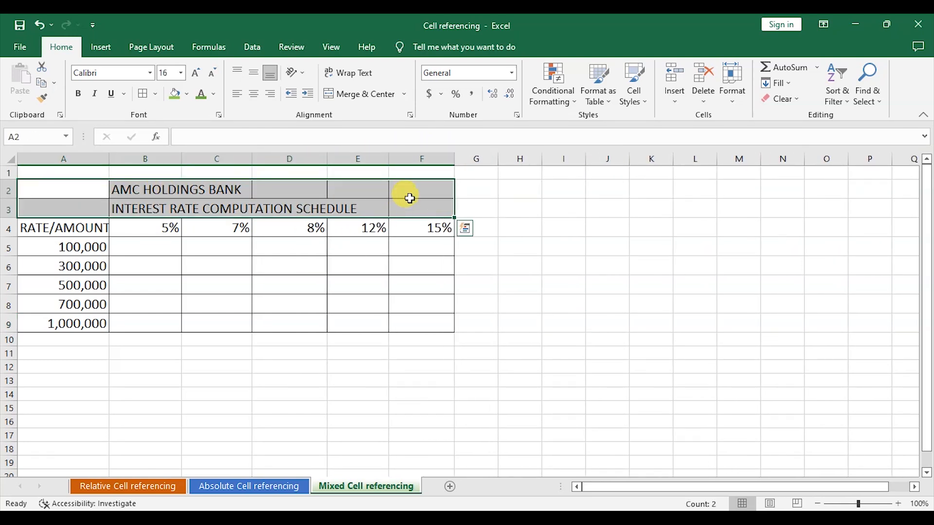
pyautogui.click(350, 100)
pyautogui.click(495, 308)
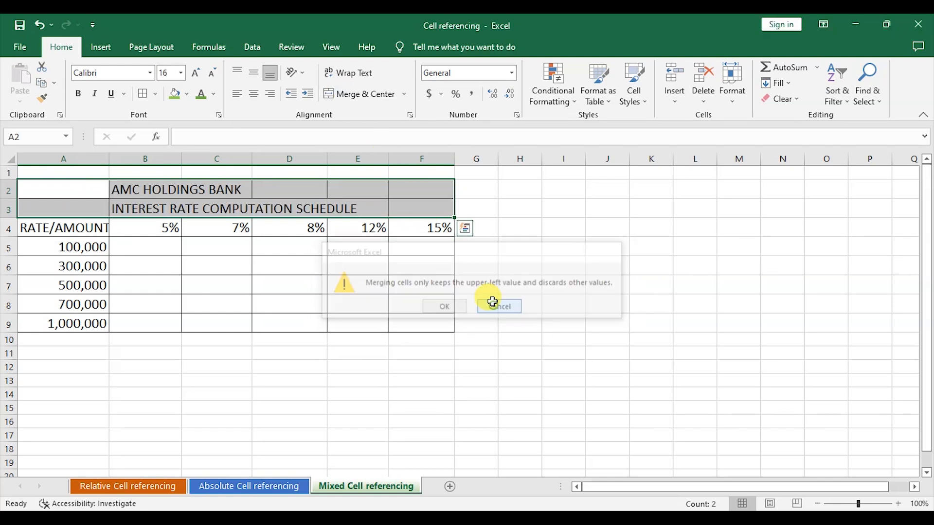
pyautogui.moveTo(596, 250); pyautogui.dragTo(578, 250)
# Step: Merge and center the bank title across A2:F2 and the schedule subtitle across A3:F3 separately
pyautogui.moveTo(85, 193); pyautogui.dragTo(422, 190)
pyautogui.click(361, 98)
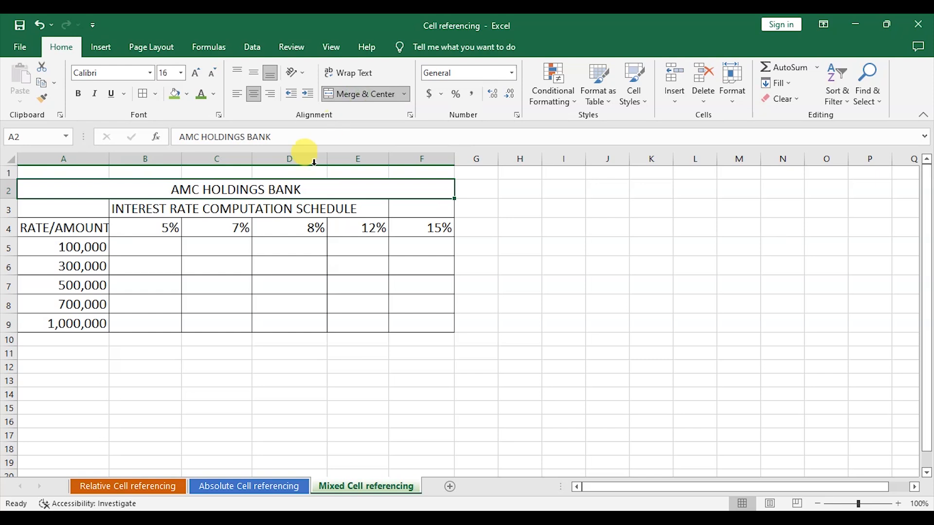
pyautogui.moveTo(87, 206); pyautogui.dragTo(423, 209)
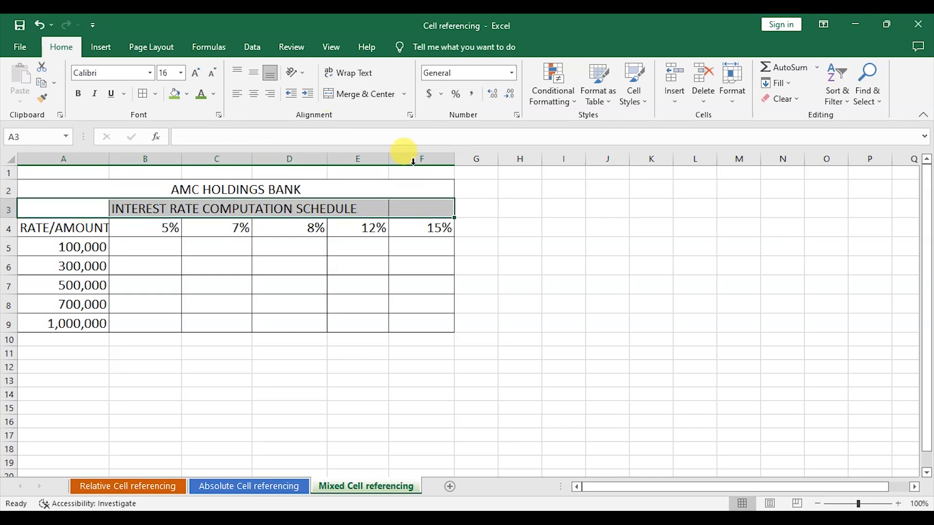
pyautogui.click(360, 93)
pyautogui.click(557, 243)
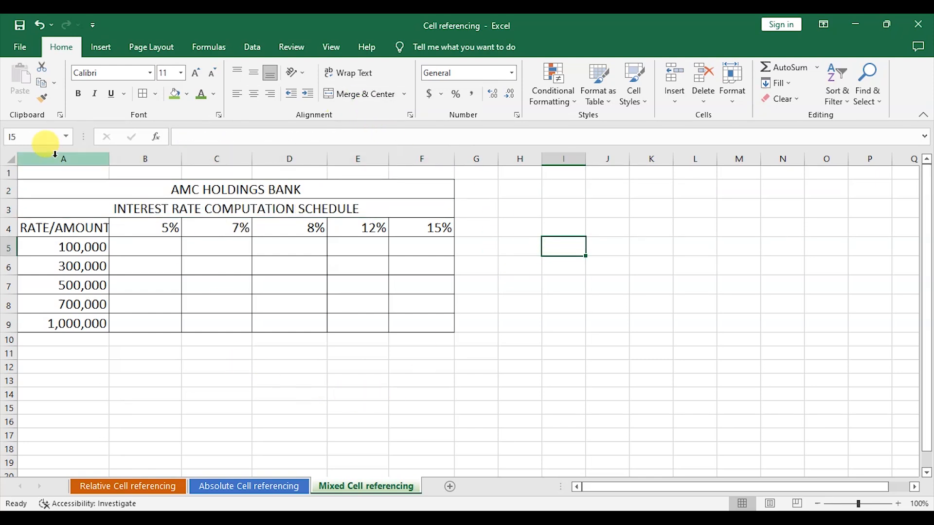
# Step: Fill the merged title and subtitle rows 2 and 3 with the orange theme color
pyautogui.moveTo(50, 188); pyautogui.dragTo(371, 204)
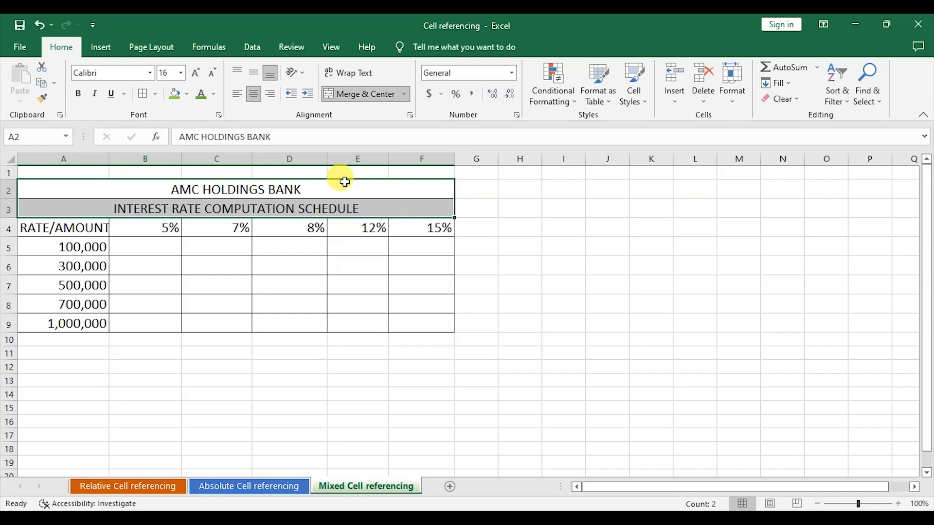
pyautogui.click(186, 94)
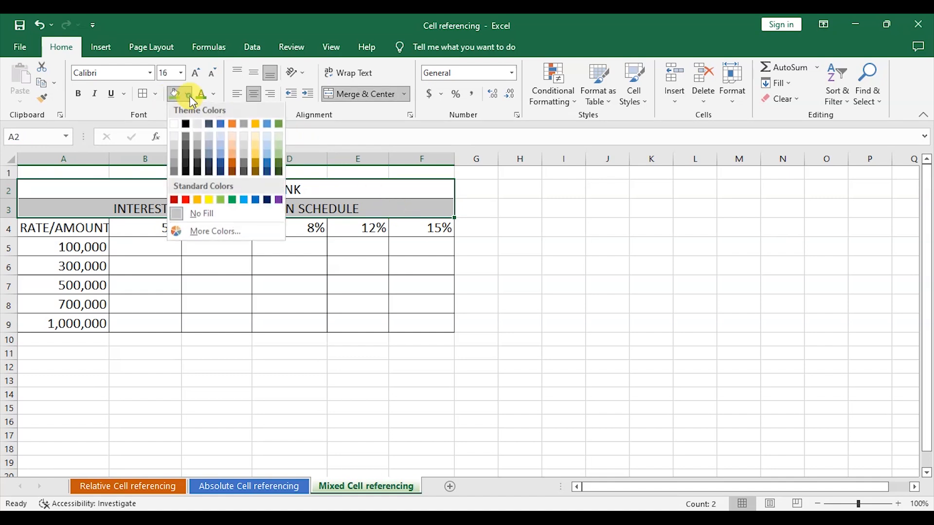
pyautogui.click(232, 125)
pyautogui.moveTo(158, 190); pyautogui.dragTo(364, 206)
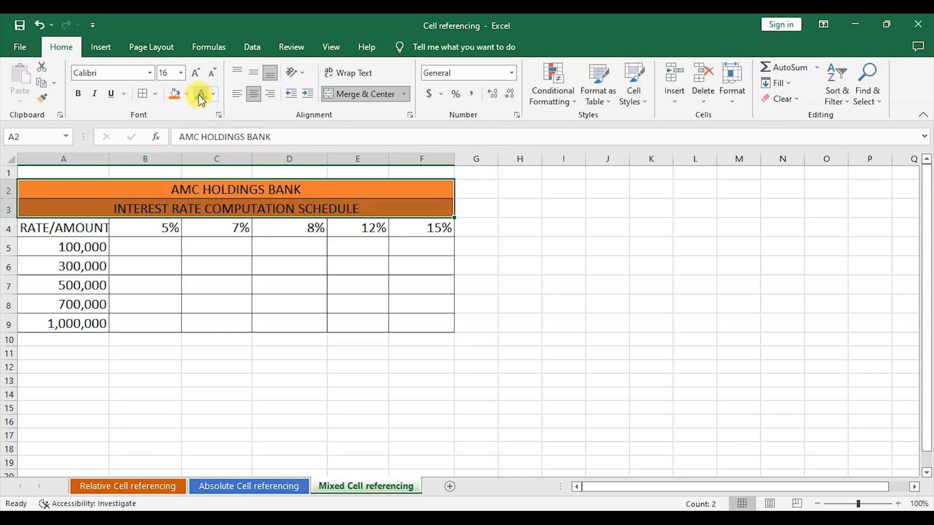
pyautogui.click(214, 94)
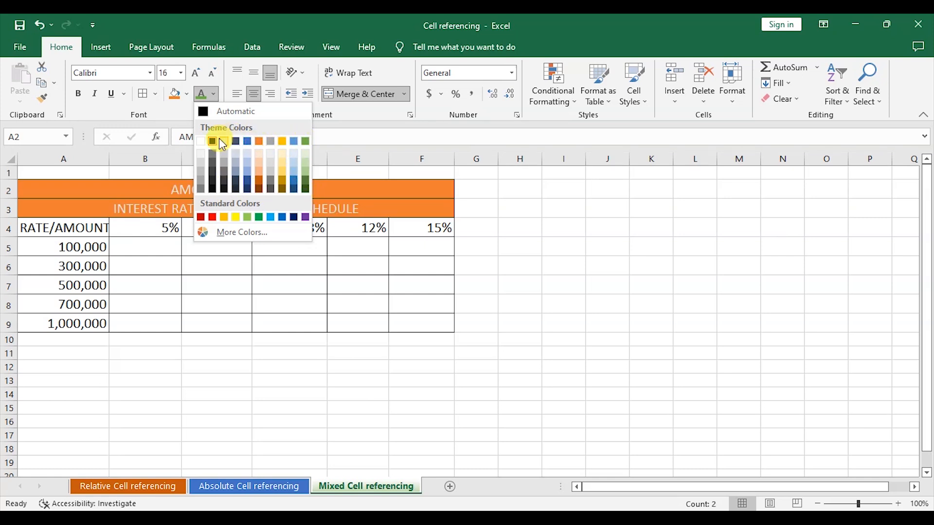
pyautogui.click(614, 242)
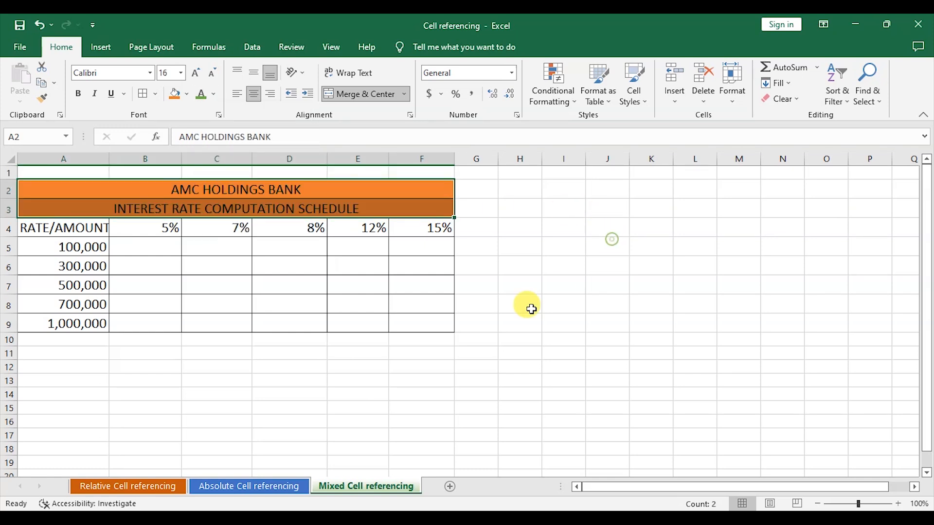
pyautogui.click(559, 354)
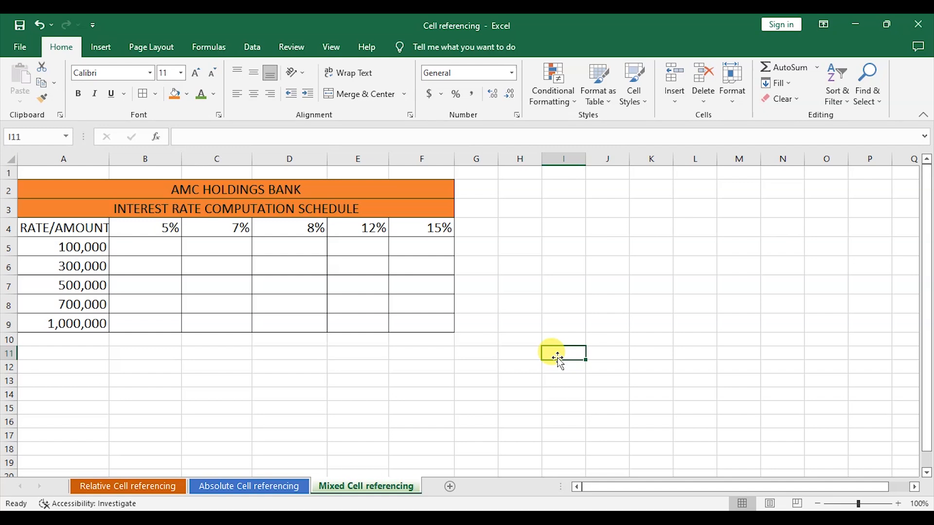
# Step: Enter the formula =A5*$B4 in cell B5 to compute the interest on the first amount with a column-locked rate
pyautogui.click(163, 245)
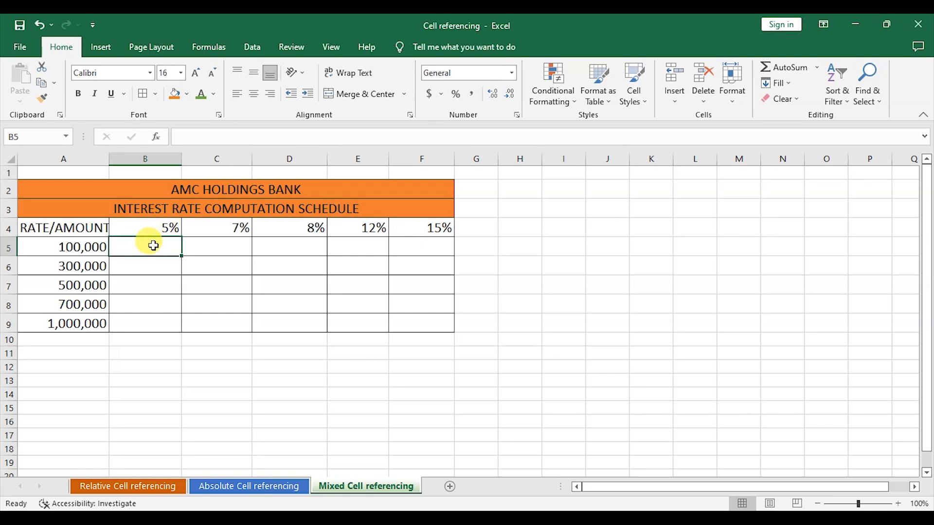
pyautogui.write('=')
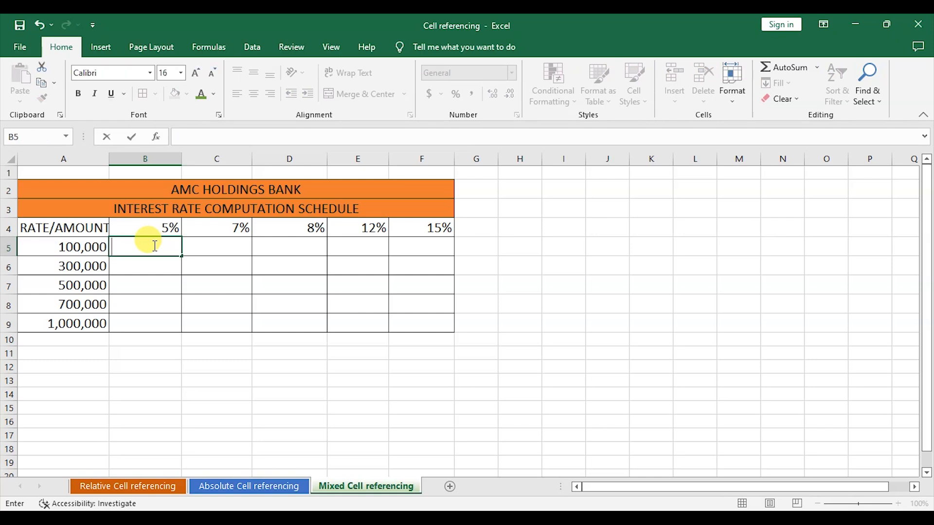
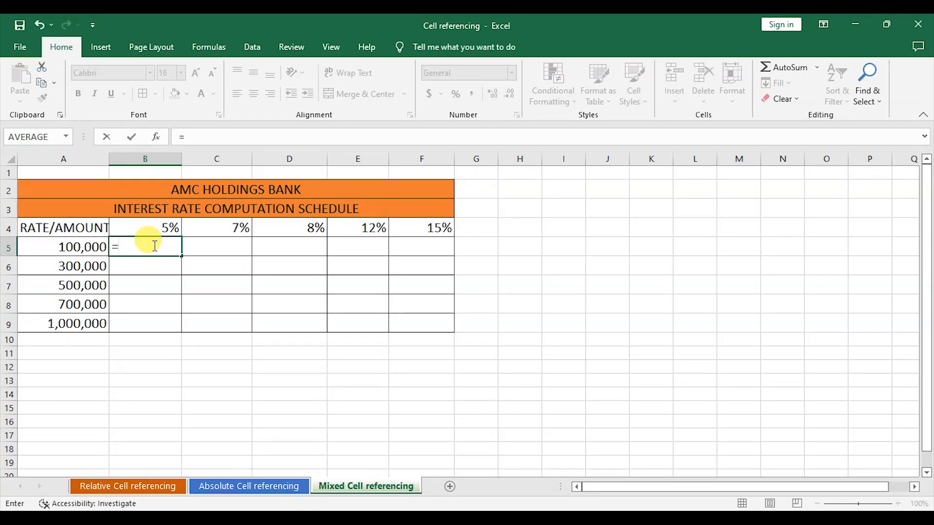
pyautogui.click(82, 246)
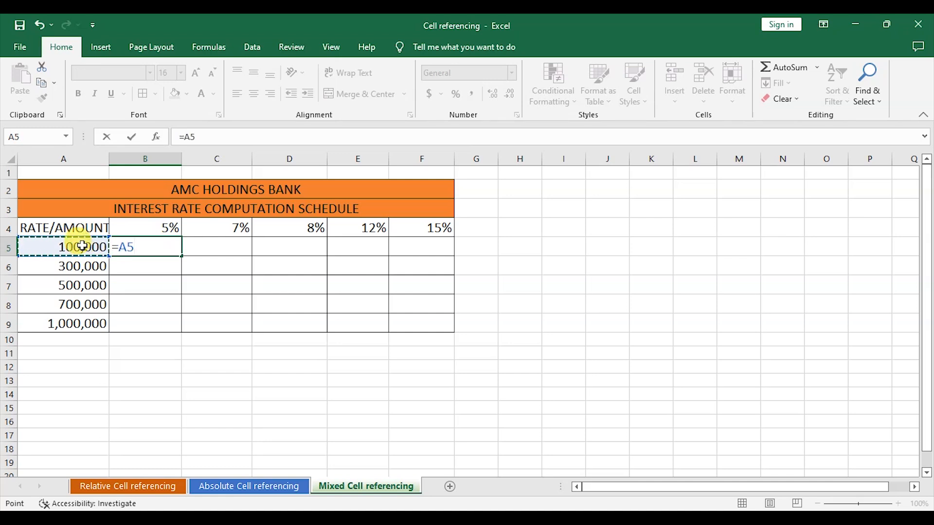
pyautogui.write('*')
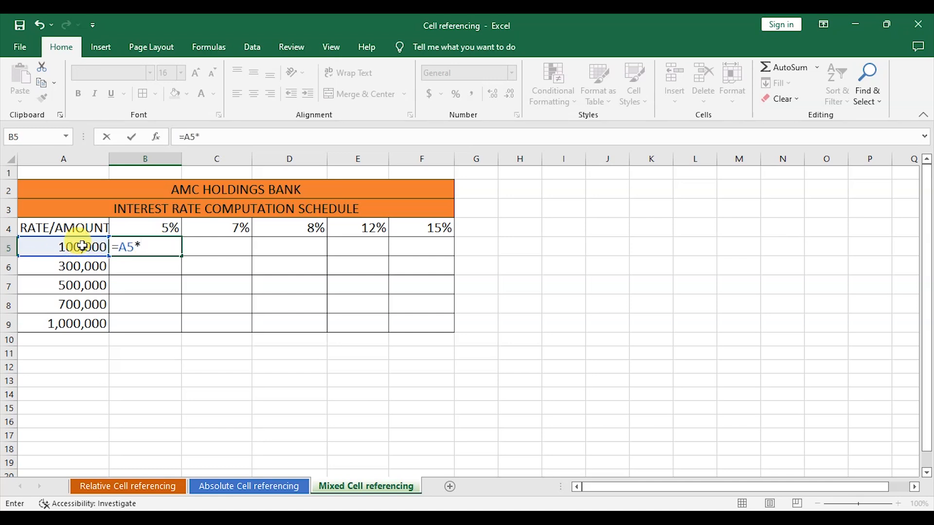
pyautogui.click(163, 227)
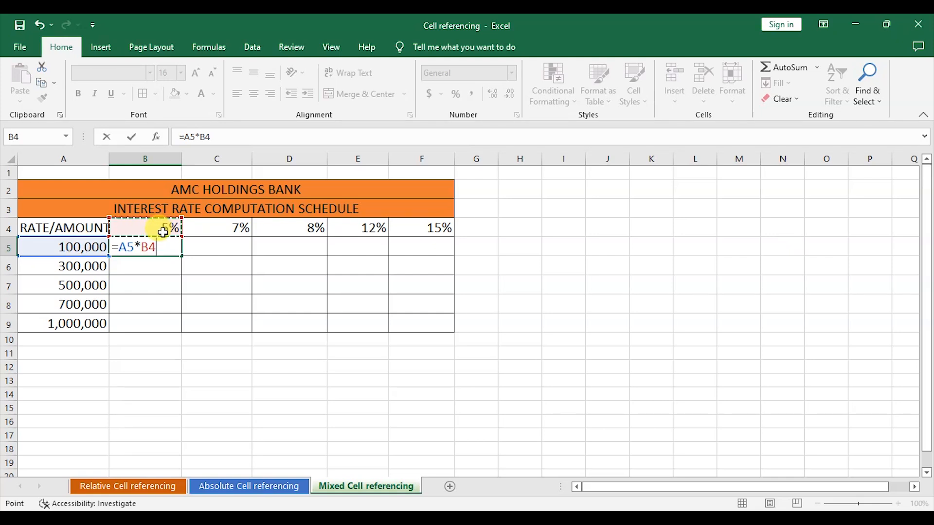
pyautogui.click(143, 247)
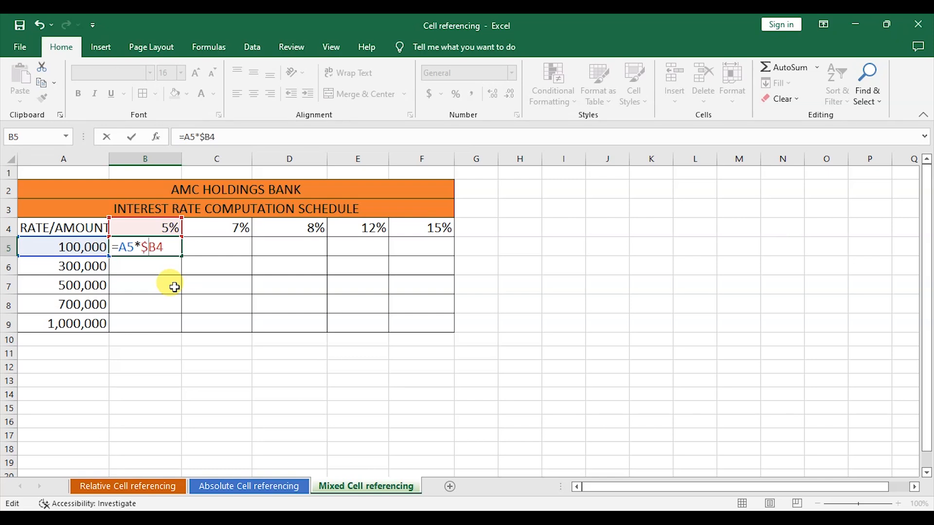
pyautogui.press('Return')
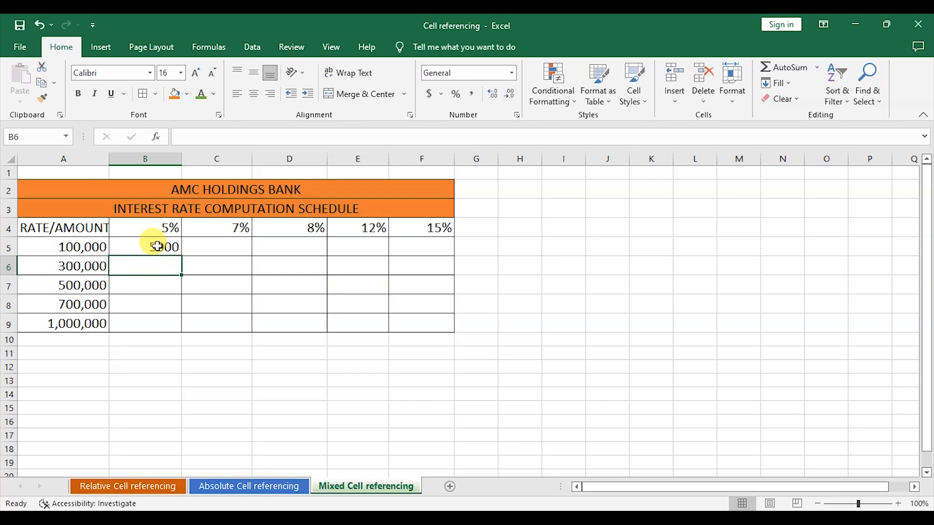
pyautogui.doubleClick(155, 245)
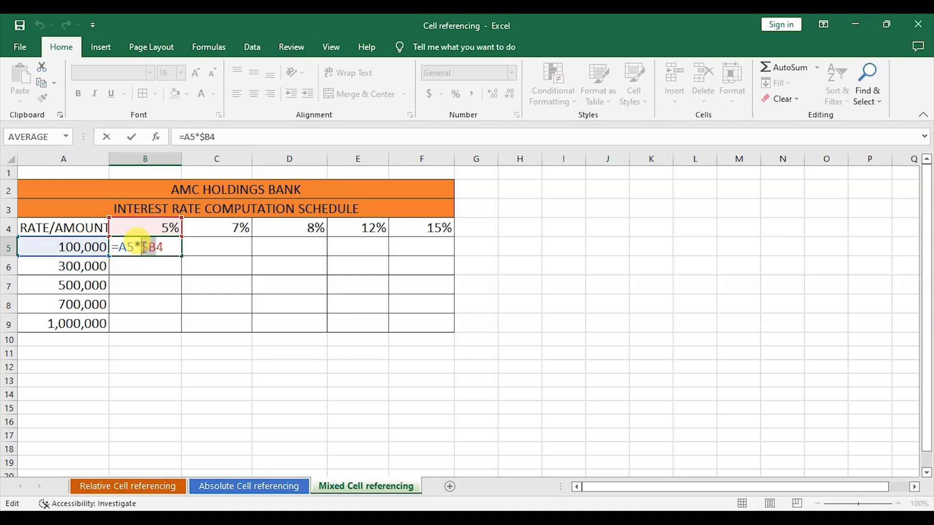
pyautogui.press('Return')
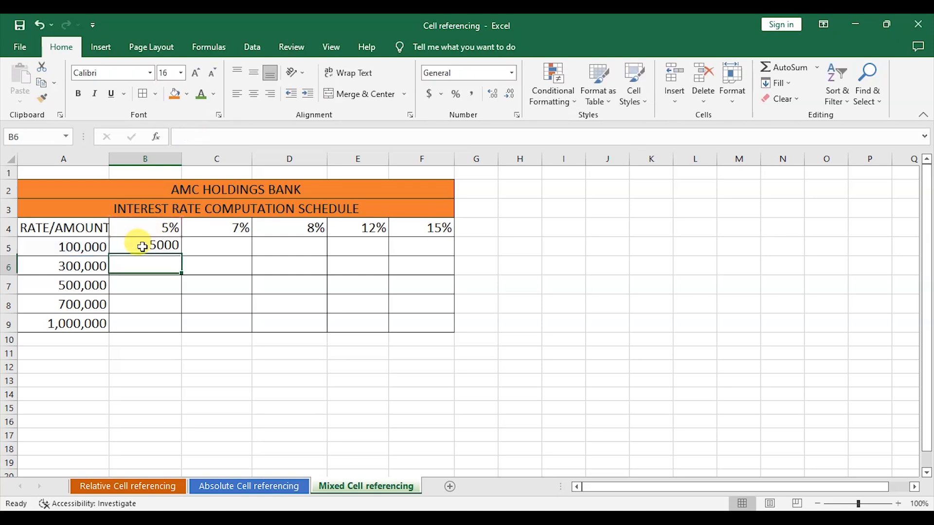
# Step: Try filling the B5 formula down to B9 and across to F5, undoing each fill
pyautogui.click(142, 247)
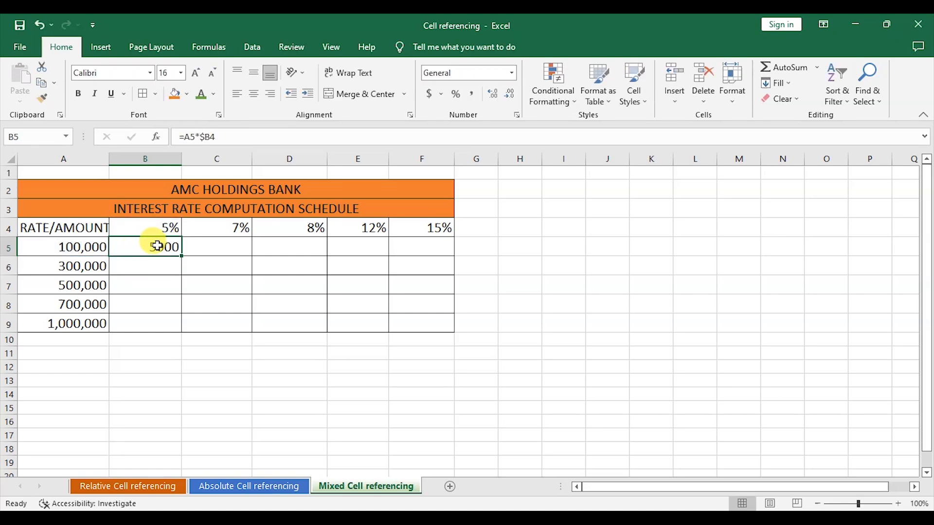
pyautogui.moveTo(178, 251); pyautogui.dragTo(178, 326)
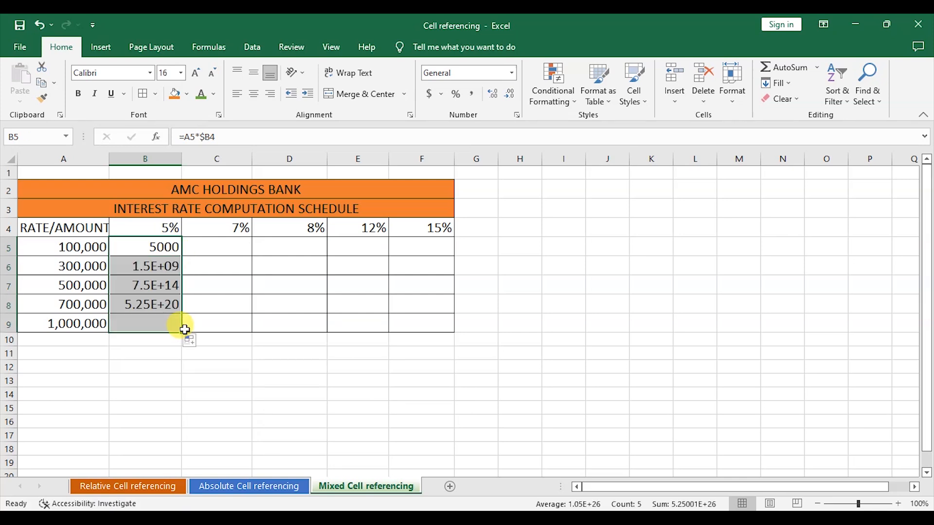
pyautogui.click(40, 25)
pyautogui.moveTo(180, 255); pyautogui.dragTo(426, 258)
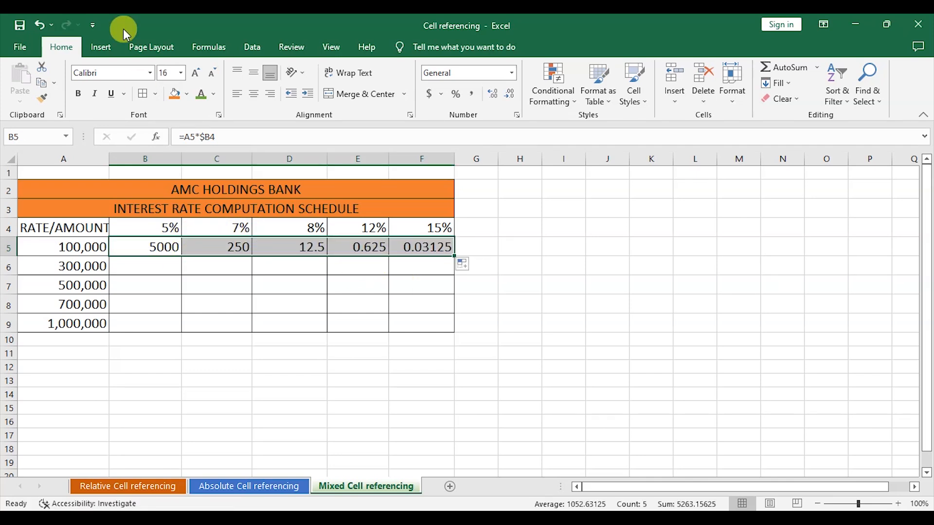
pyautogui.click(42, 25)
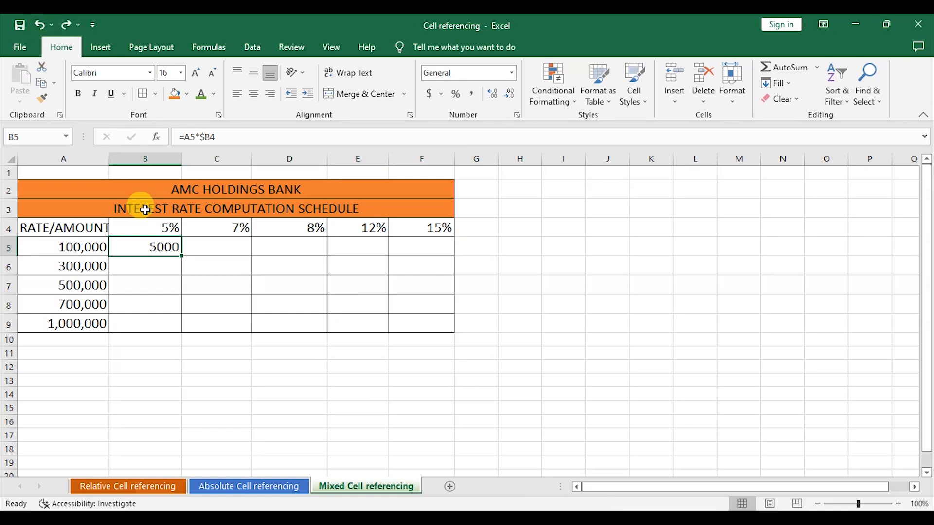
# Step: Change the formula in cell B5 to =A5*B$4 so the rate reference is locked by row
pyautogui.doubleClick(158, 248)
pyautogui.click(151, 246)
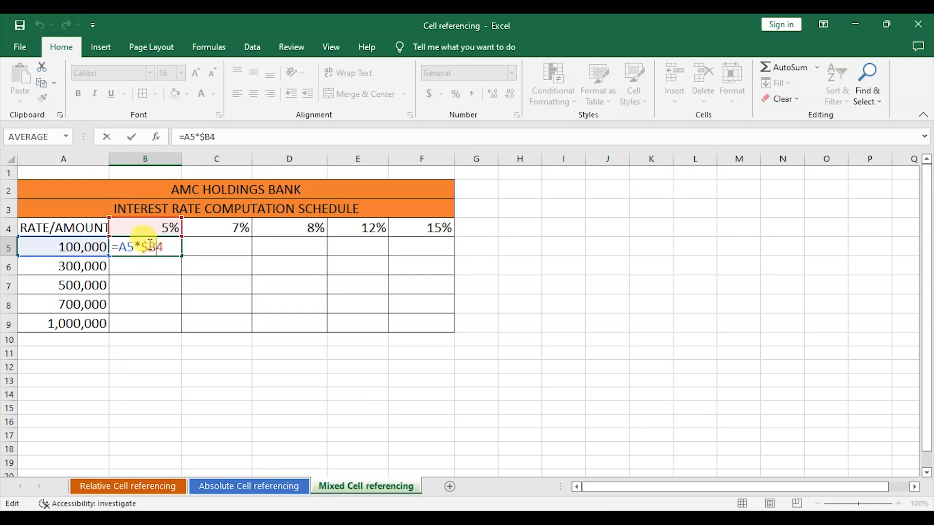
pyautogui.press('BackSpace')
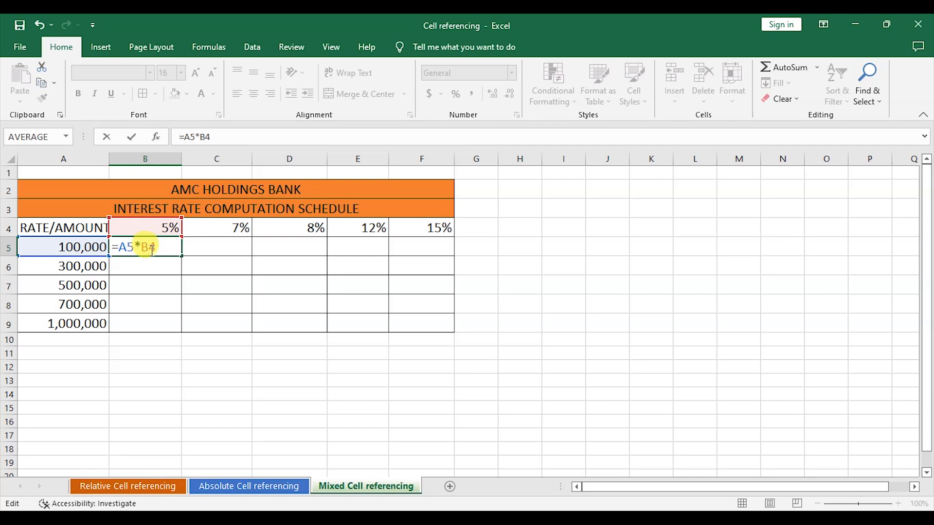
pyautogui.write('$')
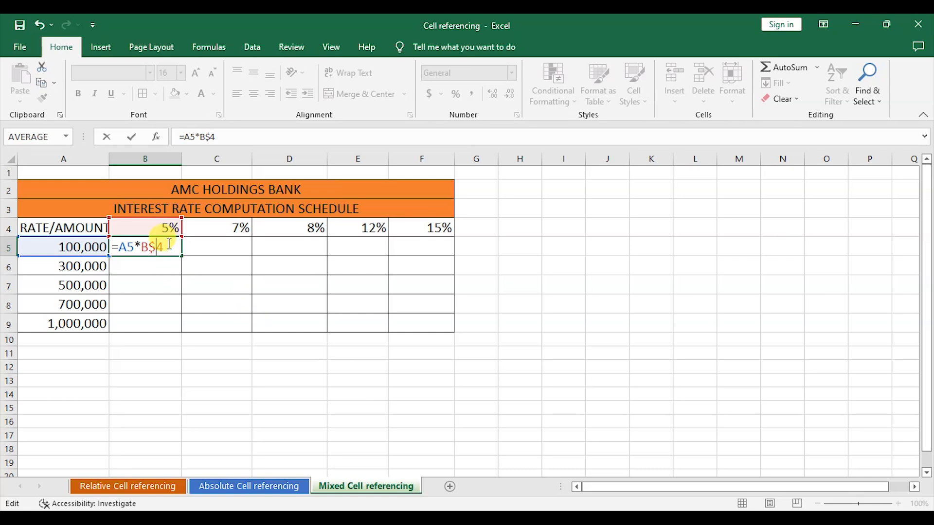
pyautogui.moveTo(169, 244); pyautogui.dragTo(117, 251)
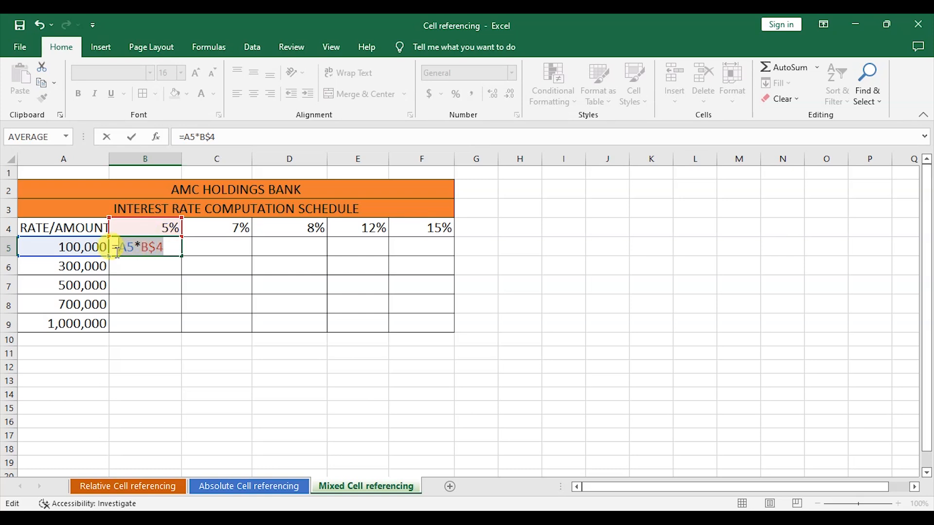
pyautogui.press('Return')
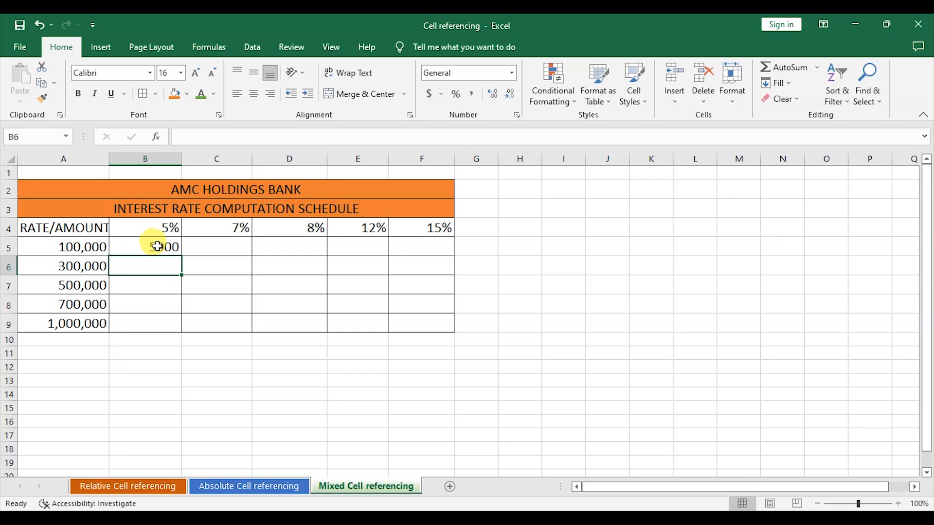
# Step: Try filling the row-locked B5 formula down to B9 and check the formula copied into B9
pyautogui.click(158, 246)
pyautogui.doubleClick(151, 245)
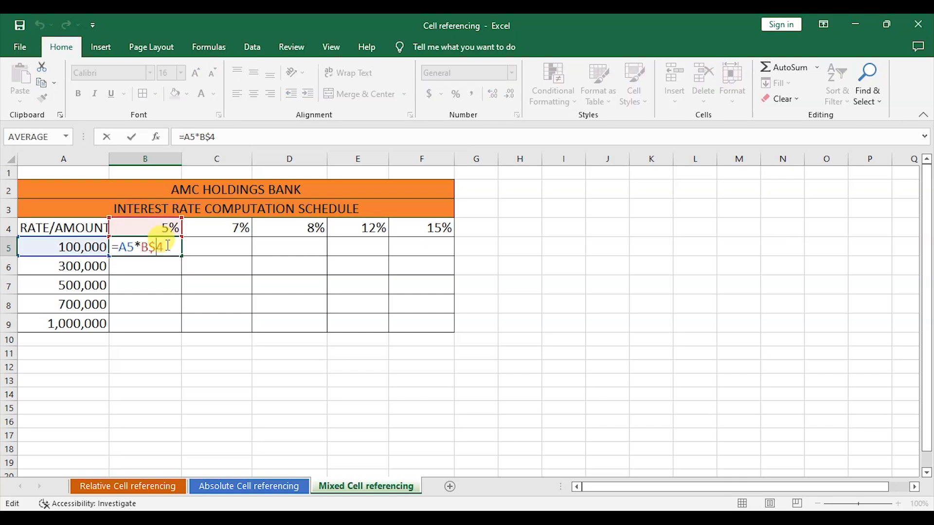
pyautogui.press('Return')
pyautogui.click(163, 246)
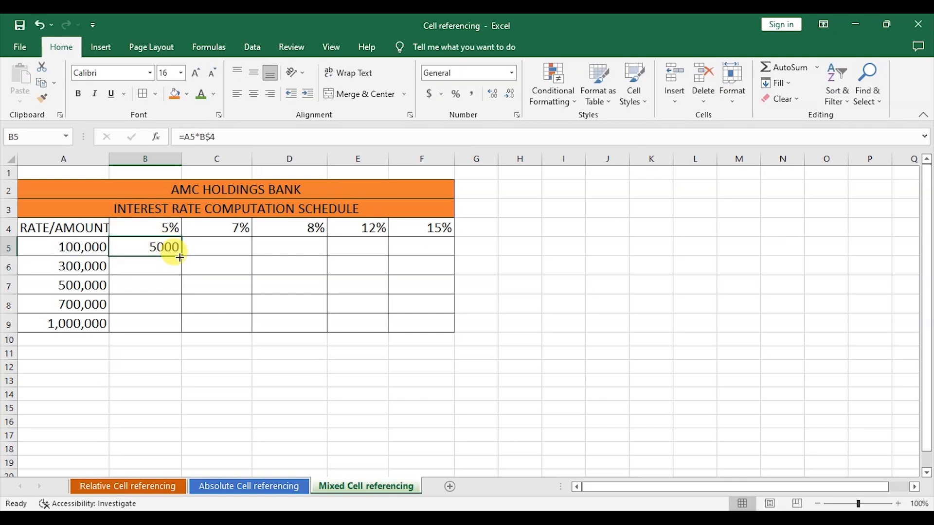
pyautogui.moveTo(181, 253); pyautogui.dragTo(183, 325)
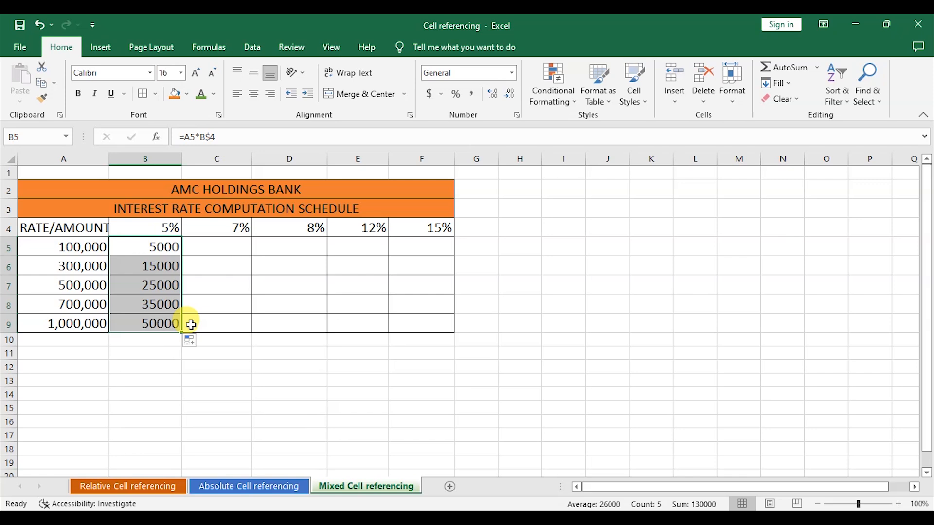
pyautogui.doubleClick(152, 318)
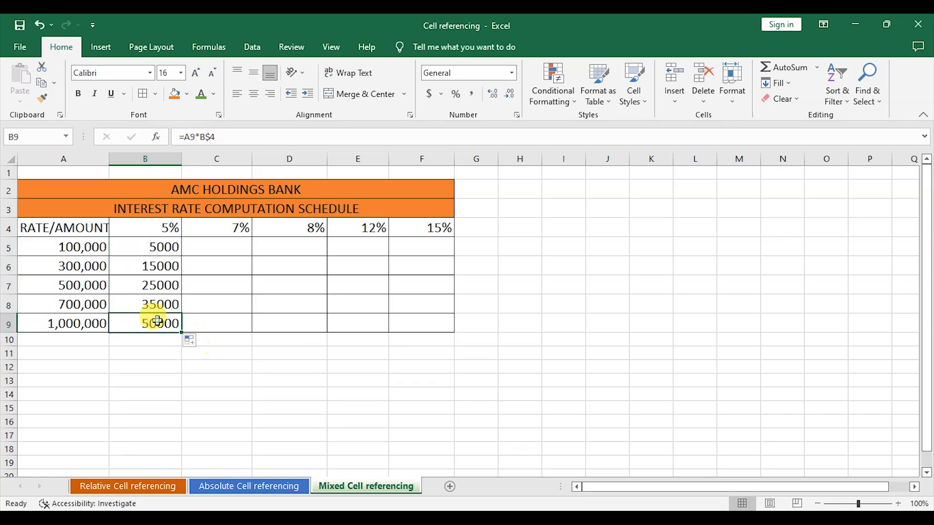
pyautogui.press('Return')
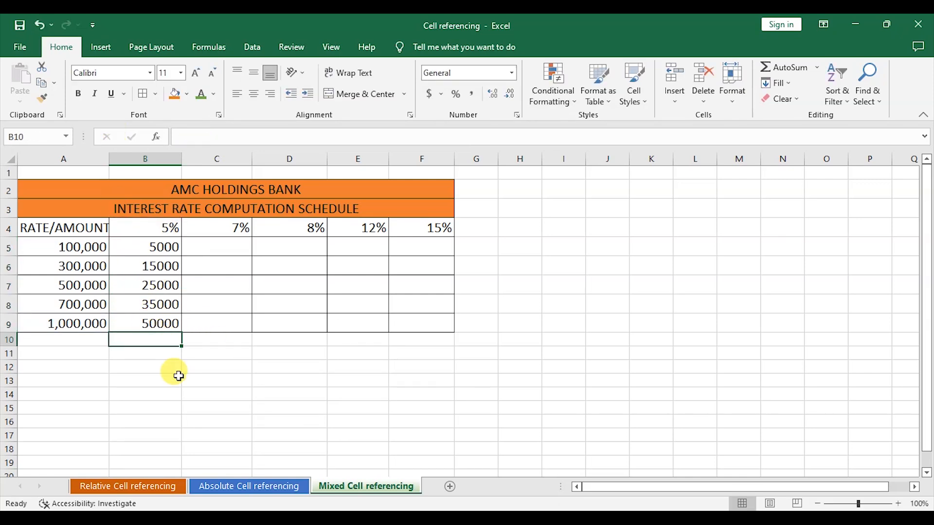
# Step: Try filling the B5 formula across to F5, then undo both the across fill and the fill down to B9
pyautogui.click(164, 246)
pyautogui.moveTo(184, 255); pyautogui.dragTo(427, 248)
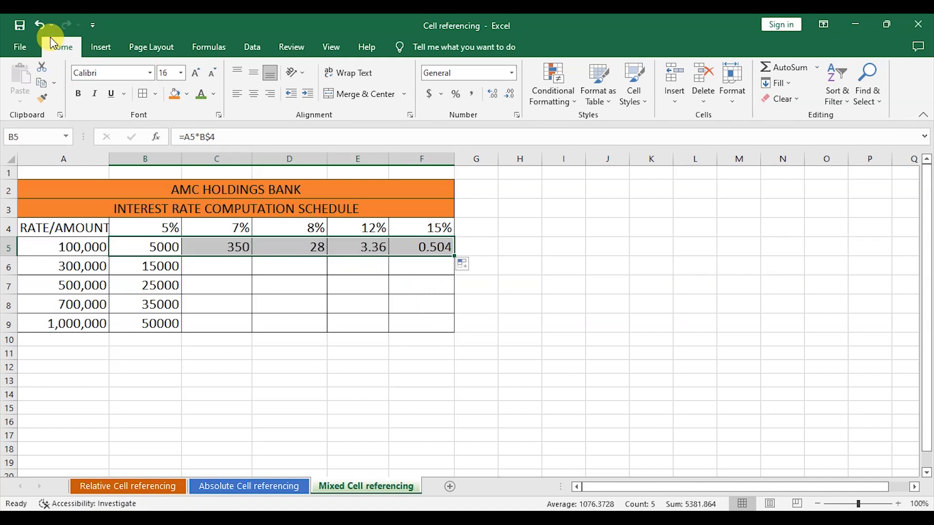
pyautogui.click(39, 24)
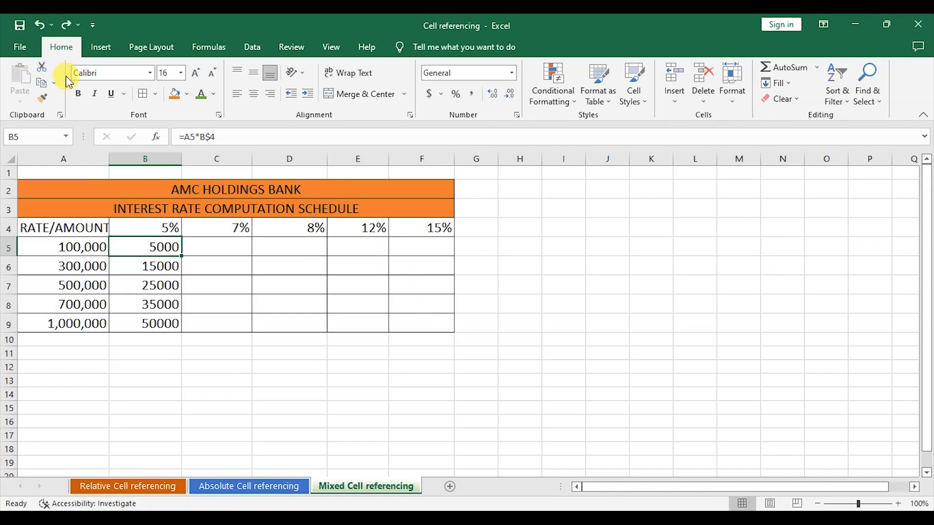
pyautogui.doubleClick(161, 247)
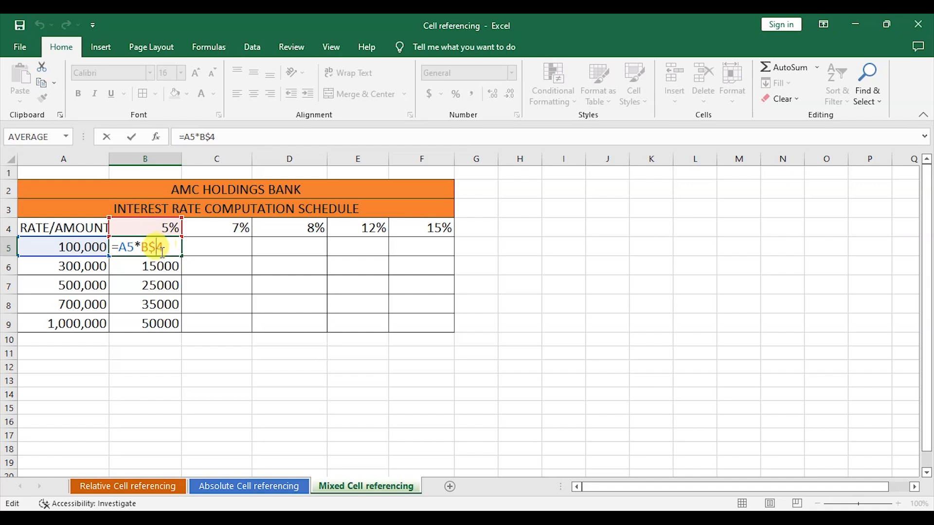
pyautogui.press('Return')
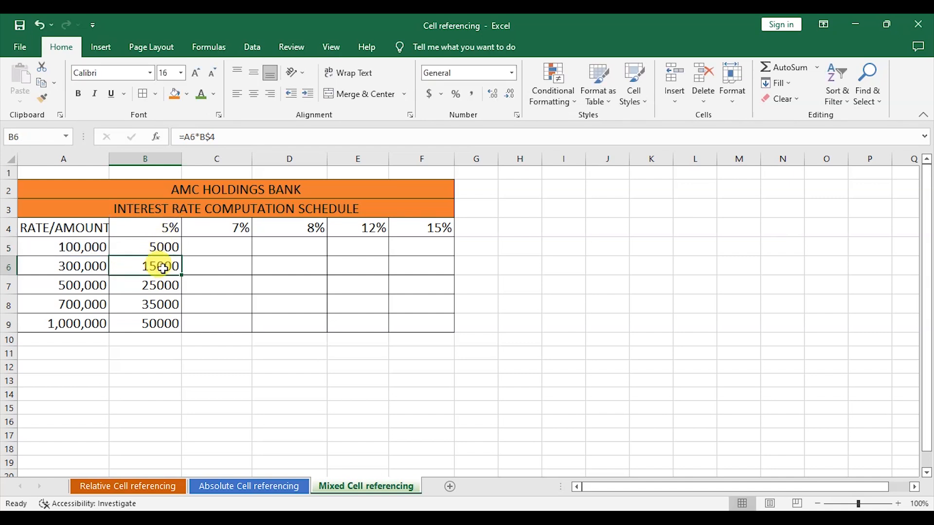
pyautogui.click(39, 23)
pyautogui.click(40, 24)
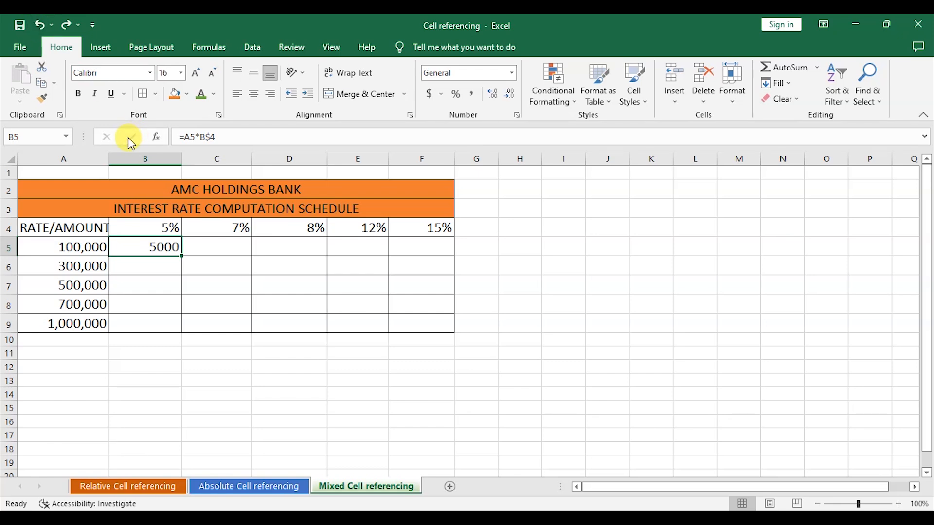
# Step: Replace the formula in B5 with the column-locked =$A5*B4 and fill it across to F5
pyautogui.press('BackSpace')
pyautogui.write('=')
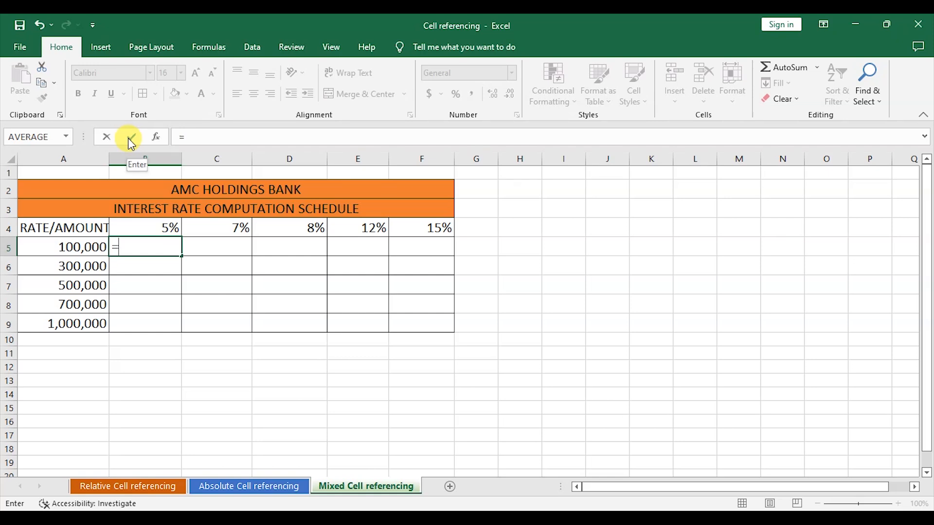
pyautogui.write('$')
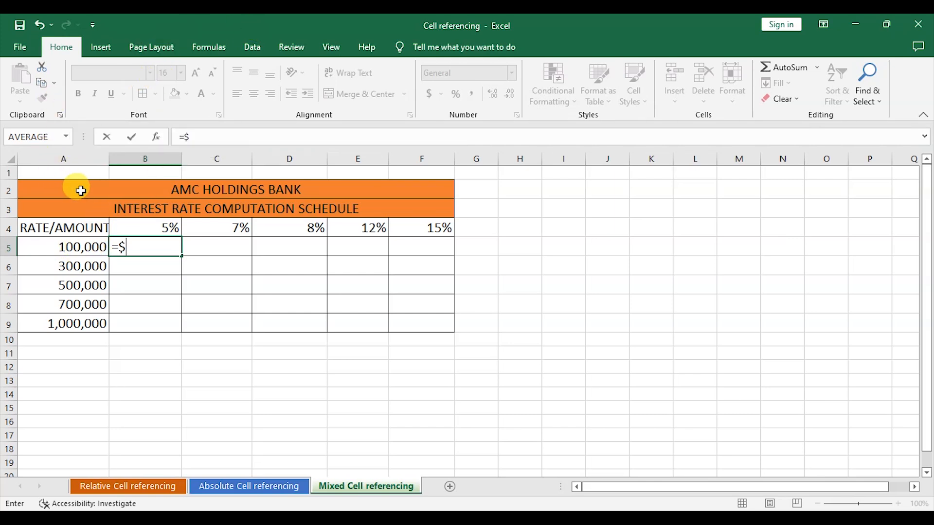
pyautogui.write('A*')
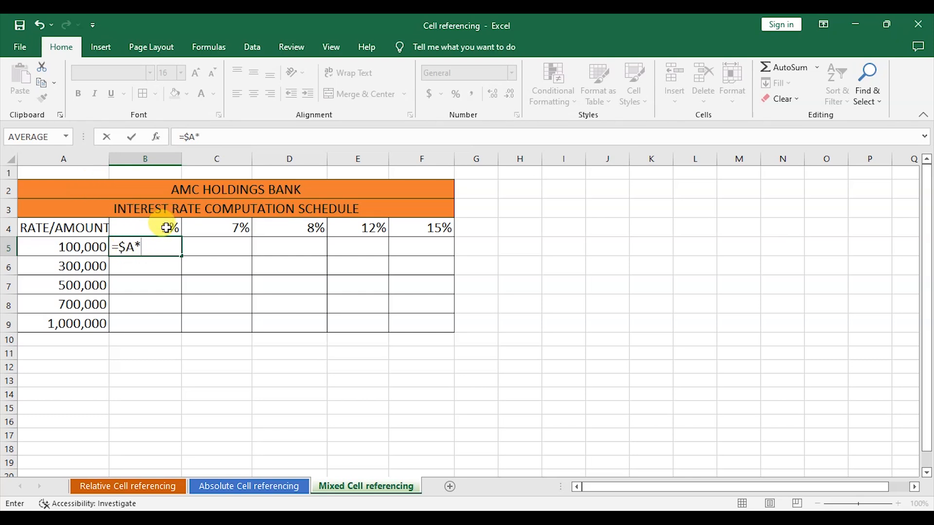
pyautogui.click(165, 227)
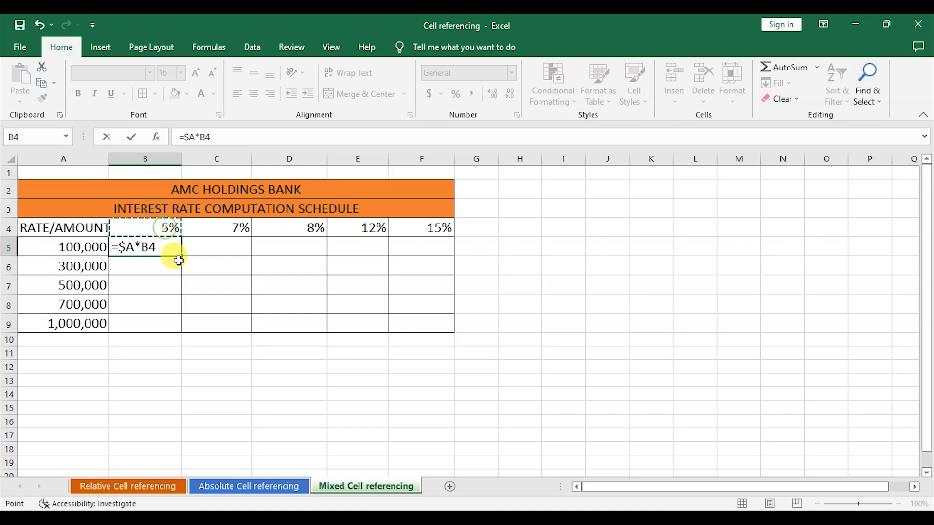
pyautogui.press('Return')
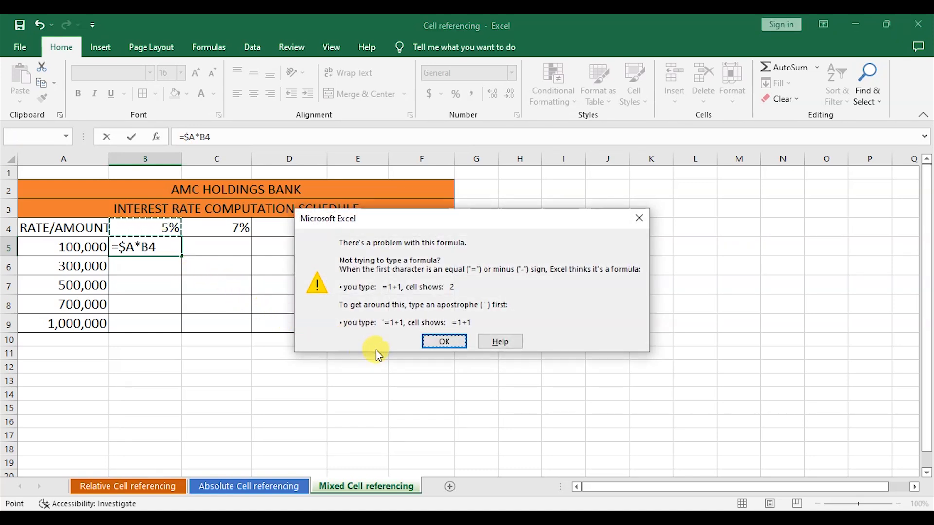
pyautogui.click(454, 343)
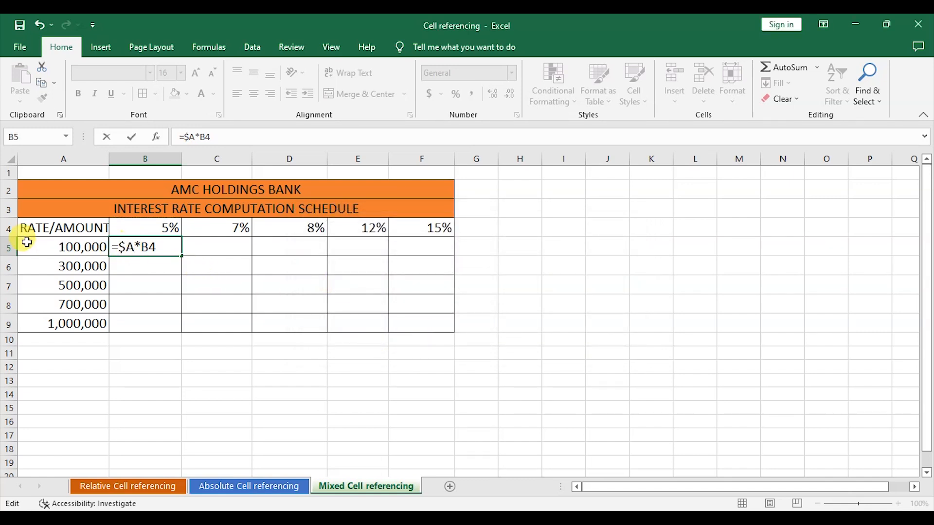
pyautogui.write('5')
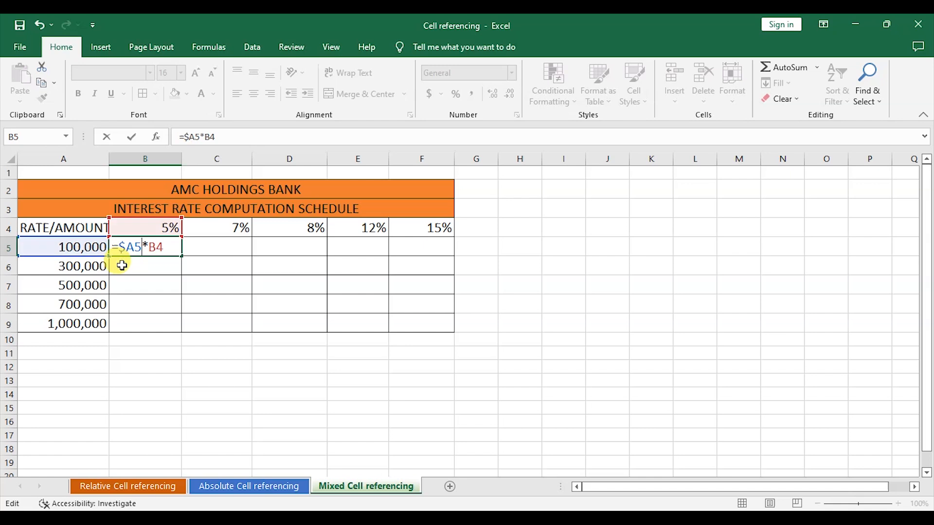
pyautogui.press('Return')
pyautogui.click(146, 246)
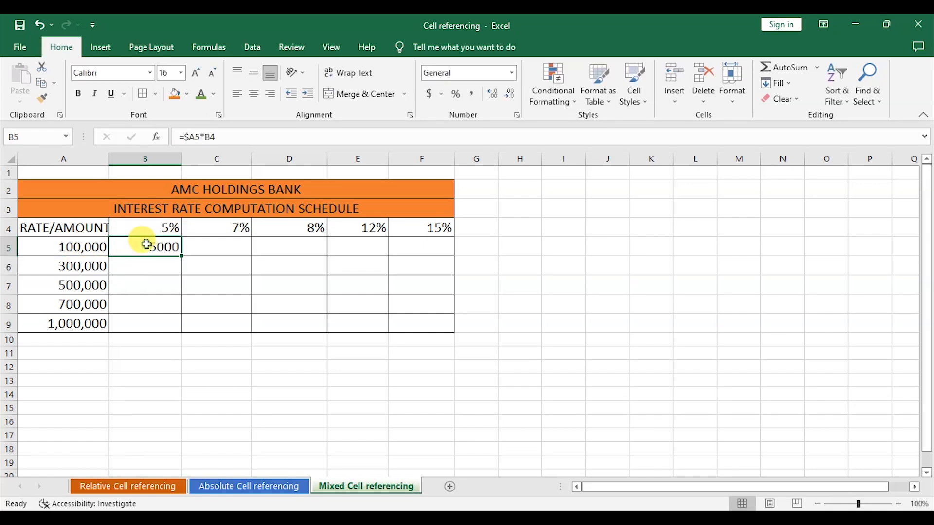
pyautogui.moveTo(180, 255); pyautogui.dragTo(426, 254)
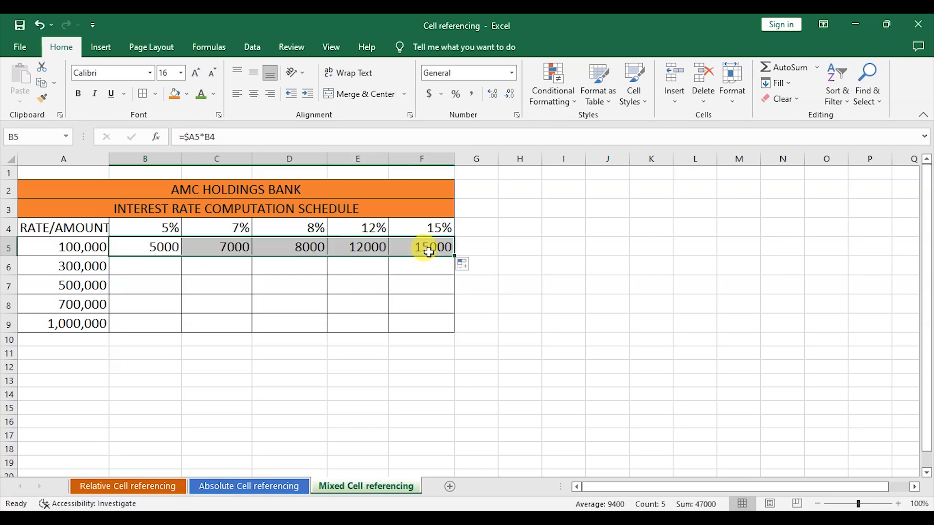
# Step: Examine the formulas in cells B5 through E5 to compare the locked amount column with the changing rate references
pyautogui.click(152, 241)
pyautogui.doubleClick(152, 241)
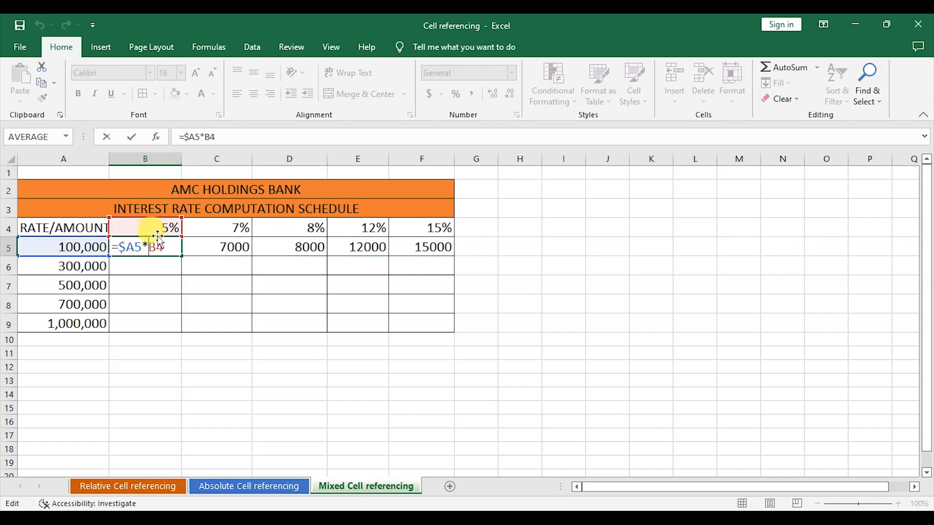
pyautogui.press('Escape')
pyautogui.click(214, 245)
pyautogui.doubleClick(214, 246)
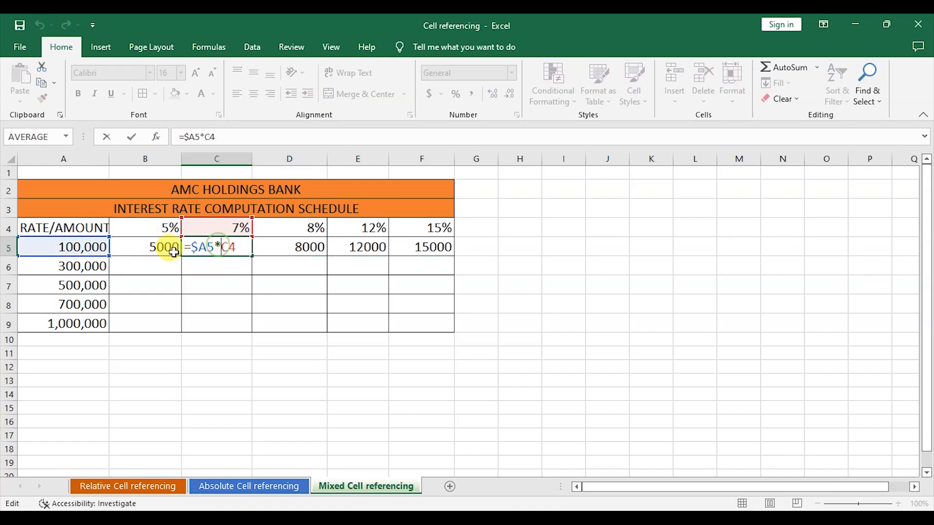
pyautogui.press('Return')
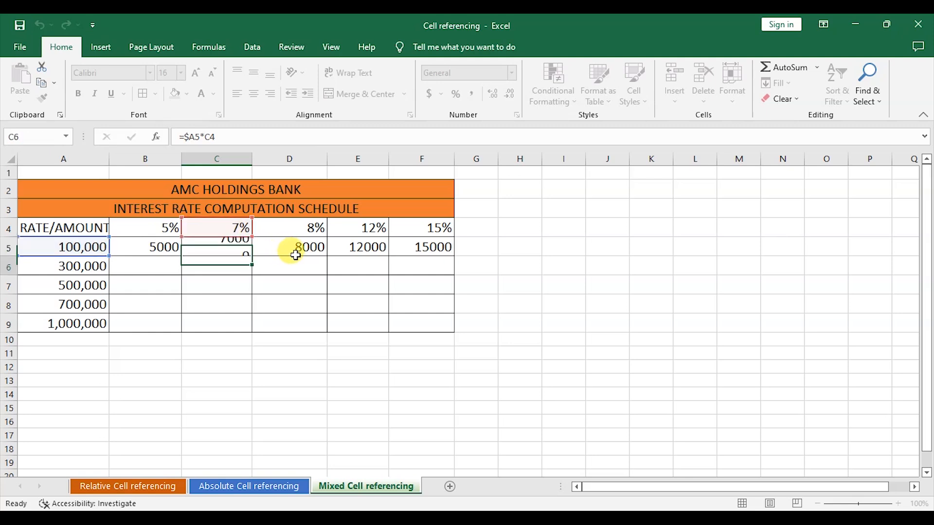
pyautogui.click(296, 247)
pyautogui.doubleClick(297, 247)
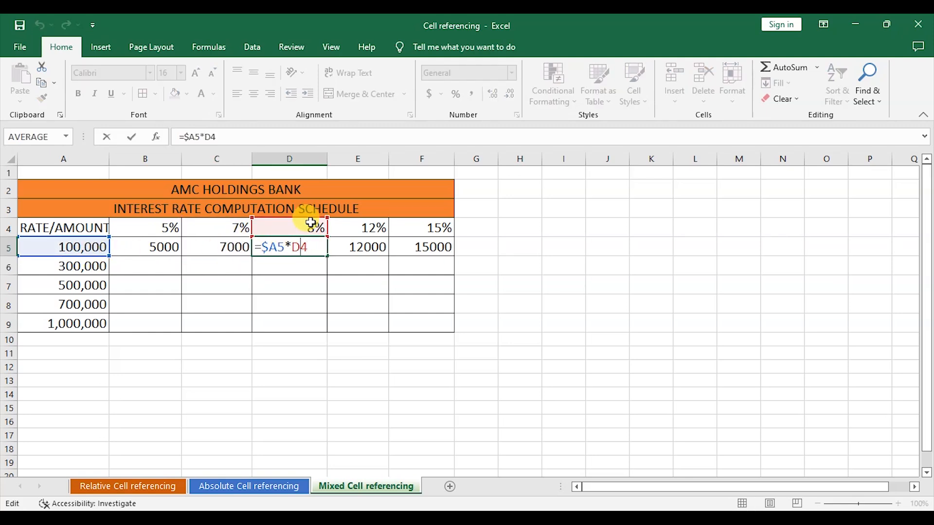
pyautogui.press('Return')
pyautogui.doubleClick(358, 247)
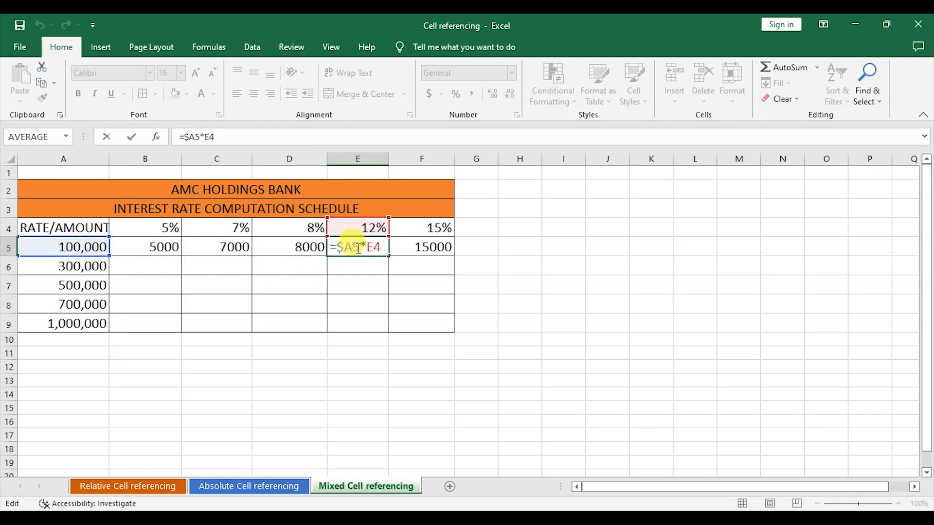
pyautogui.press('Return')
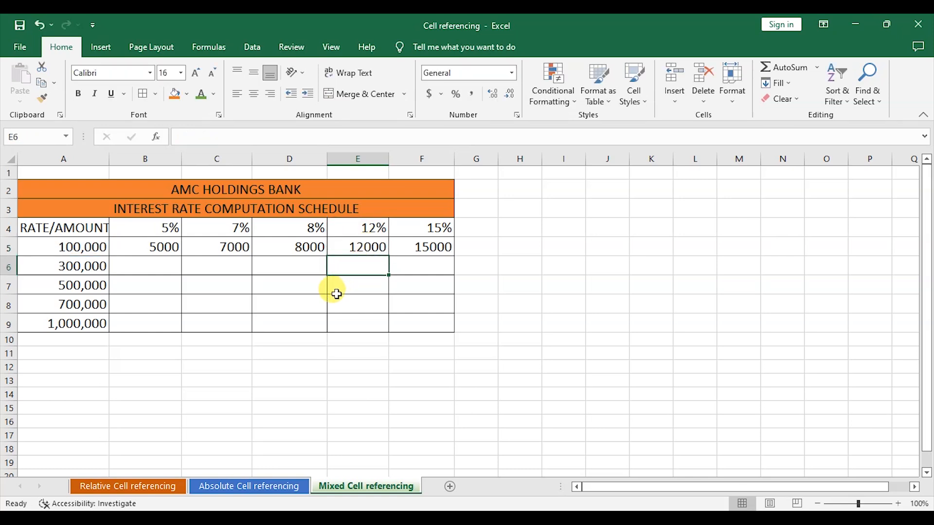
# Step: Enter the formula =$A6*B4 in cell B6 for the 300,000 amount and fill it across to F6
pyautogui.click(168, 265)
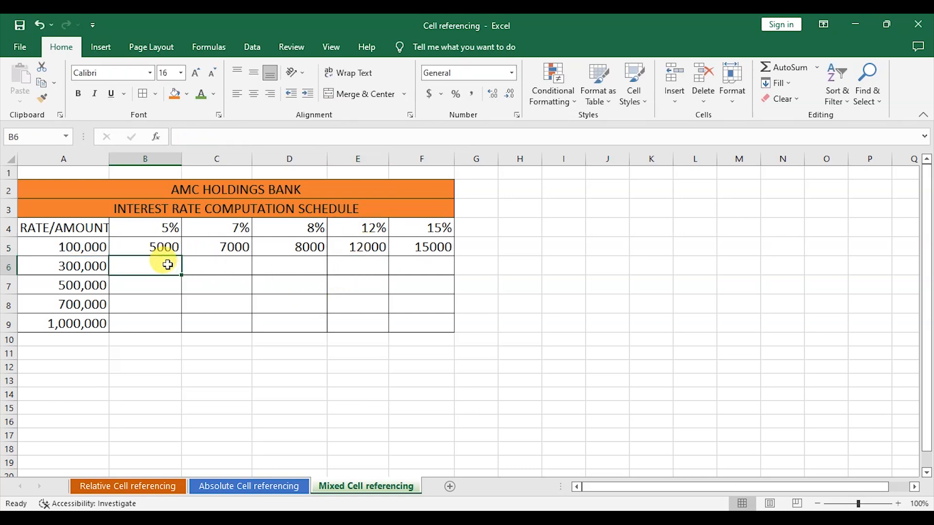
pyautogui.write('=')
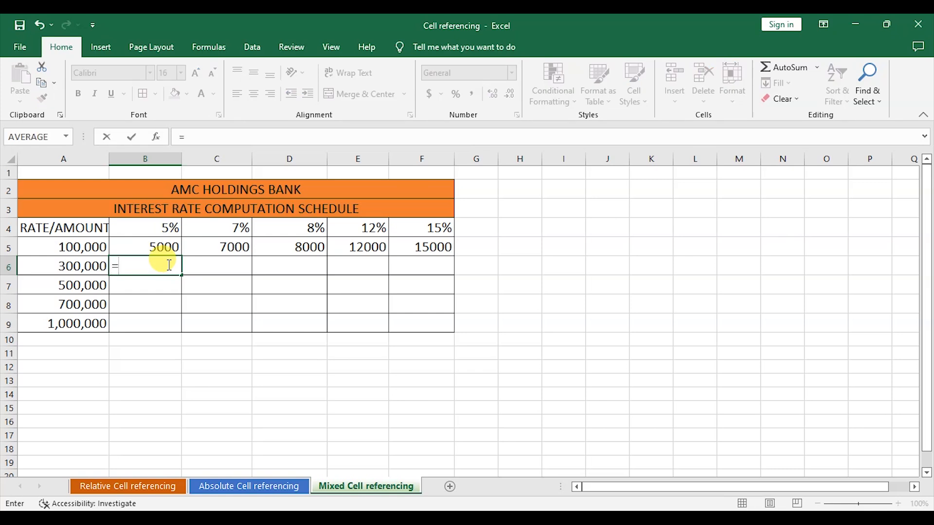
pyautogui.write('$A6')
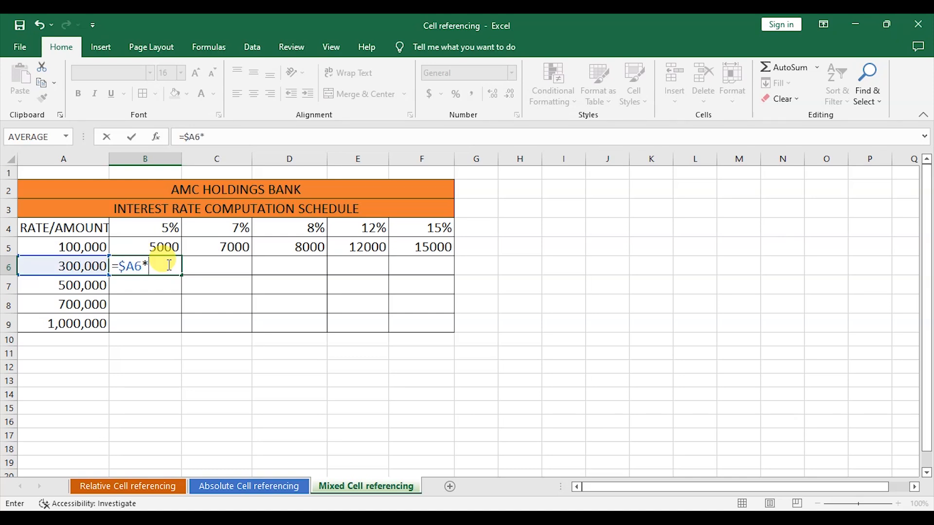
pyautogui.write('*')
pyautogui.click(164, 227)
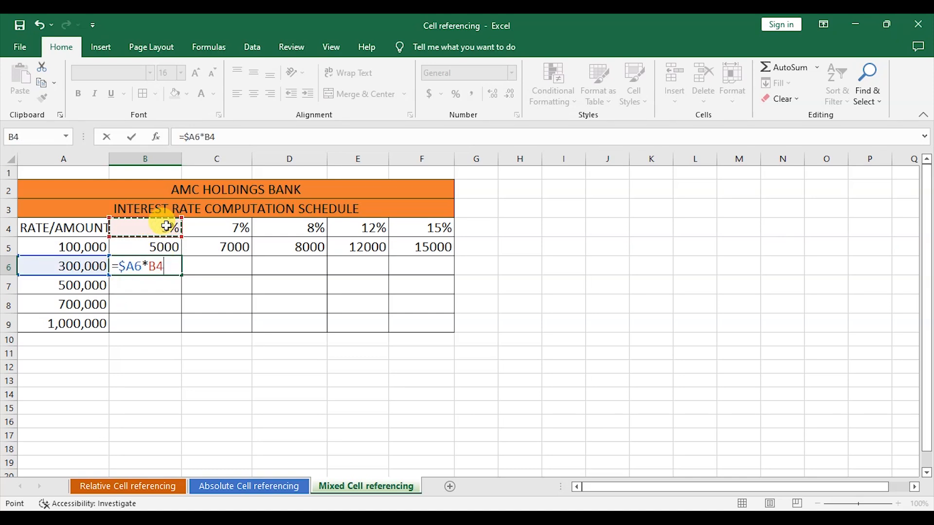
pyautogui.press('Return')
pyautogui.click(170, 265)
pyautogui.moveTo(181, 275); pyautogui.dragTo(430, 276)
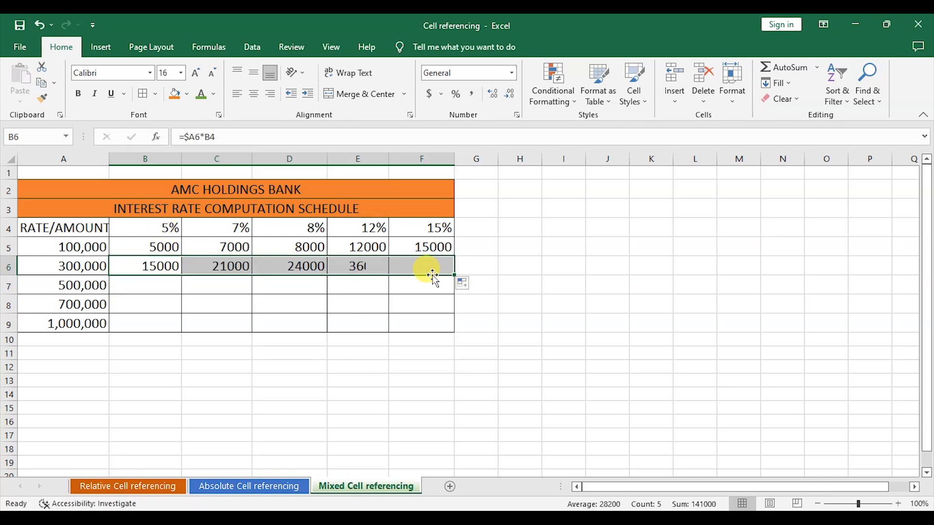
# Step: Enter the formula =$A7*B4 in cell B7 for the 500,000 amount and fill it across to F7
pyautogui.click(137, 289)
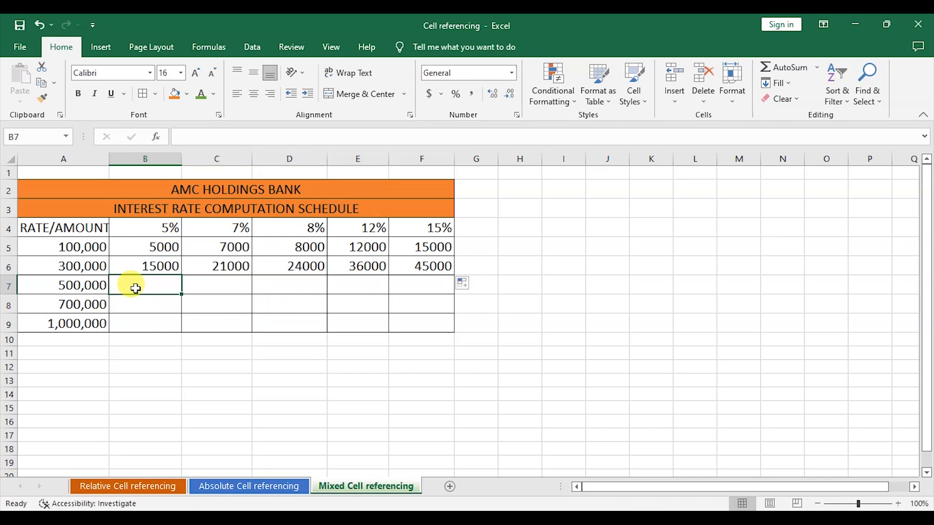
pyautogui.write('=')
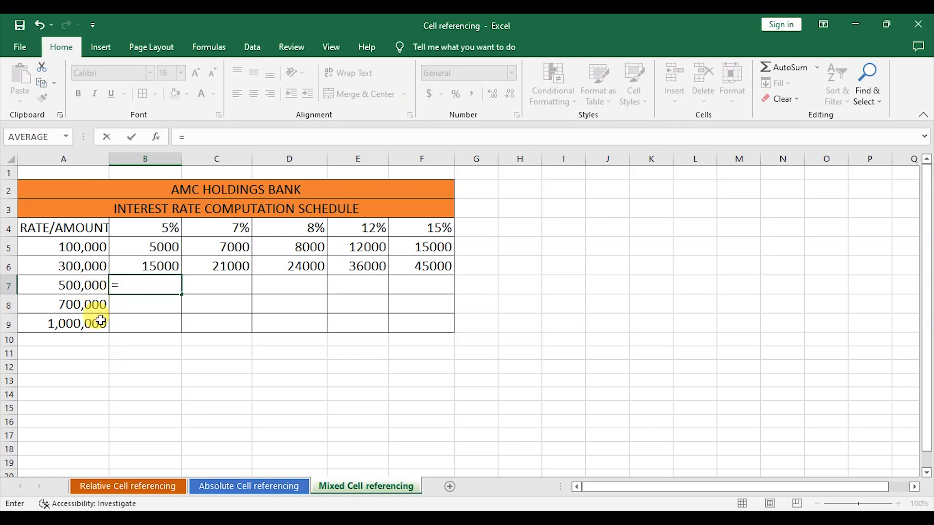
pyautogui.write('$A7*')
pyautogui.click(157, 234)
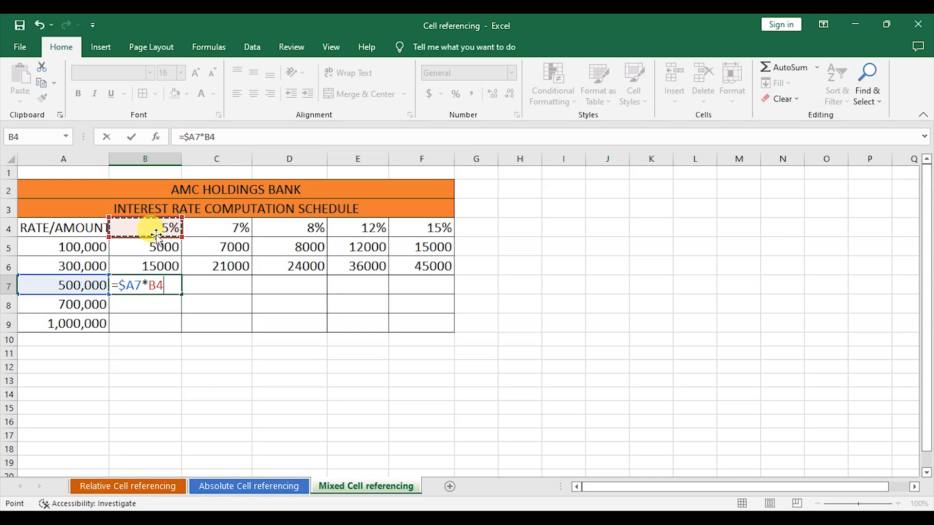
pyautogui.press('Return')
pyautogui.click(166, 283)
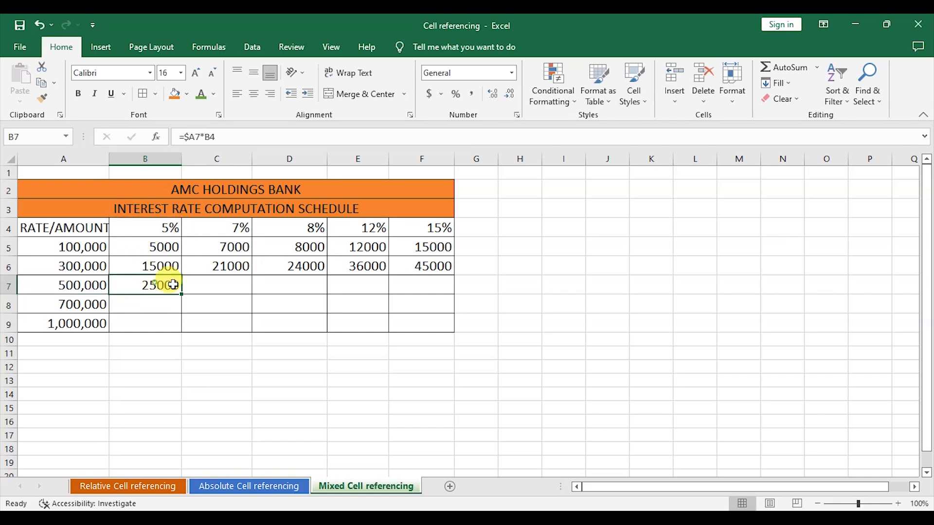
pyautogui.moveTo(182, 294); pyautogui.dragTo(417, 297)
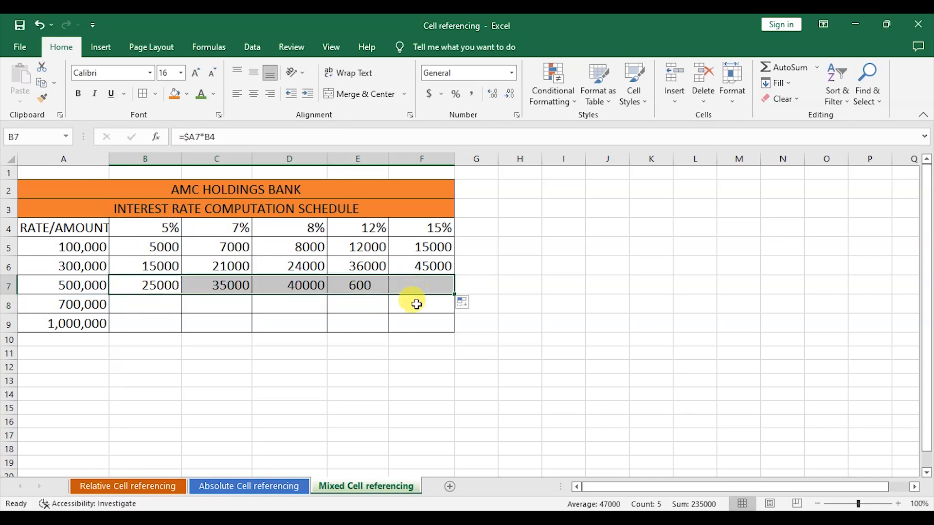
# Step: Enter the formula =$A8*B4 in cell B8 for the 700,000 amount and fill it across to F8
pyautogui.click(150, 304)
pyautogui.write('=')
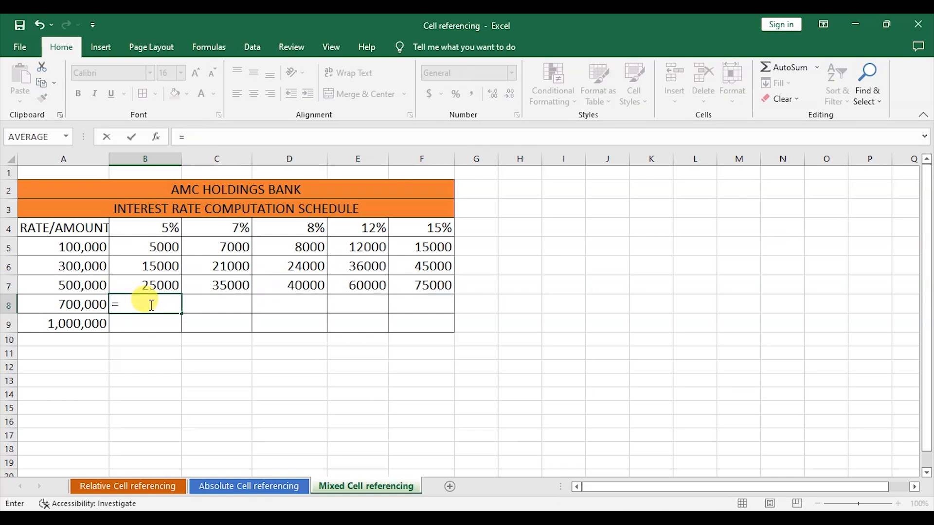
pyautogui.write('$A8')
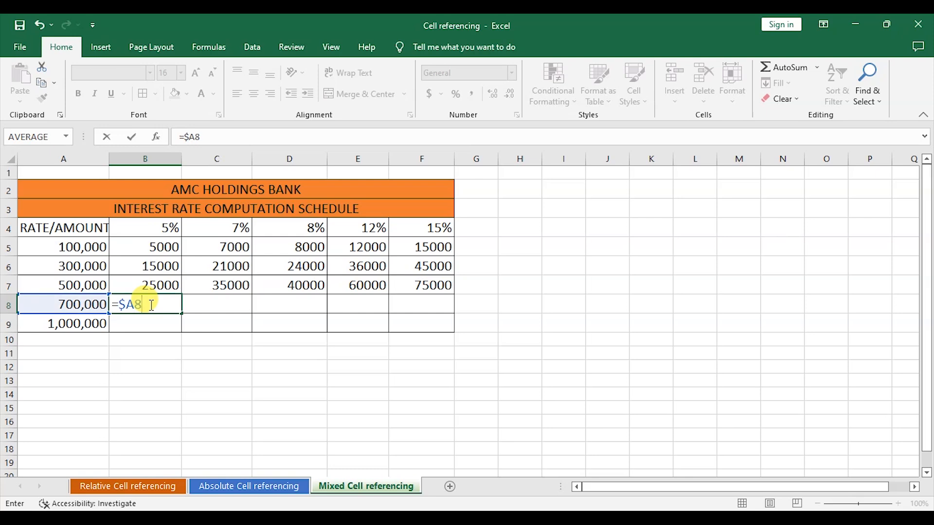
pyautogui.write('*')
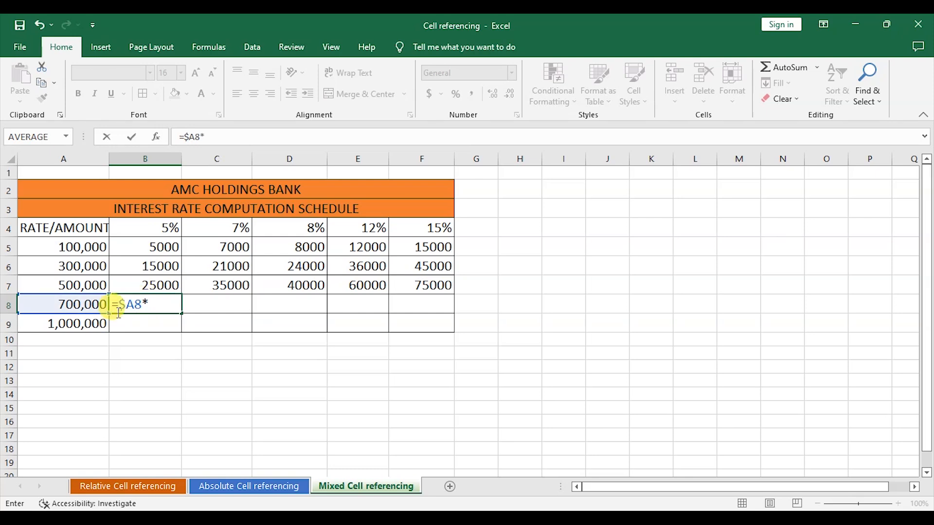
pyautogui.click(150, 230)
pyautogui.press('Return')
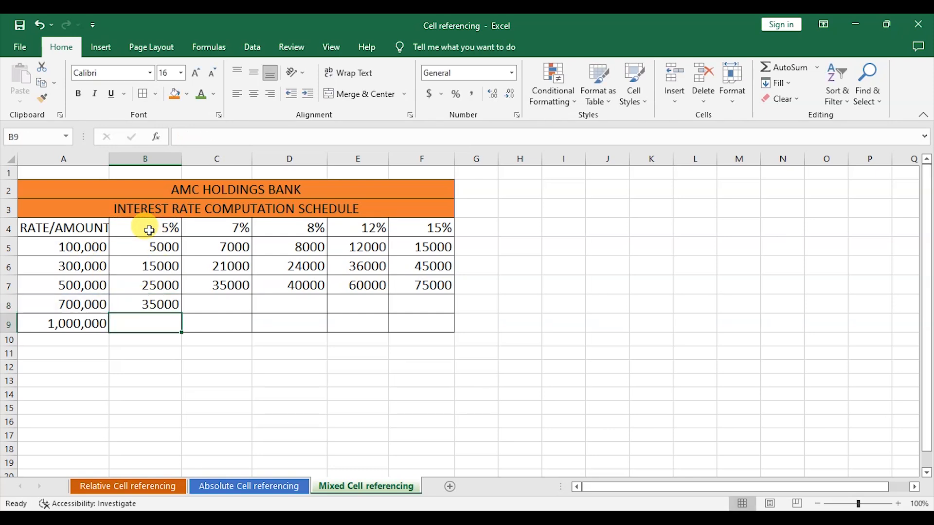
pyautogui.click(168, 302)
pyautogui.moveTo(181, 312); pyautogui.dragTo(426, 307)
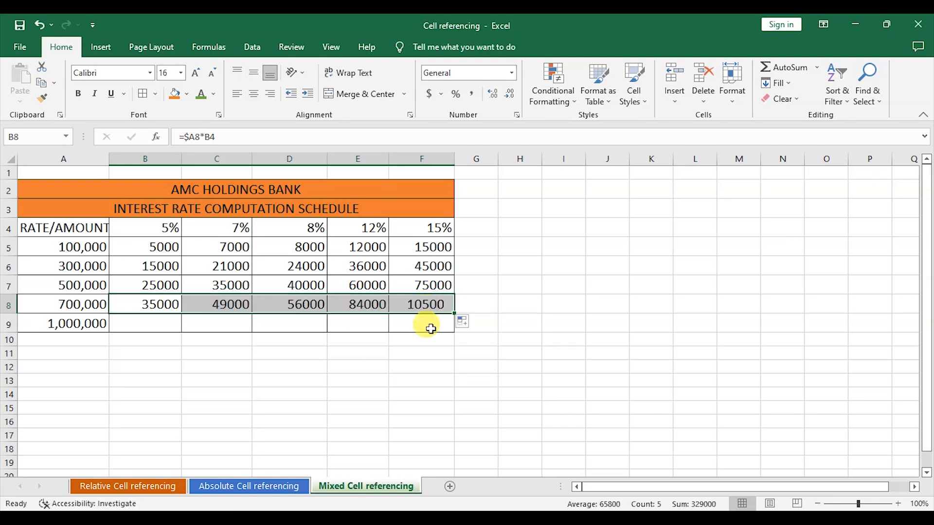
# Step: Enter the formula =$A9*B4 in cell B9 for the 1,000,000 amount and fill it across to F9
pyautogui.click(144, 321)
pyautogui.write('=')
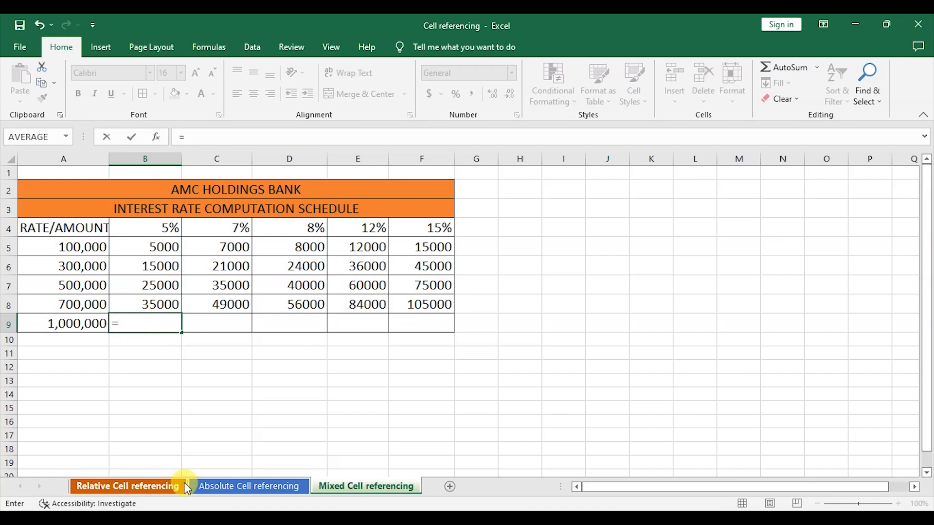
pyautogui.write('$A')
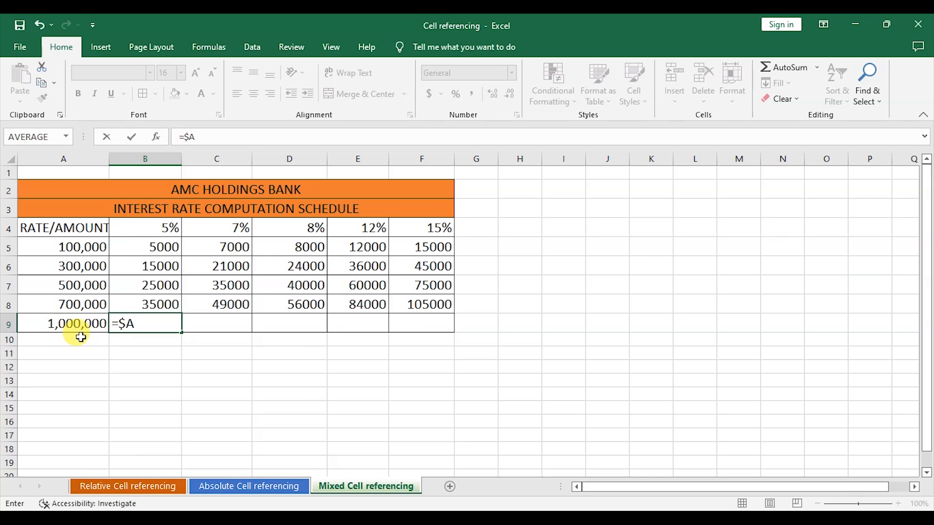
pyautogui.write('9*')
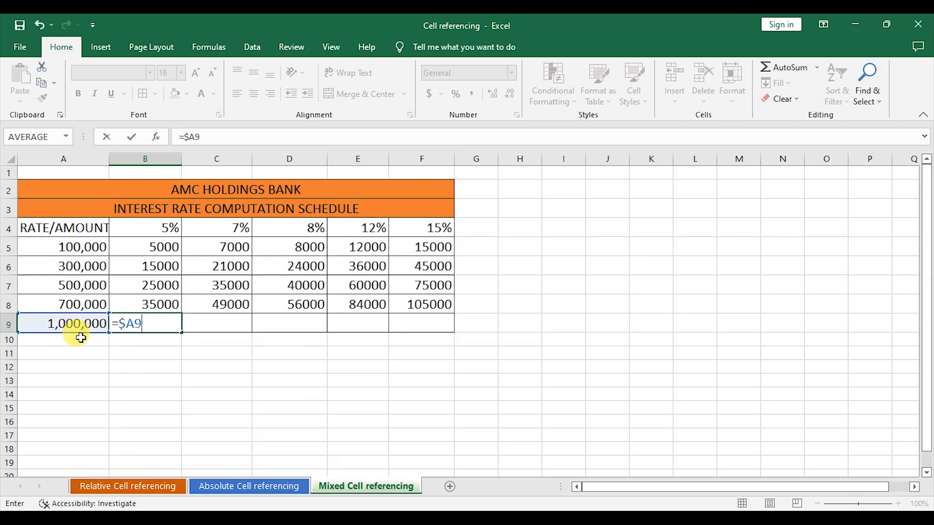
pyautogui.click(158, 229)
pyautogui.press('Return')
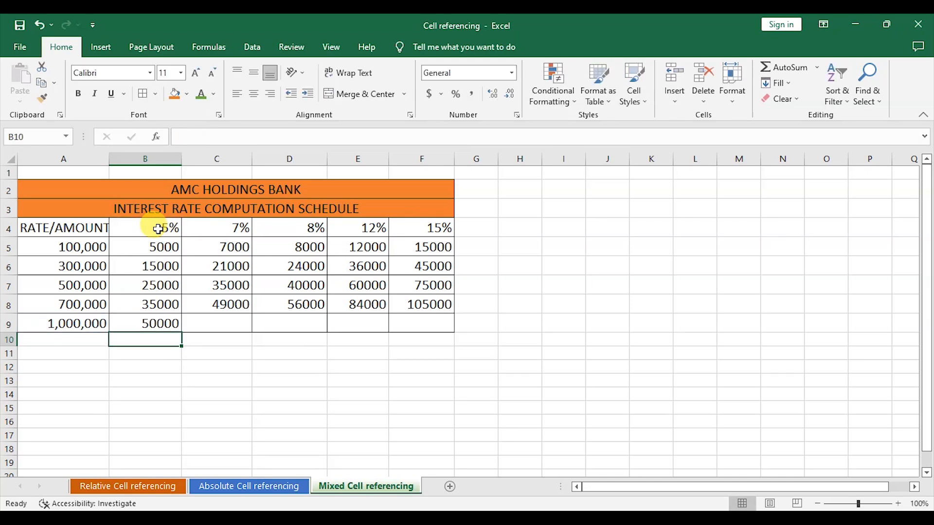
pyautogui.click(154, 323)
pyautogui.moveTo(180, 333); pyautogui.dragTo(423, 323)
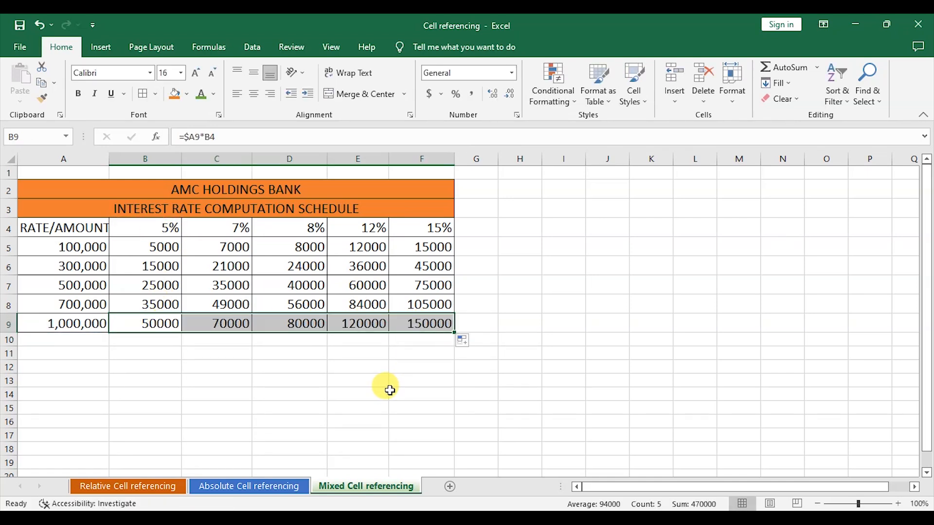
# Step: Examine the filled formula in cell F9 to check its amount and rate references
pyautogui.click(421, 366)
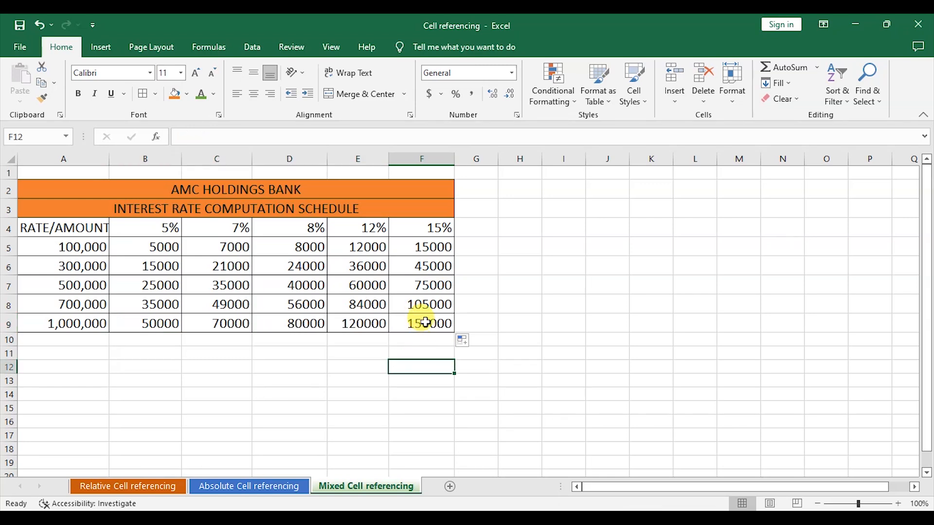
pyautogui.doubleClick(426, 322)
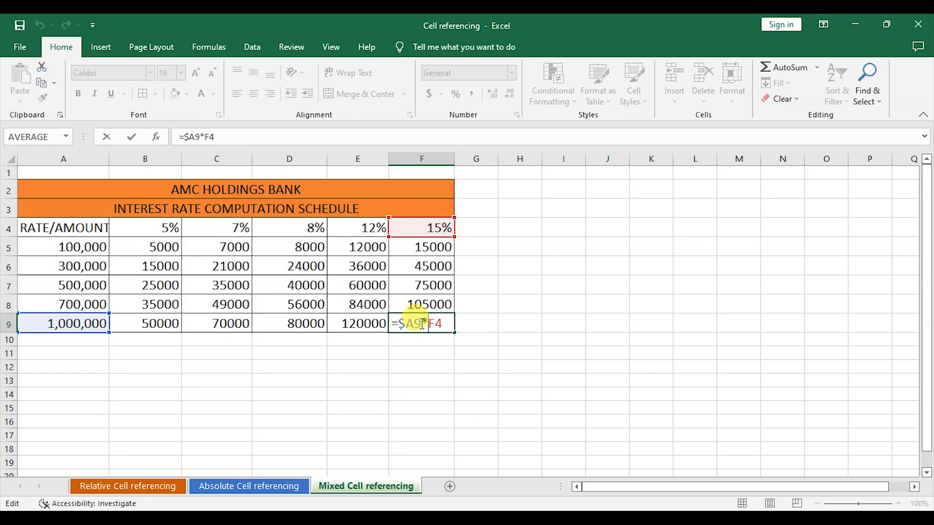
pyautogui.press('Return')
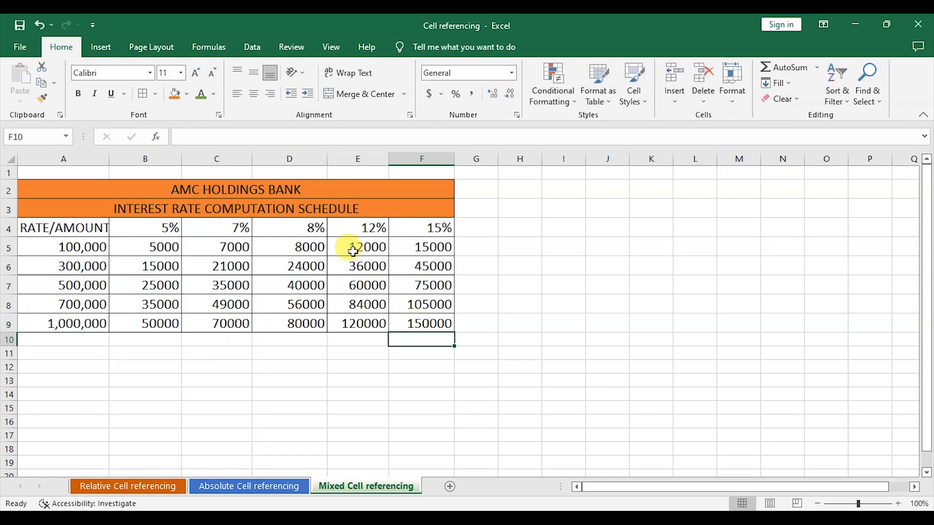
# Step: Format the computed interest amounts in B5:F9 with the comma style and no decimal places
pyautogui.click(154, 250)
pyautogui.moveTo(154, 250); pyautogui.dragTo(402, 317)
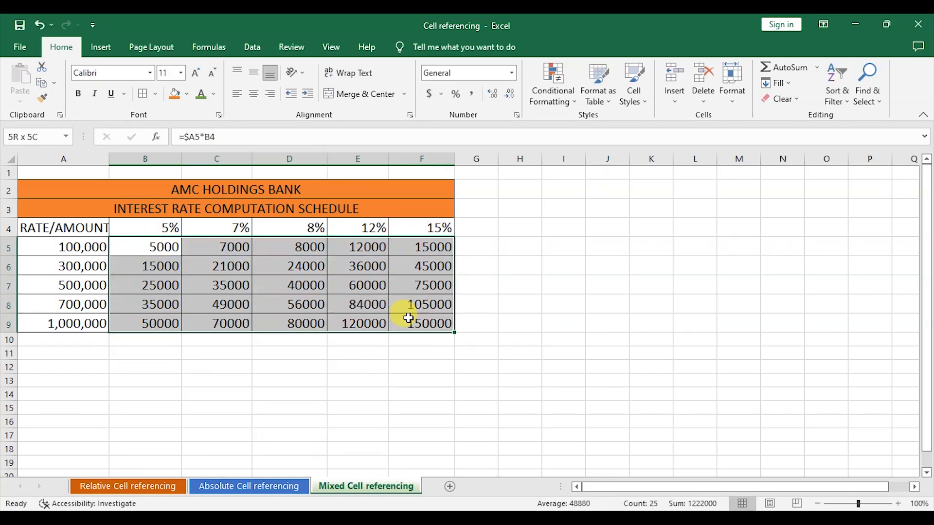
pyautogui.click(475, 96)
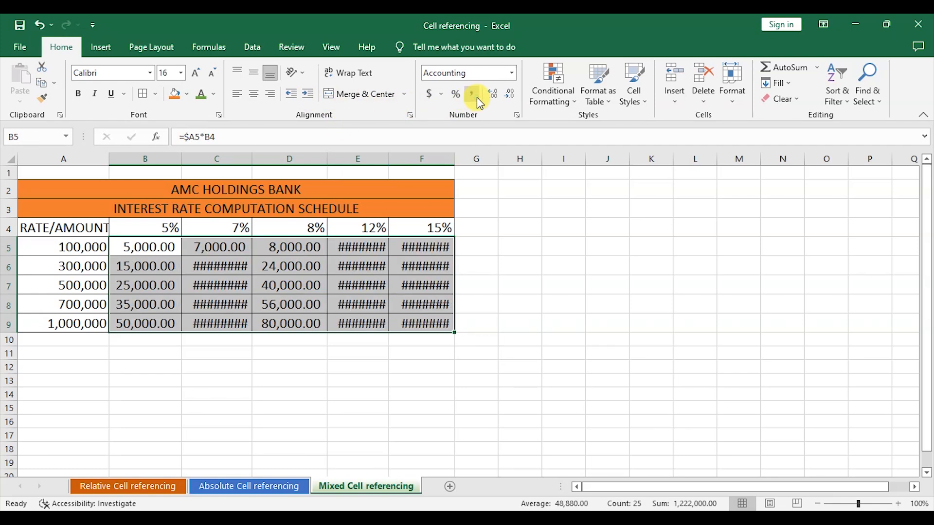
pyautogui.click(508, 100)
pyautogui.click(508, 100)
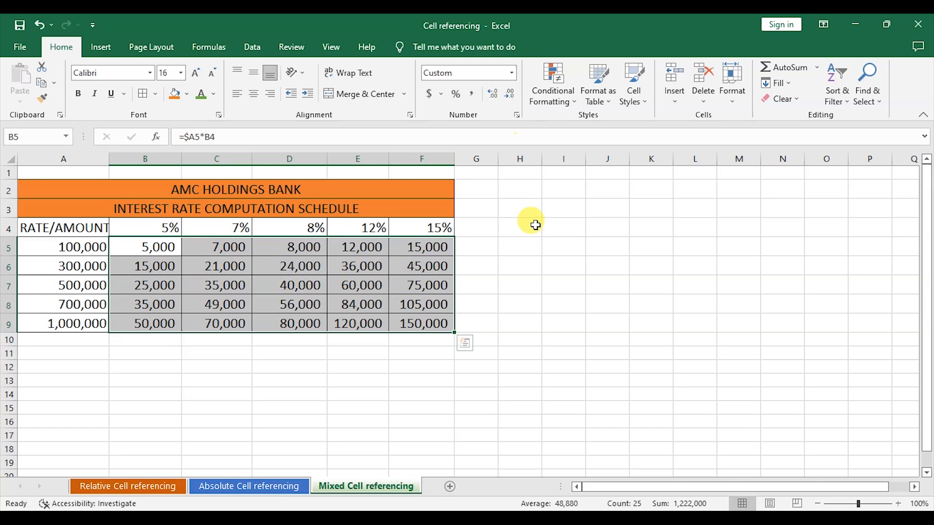
# Step: Widen columns F, E, D, C and A so the interest schedule's amounts and headings have more room
pyautogui.click(554, 267)
pyautogui.moveTo(456, 158); pyautogui.dragTo(475, 158)
pyautogui.moveTo(389, 159); pyautogui.dragTo(403, 159)
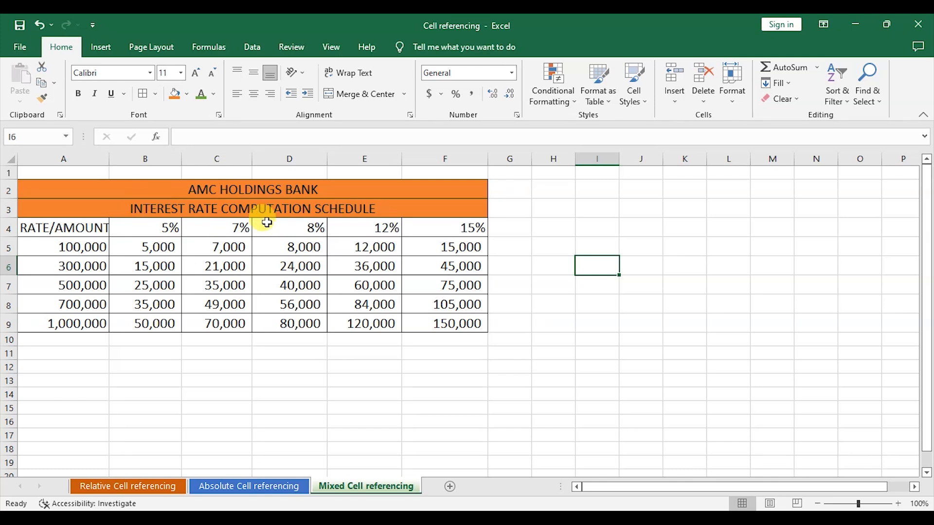
pyautogui.moveTo(328, 151); pyautogui.dragTo(336, 150)
pyautogui.moveTo(250, 156); pyautogui.dragTo(262, 156)
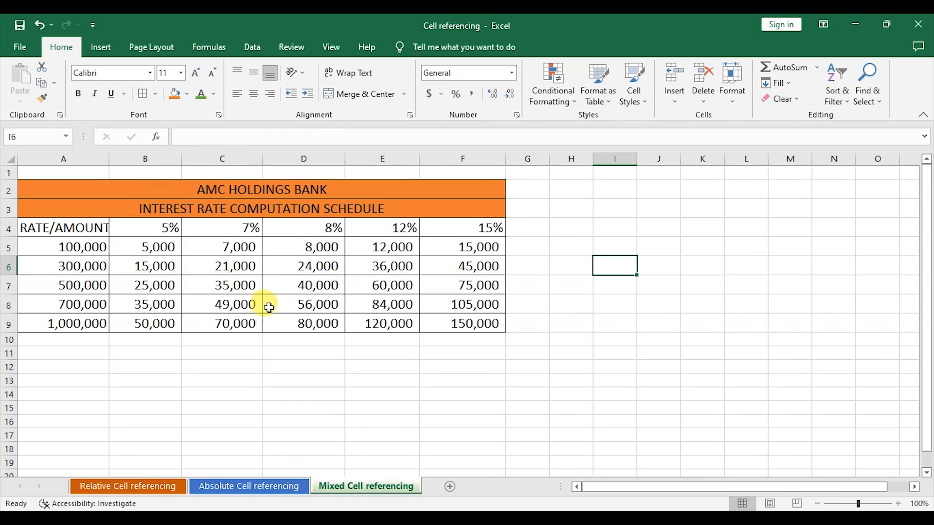
pyautogui.click(141, 229)
pyautogui.moveTo(109, 159); pyautogui.dragTo(130, 159)
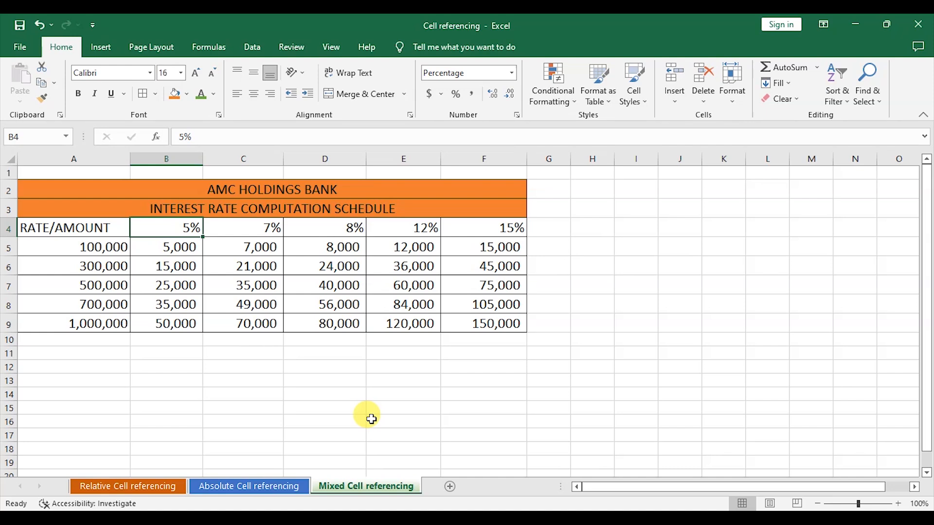
# Step: Review the Absolute and Relative Cell referencing worksheets, ending on the Mixed Cell referencing worksheet
pyautogui.click(395, 394)
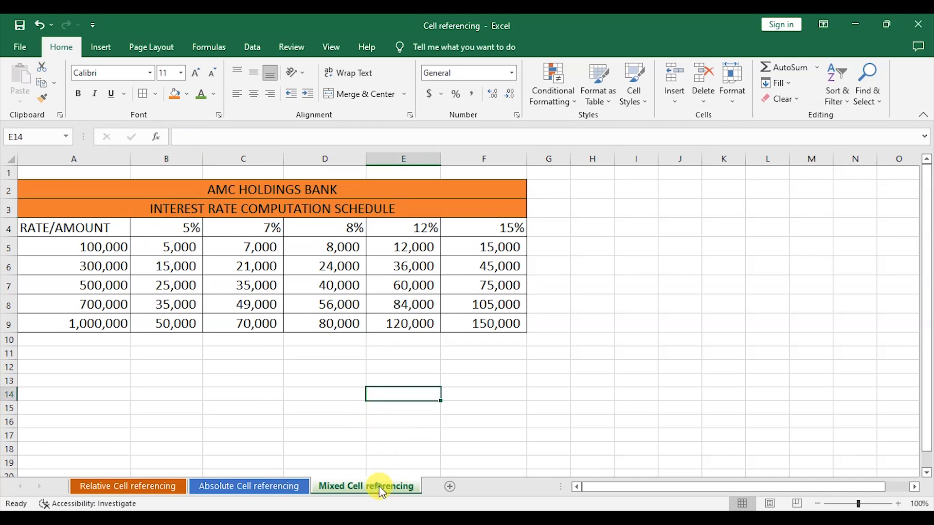
pyautogui.click(270, 486)
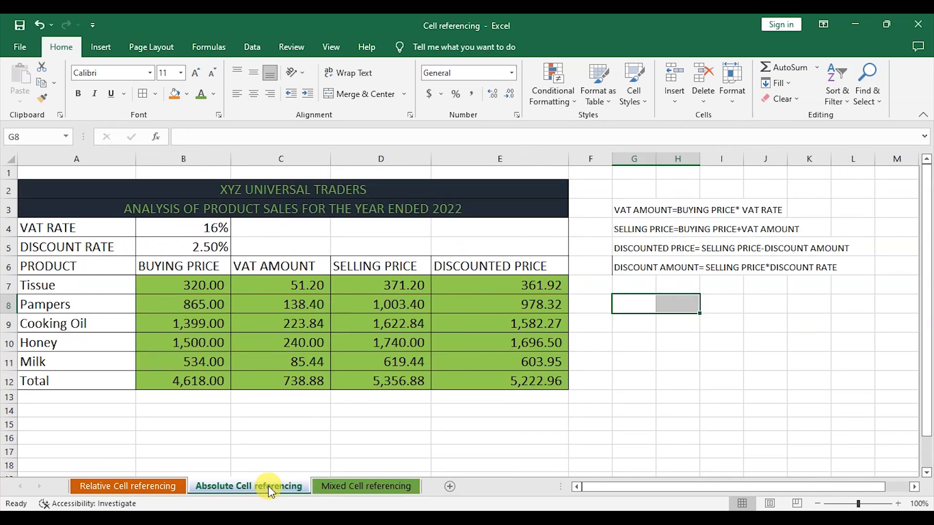
pyautogui.click(142, 485)
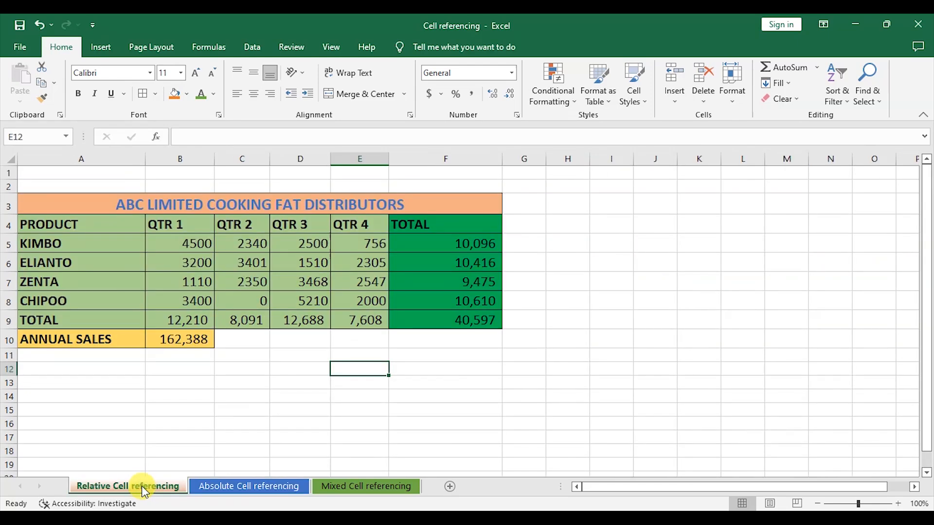
pyautogui.click(251, 489)
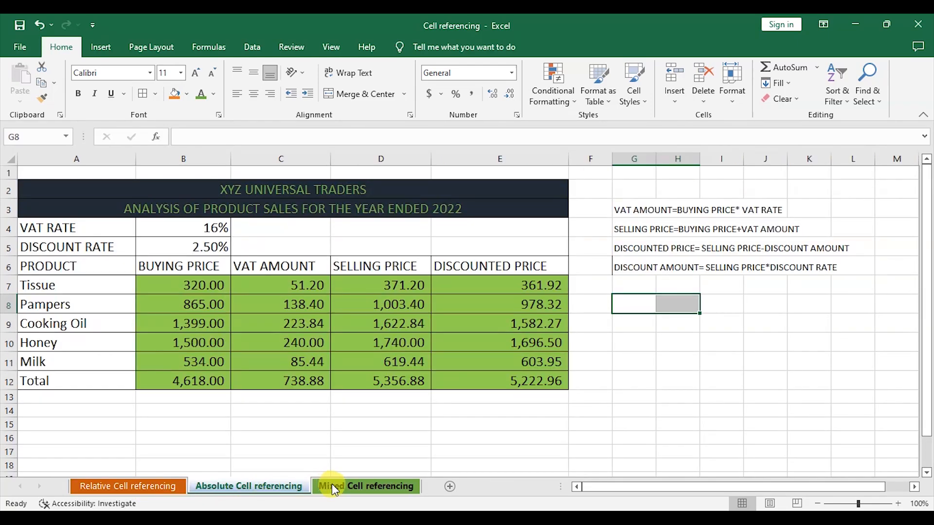
pyautogui.click(376, 487)
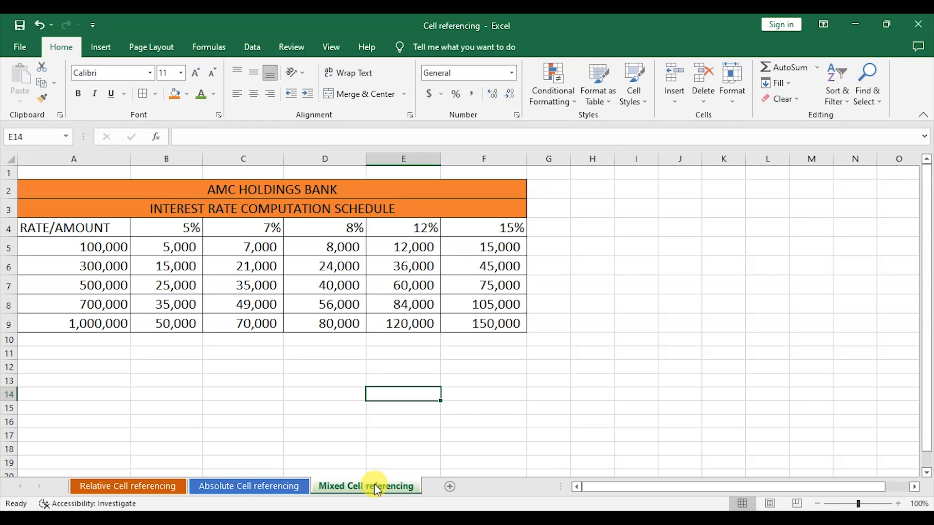
# Step: Add the heading "Task to do" in cell A15 below the product table on the Absolute Cell referencing worksheet
pyautogui.click(256, 489)
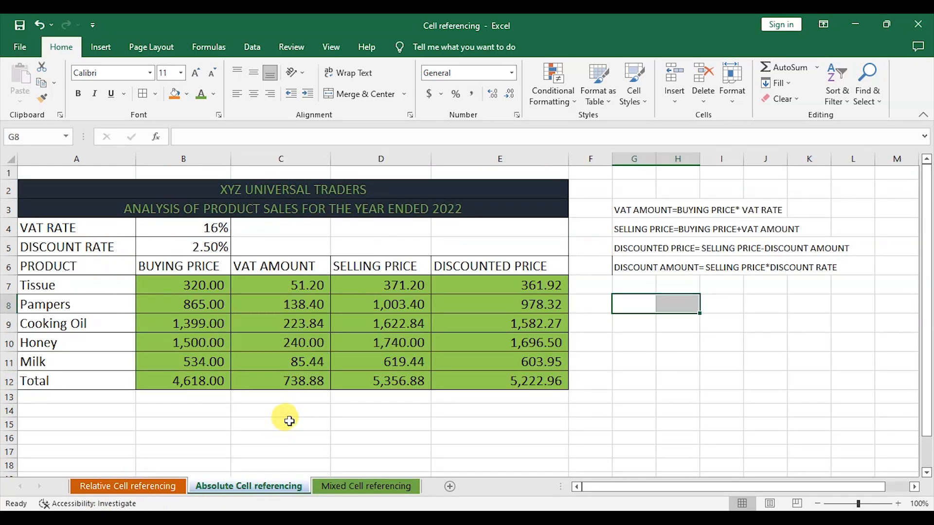
pyautogui.scroll(-2, 278, 412)
pyautogui.scroll(2, 277, 410)
pyautogui.scroll(-2, 220, 384)
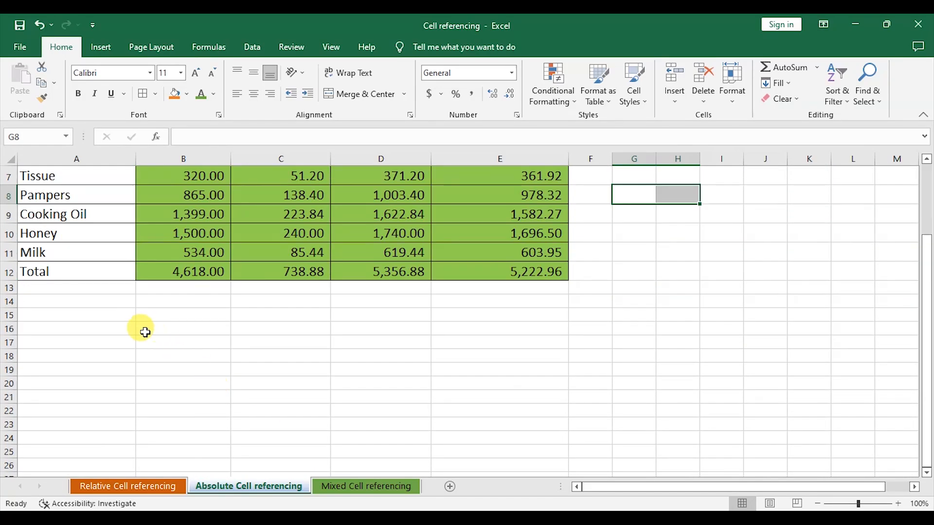
pyautogui.click(111, 318)
pyautogui.write('Task to do')
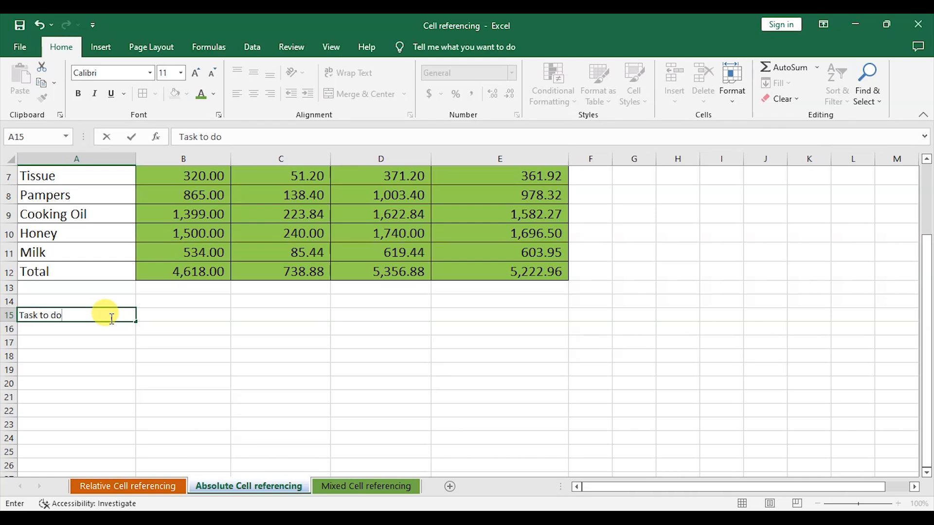
pyautogui.hotkey('ctrl', 'Return')
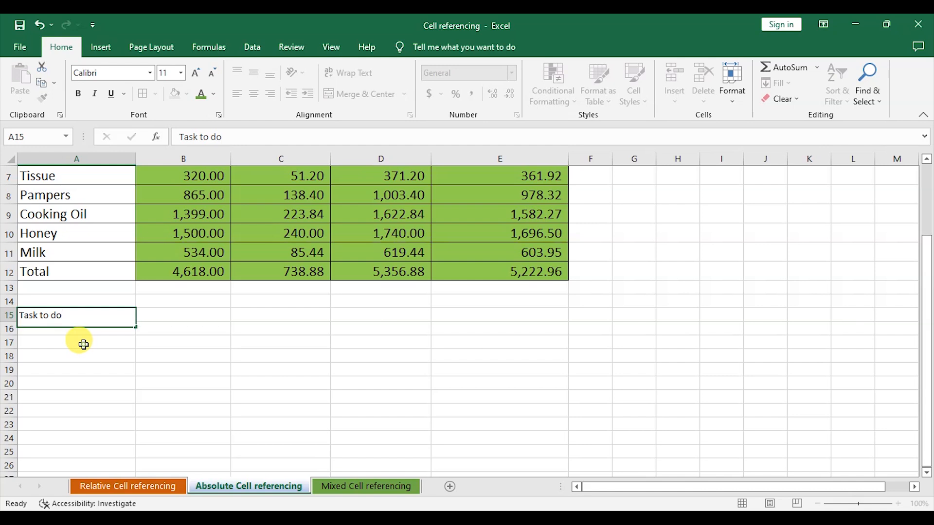
pyautogui.click(83, 344)
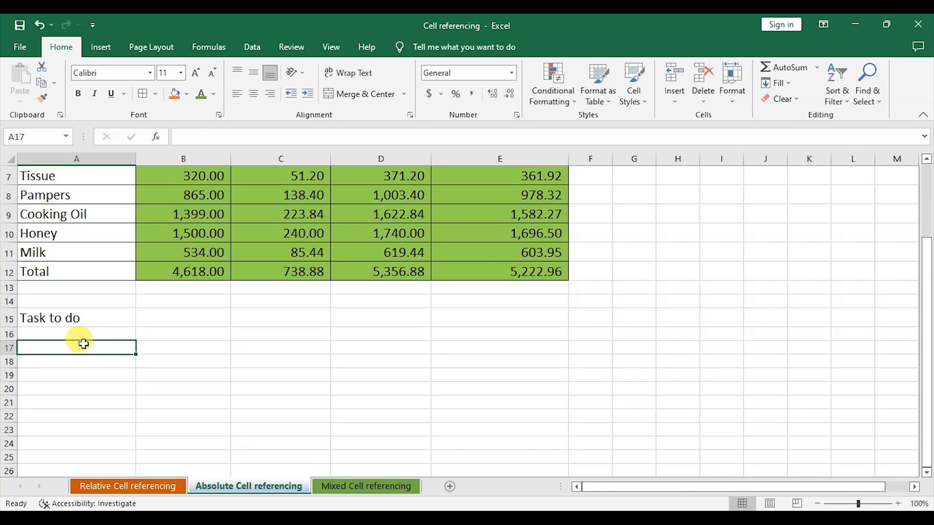
pyautogui.click(191, 343)
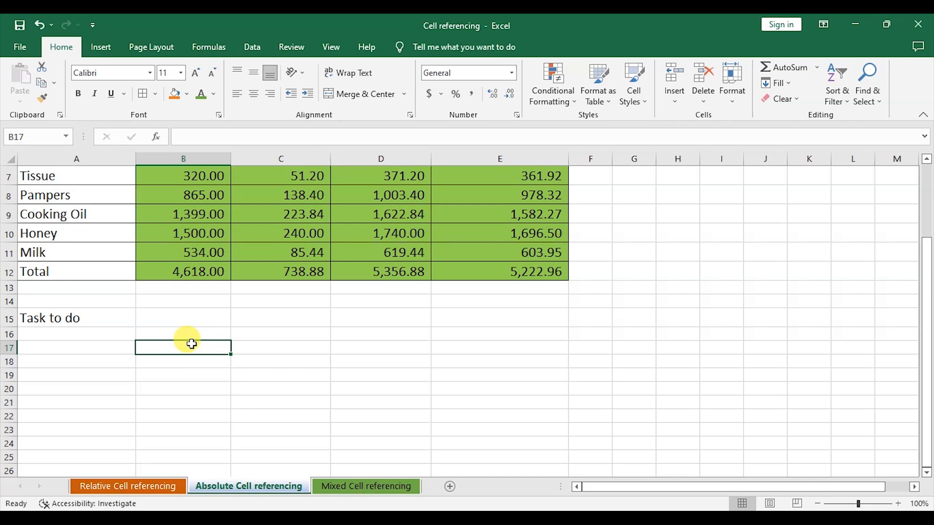
pyautogui.write('PADIES')
pyautogui.press('BackSpace')
pyautogui.press('BackSpace')
pyautogui.press('BackSpace')
pyautogui.press('BackSpace')
pyautogui.press('BackSpace')
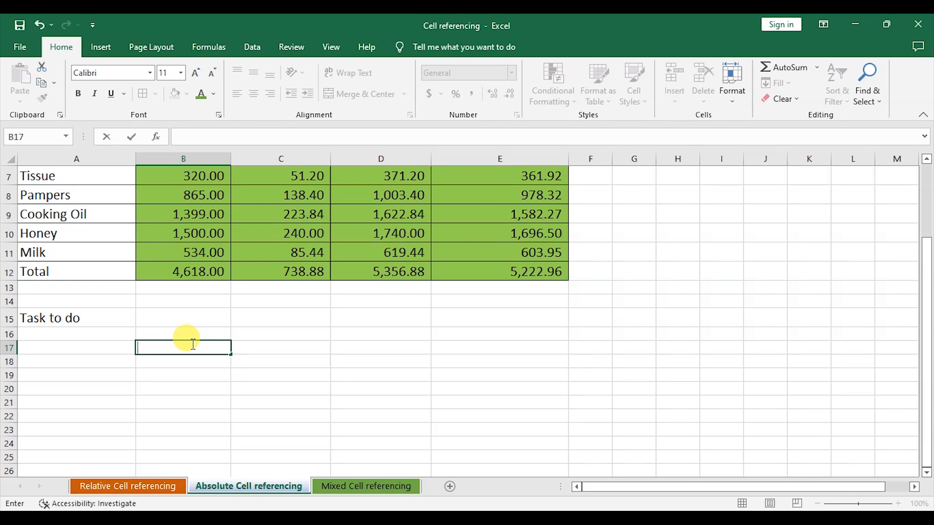
# Step: Enter the column headings Radius, Area and Perimeter in cells B17, C17 and D17 below "Task to do"
pyautogui.write('Radia')
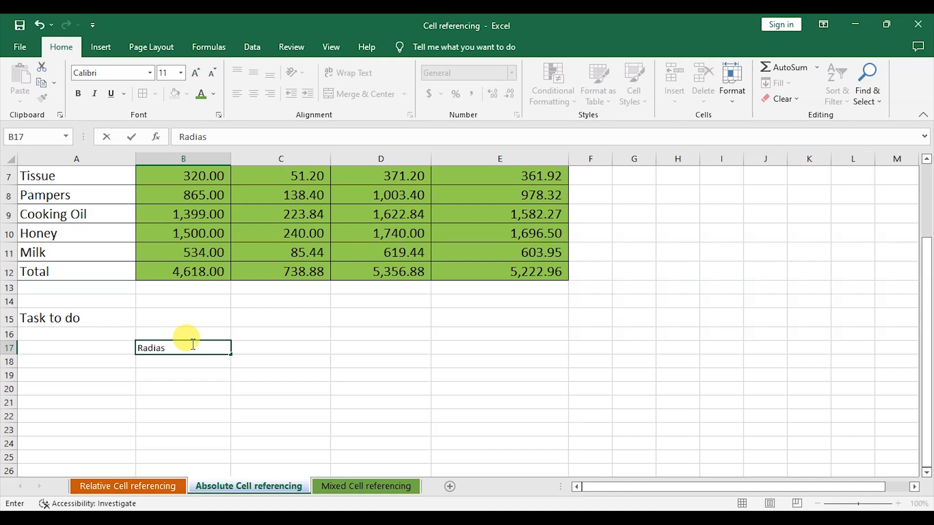
pyautogui.write('s')
pyautogui.press('Return')
pyautogui.click(294, 346)
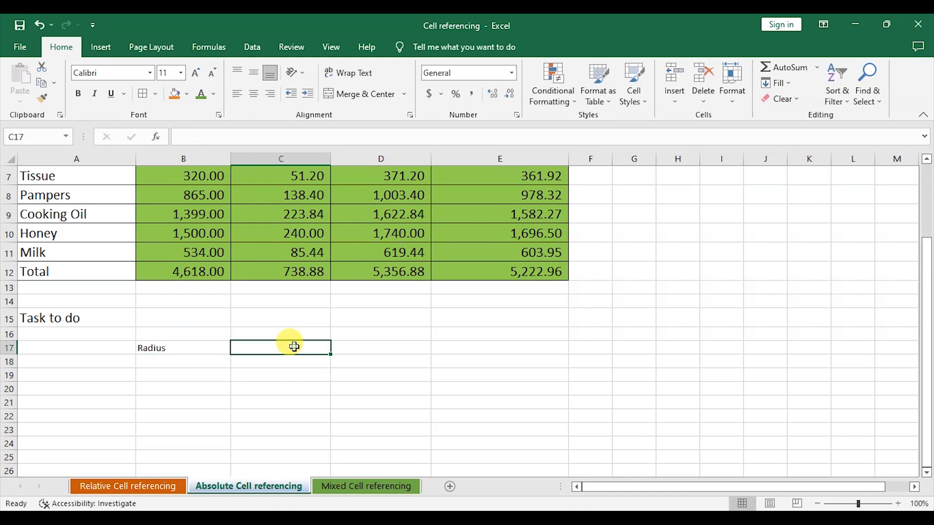
pyautogui.write('Area')
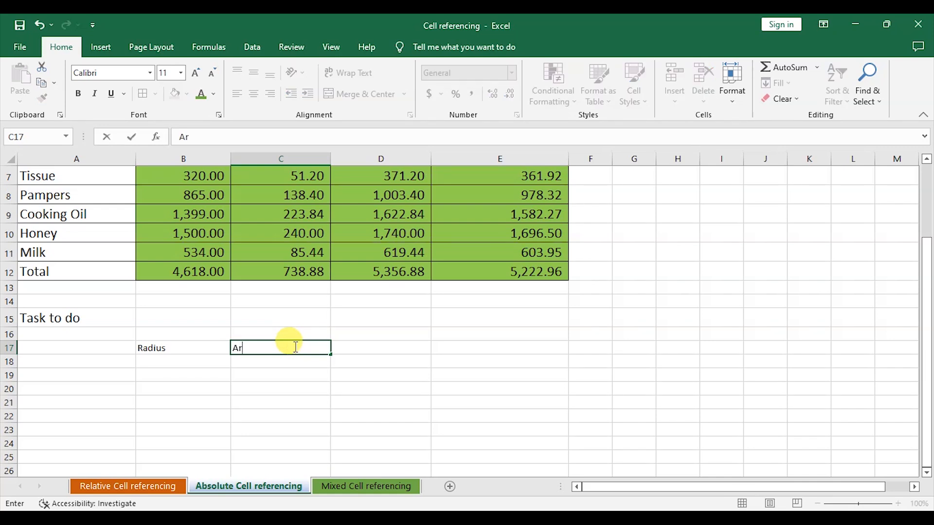
pyautogui.click(352, 344)
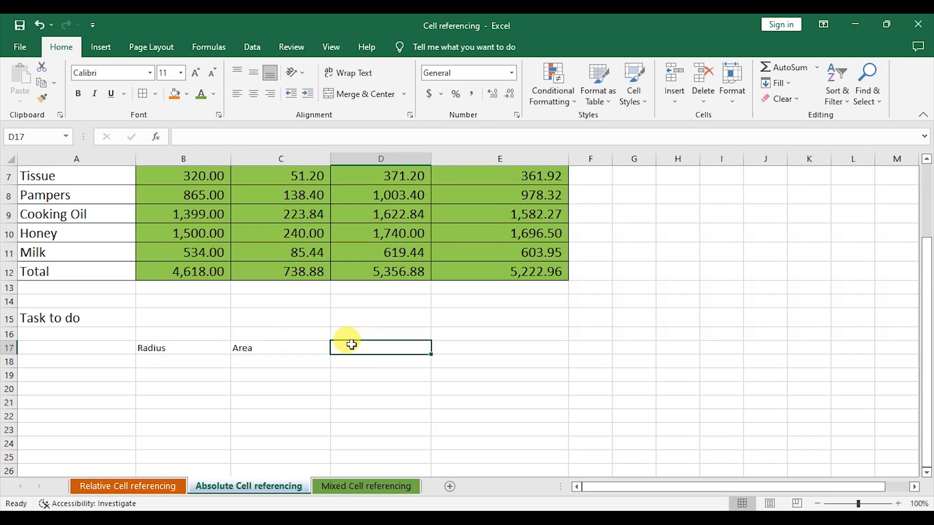
pyautogui.write('Perimeter')
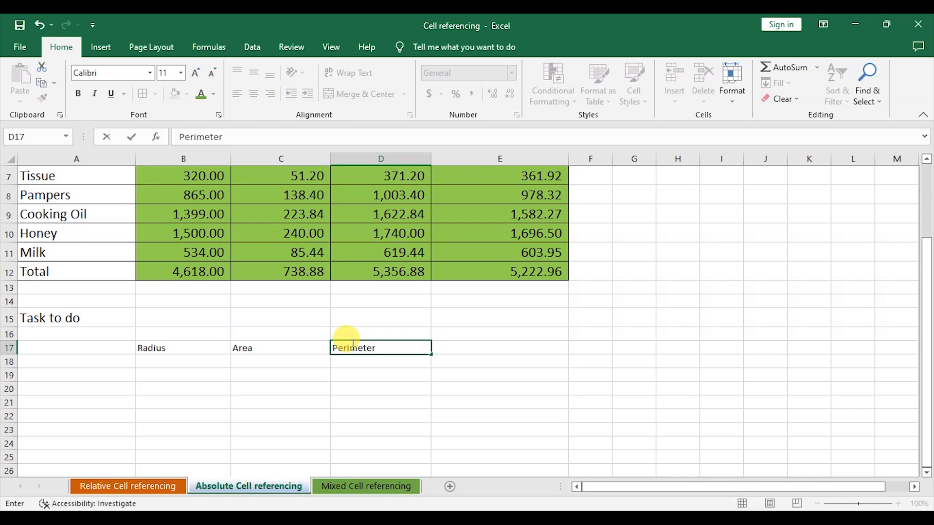
# Step: Enter the radius values 450, 500, 800, 910 and 1200 in cells B18 to B22
pyautogui.click(161, 366)
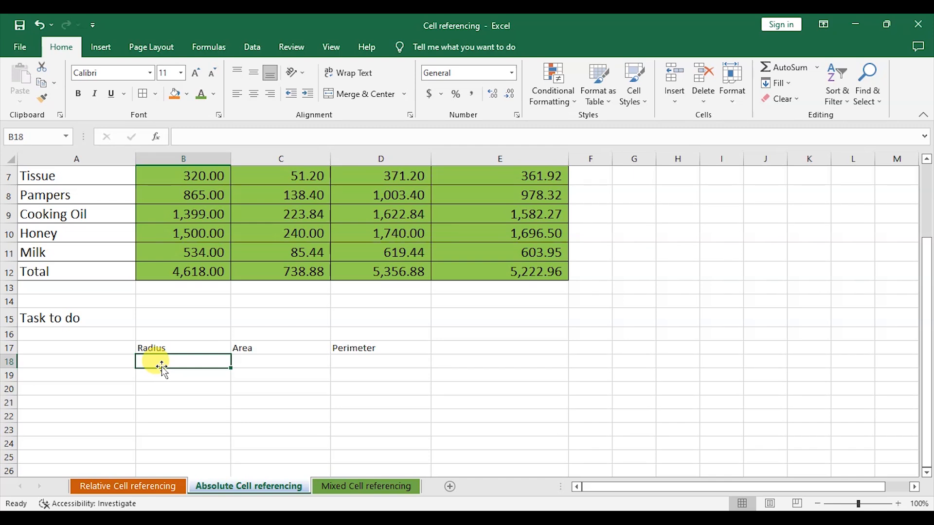
pyautogui.write('450')
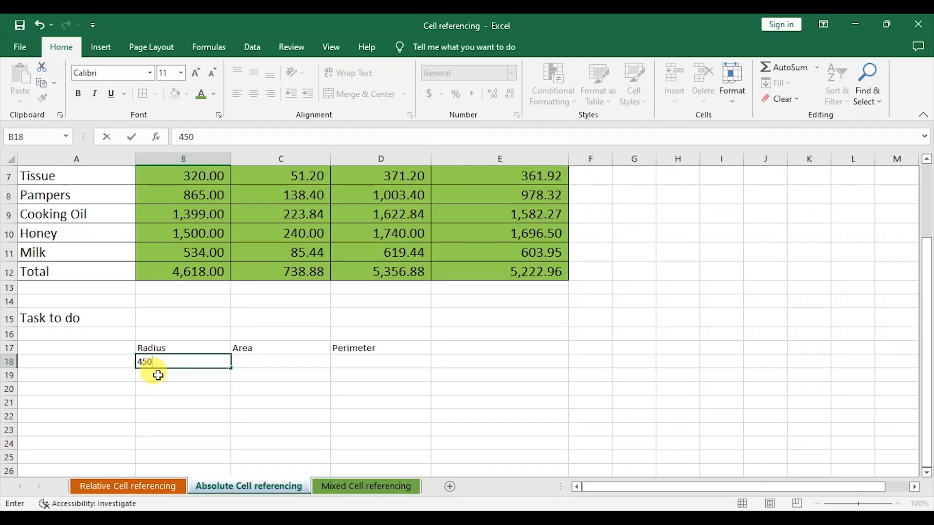
pyautogui.click(158, 375)
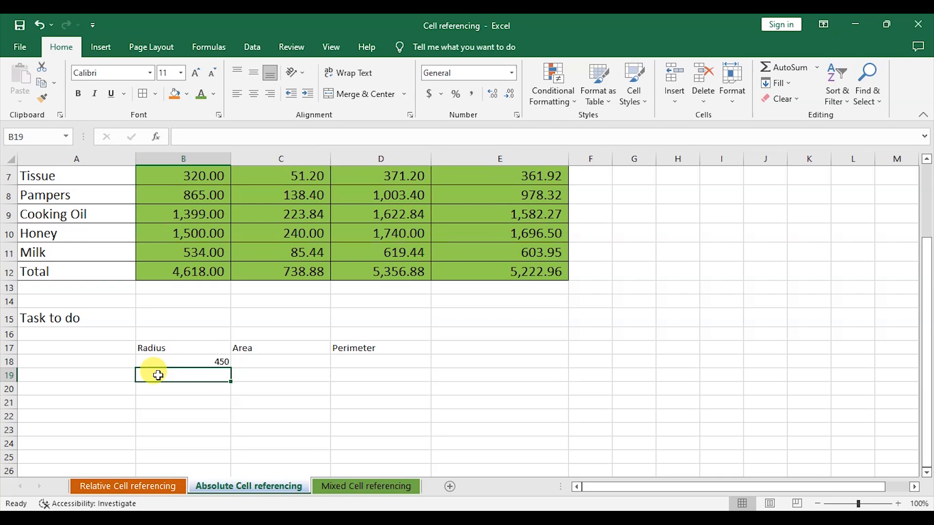
pyautogui.write('500')
pyautogui.press('Return')
pyautogui.write('800')
pyautogui.press('Return')
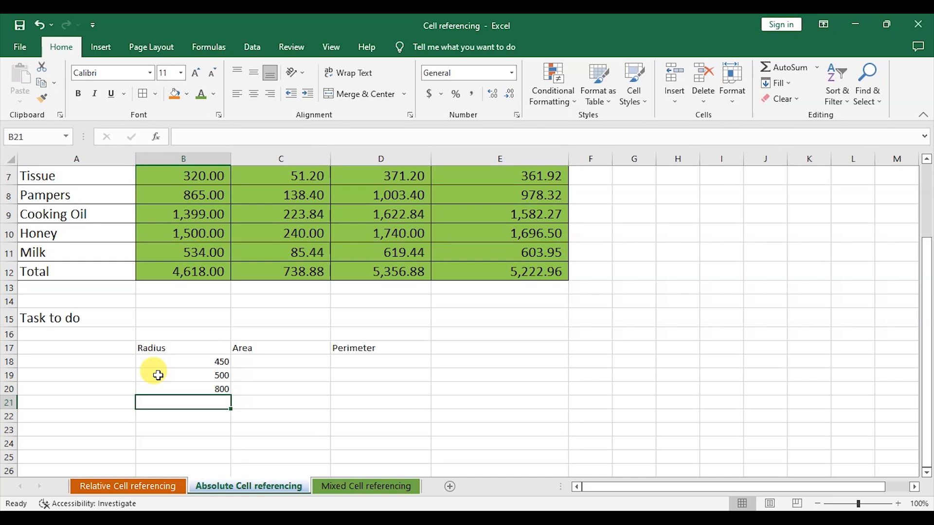
pyautogui.write('910')
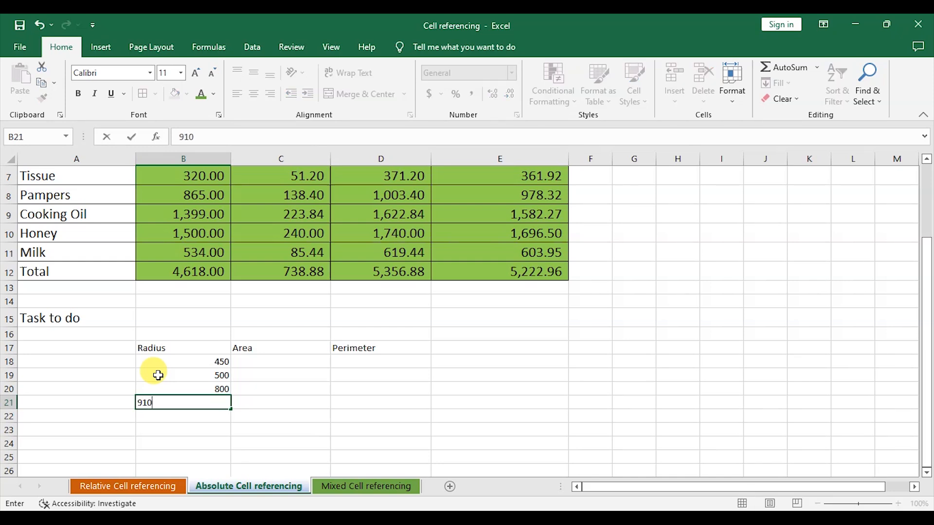
pyautogui.press('Return')
pyautogui.write('1200')
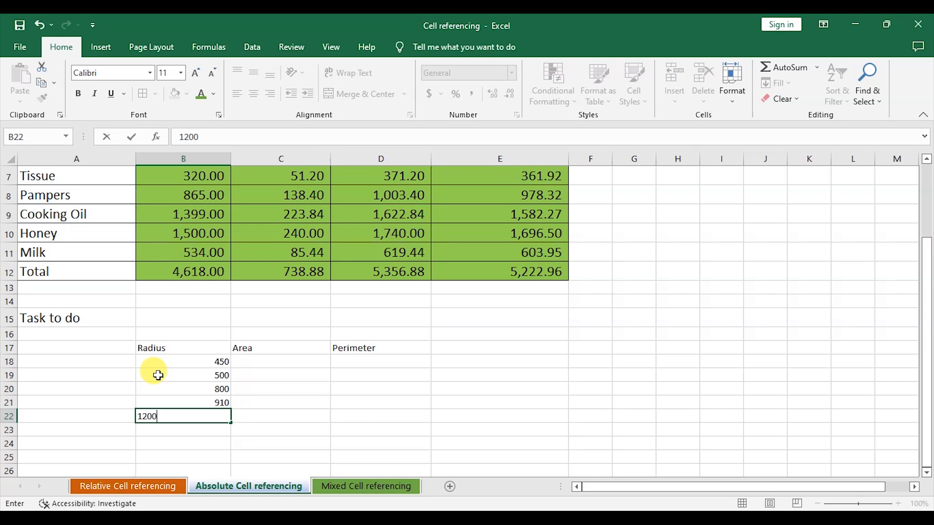
# Step: Label cell B16 "Pie" and enter the formula =22/7 beside it in C16
pyautogui.click(160, 335)
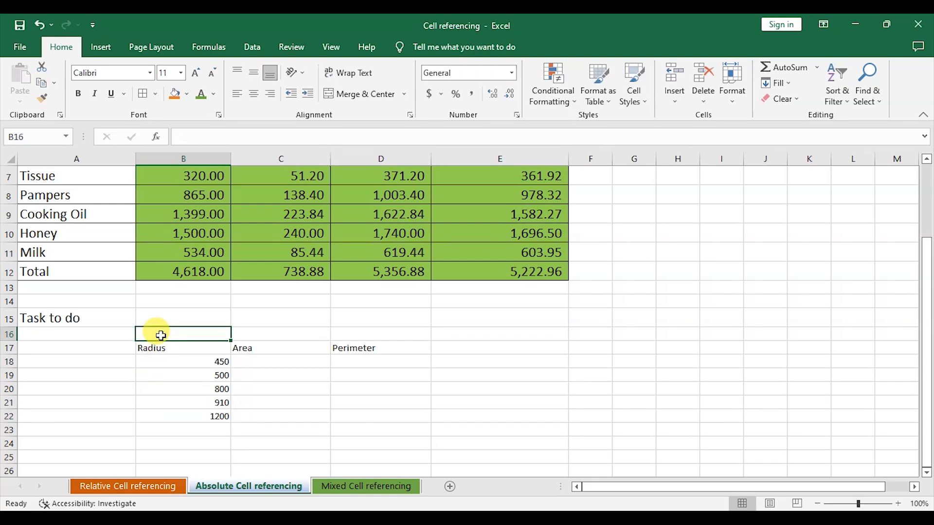
pyautogui.write('Pie')
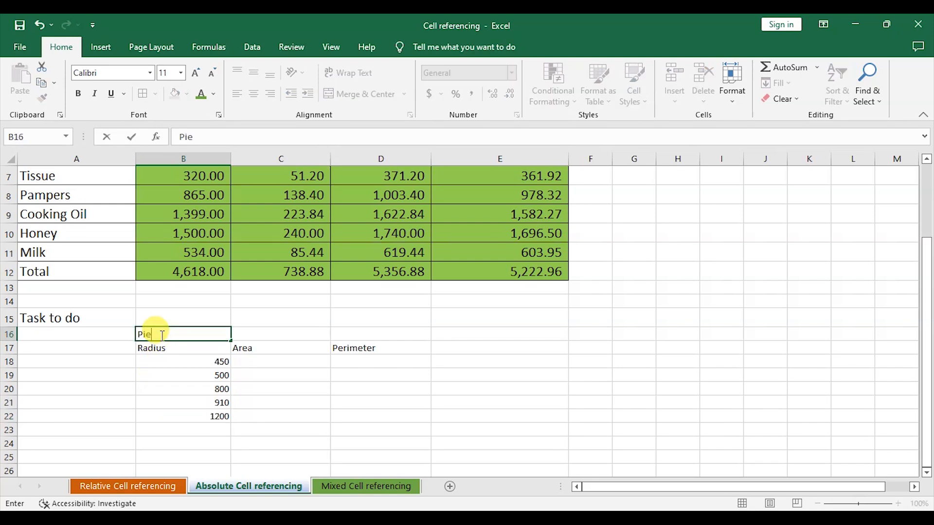
pyautogui.click(261, 333)
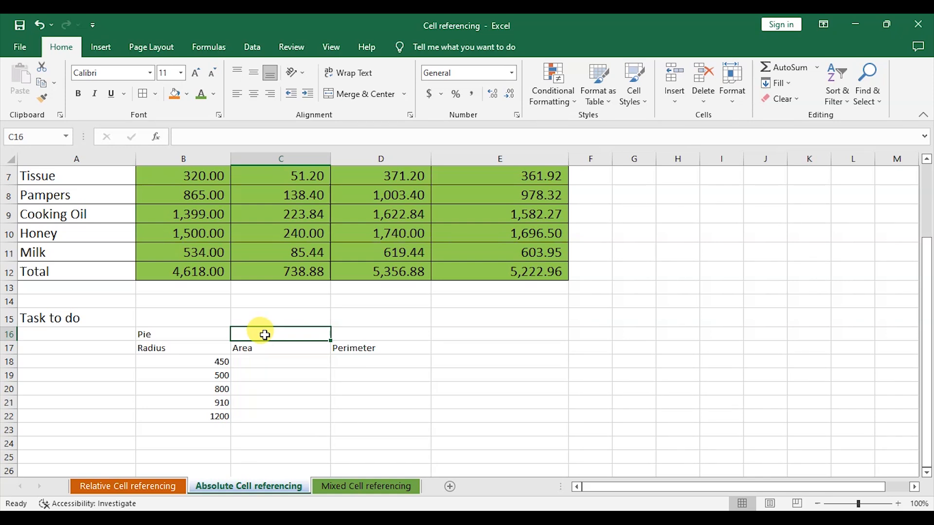
pyautogui.write('=2')
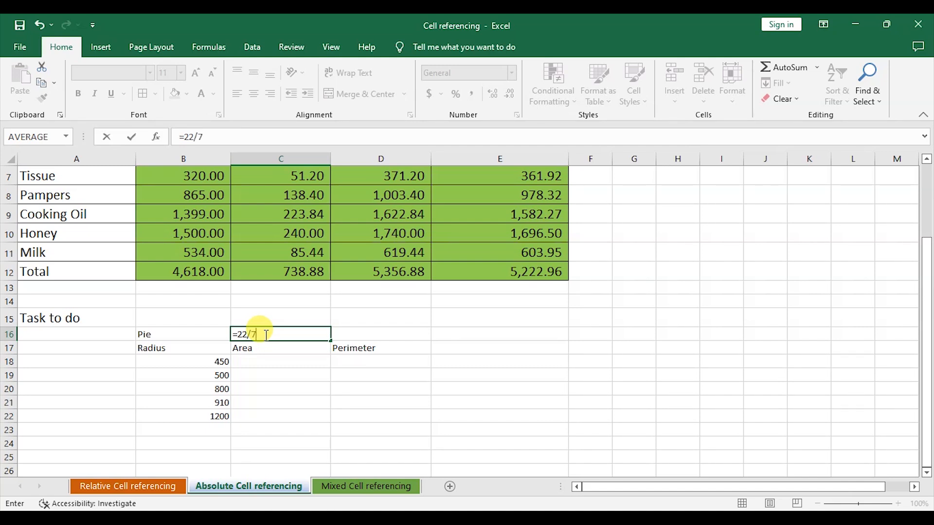
pyautogui.write('2/7')
pyautogui.press('Return')
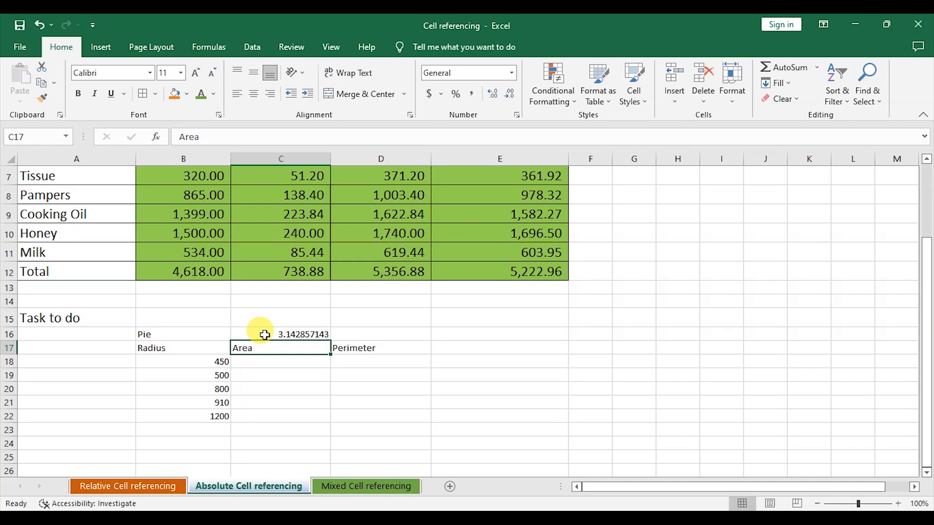
# Step: Reduce the Pie value in C16 to three decimal places
pyautogui.click(298, 334)
pyautogui.click(510, 94)
pyautogui.click(511, 95)
pyautogui.click(510, 94)
pyautogui.click(510, 95)
pyautogui.click(510, 95)
pyautogui.click(512, 95)
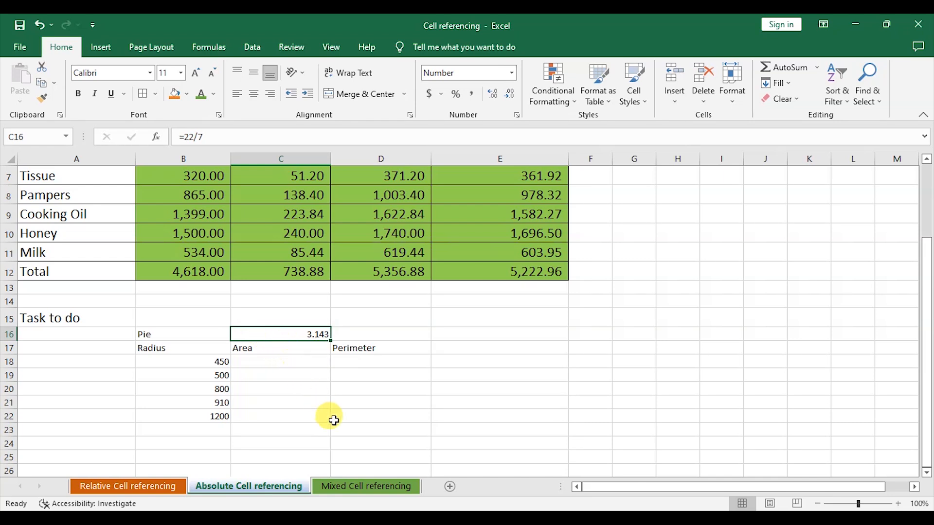
# Step: Apply all borders to the task table B16:D22 and enlarge its font size to 16
pyautogui.moveTo(162, 332); pyautogui.dragTo(387, 414)
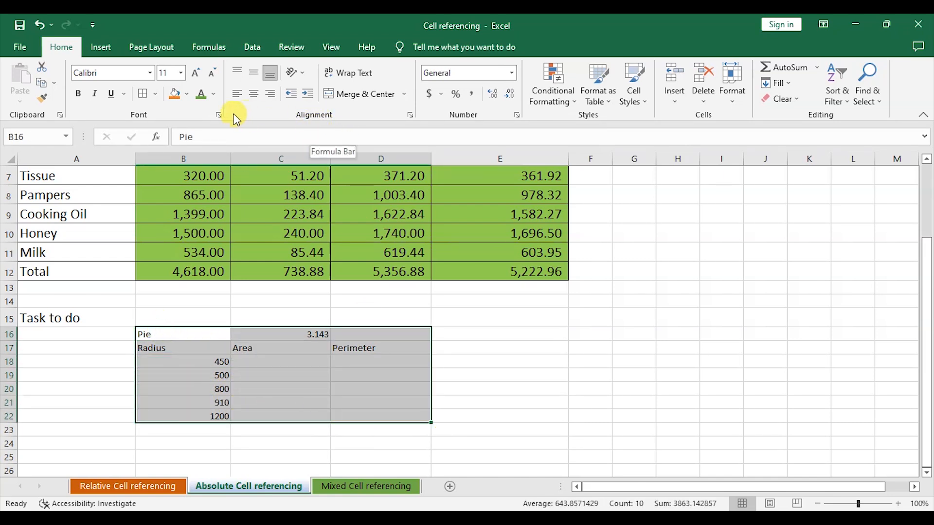
pyautogui.click(155, 93)
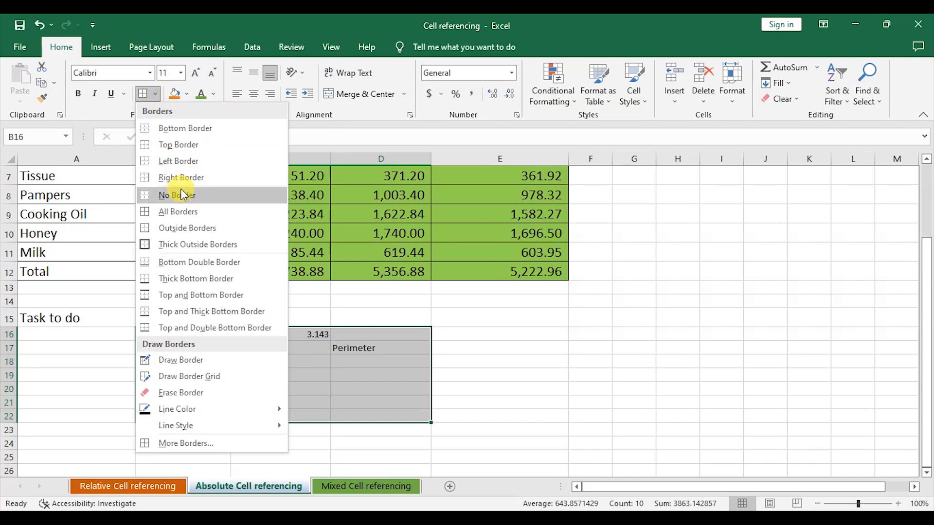
pyautogui.click(183, 212)
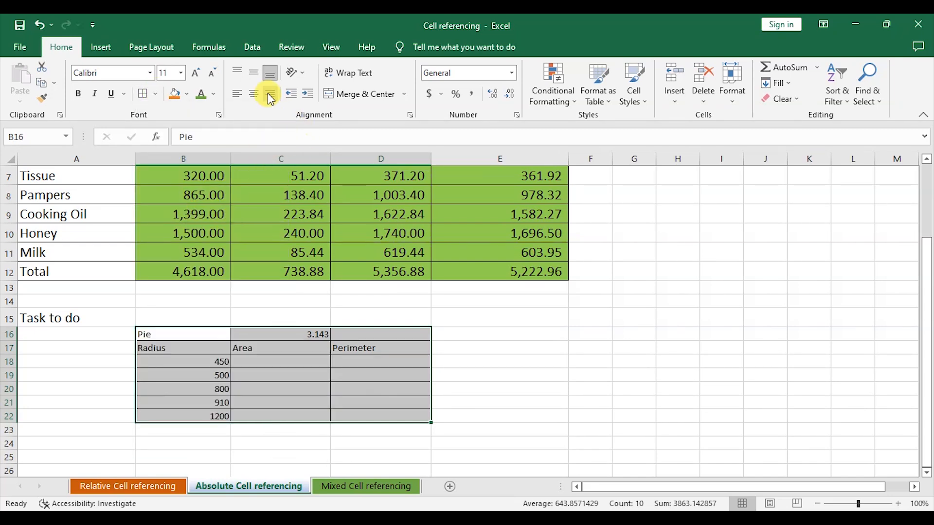
pyautogui.click(195, 74)
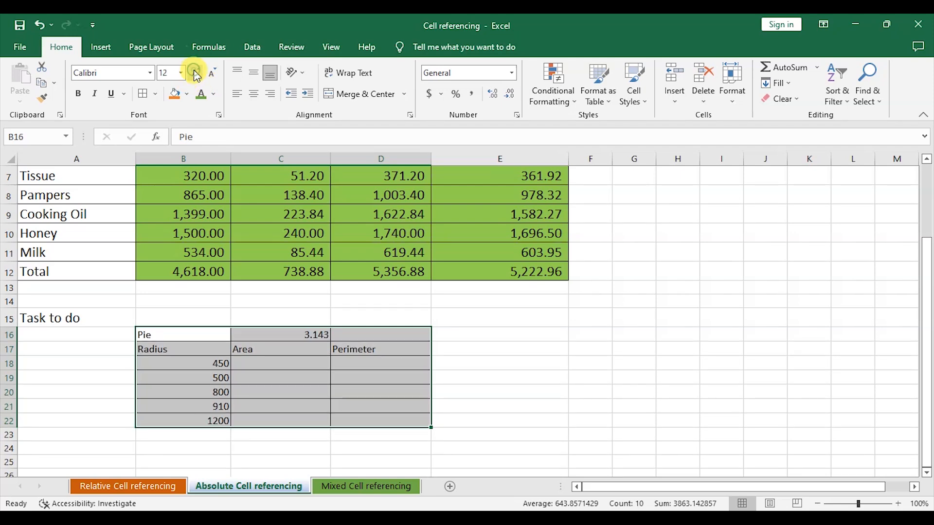
pyautogui.click(195, 74)
pyautogui.click(195, 74)
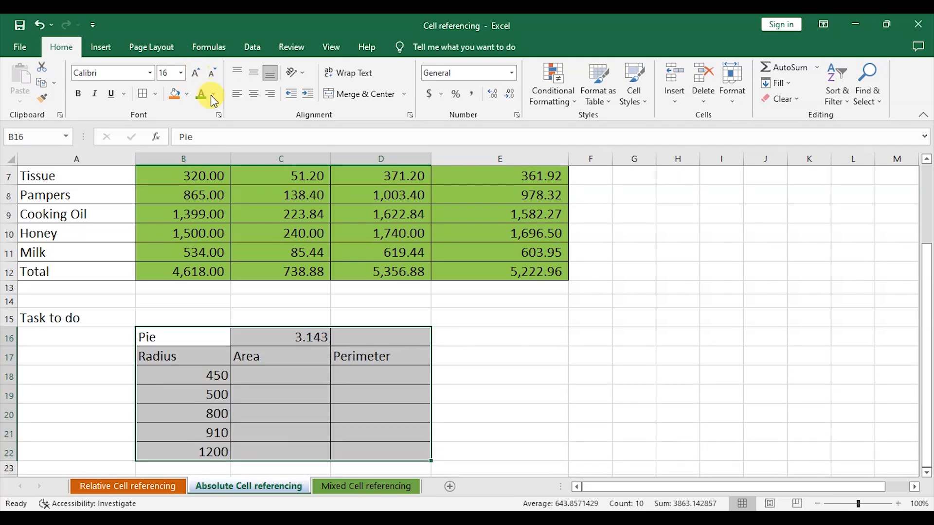
pyautogui.click(479, 344)
# Step: Fill the task table's two header rows, B16:D17, with the standard green colour
pyautogui.scroll(-1, 479, 344)
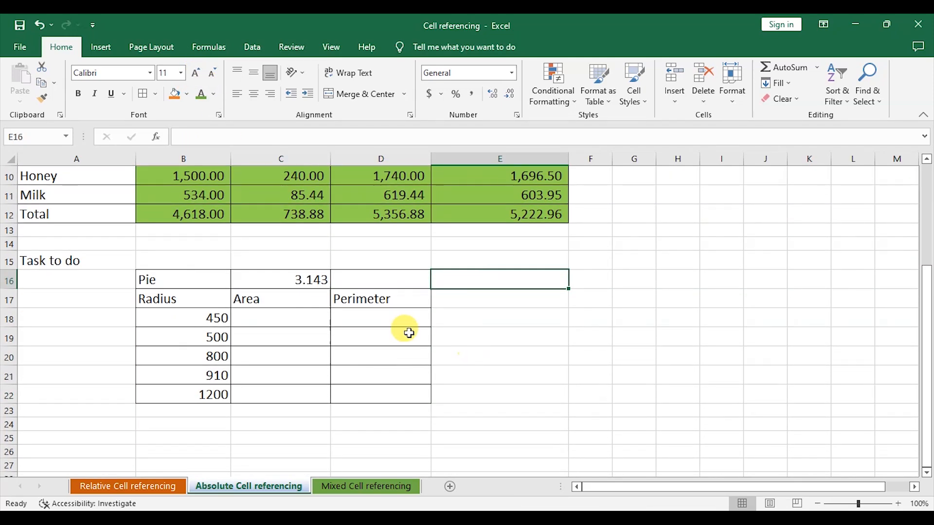
pyautogui.click(189, 281)
pyautogui.moveTo(188, 281); pyautogui.dragTo(340, 300)
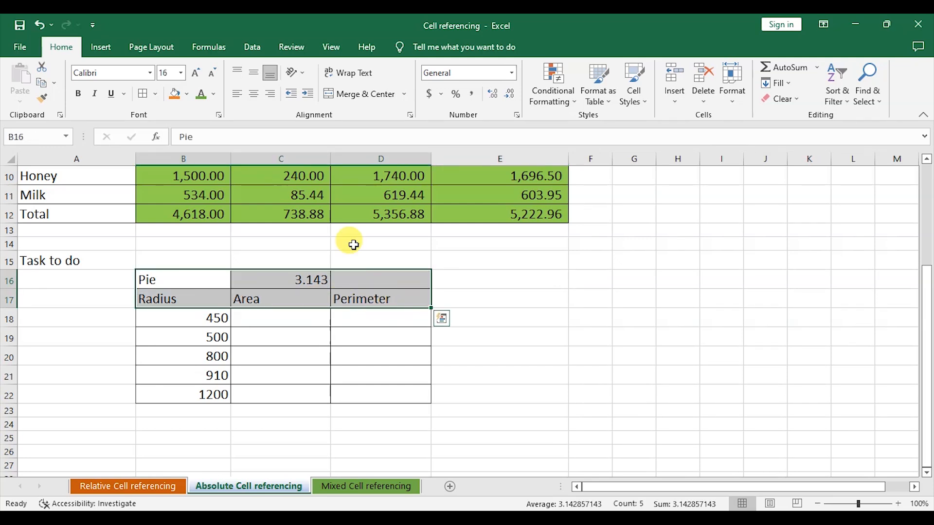
pyautogui.click(187, 95)
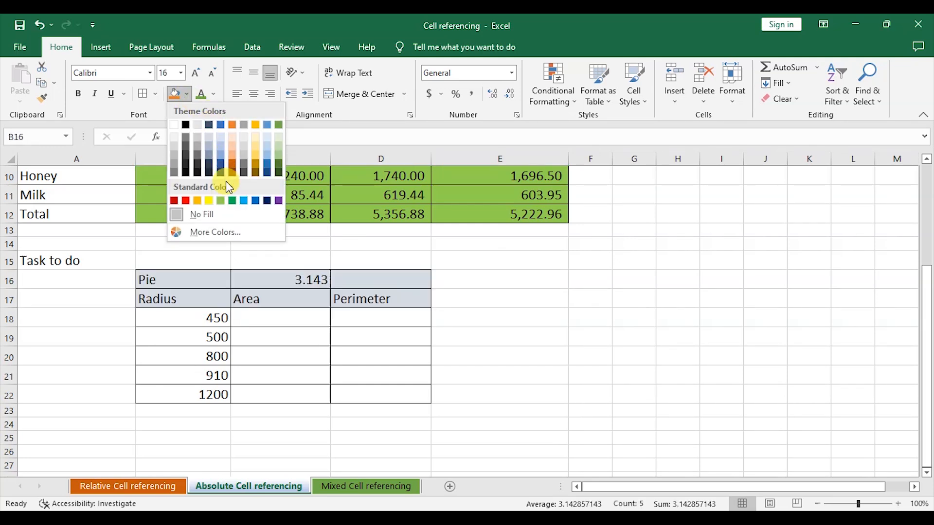
pyautogui.click(237, 203)
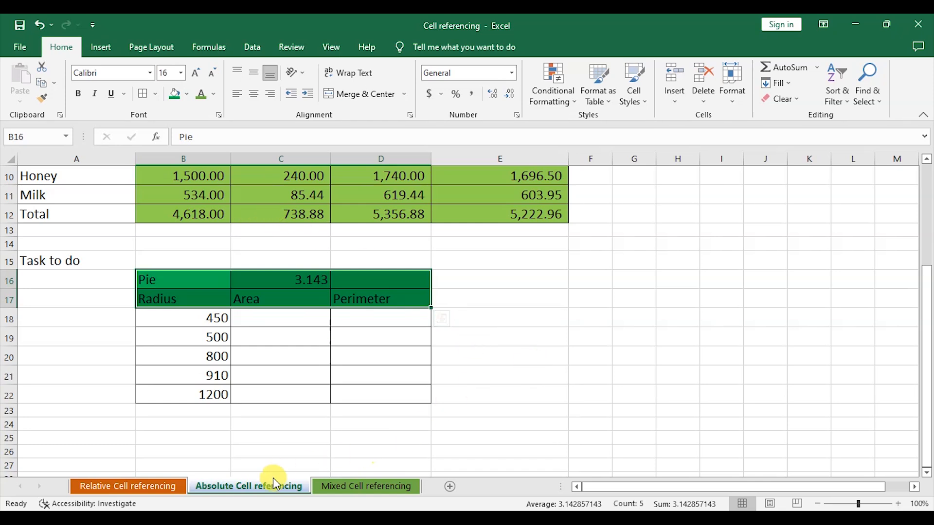
pyautogui.click(583, 371)
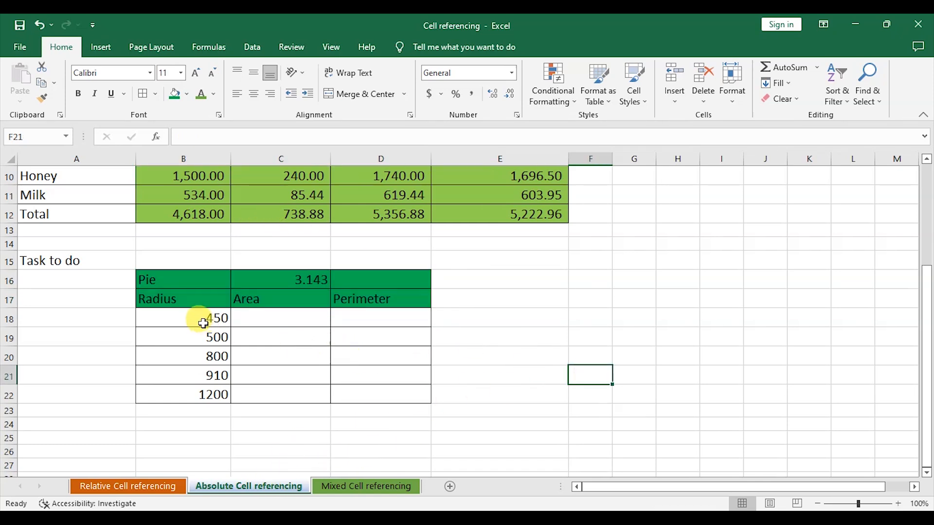
# Step: Select the radius values in B18:B22 and open the fill colour choices for them
pyautogui.moveTo(198, 319); pyautogui.dragTo(198, 378)
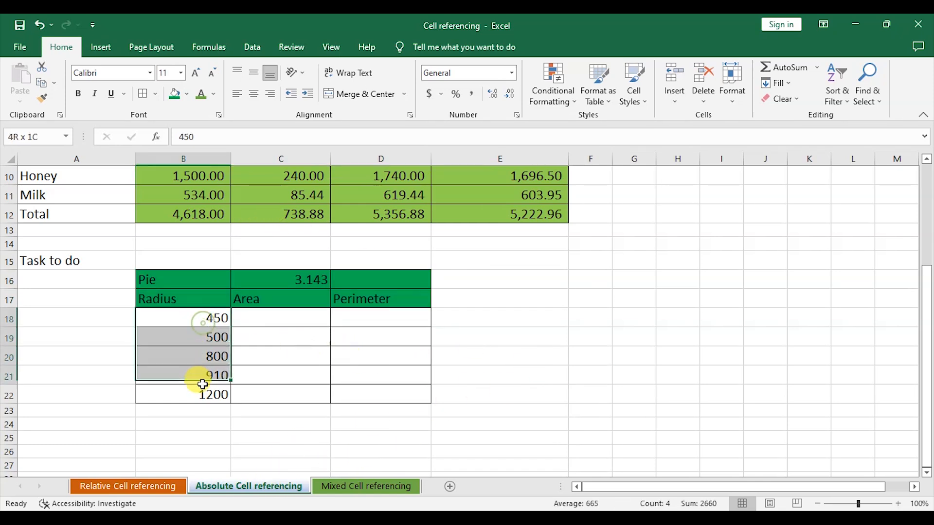
pyautogui.click(185, 95)
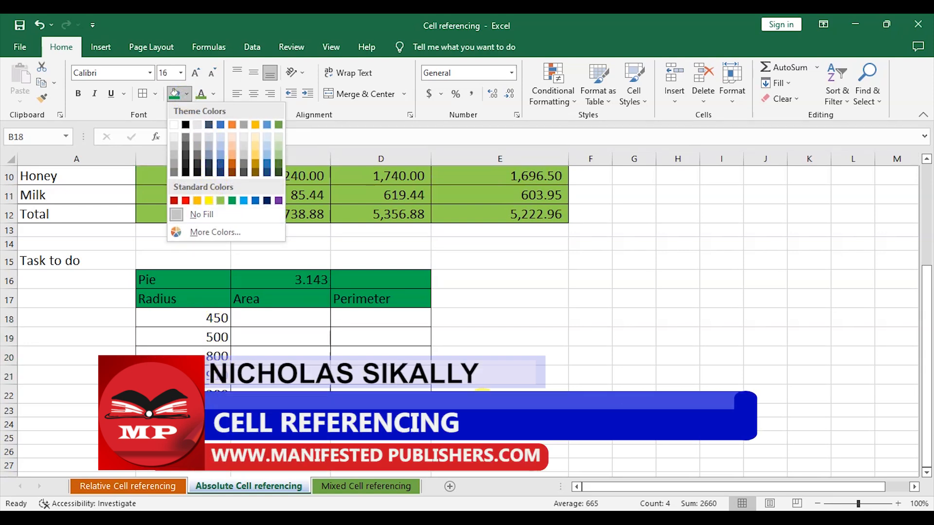
pyautogui.click(216, 363)
pyautogui.moveTo(196, 318); pyautogui.dragTo(196, 394)
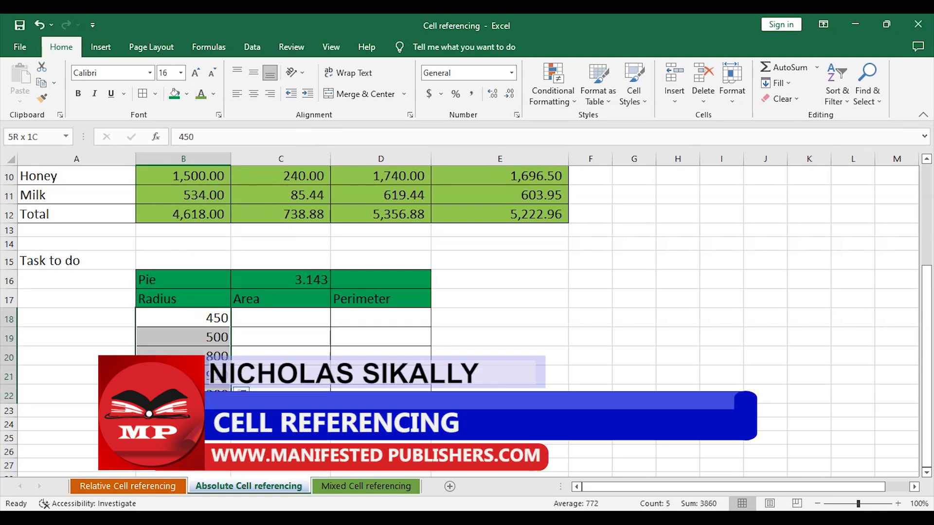
pyautogui.click(187, 93)
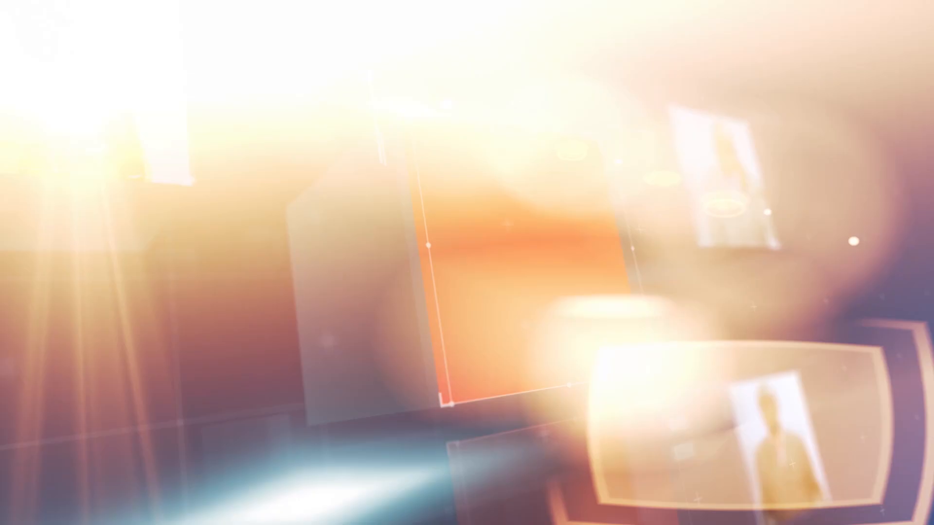